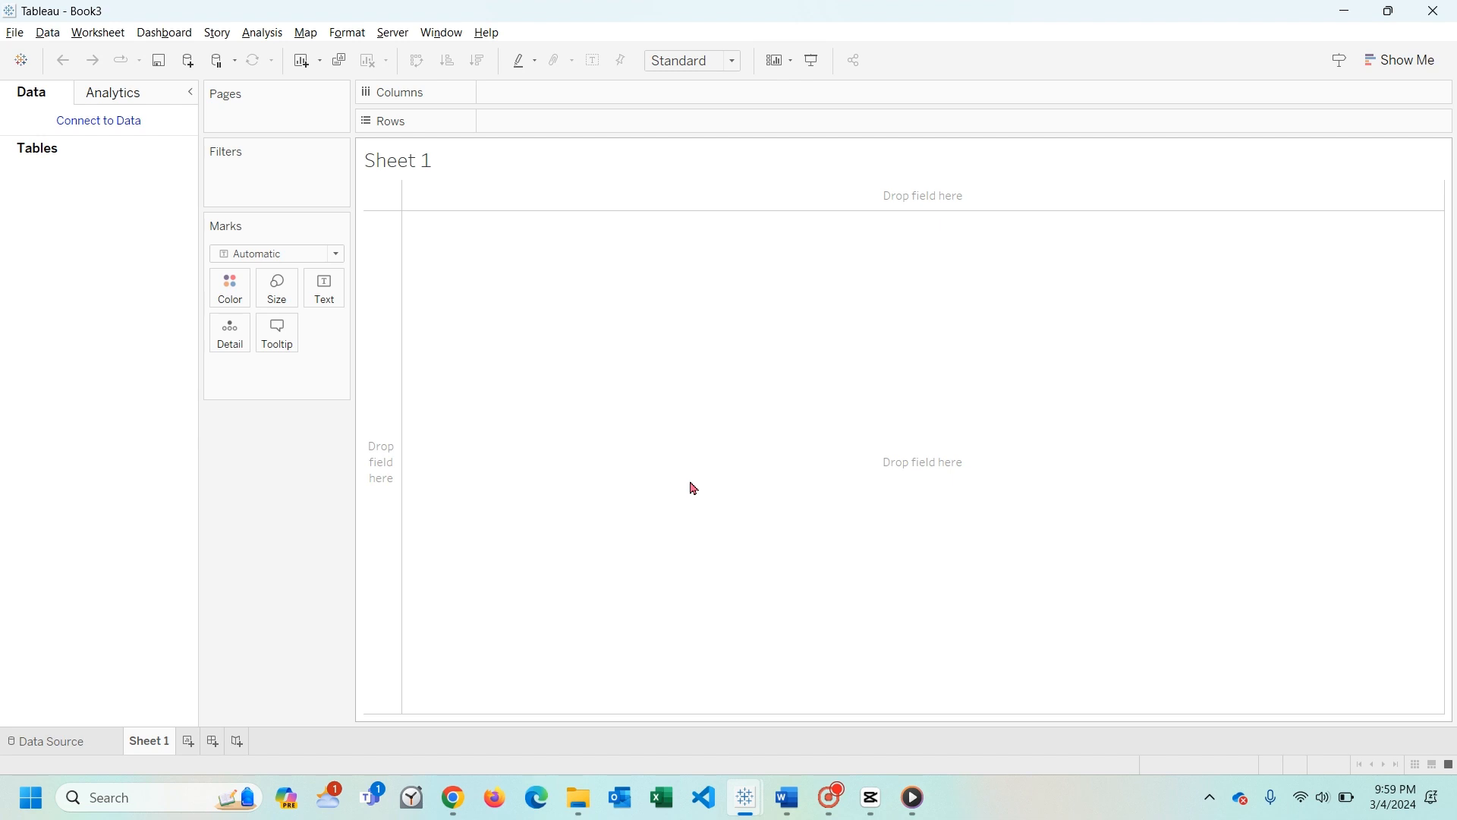
# - Switch to Chrome and search Google in a new tab for "what is story in tableau"
pyautogui.click(454, 796)
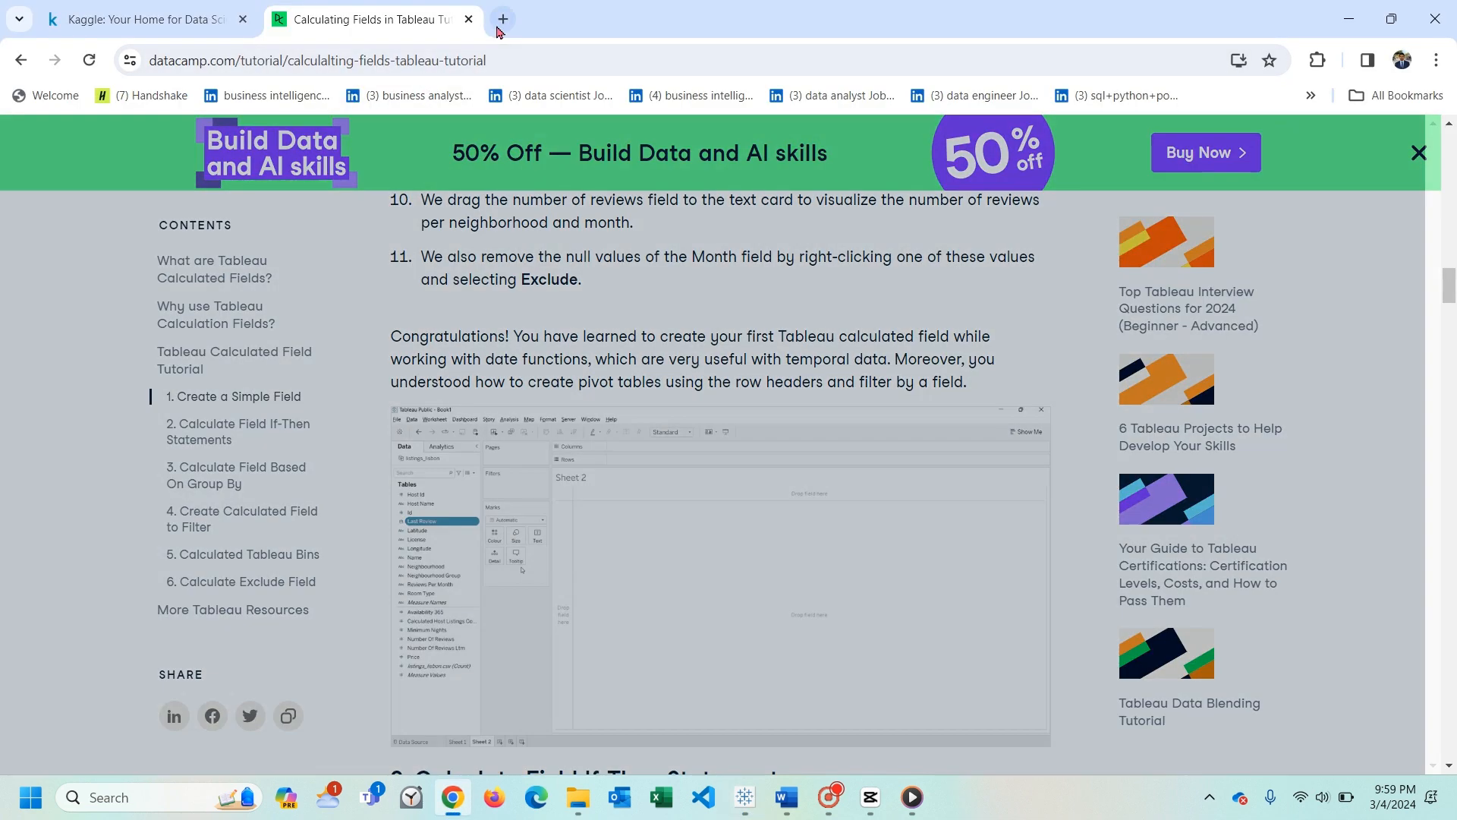
pyautogui.click(503, 19)
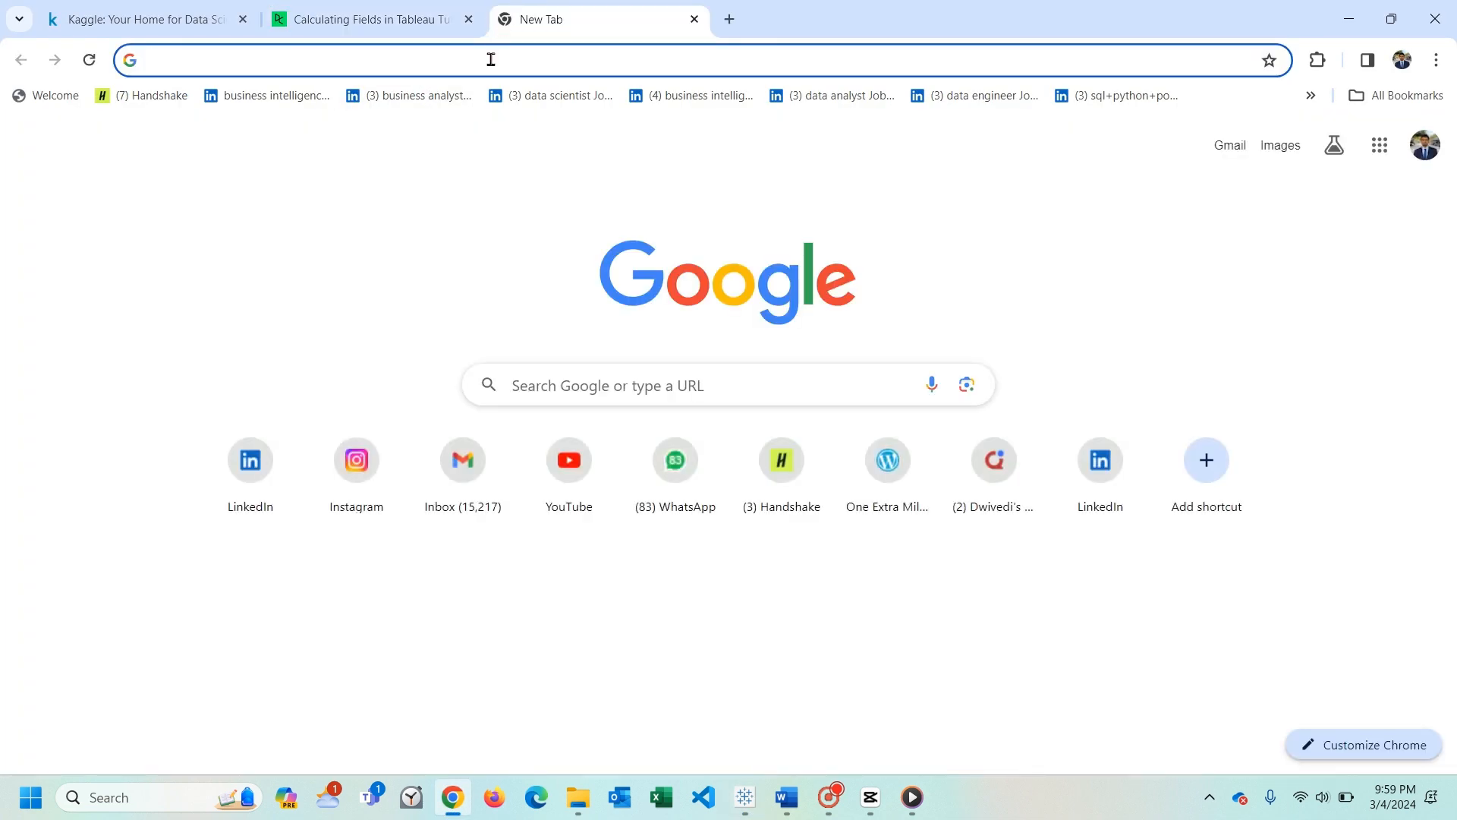
pyautogui.write('what is sto')
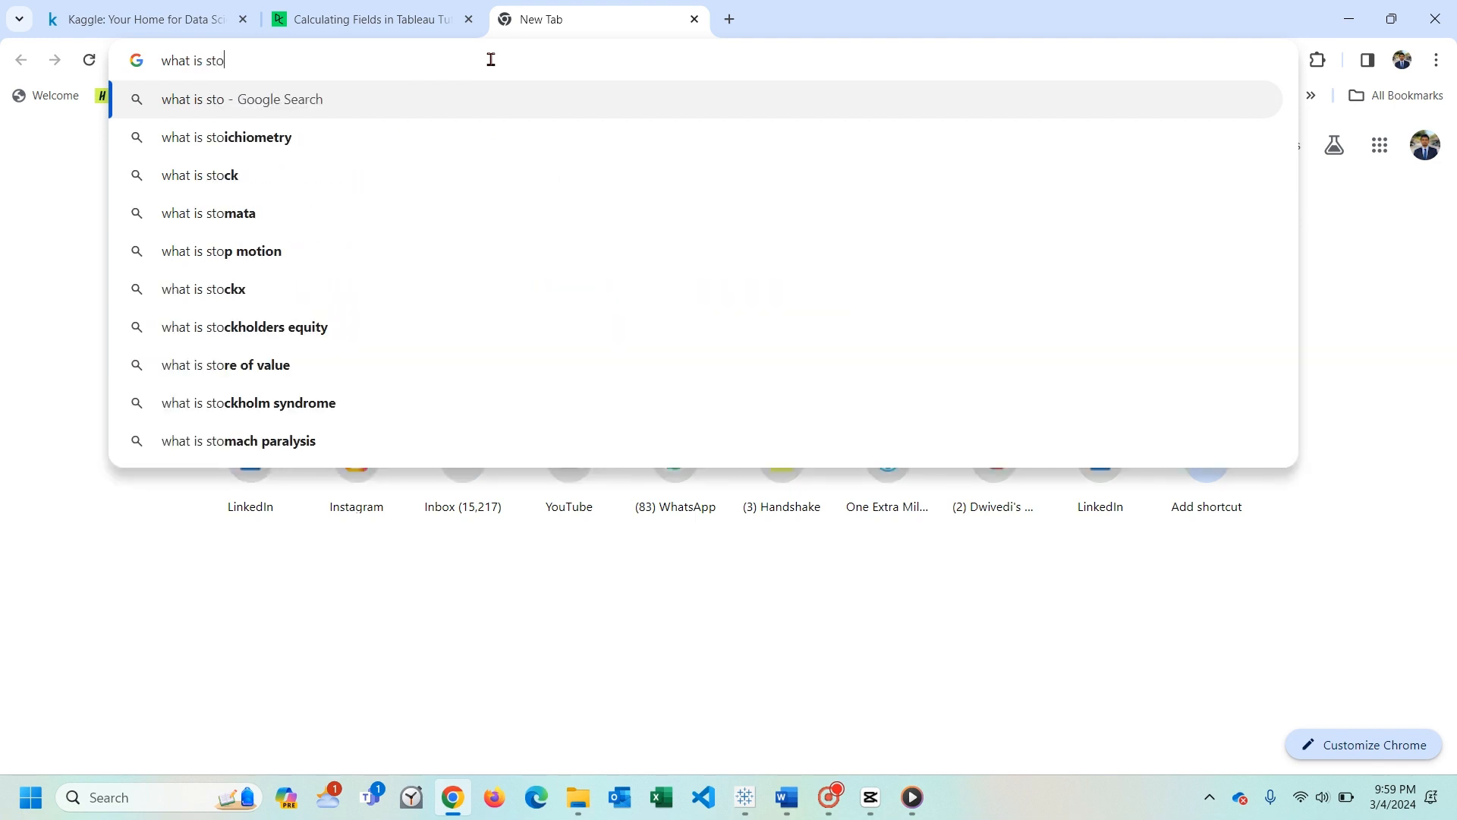
pyautogui.write('ry in')
pyautogui.press('Down')
pyautogui.press('Return')
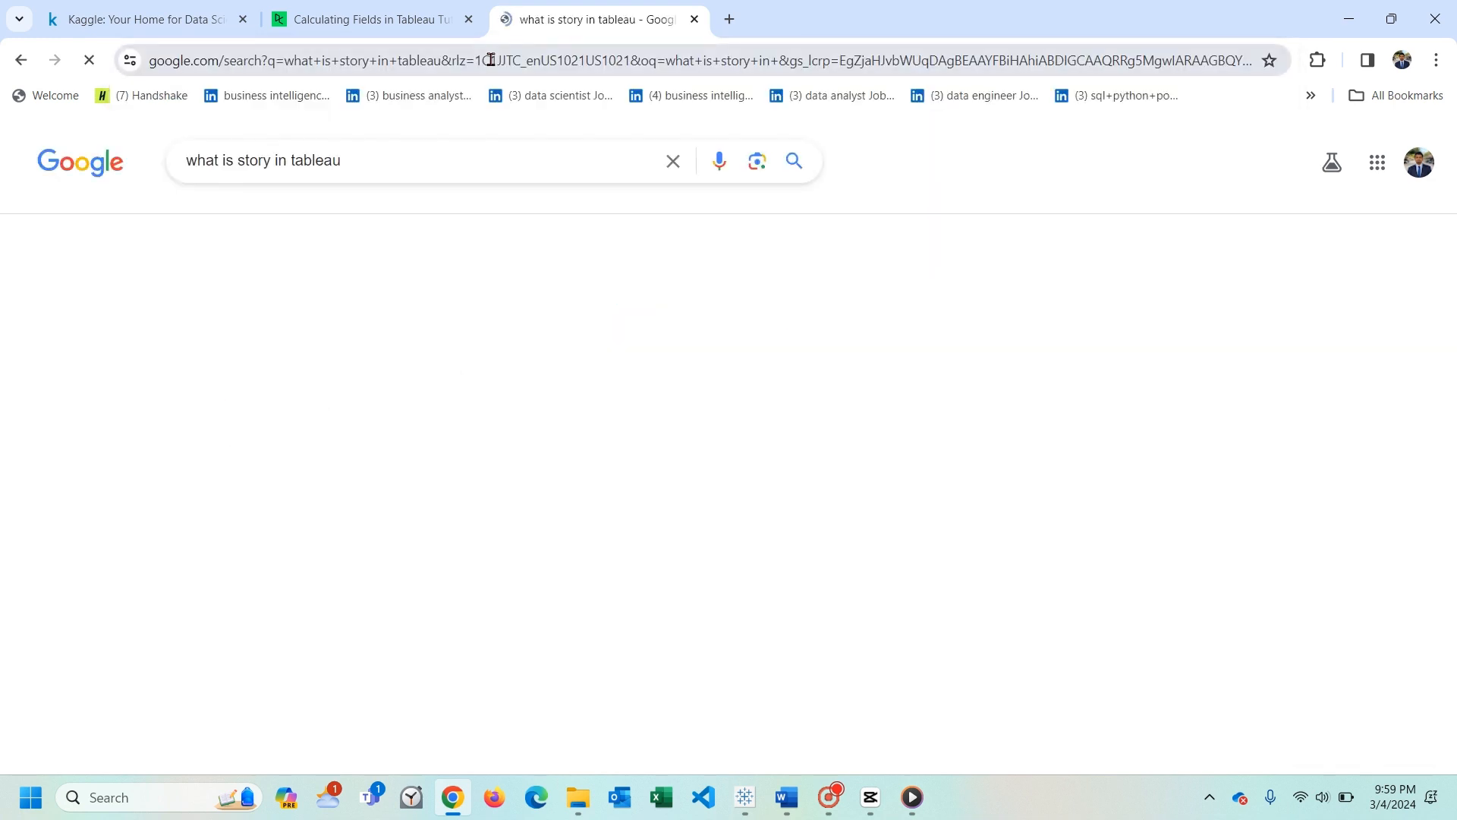
# - Examine the search results for the definition of a Tableau story, how to present one and what stories can be used for
pyautogui.scroll(-6, 28, 406)
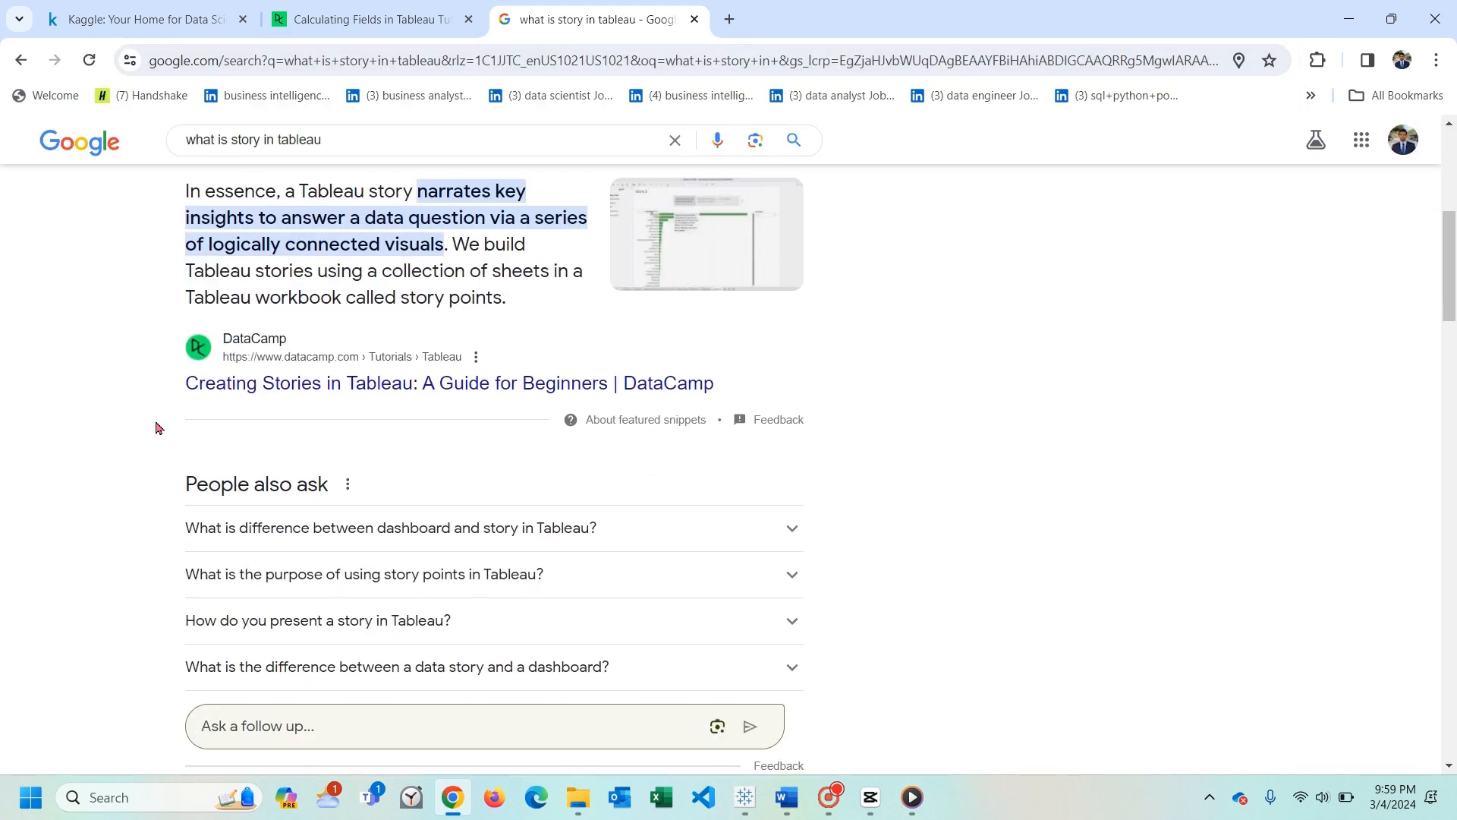
pyautogui.scroll(-1, 270, 468)
pyautogui.scroll(-1, 271, 469)
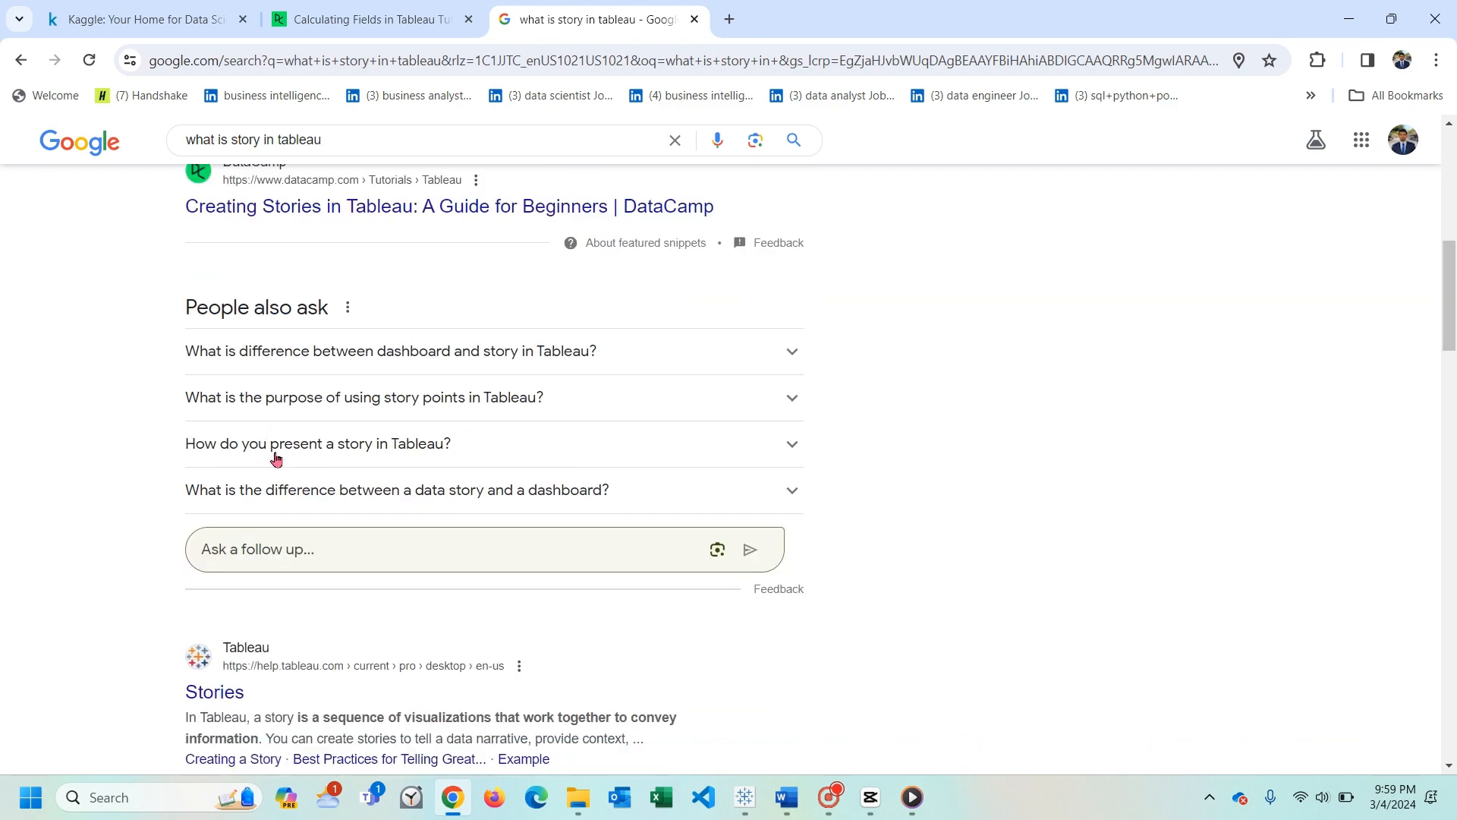
pyautogui.click(276, 446)
pyautogui.scroll(5, 276, 453)
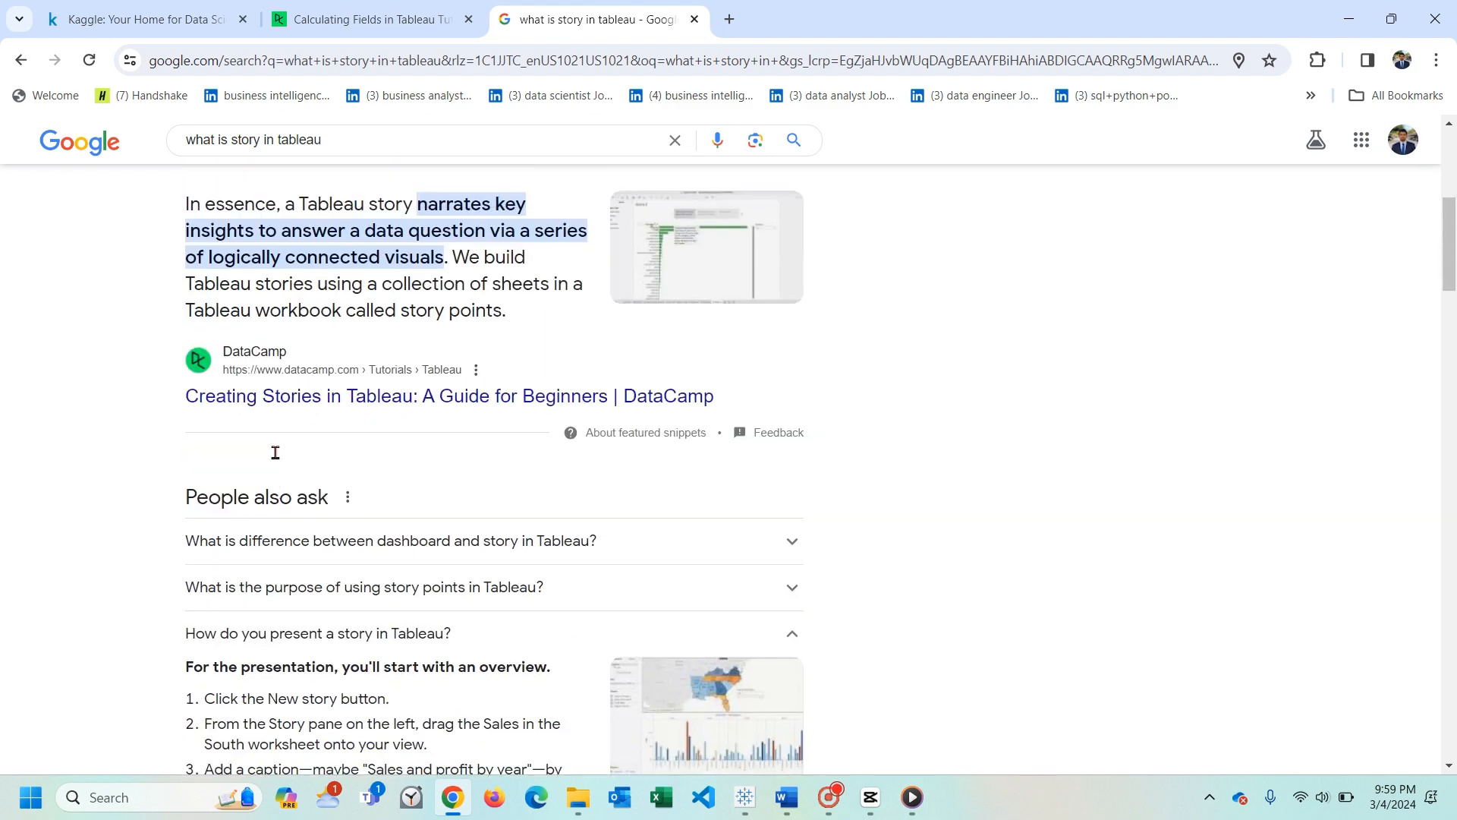
pyautogui.scroll(3, 99, 453)
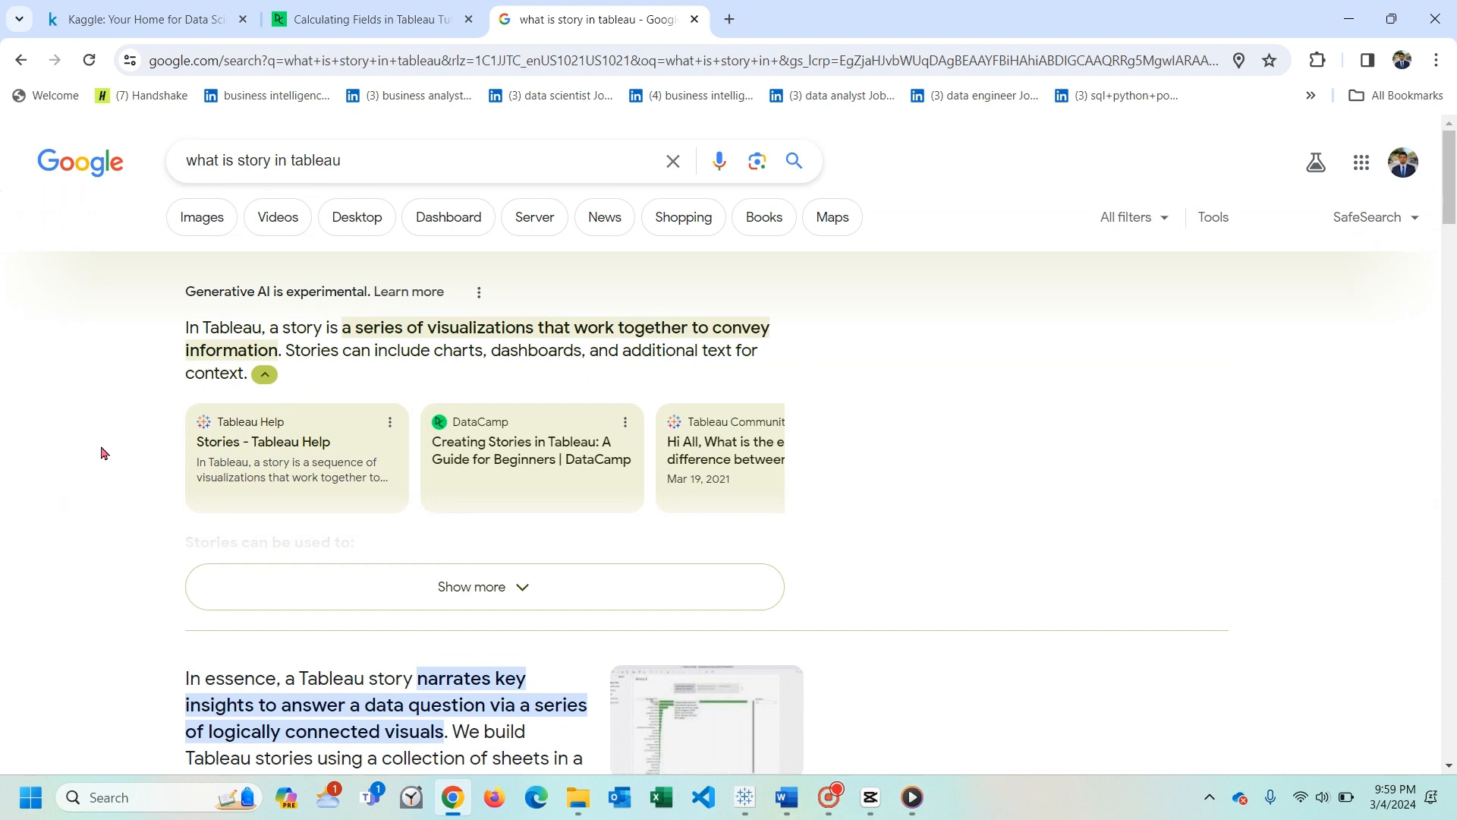
pyautogui.scroll(-1, 104, 453)
pyautogui.moveTo(183, 234); pyautogui.dragTo(298, 331)
pyautogui.click(287, 259)
pyautogui.click(473, 507)
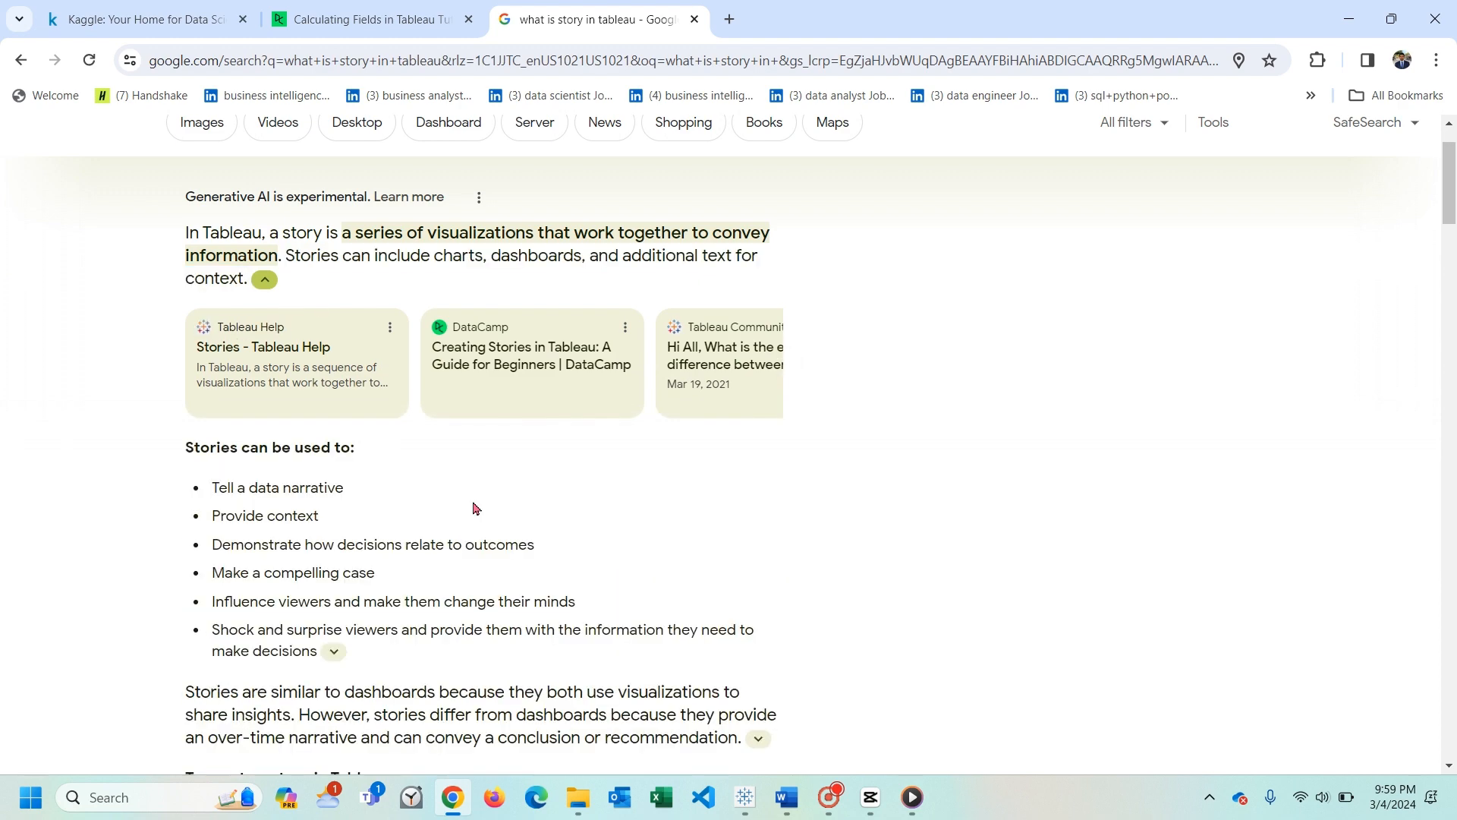
pyautogui.scroll(-3, 455, 486)
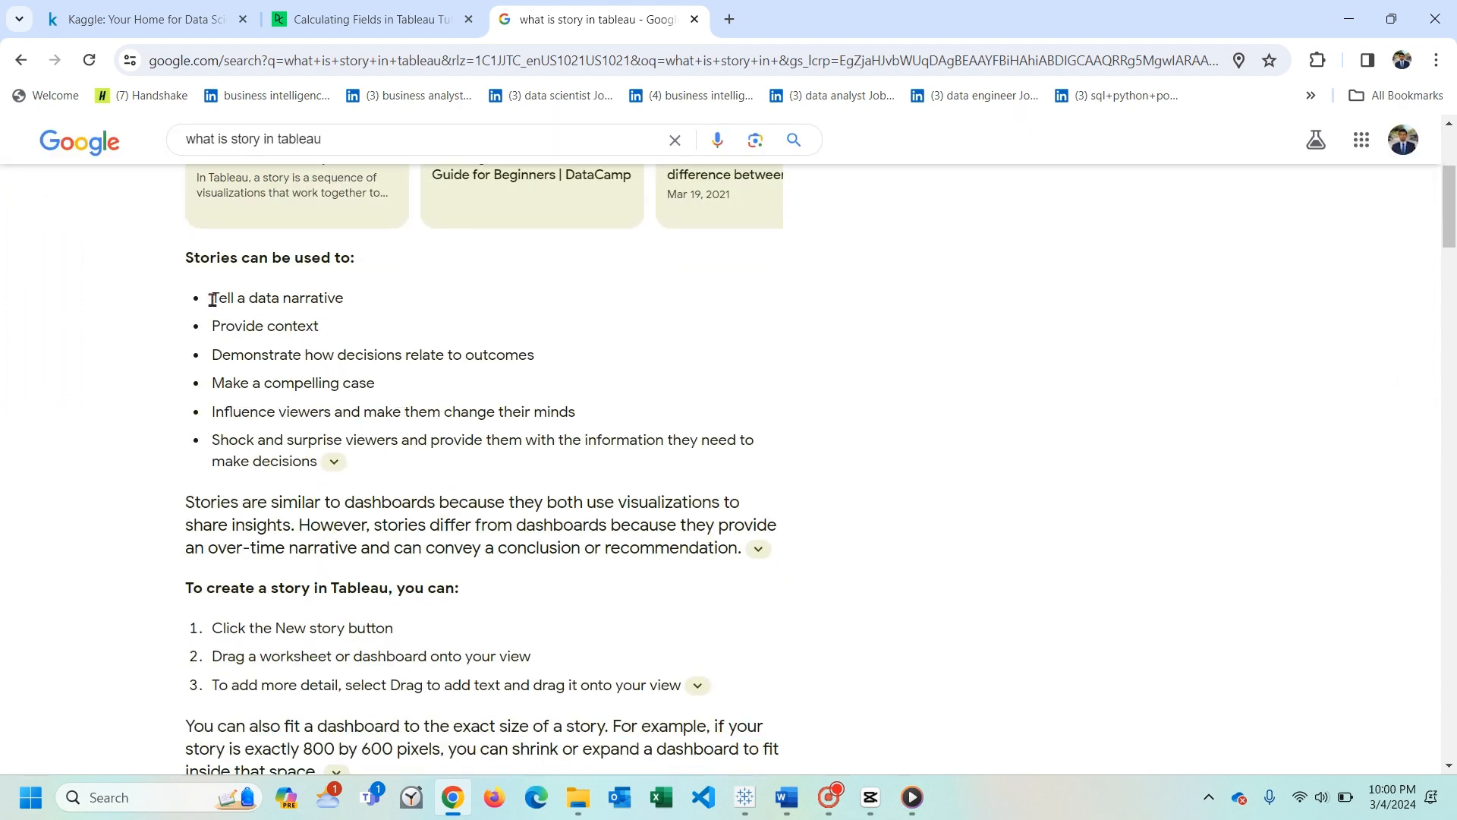
pyautogui.moveTo(213, 299); pyautogui.dragTo(386, 389)
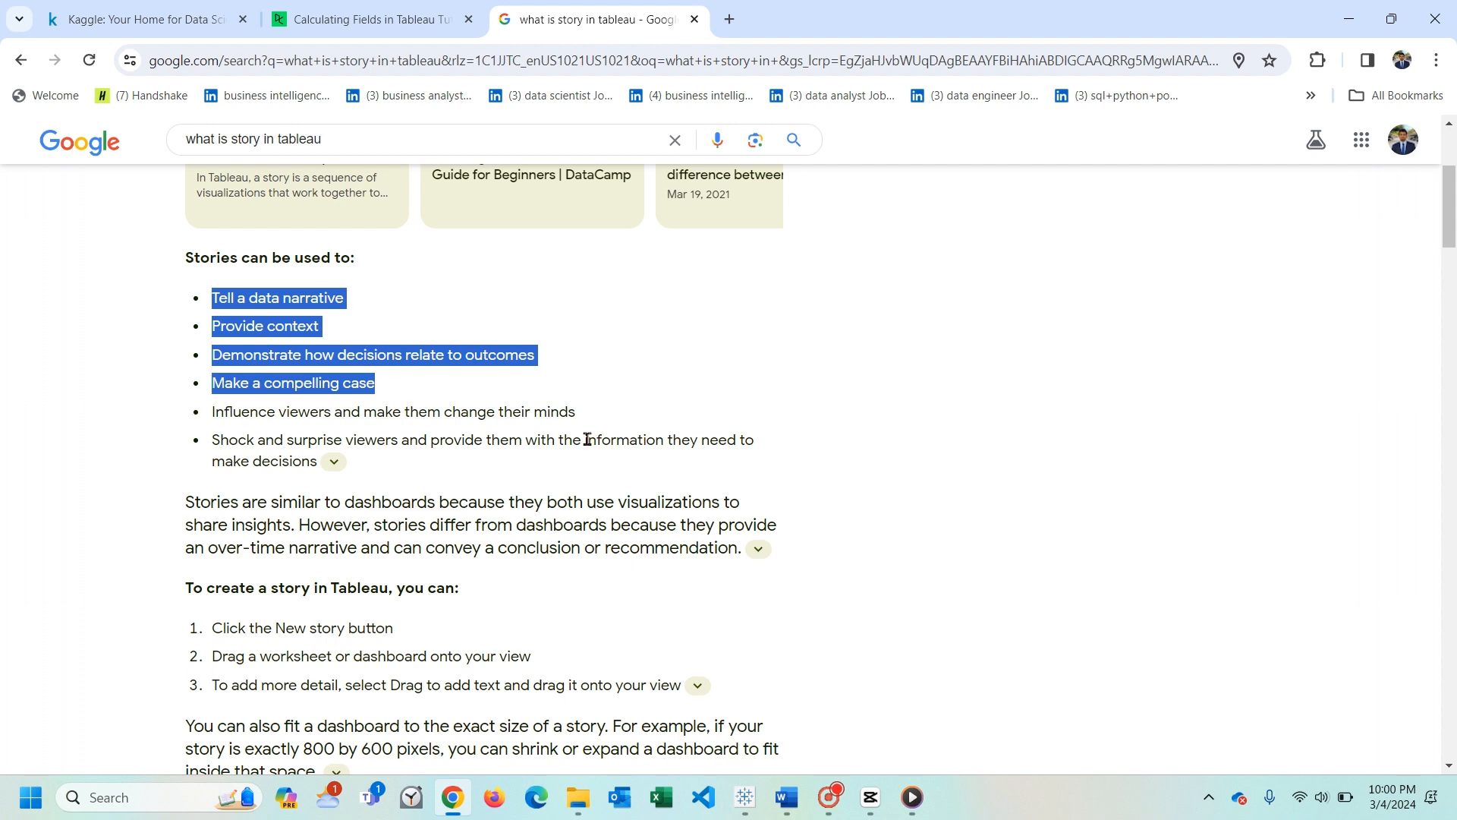
# - Switch to the Book3 workbook in Tableau and start connecting its data source to a Microsoft Excel file
pyautogui.click(761, 810)
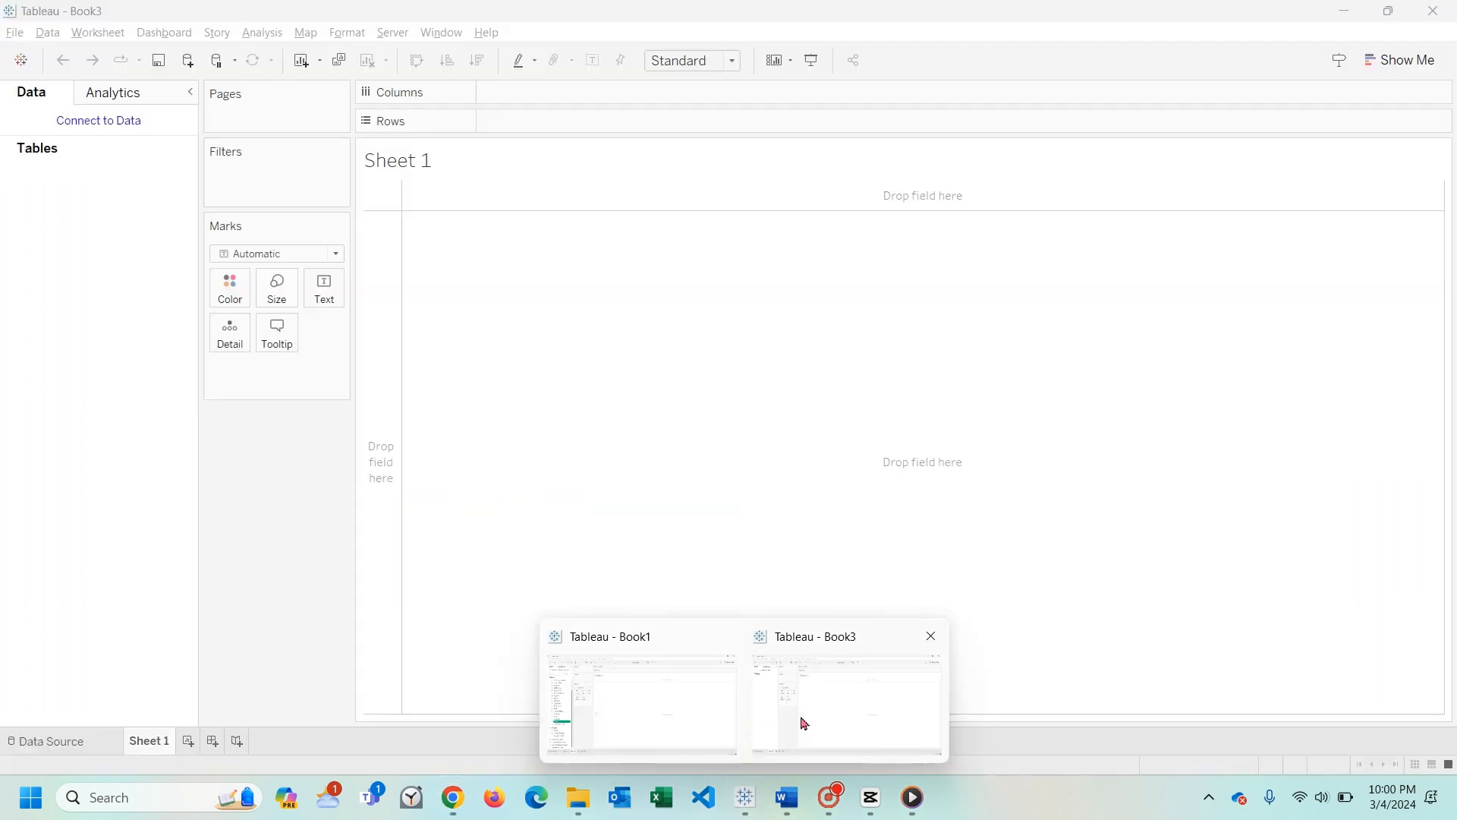
pyautogui.click(803, 722)
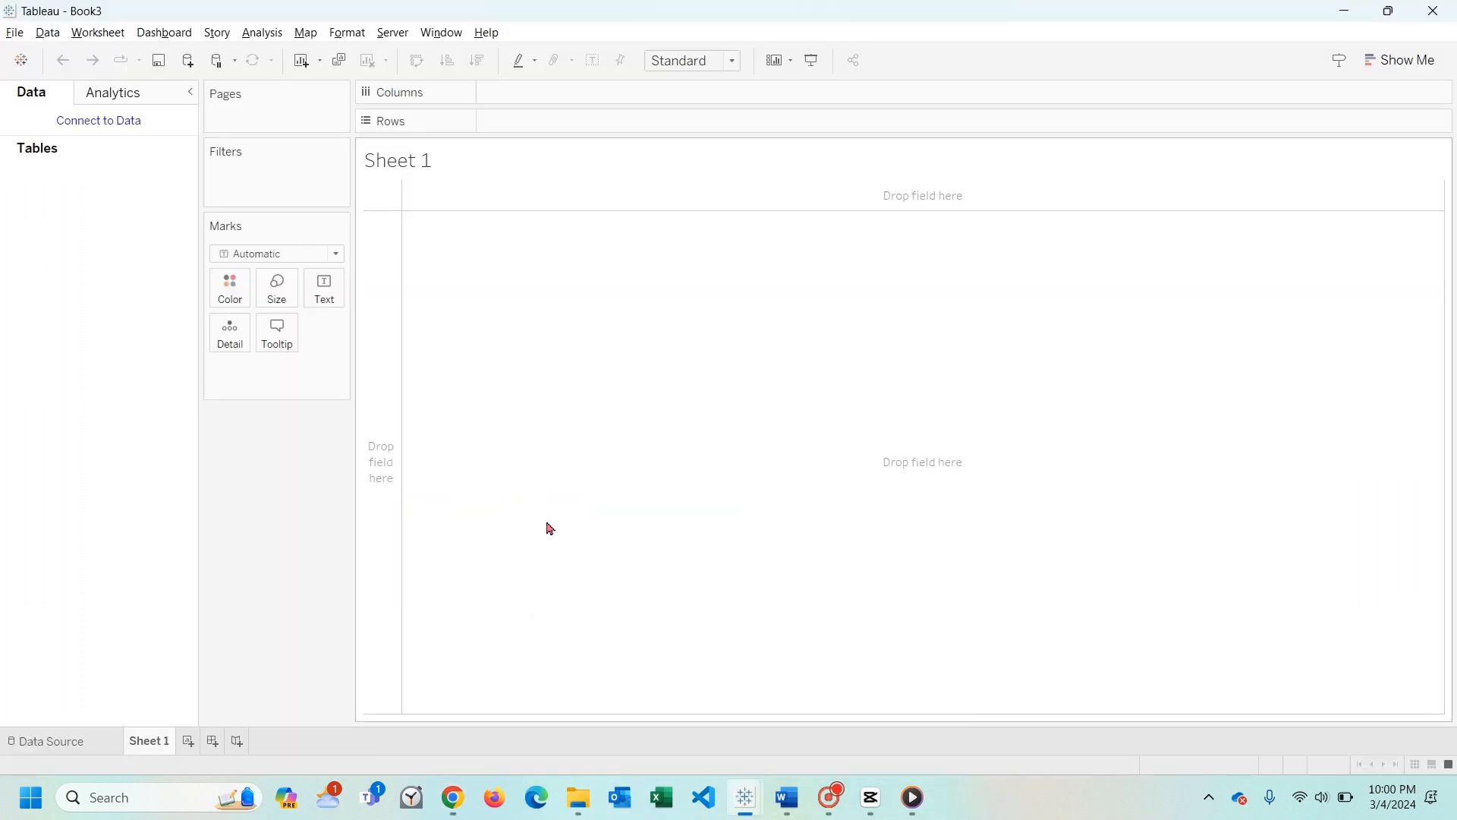
pyautogui.click(67, 741)
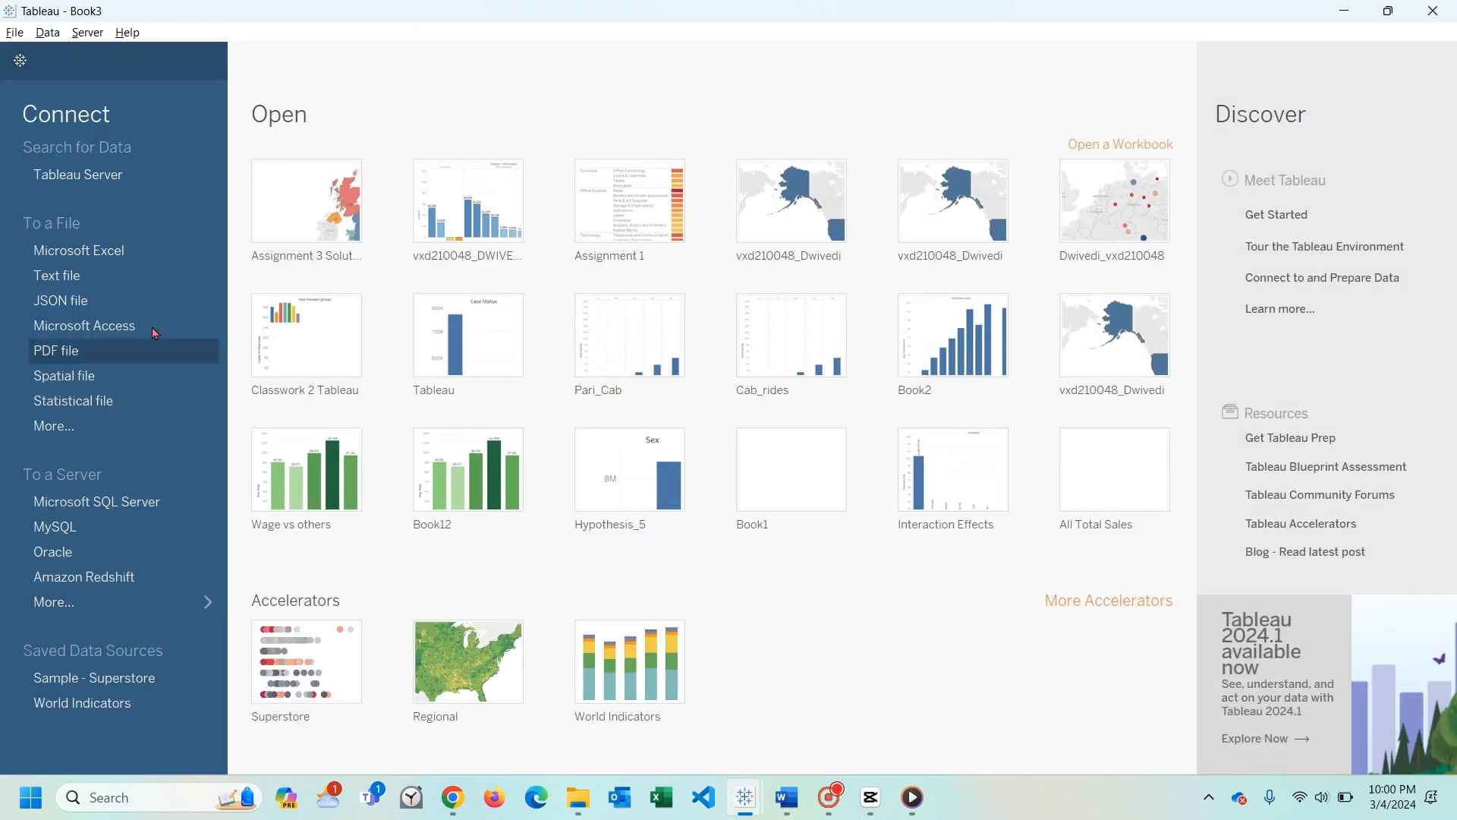
pyautogui.click(107, 251)
pyautogui.click(120, 52)
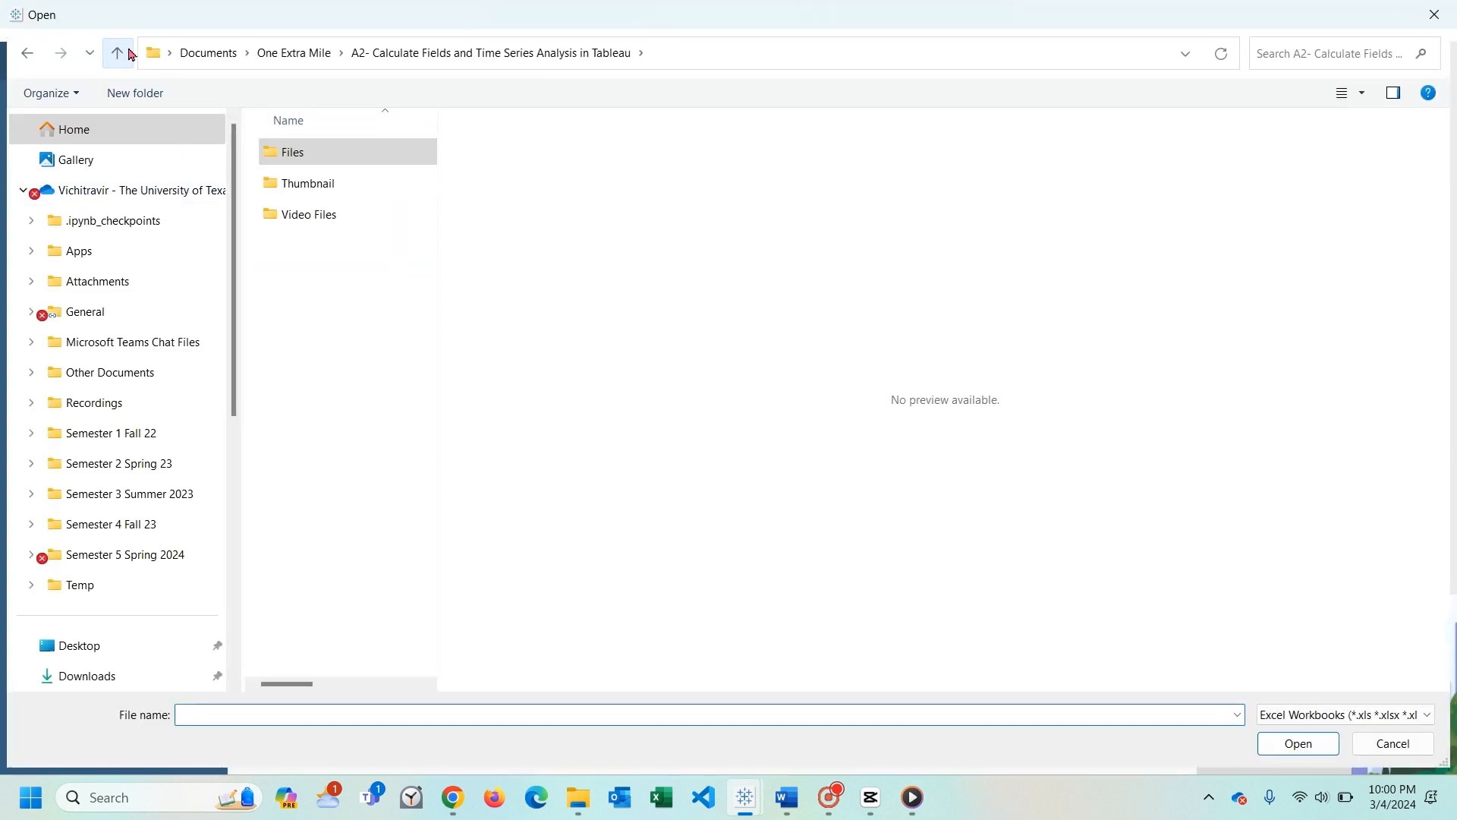
pyautogui.click(130, 55)
pyautogui.doubleClick(326, 213)
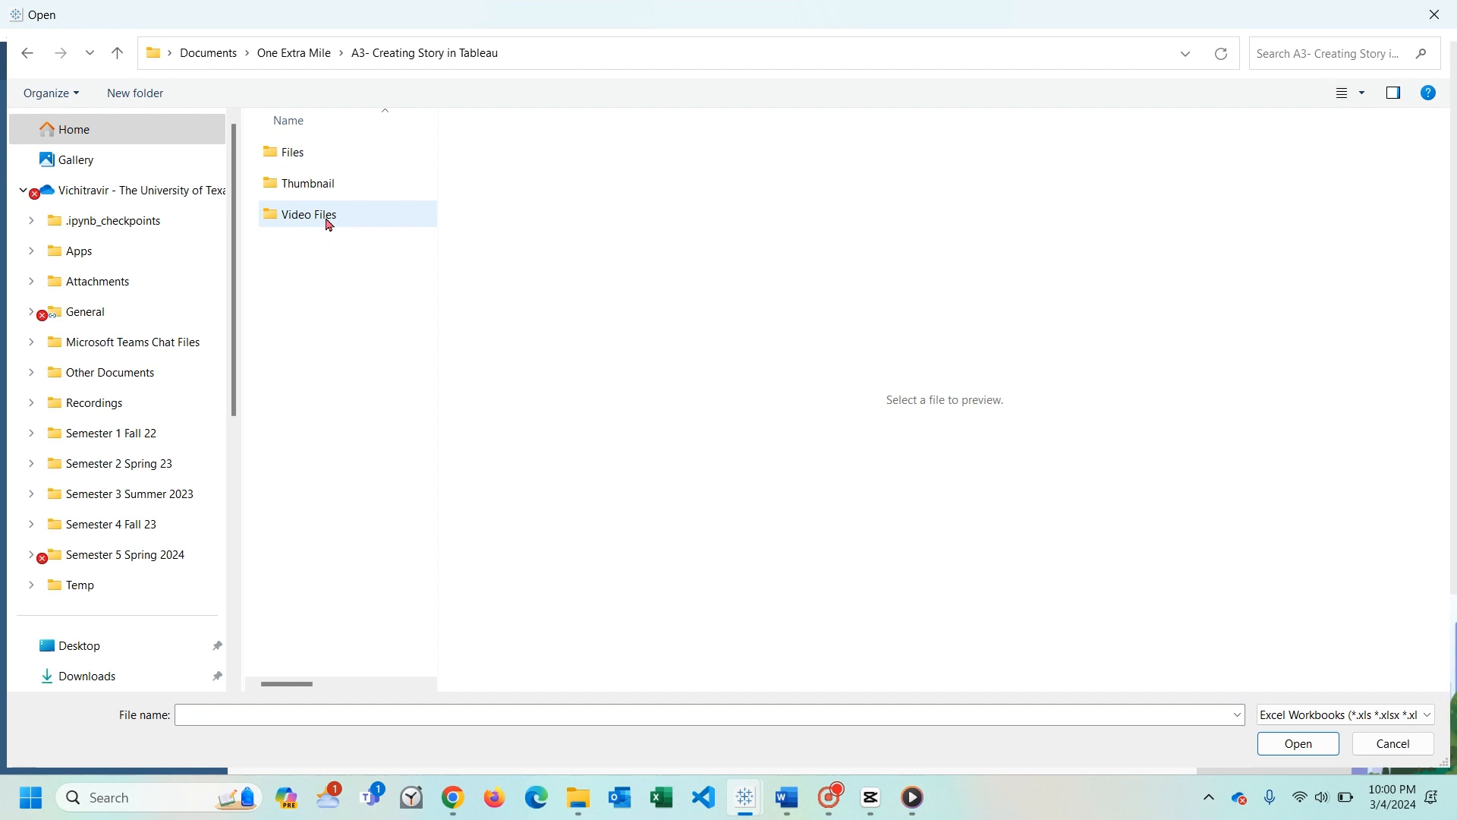
pyautogui.doubleClick(317, 166)
pyautogui.click(119, 55)
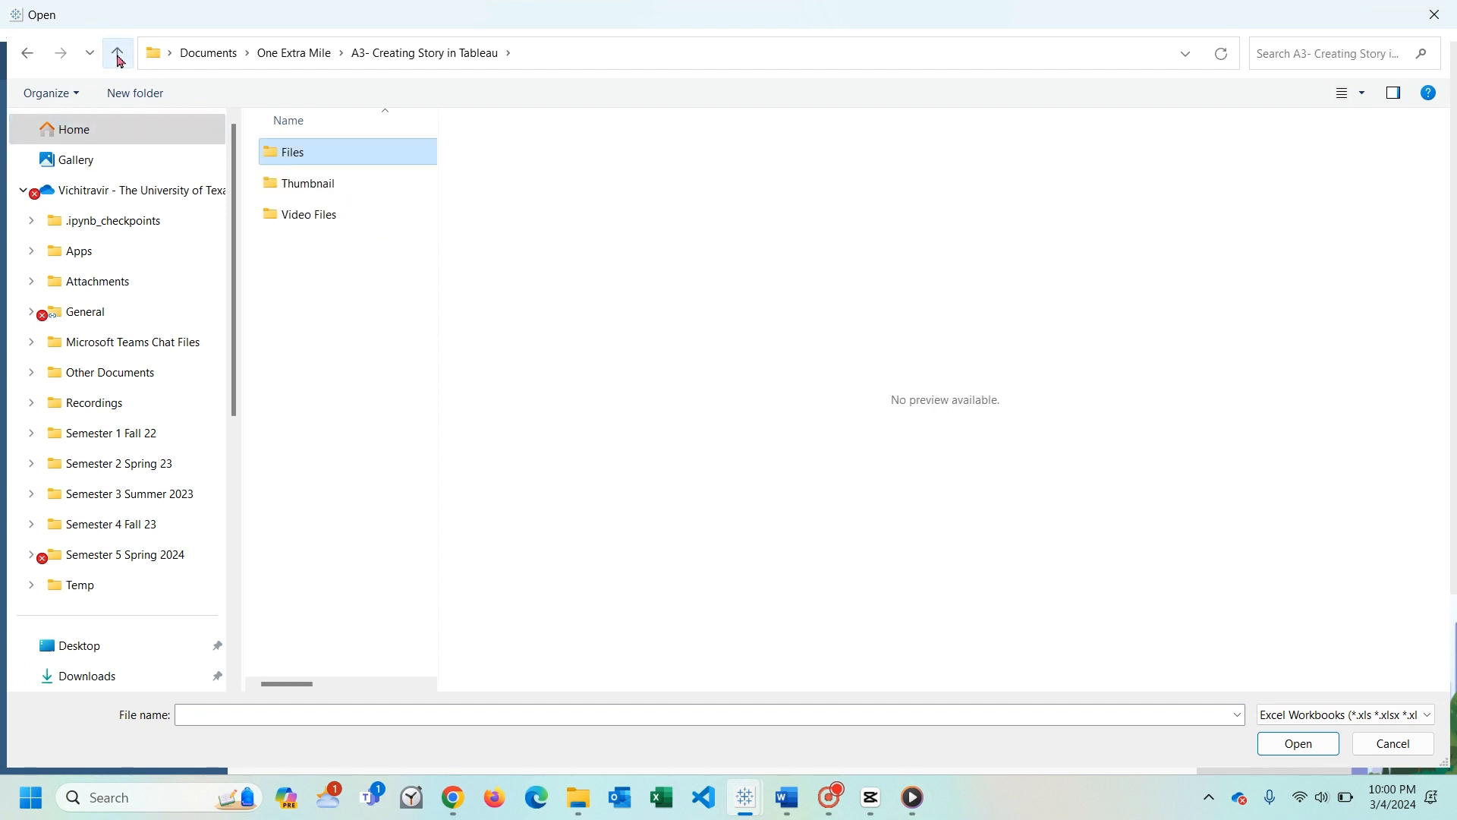
pyautogui.click(120, 59)
# - Connect to Sample - Superstore(1) from the Files folder inside "A2- Calculate Fields and Time Series Analysis in Tableau"
pyautogui.doubleClick(335, 185)
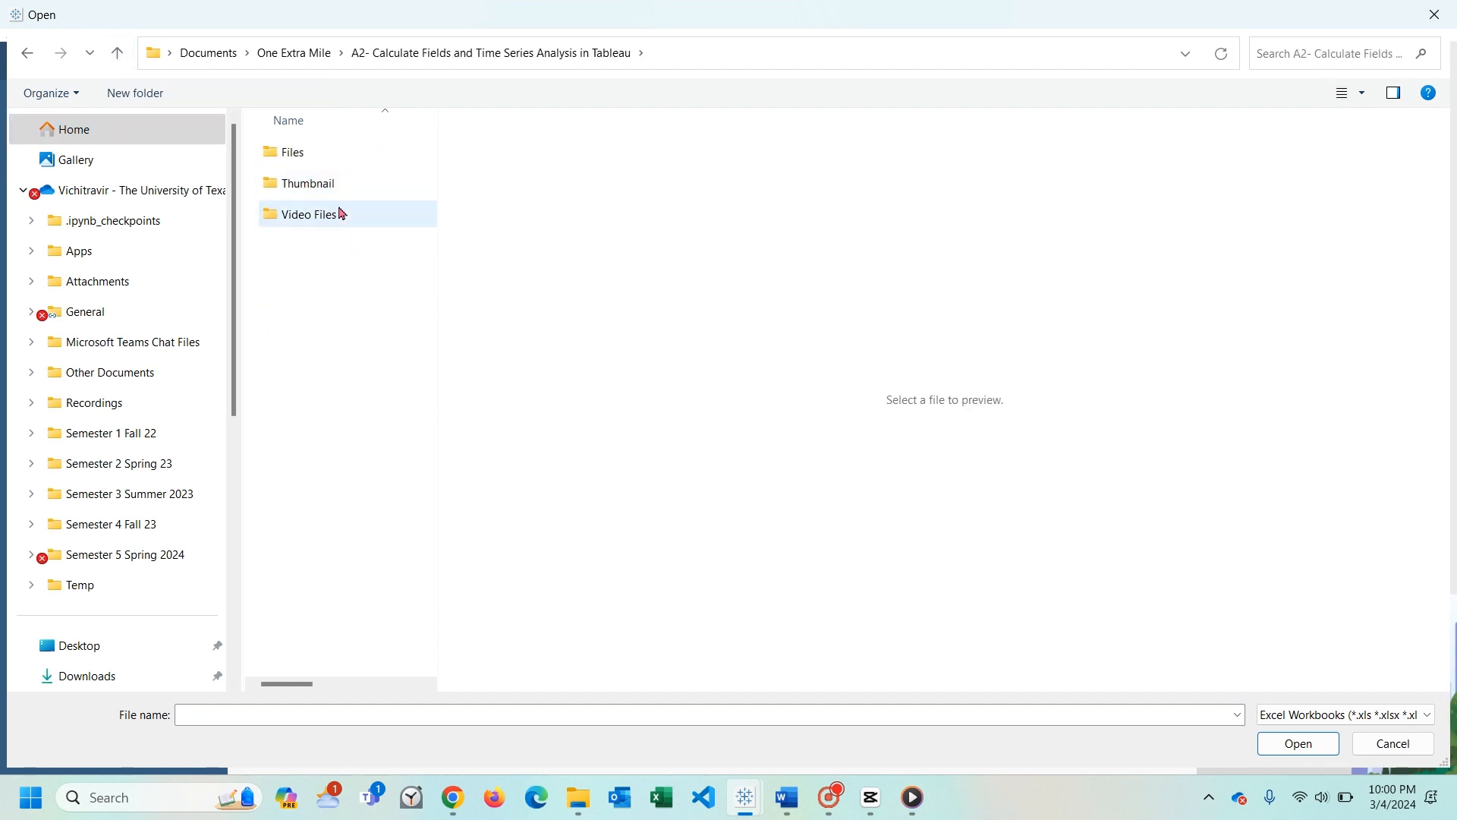
pyautogui.doubleClick(329, 152)
pyautogui.click(393, 159)
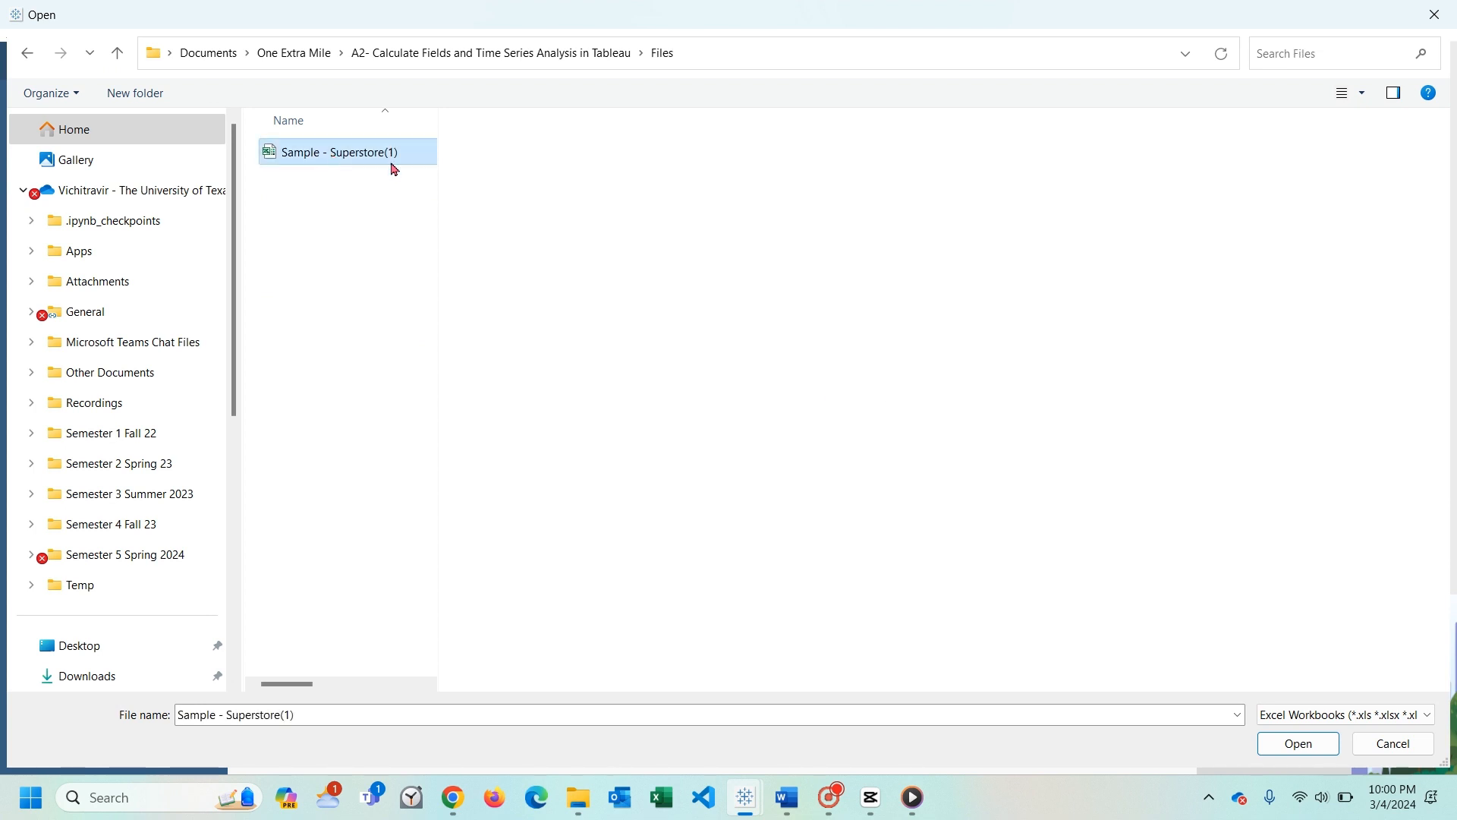
pyautogui.click(1283, 745)
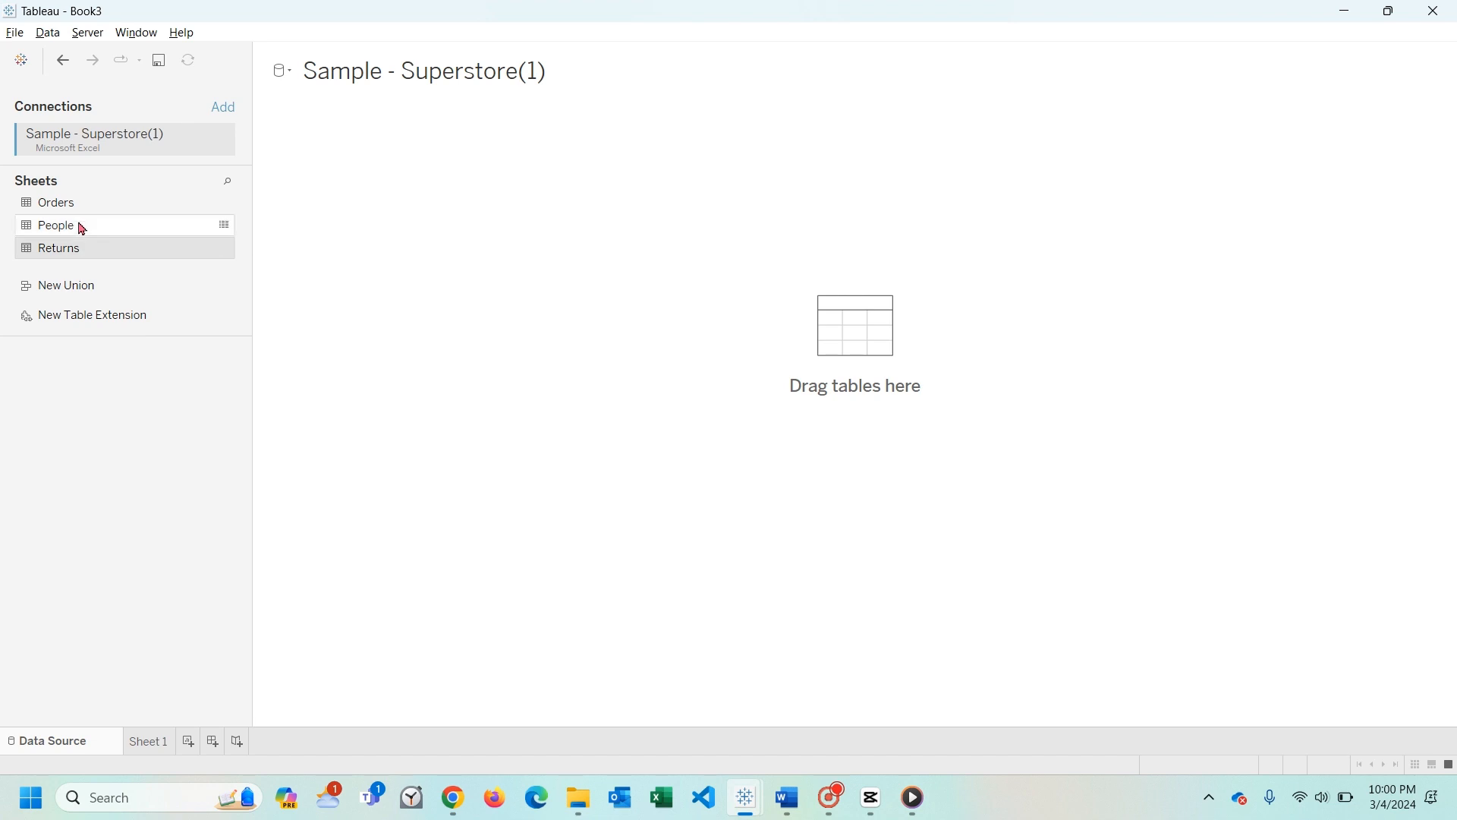
# - Add the Orders table to the data source and join Returns to it with a Full Outer join
pyautogui.moveTo(70, 203); pyautogui.dragTo(436, 205)
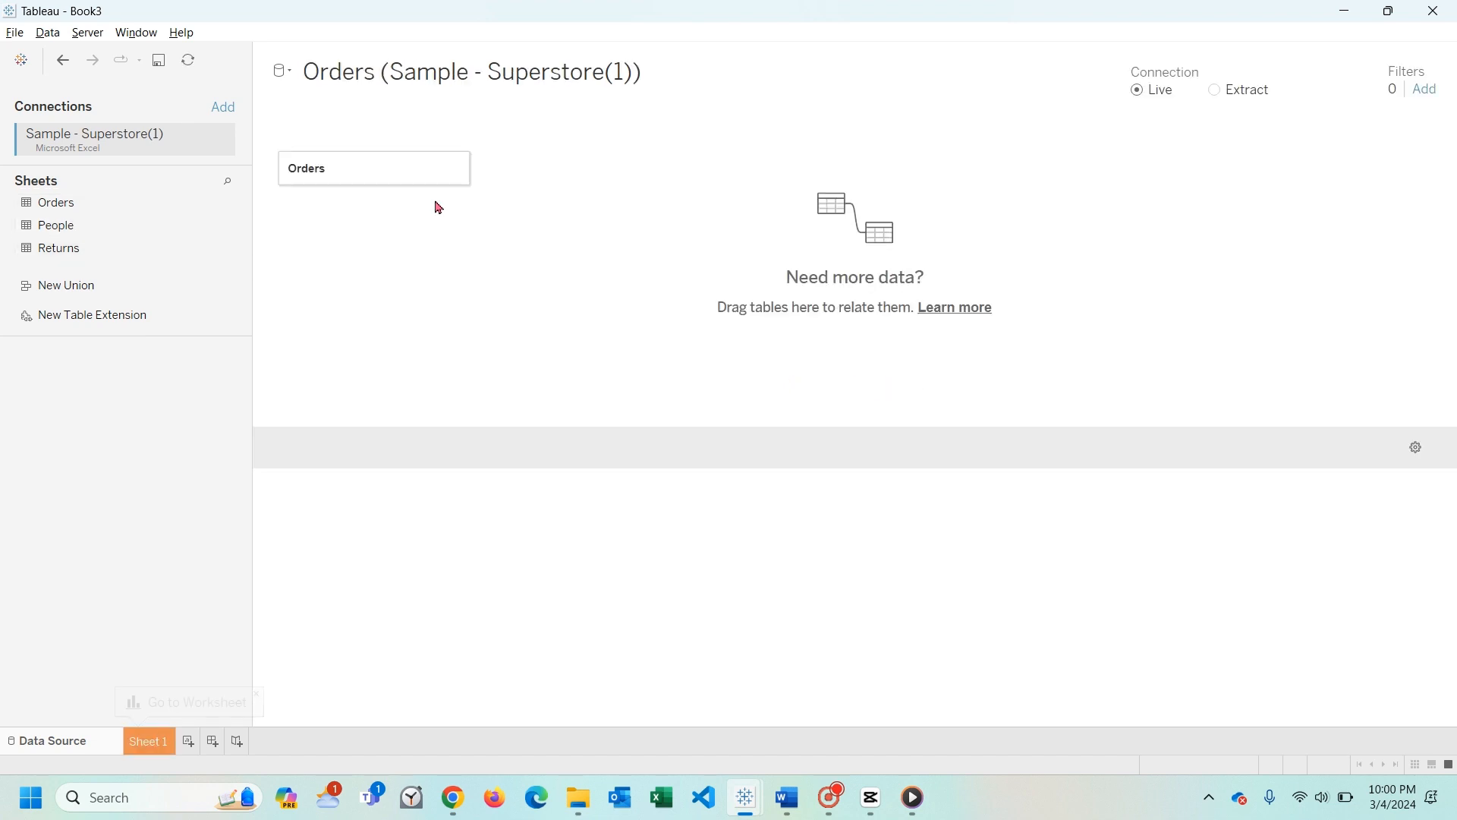
pyautogui.doubleClick(462, 174)
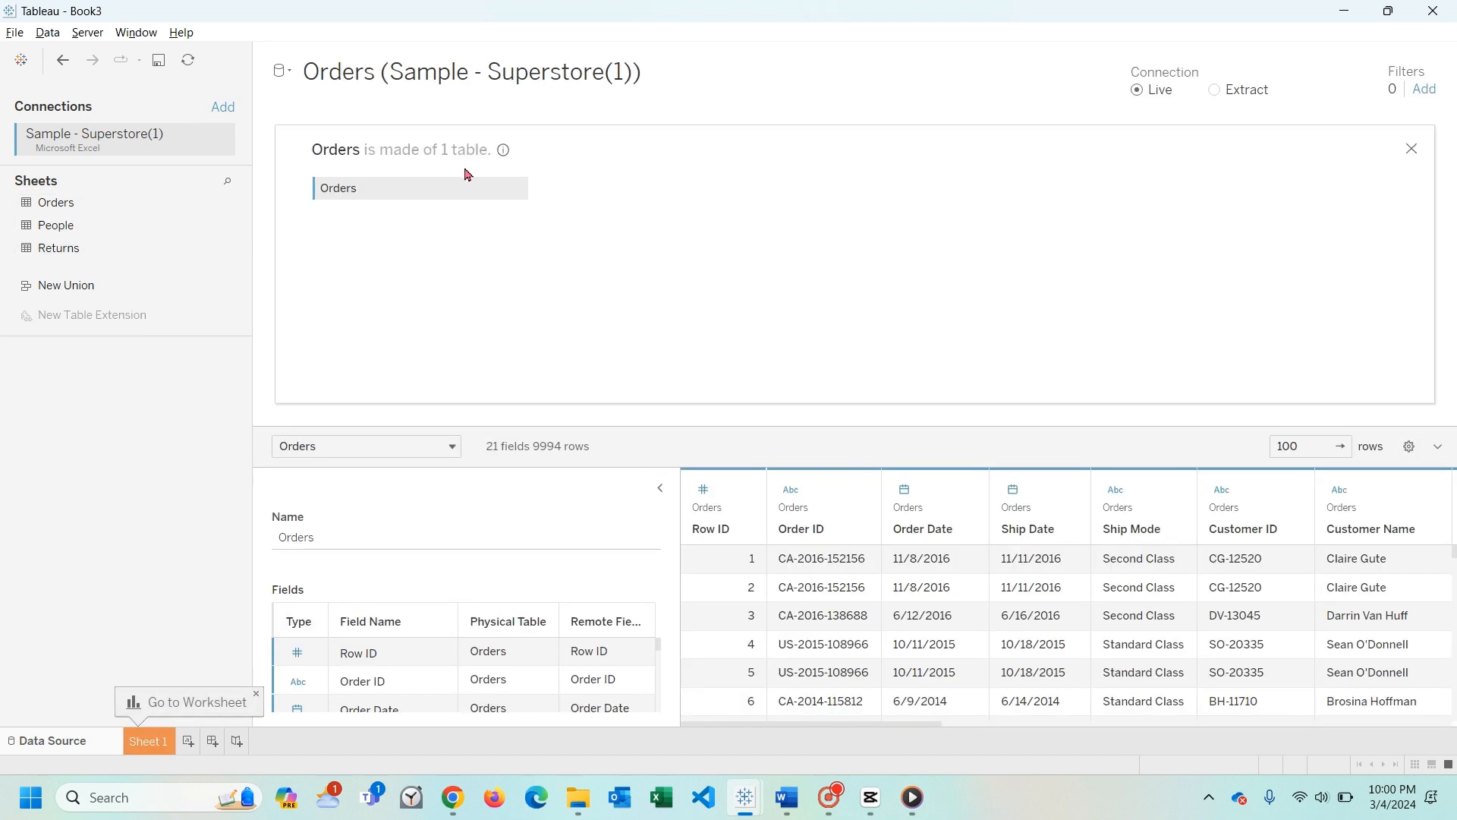
pyautogui.moveTo(642, 218); pyautogui.dragTo(638, 216)
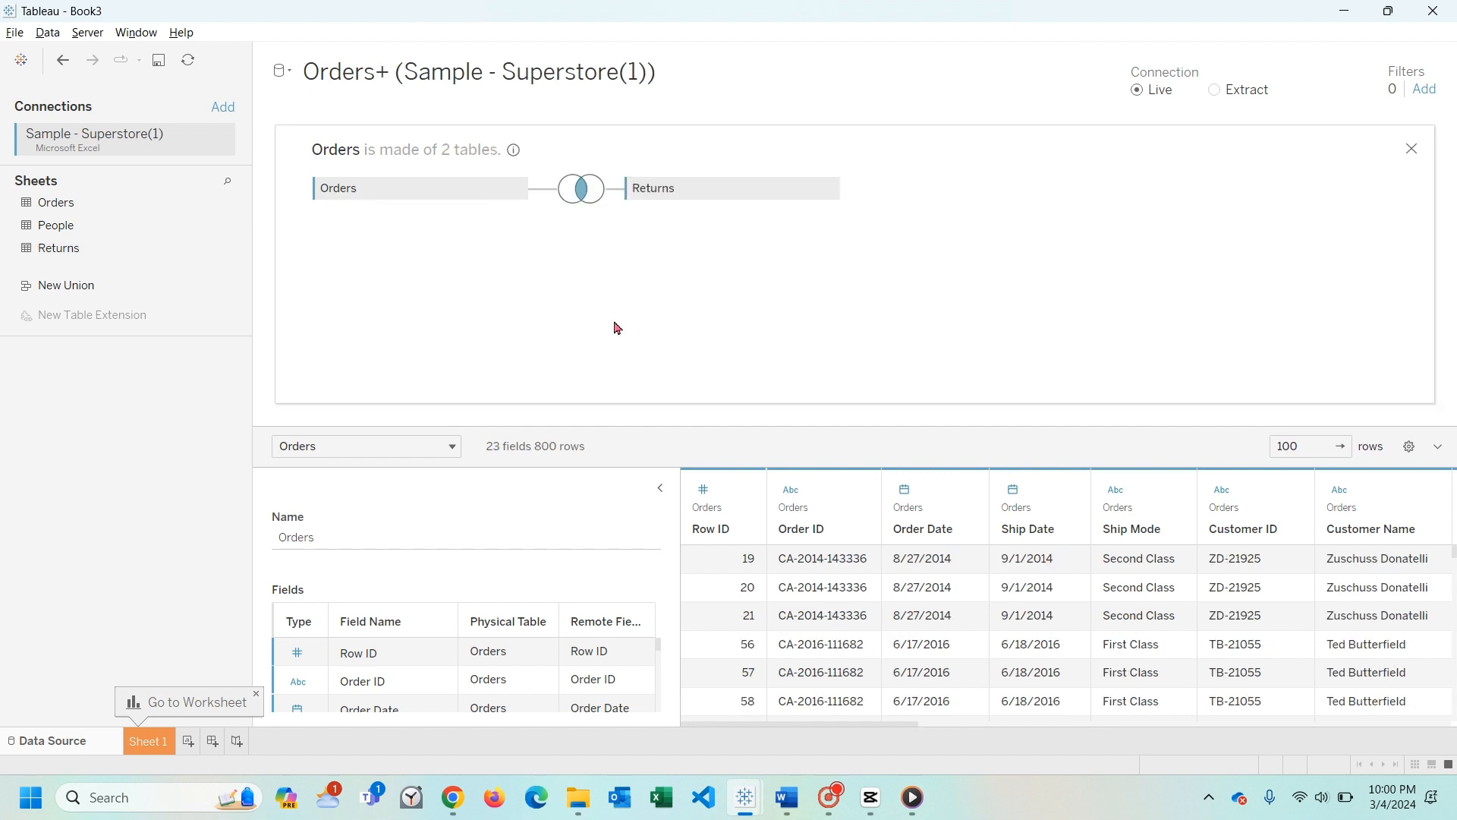
pyautogui.click(581, 188)
pyautogui.click(679, 260)
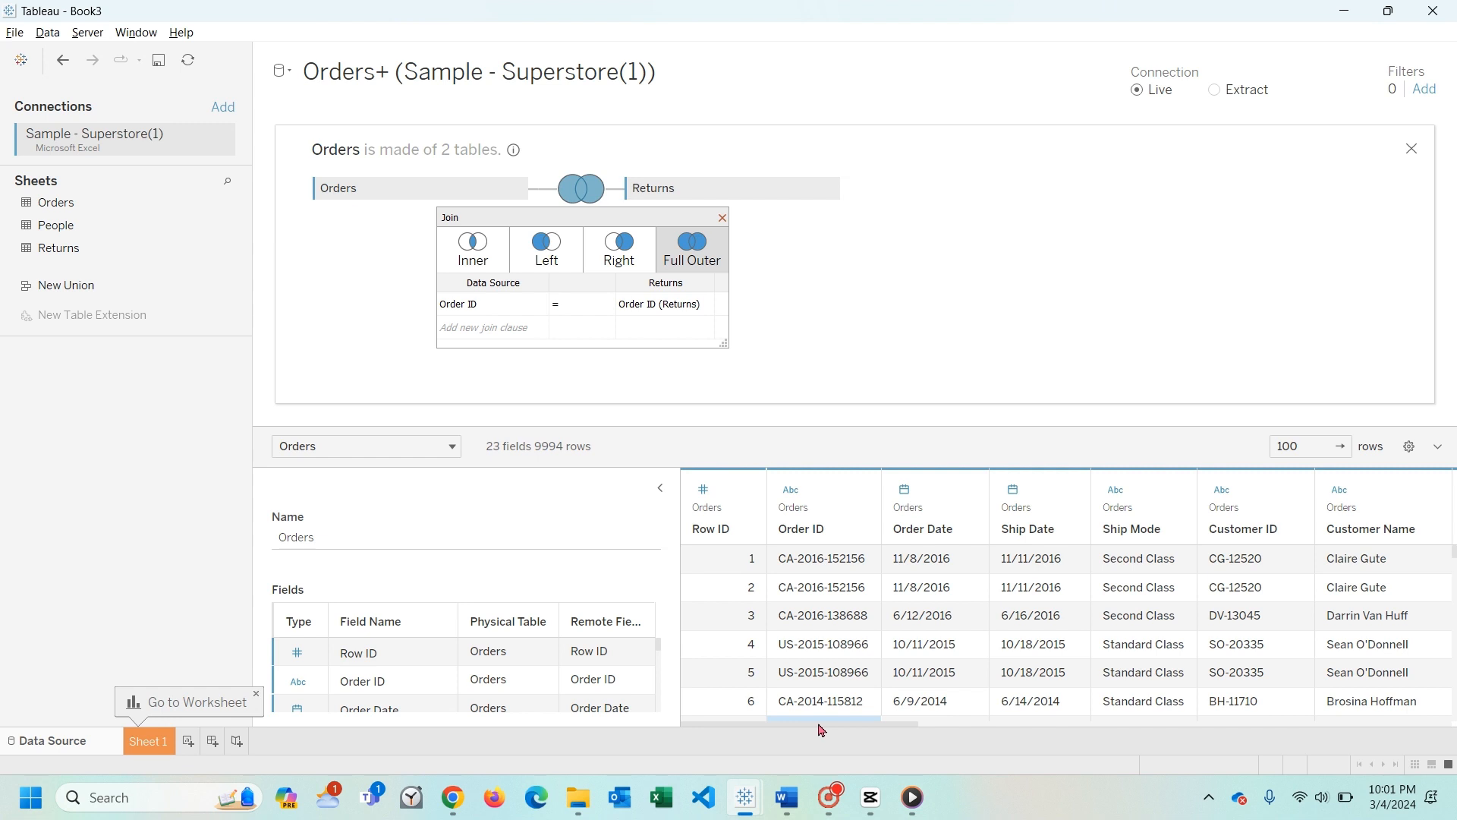
# - Review the rows and columns of the joined Orders and Returns data in the data preview
pyautogui.moveTo(835, 725); pyautogui.dragTo(979, 725)
pyautogui.scroll(-2, 964, 641)
pyautogui.scroll(1, 964, 641)
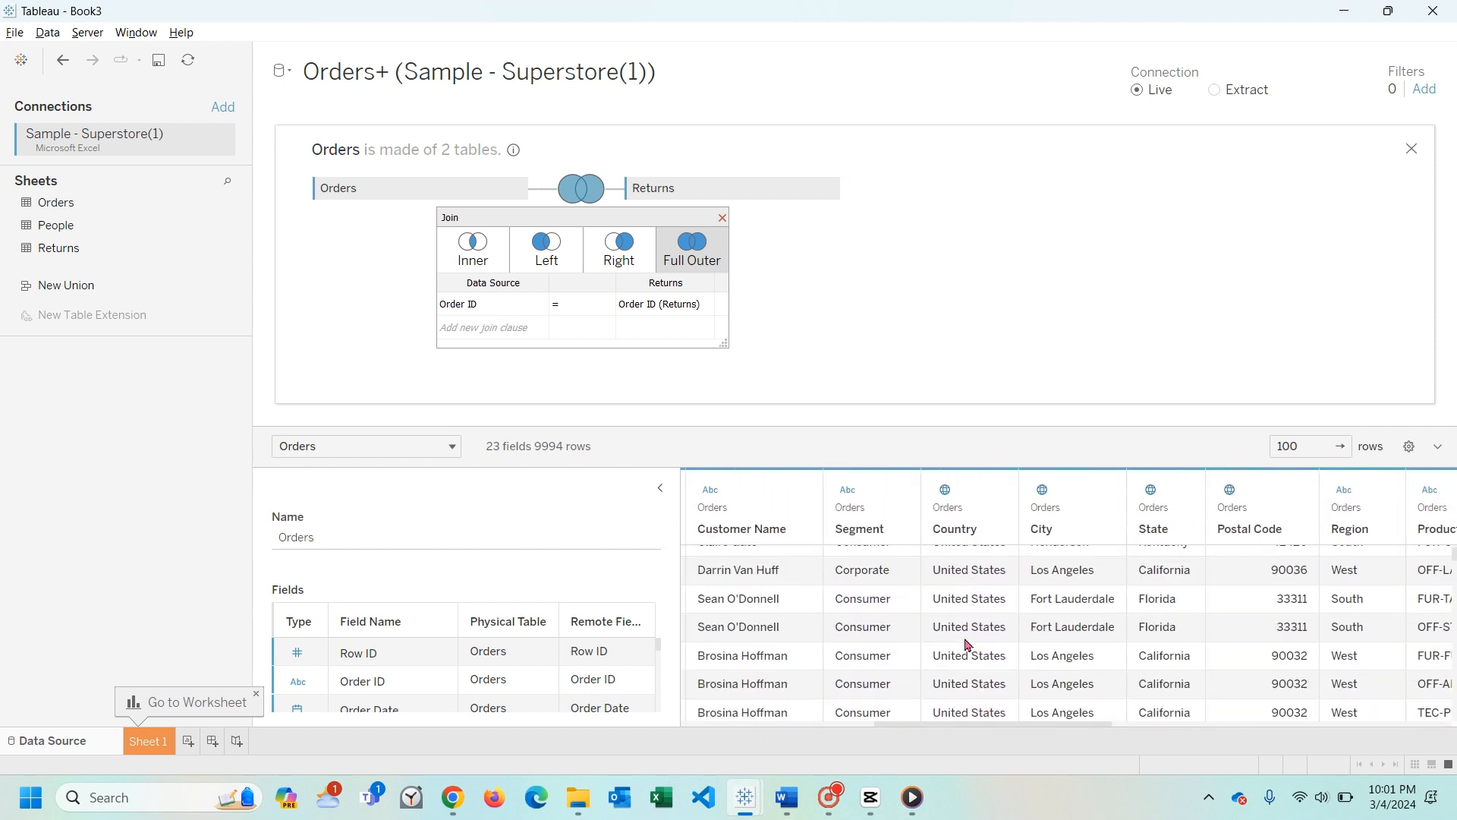
pyautogui.scroll(1, 1055, 611)
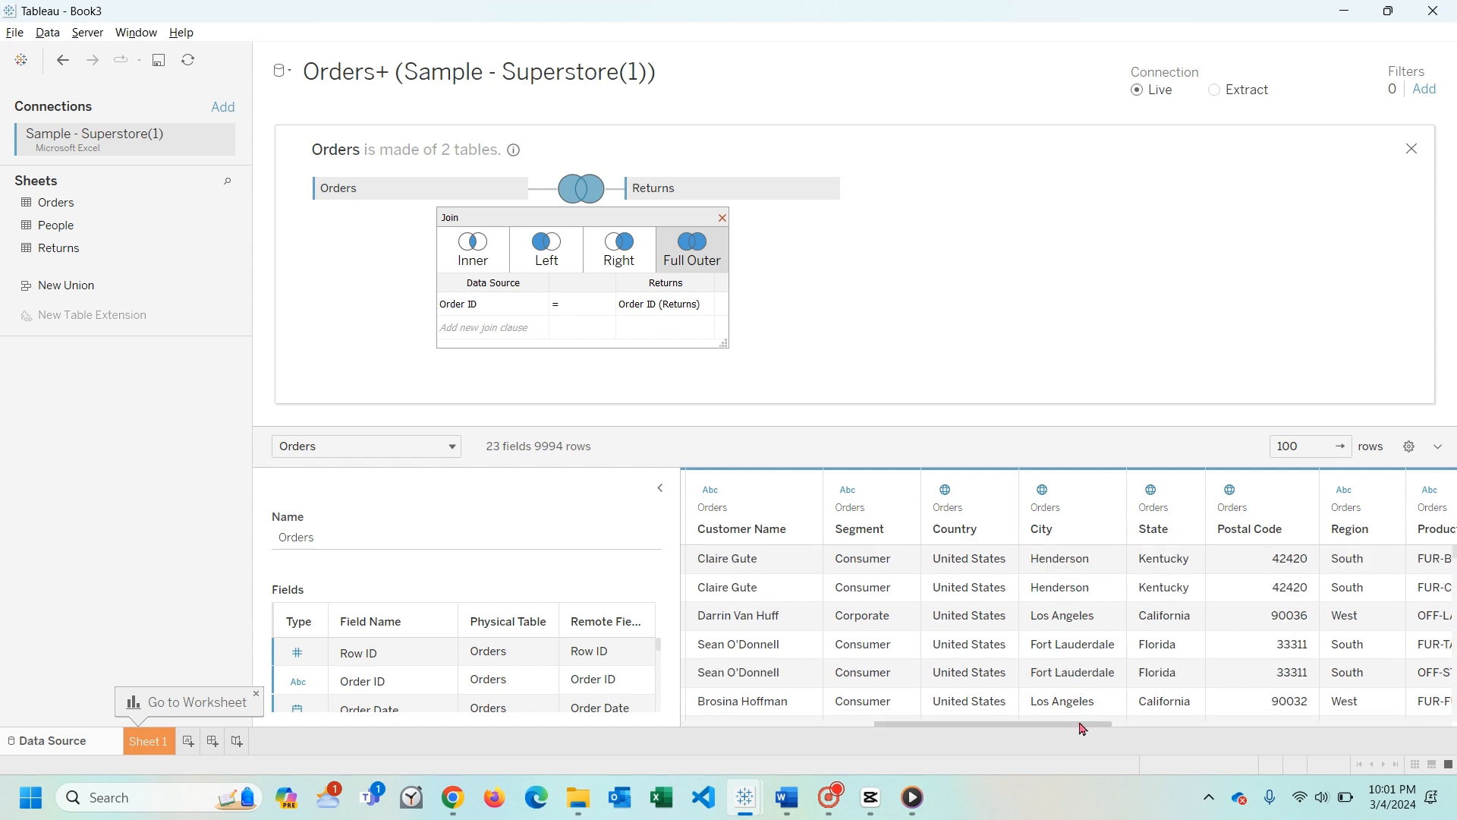
pyautogui.moveTo(1084, 725); pyautogui.dragTo(1431, 699)
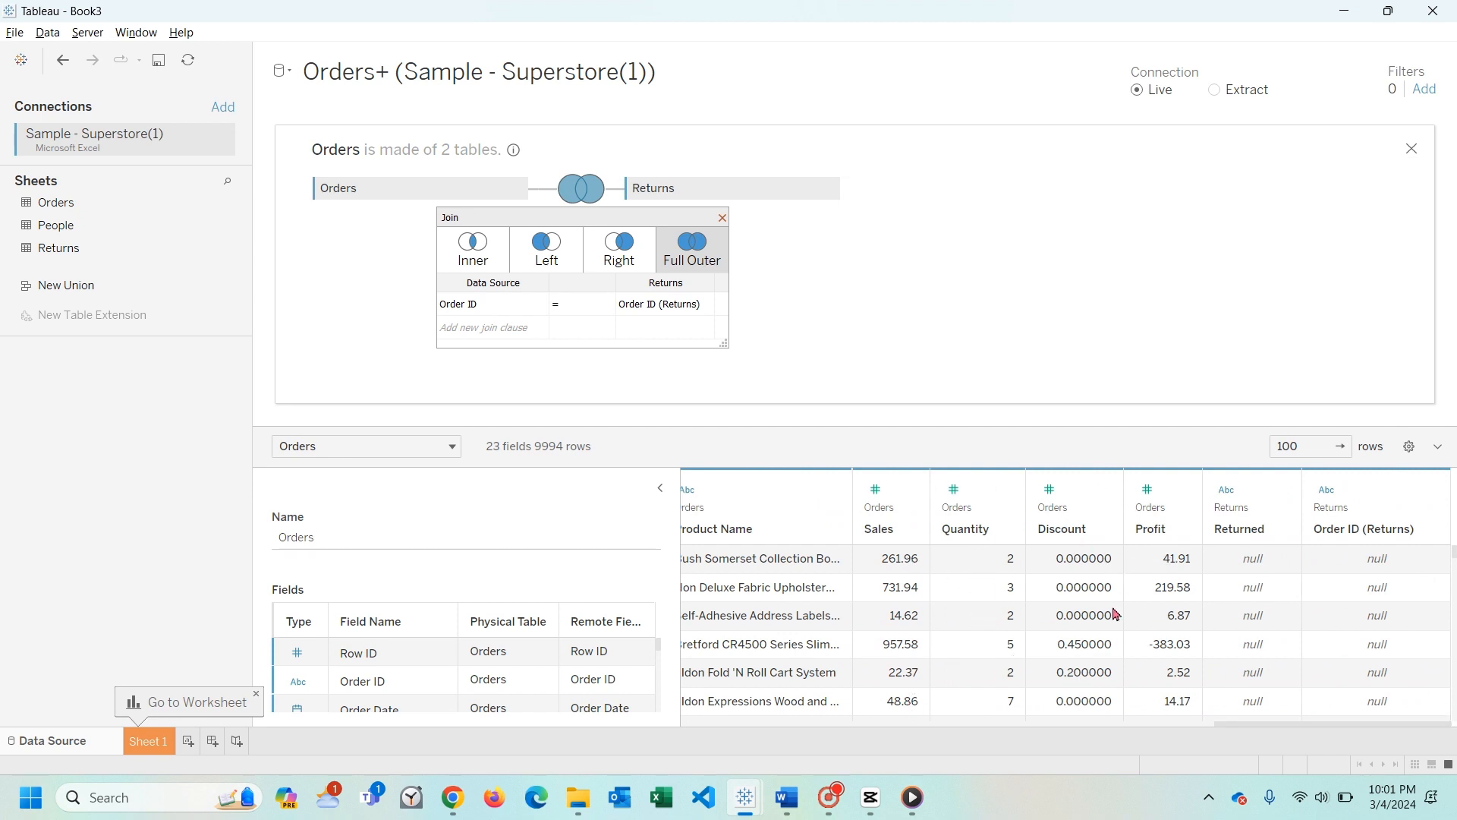
# - Add a second worksheet and rename Sheet 1 as "Timer Series vs Product Name"
pyautogui.click(187, 741)
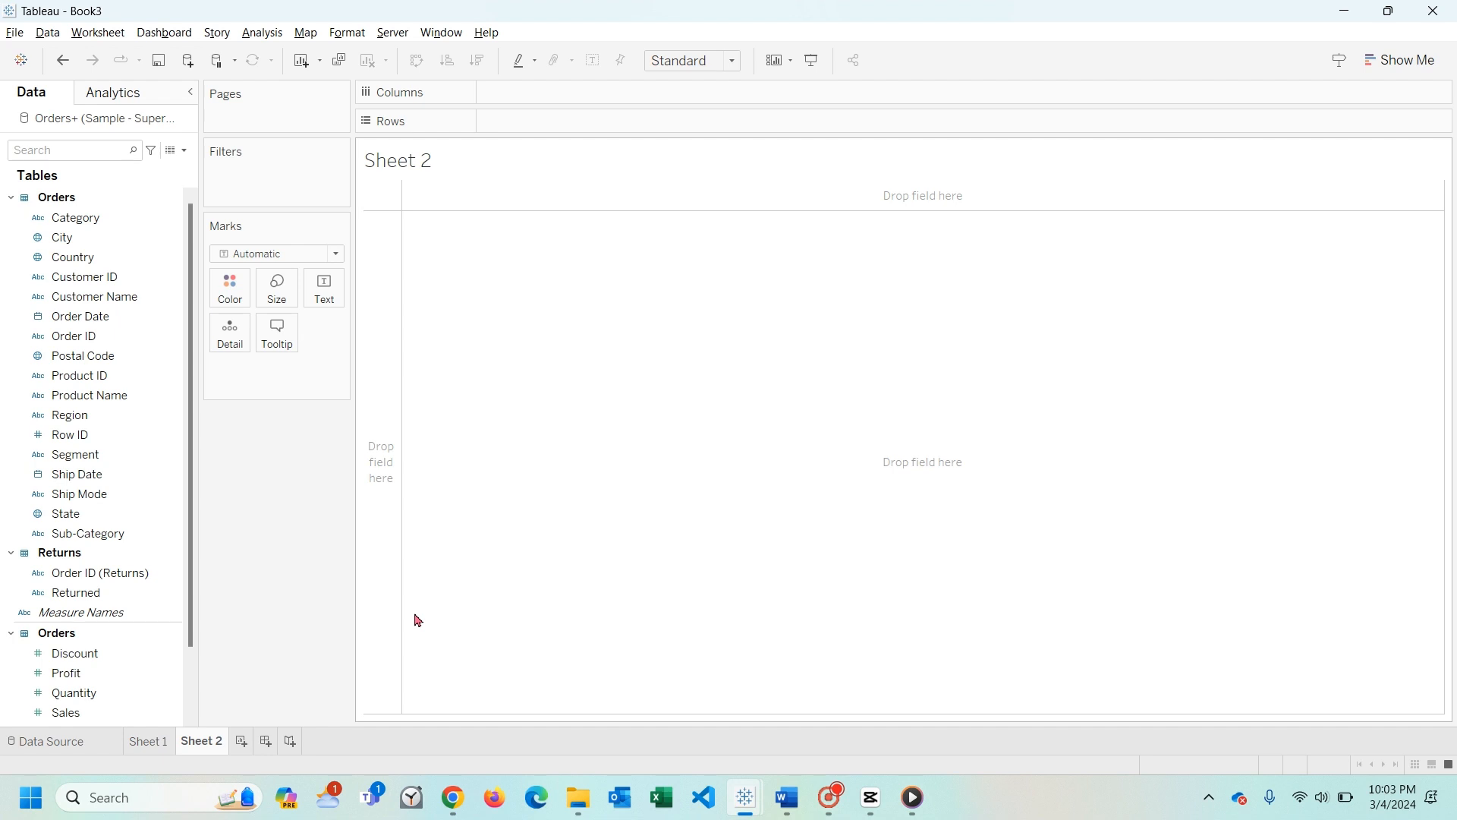
pyautogui.click(161, 743)
pyautogui.doubleClick(162, 743)
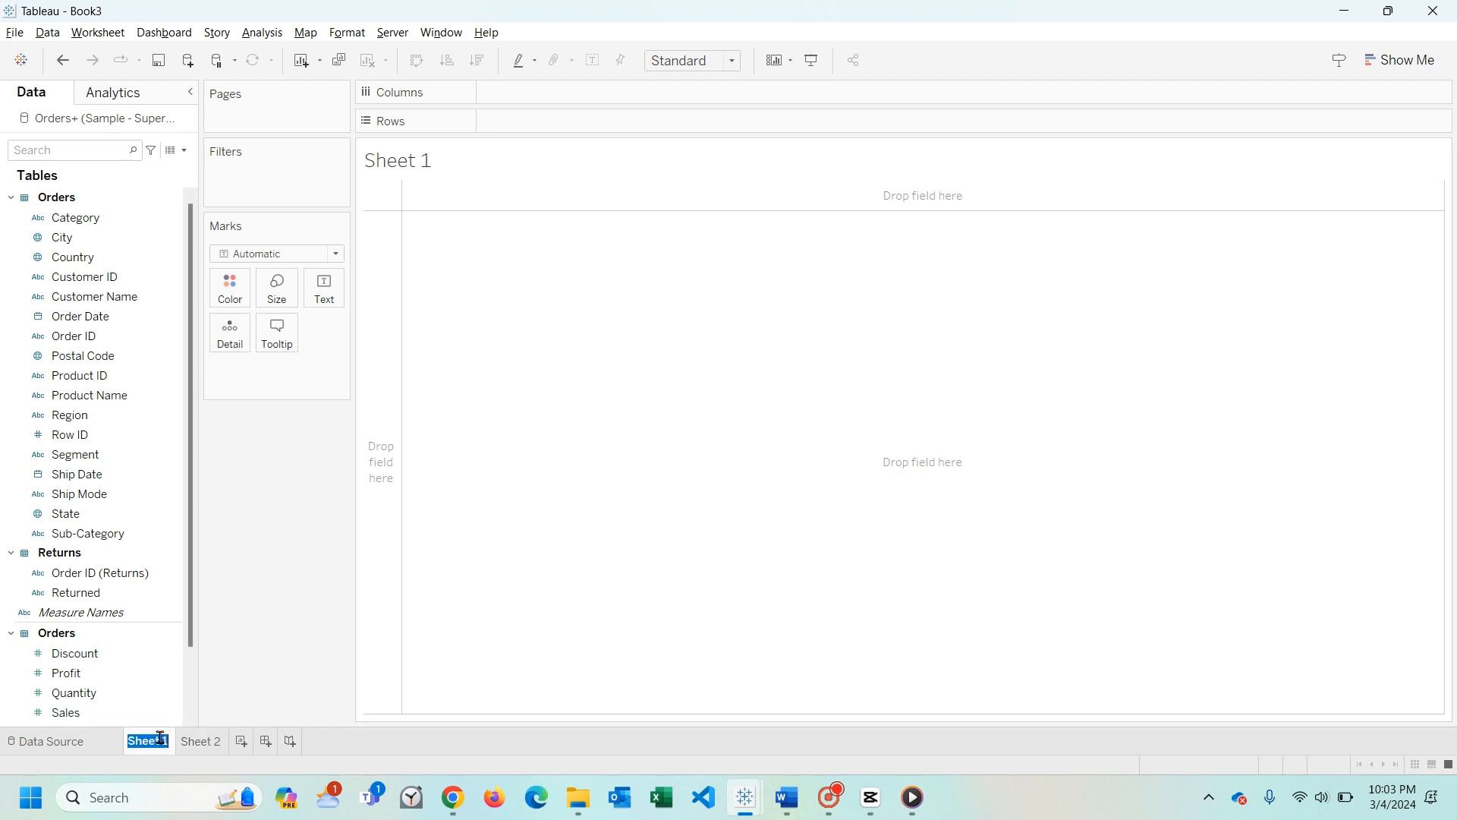
pyautogui.write('Time Series vs Su')
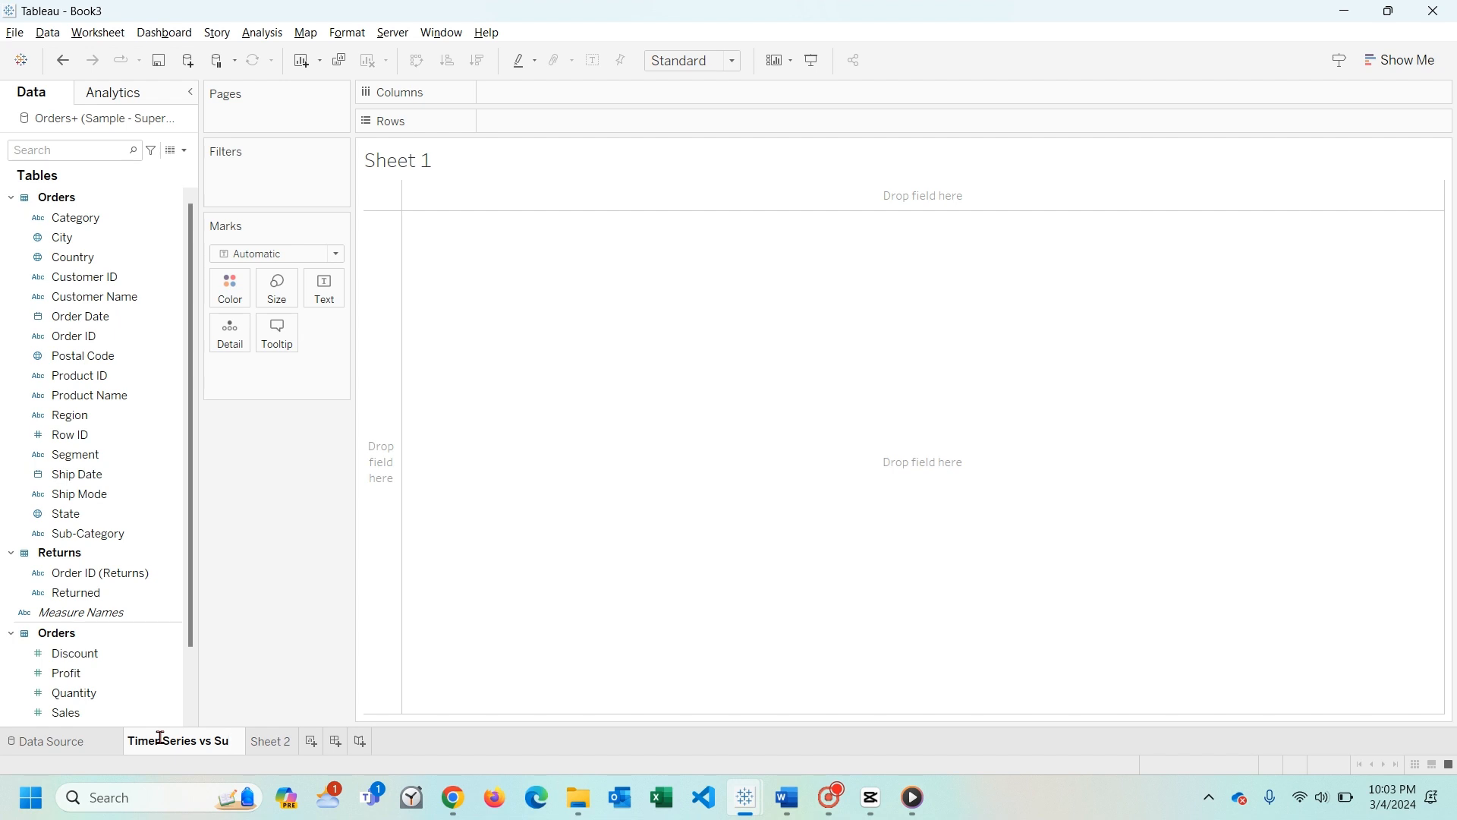
pyautogui.press('BackSpace')
pyautogui.press('BackSpace')
pyautogui.write('Prod')
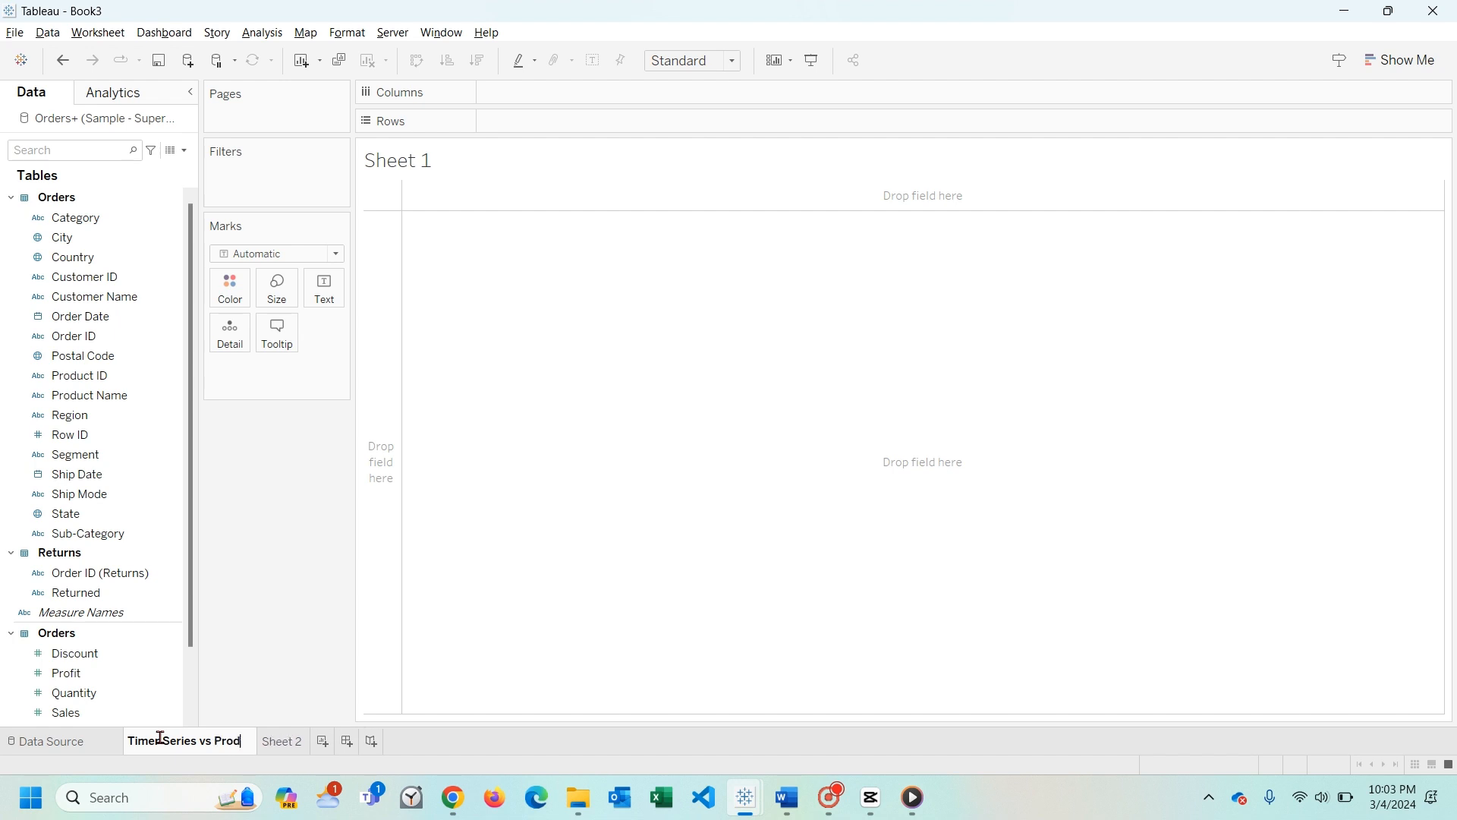
pyautogui.write('uct Name')
pyautogui.press('Return')
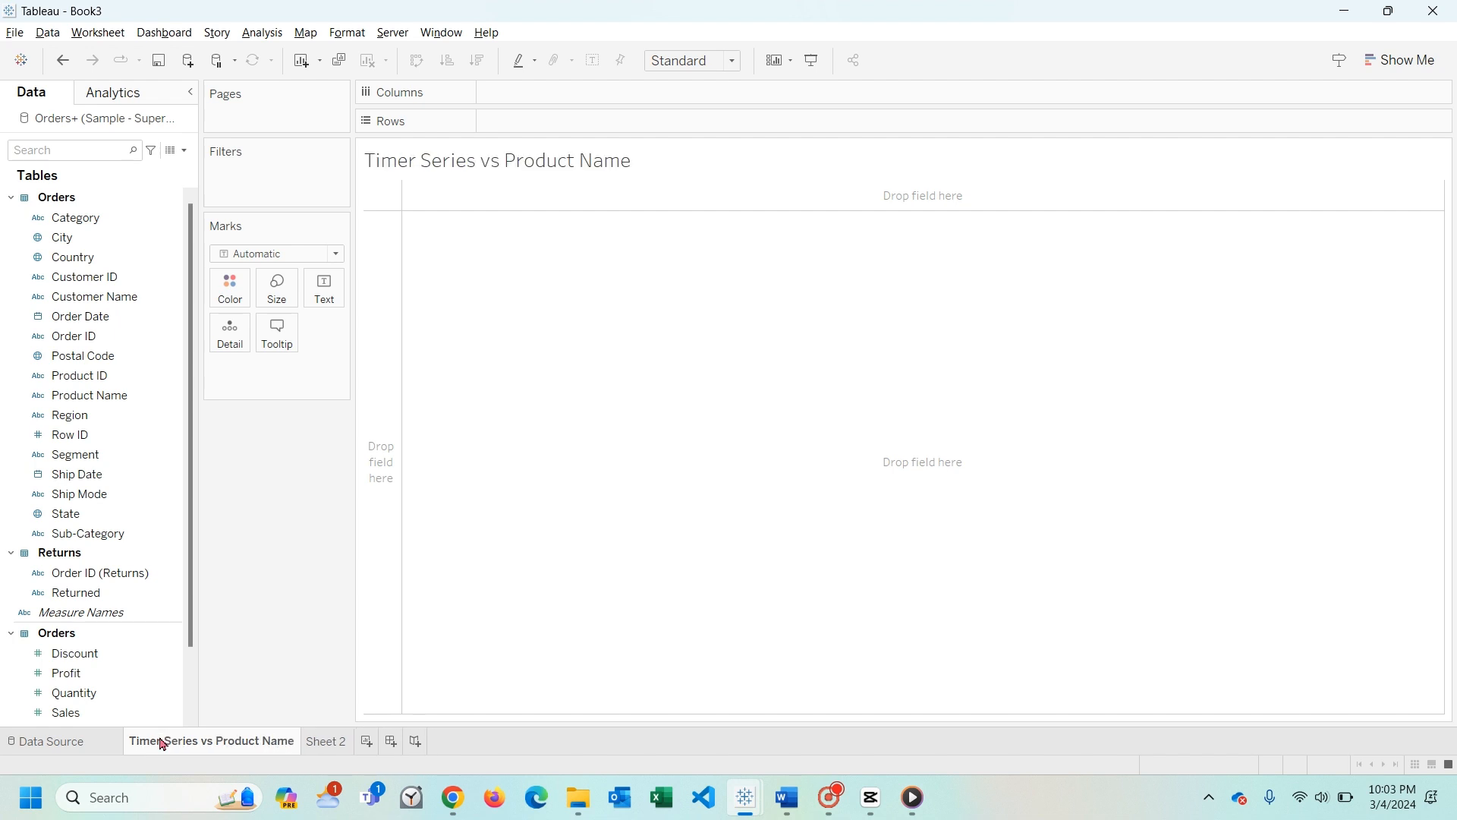
# - Rename Sheet 2 as "Map vs Products"
pyautogui.doubleClick(331, 744)
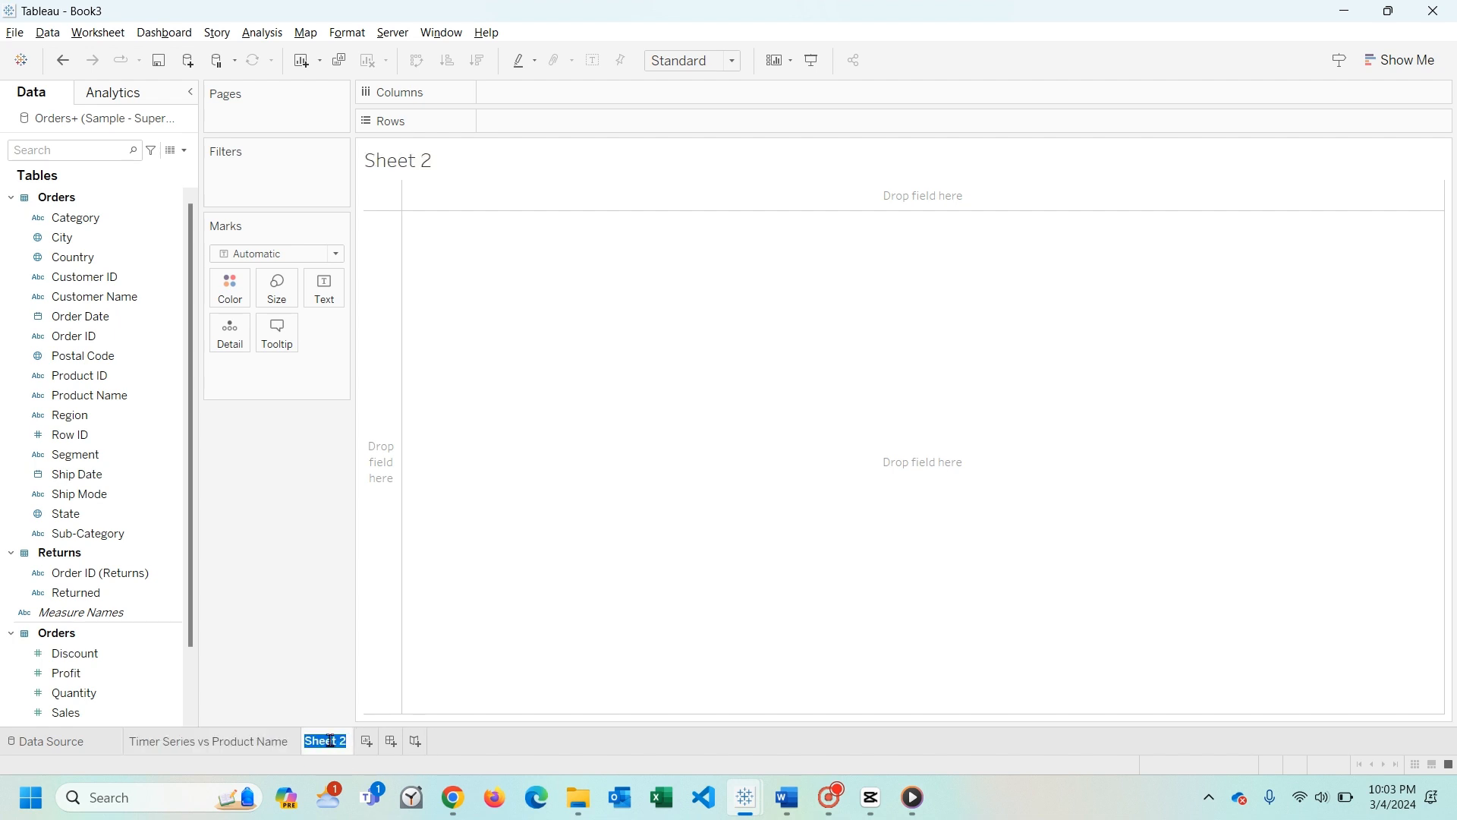
pyautogui.write('Map vs Products')
pyautogui.press('Return')
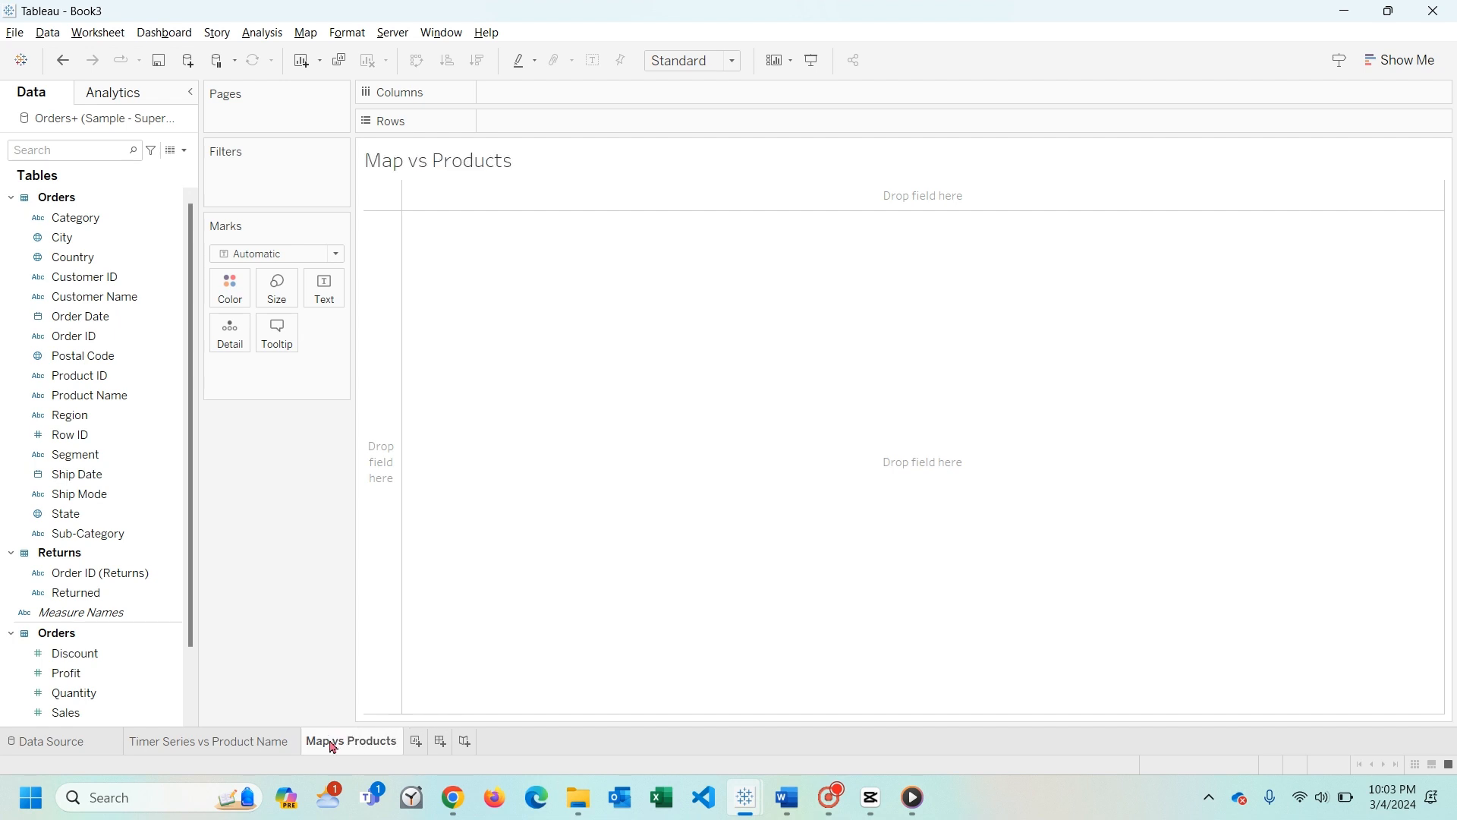
# - Add a third worksheet and rename it "CP vs Profits for Products"
pyautogui.click(415, 741)
pyautogui.doubleClick(417, 749)
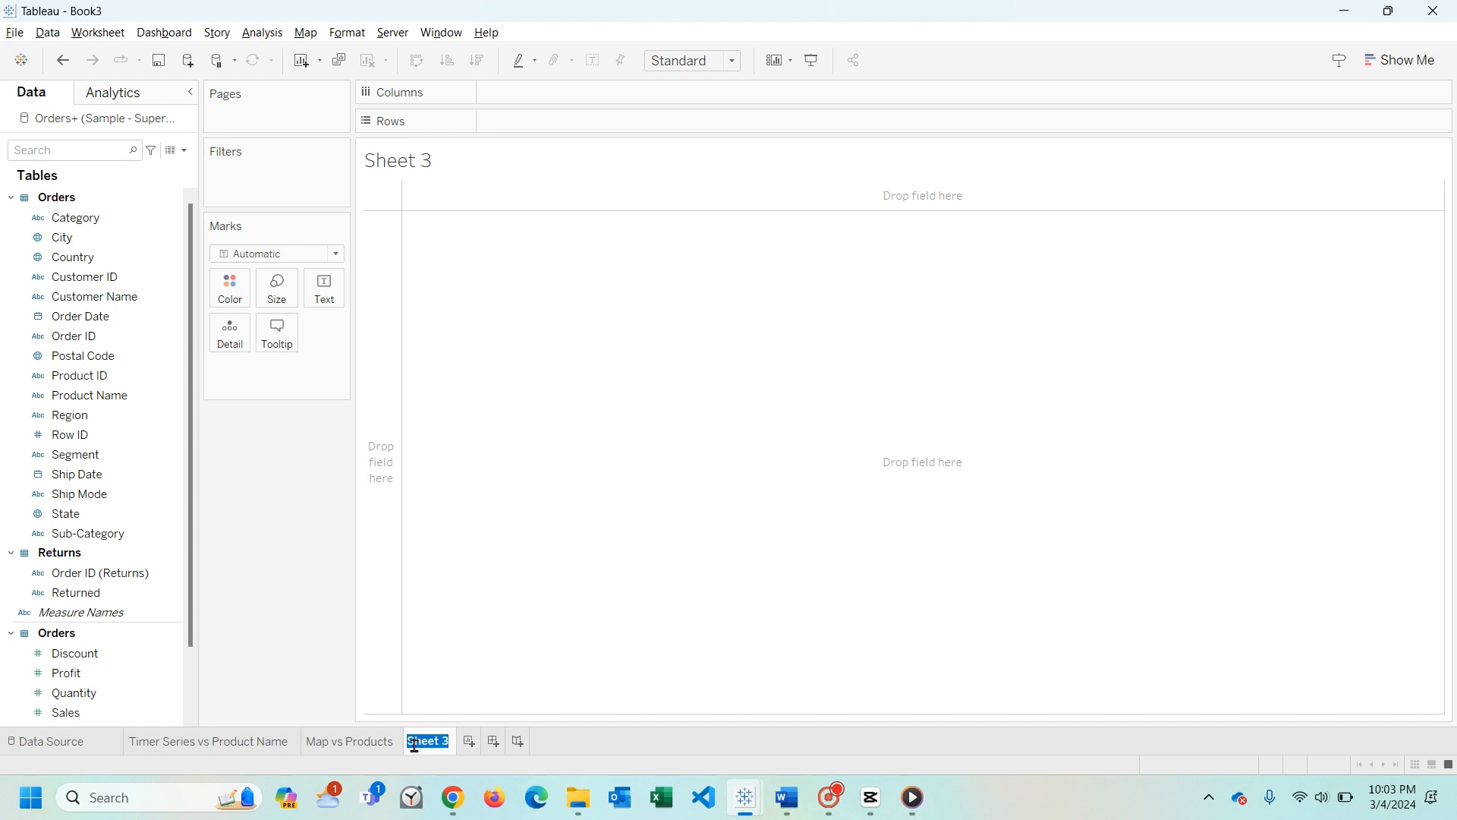
pyautogui.write('Cp')
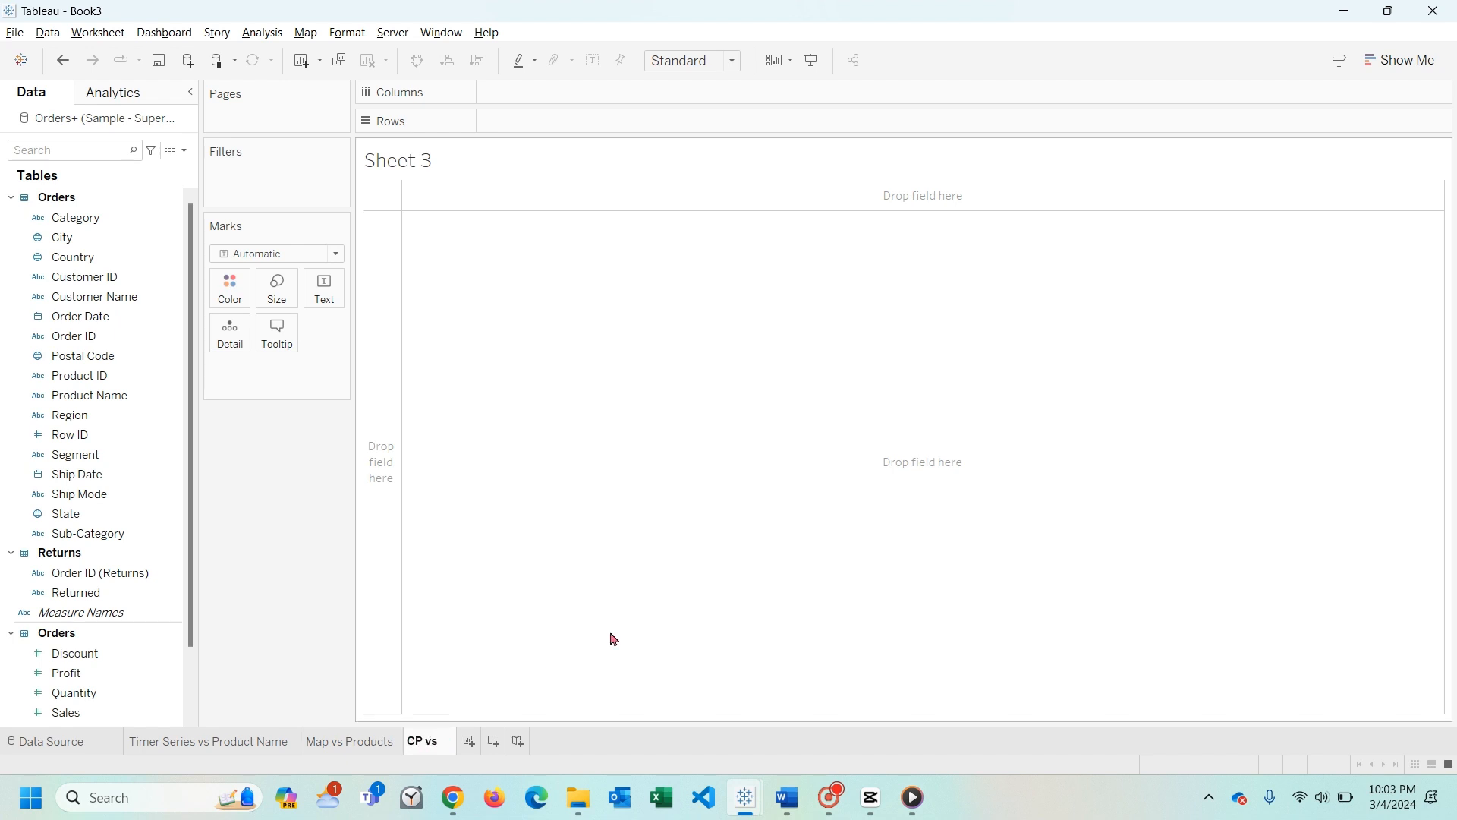
pyautogui.write(' vs Pro')
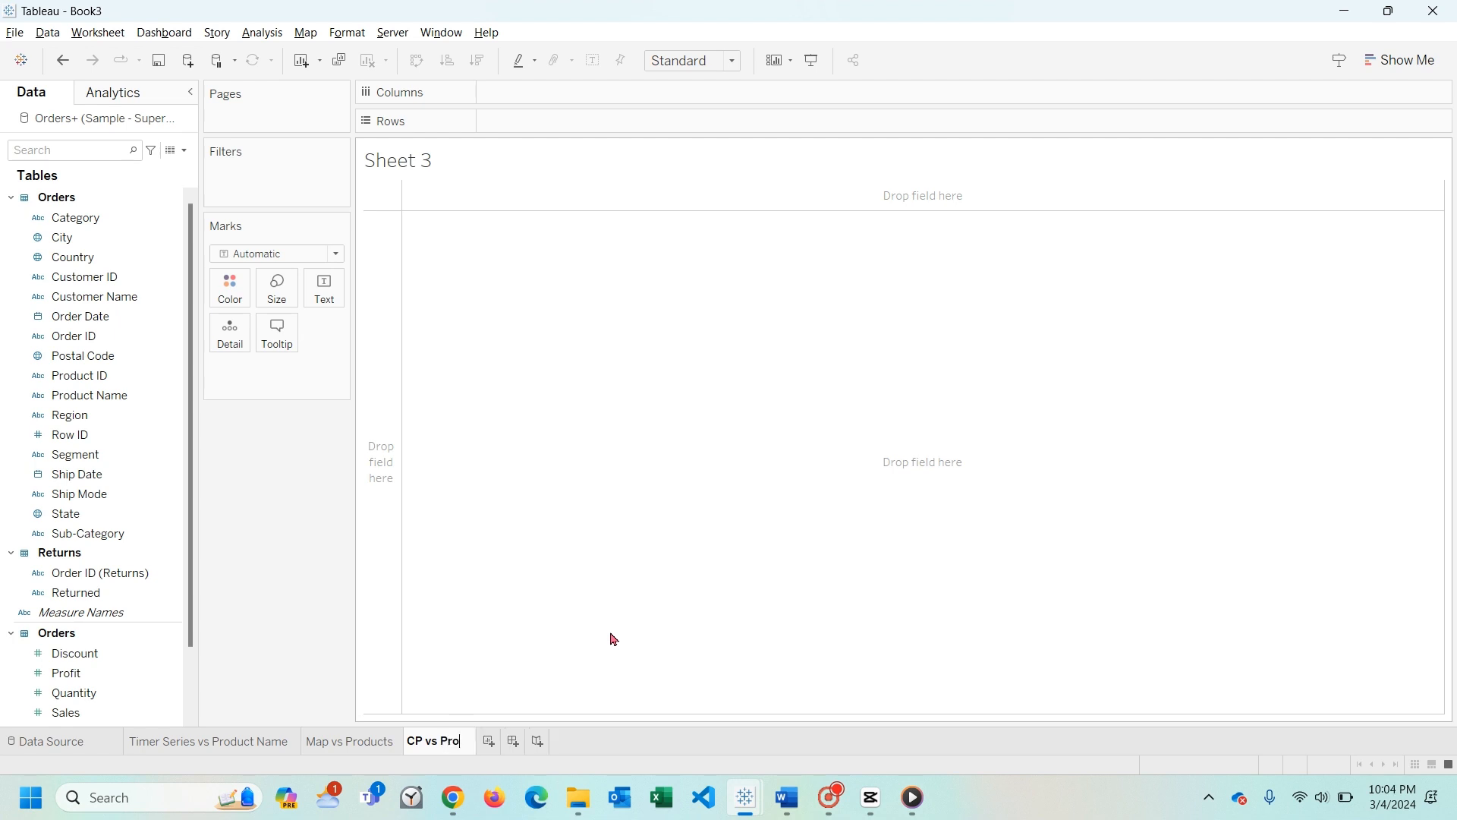
pyautogui.write('fits for')
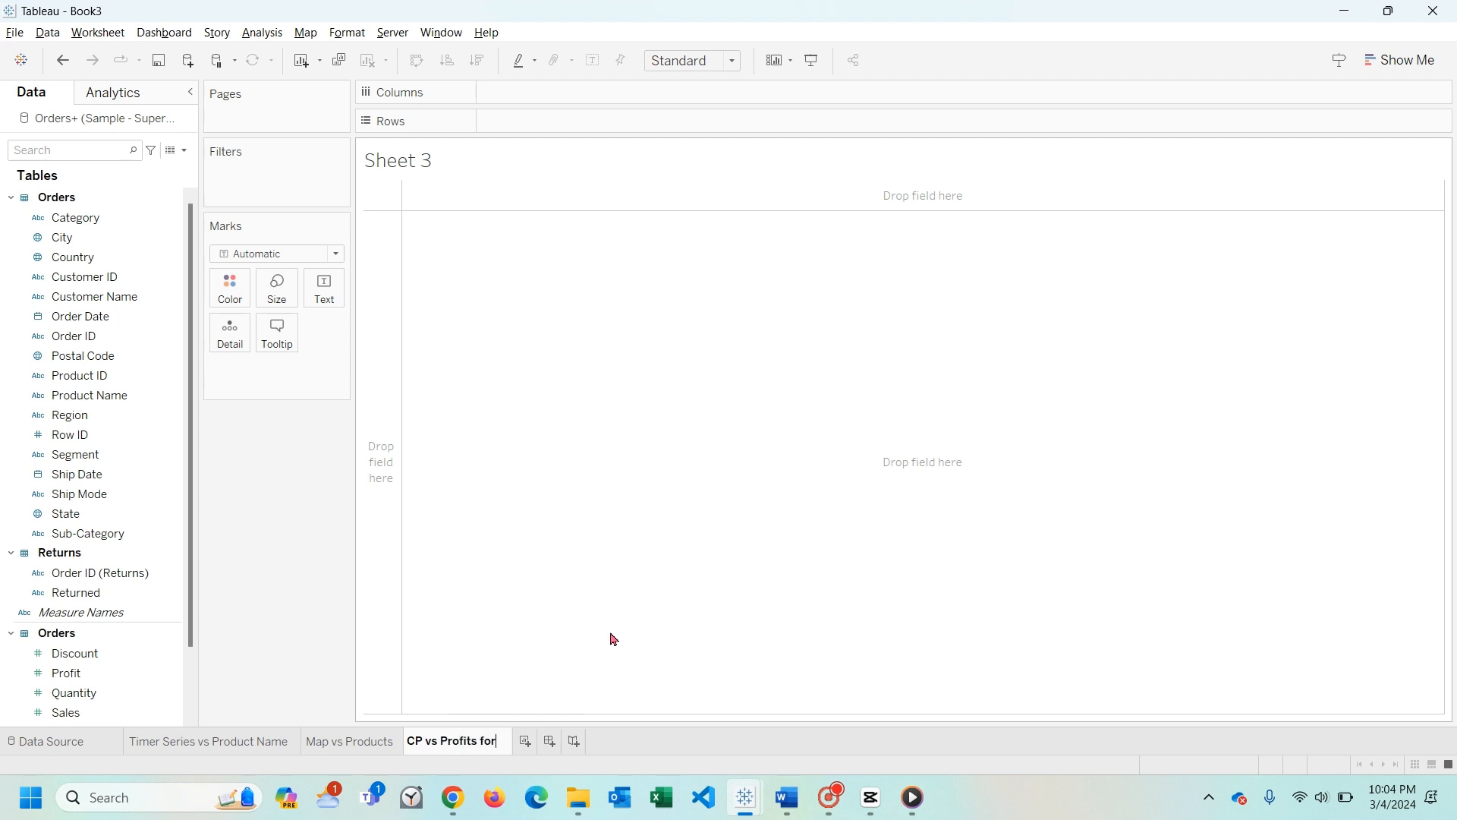
pyautogui.write(' Products')
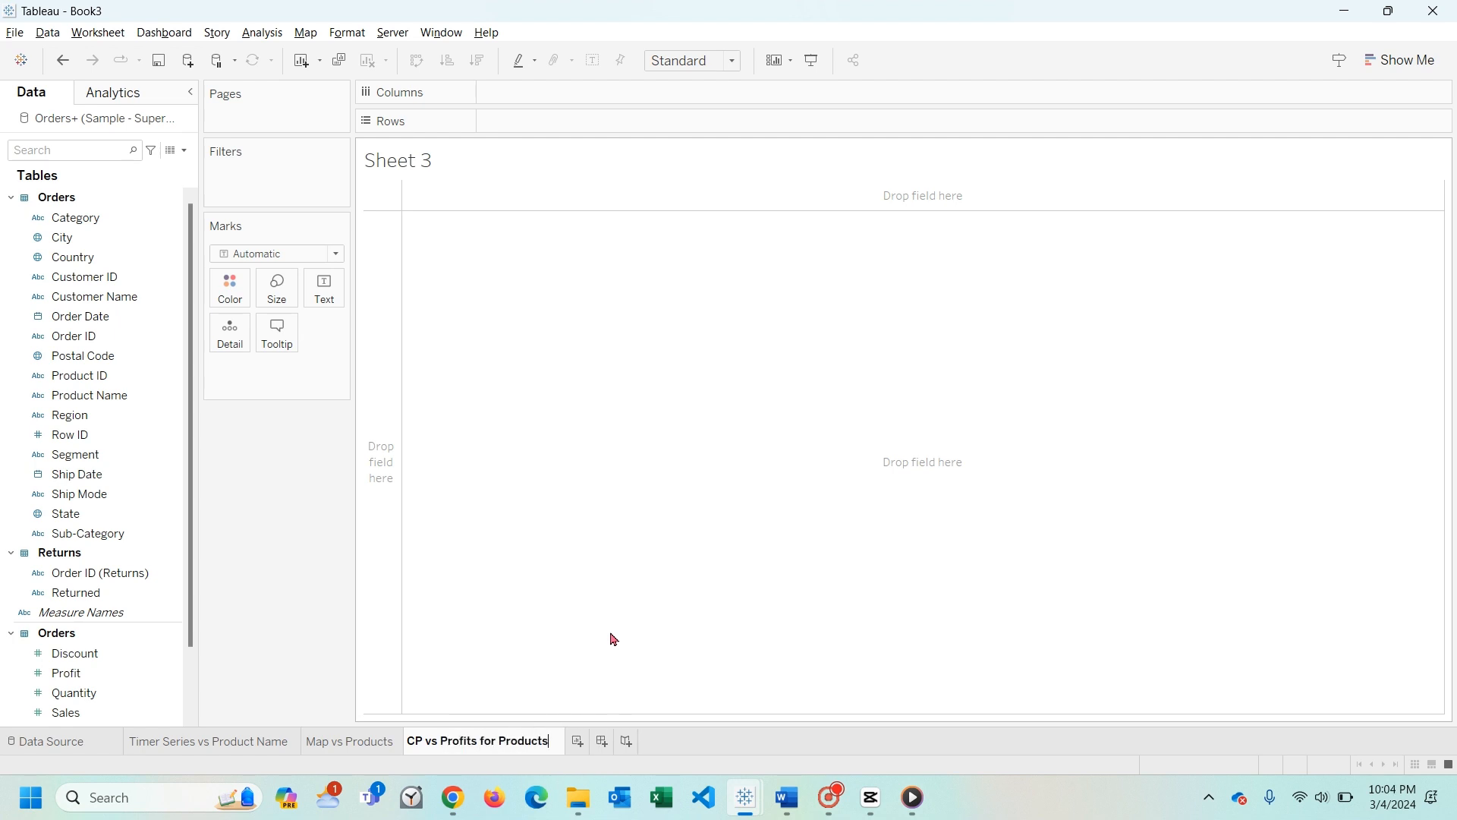
pyautogui.press('Return')
# - On the Timer Series vs Product Name sheet, place Order Date on Rows and Sales on Columns
pyautogui.click(232, 748)
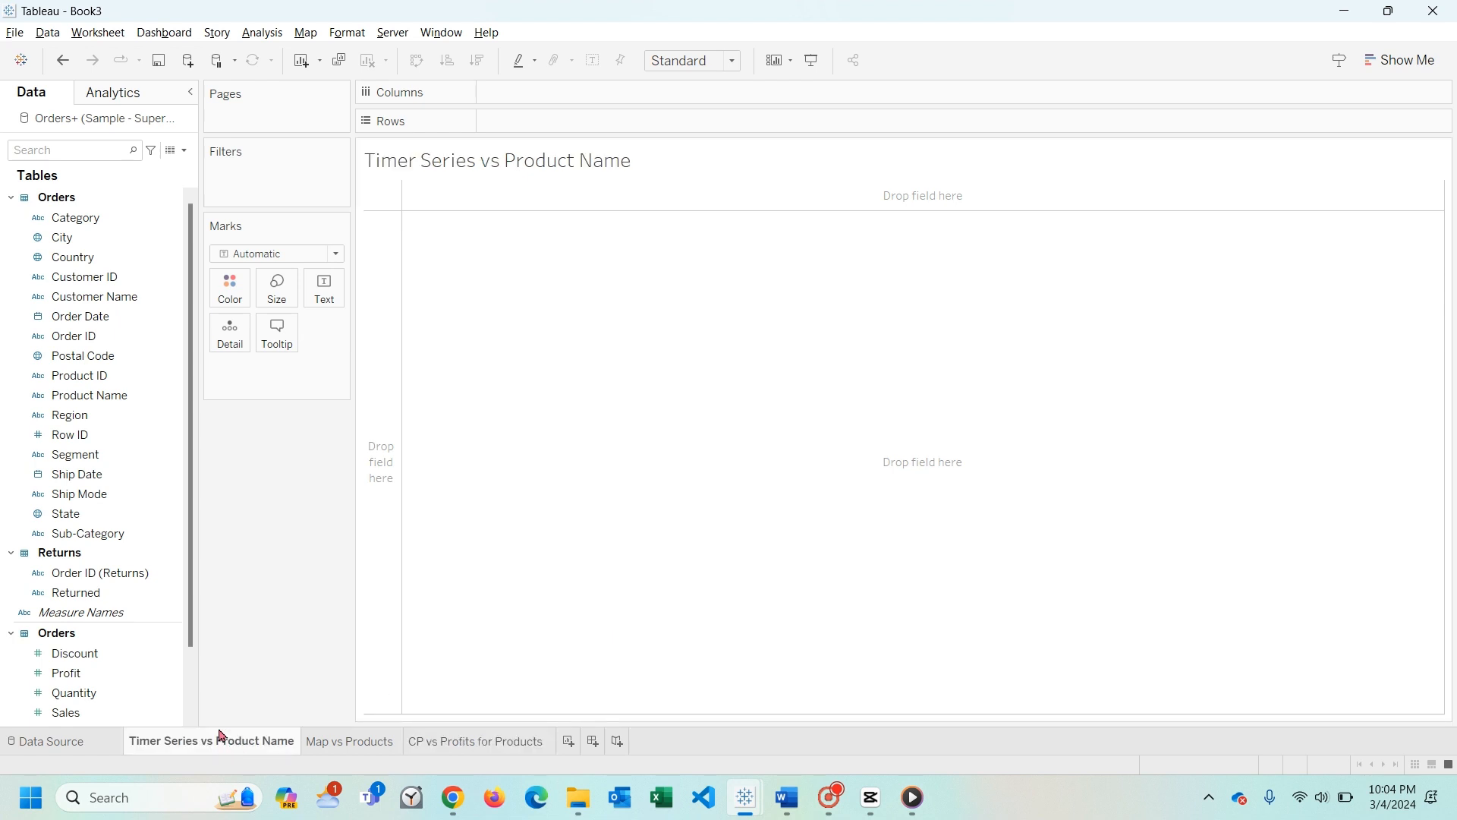
pyautogui.click(131, 599)
pyautogui.moveTo(96, 318); pyautogui.dragTo(599, 128)
pyautogui.scroll(-2, 81, 550)
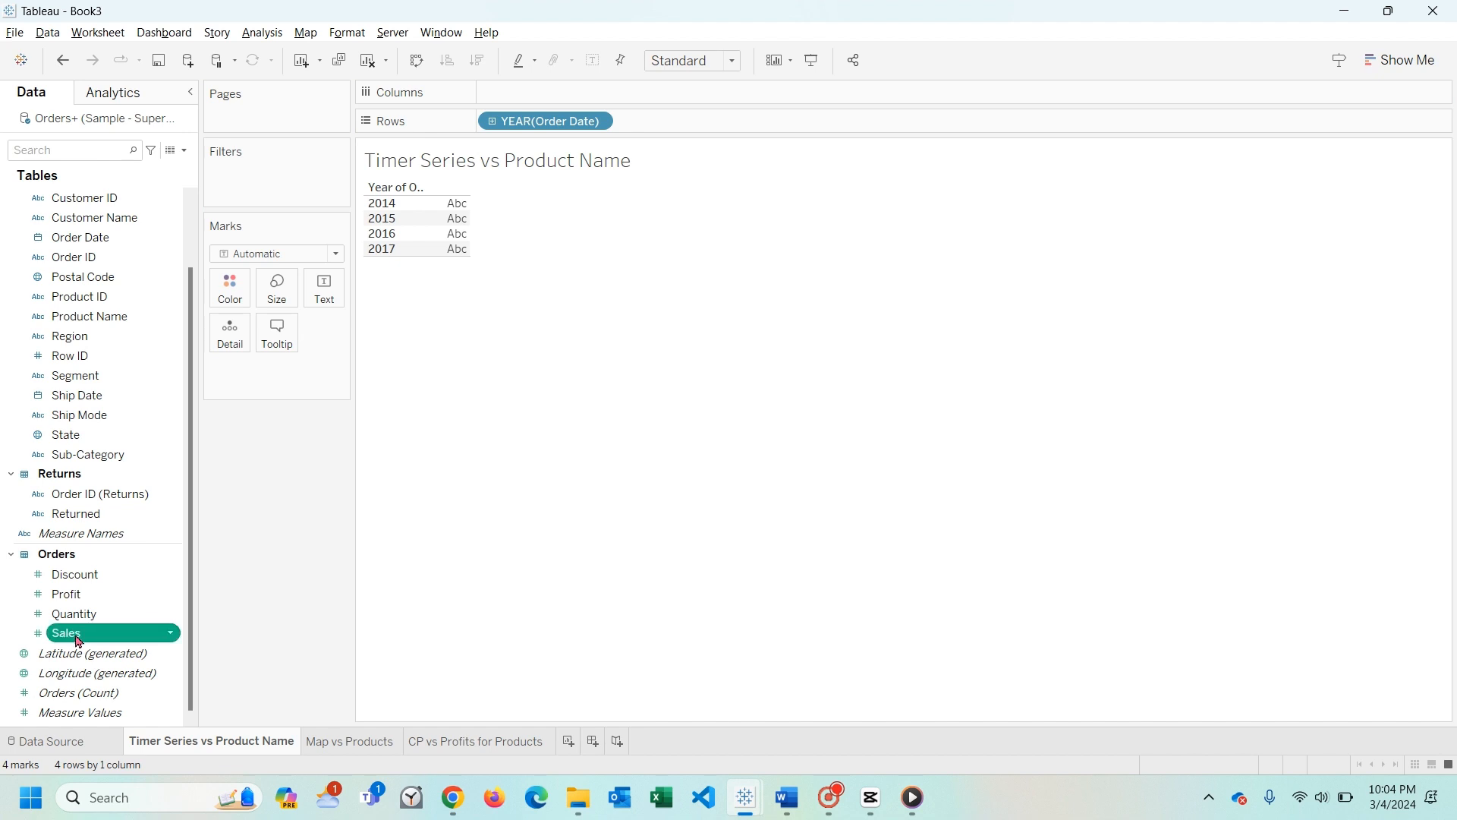
pyautogui.moveTo(78, 639); pyautogui.dragTo(526, 100)
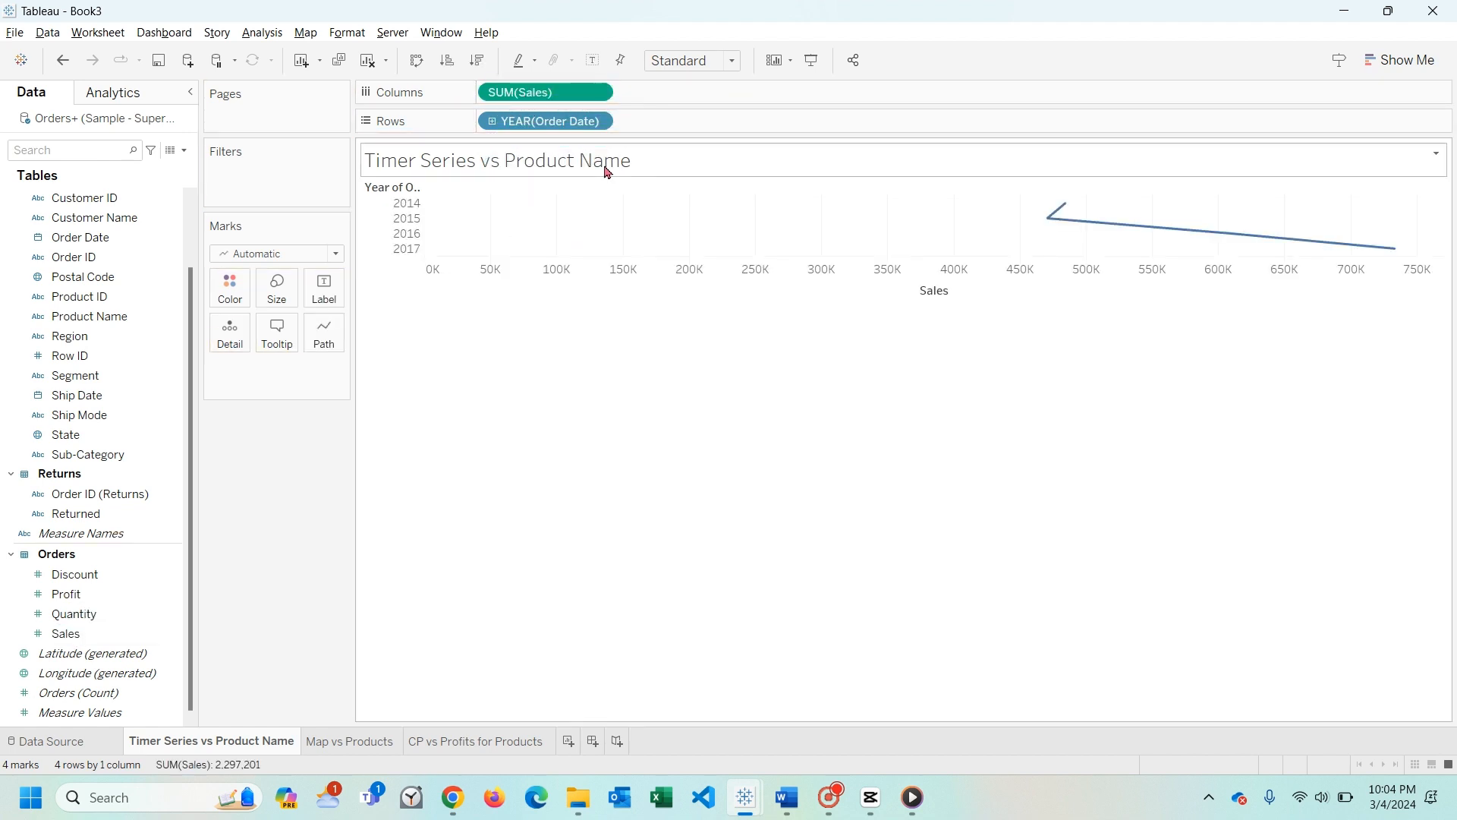
# - Change Order Date to the discrete Month level and swap the chart's rows and columns
pyautogui.click(597, 122)
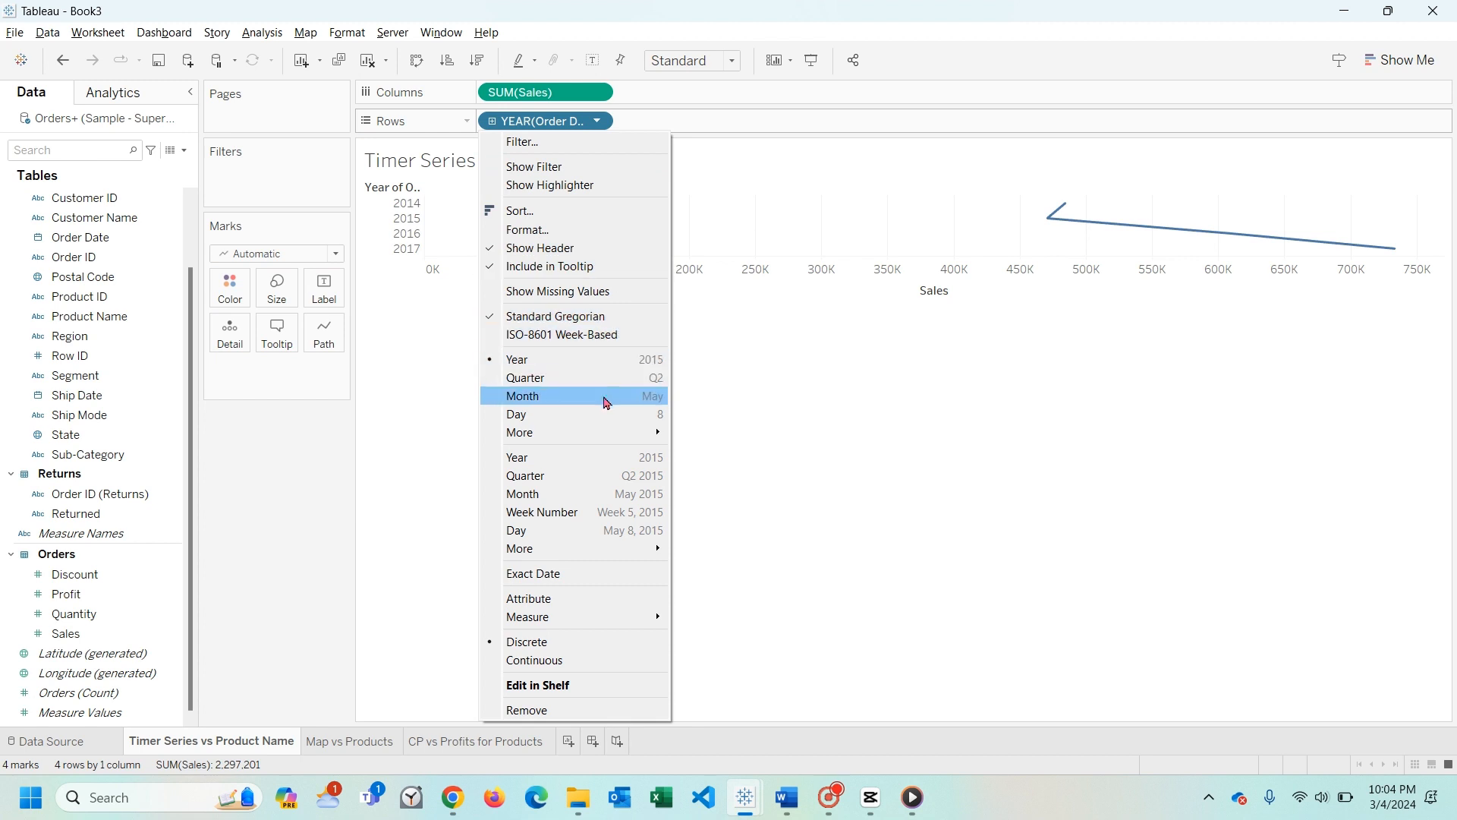
pyautogui.press('Escape')
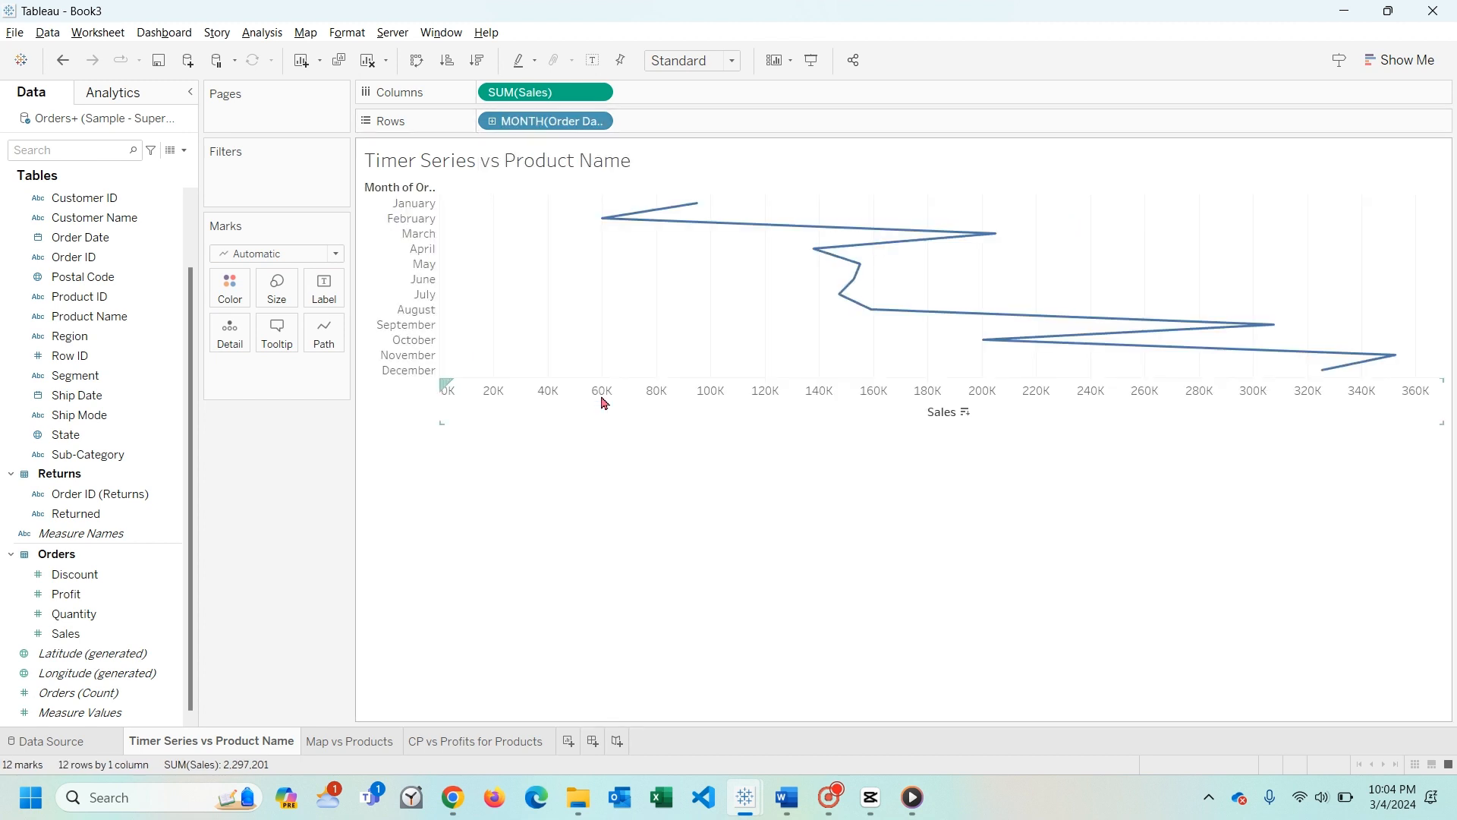
pyautogui.click(417, 61)
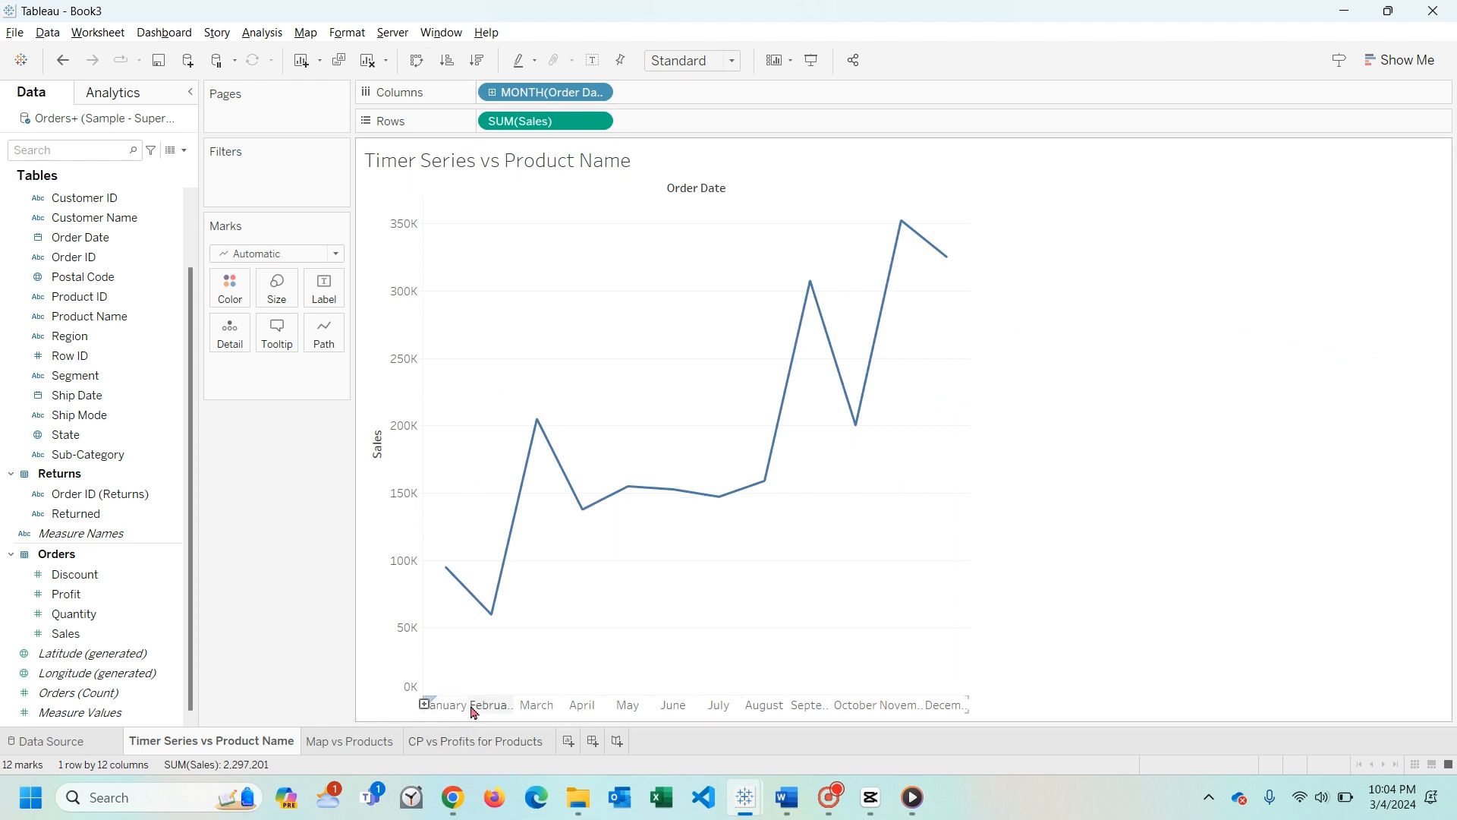
# - Widen the chart's month columns and change Order Date to the continuous Quarter level (Q2 2015 format)
pyautogui.moveTo(474, 711); pyautogui.dragTo(529, 711)
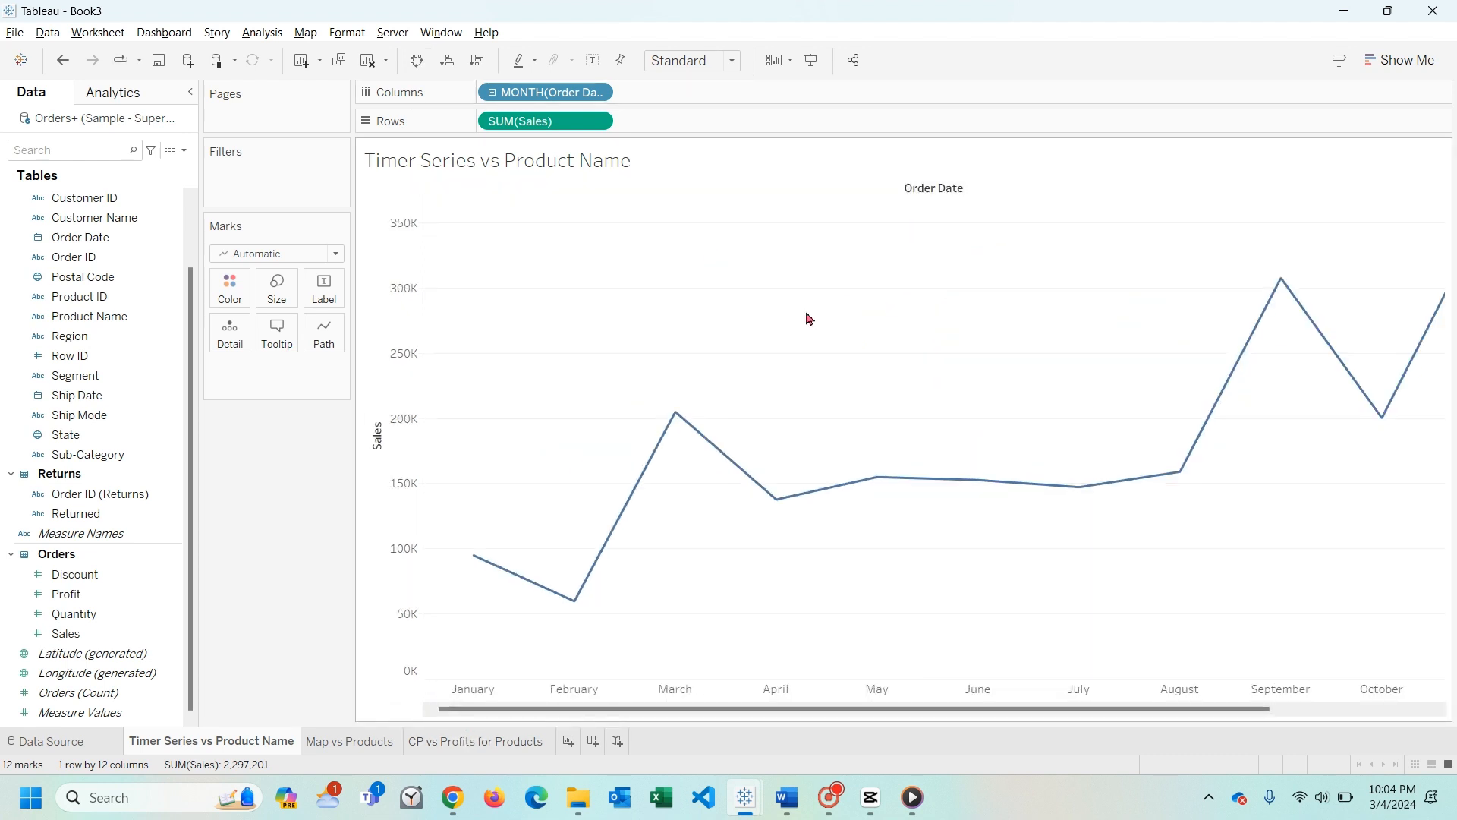
pyautogui.click(597, 92)
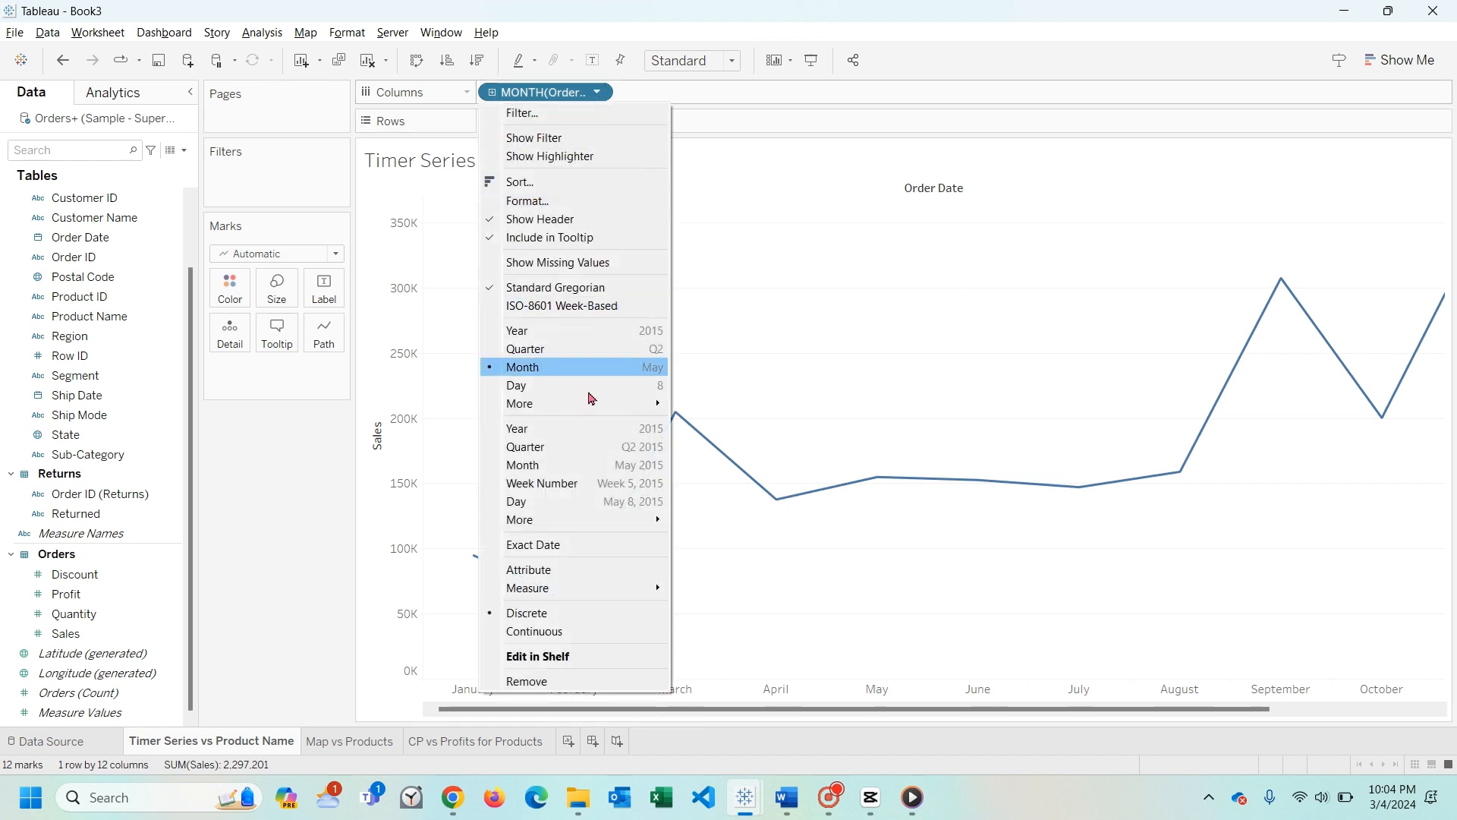
pyautogui.click(581, 447)
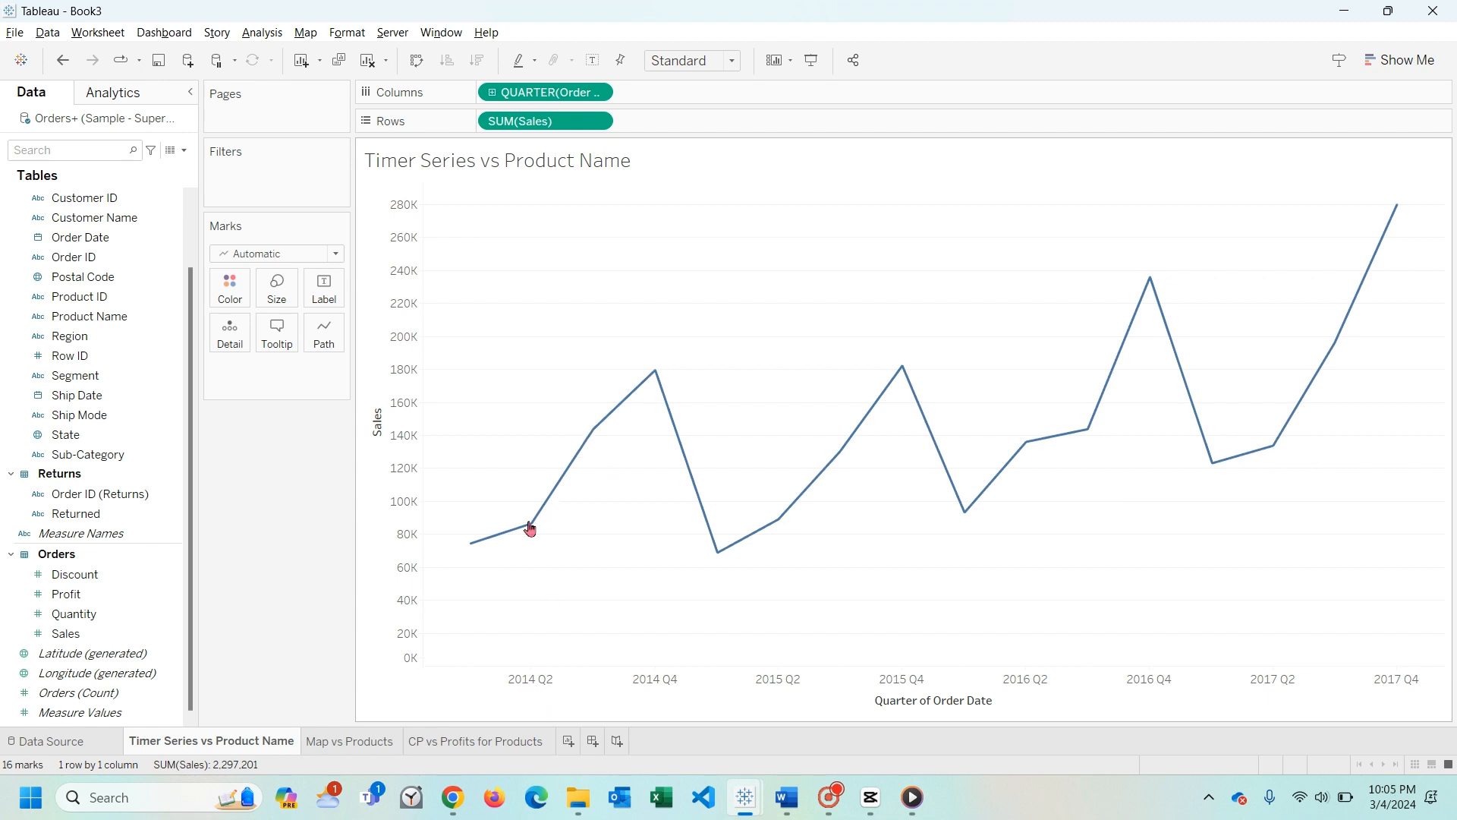
pyautogui.moveTo(536, 526)
# - Color the sales lines by Product Name
pyautogui.click(79, 600)
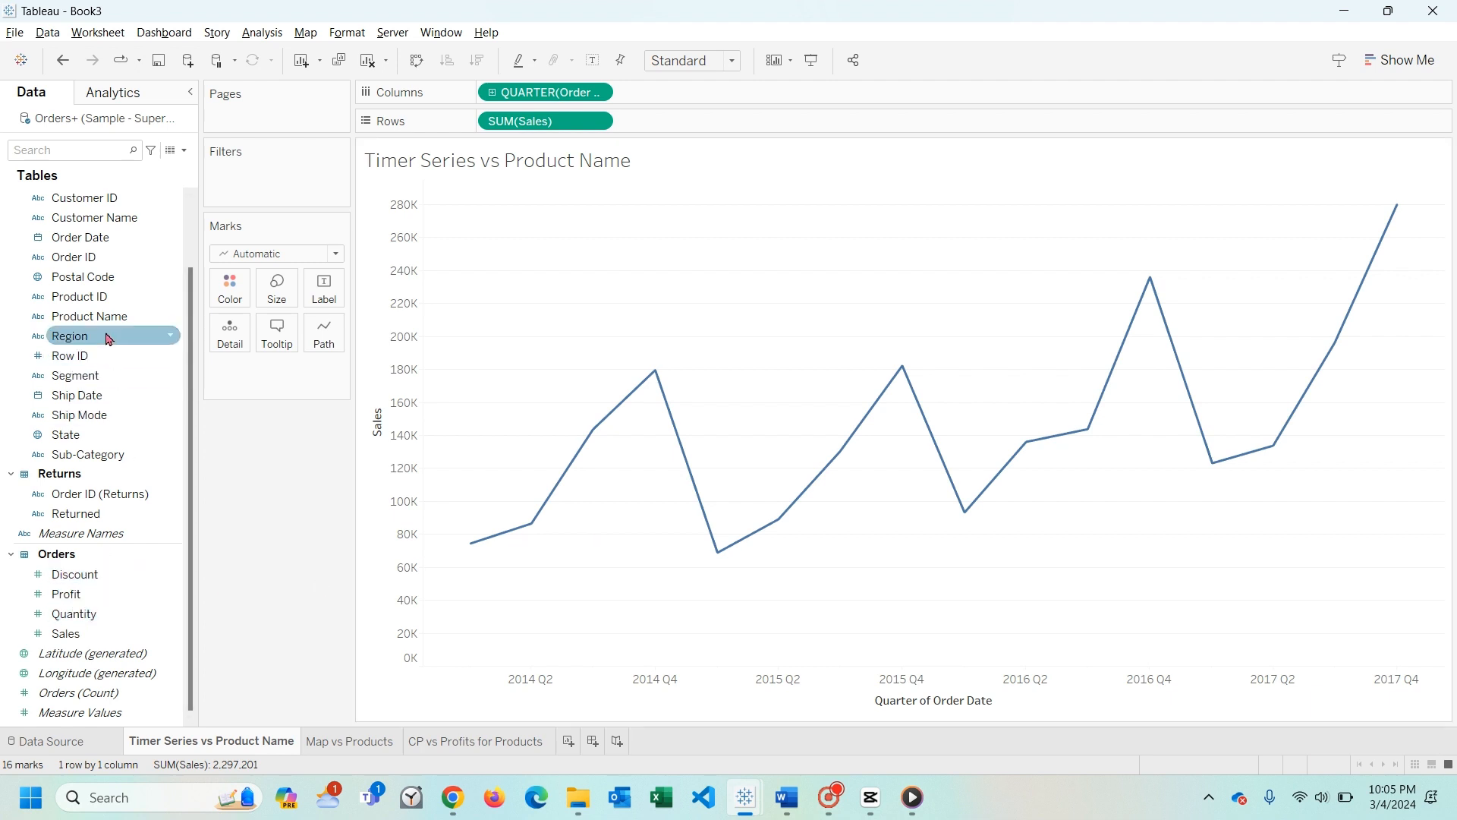
pyautogui.click(83, 322)
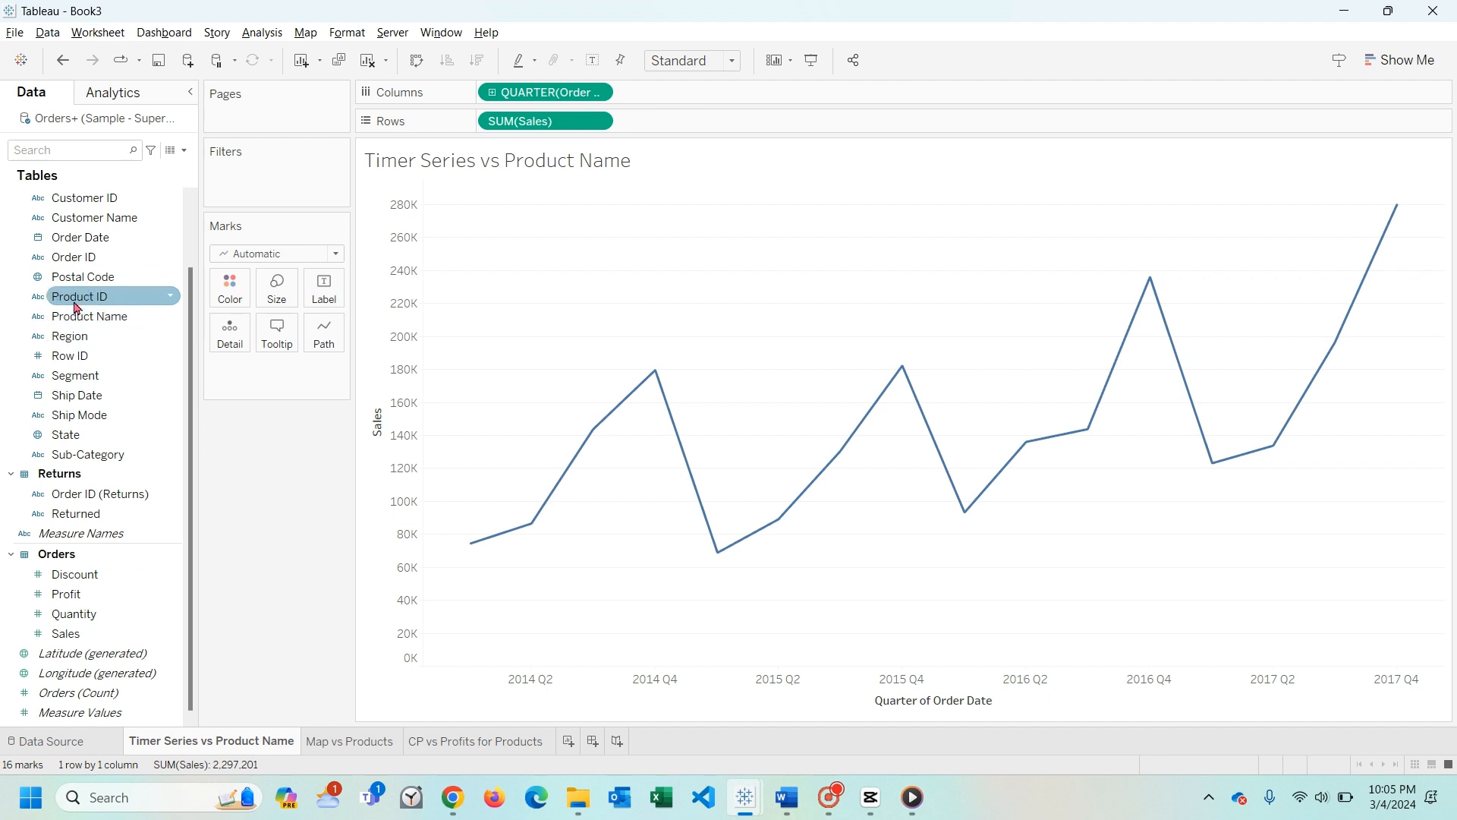
pyautogui.moveTo(114, 315); pyautogui.dragTo(225, 299)
pyautogui.moveTo(865, 548)
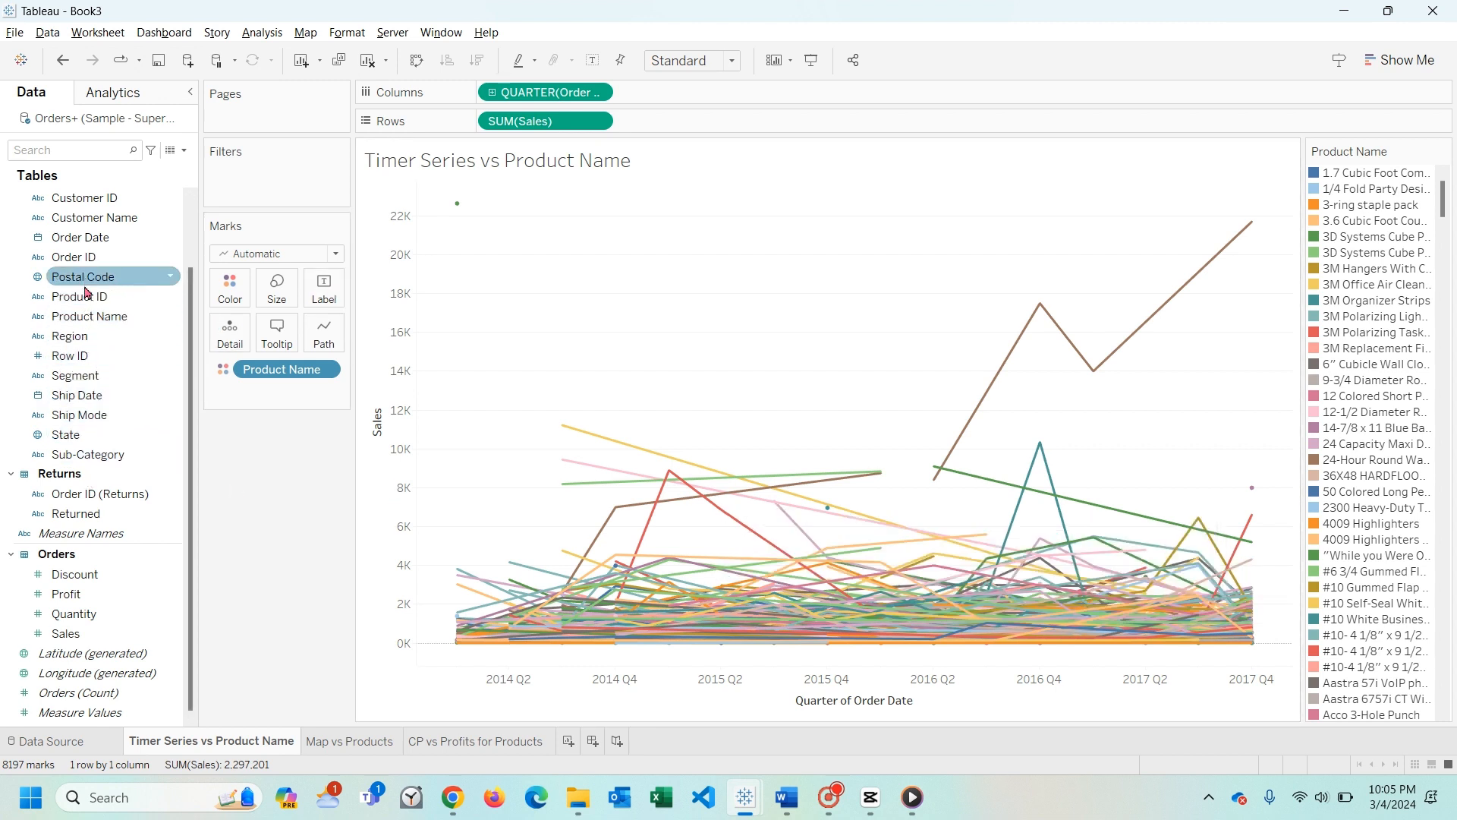
# - Add a Product Name filter and give it a by-field condition on the Sum of Sales with the < operator
pyautogui.moveTo(89, 316); pyautogui.dragTo(267, 190)
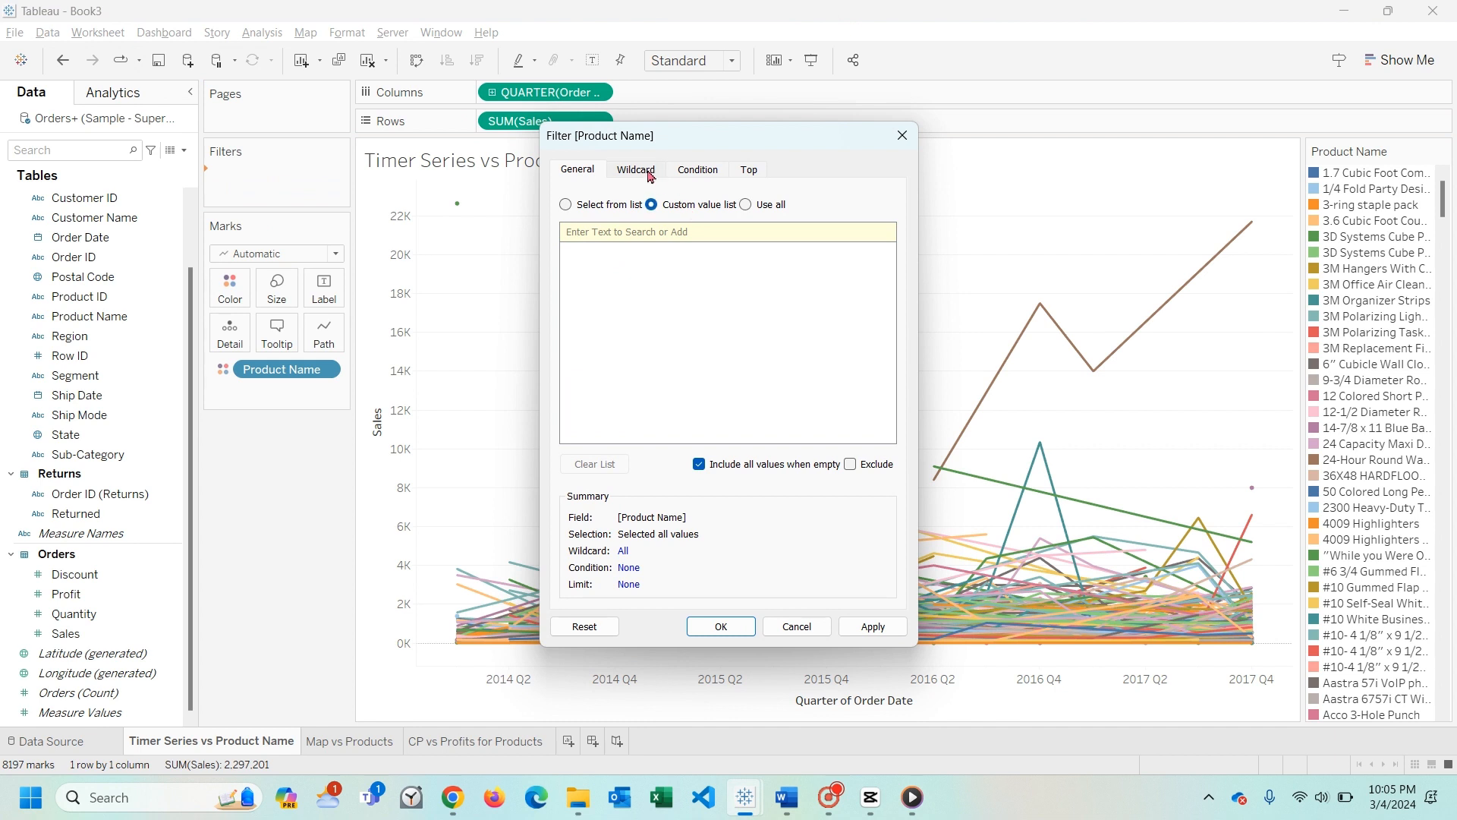
pyautogui.click(690, 172)
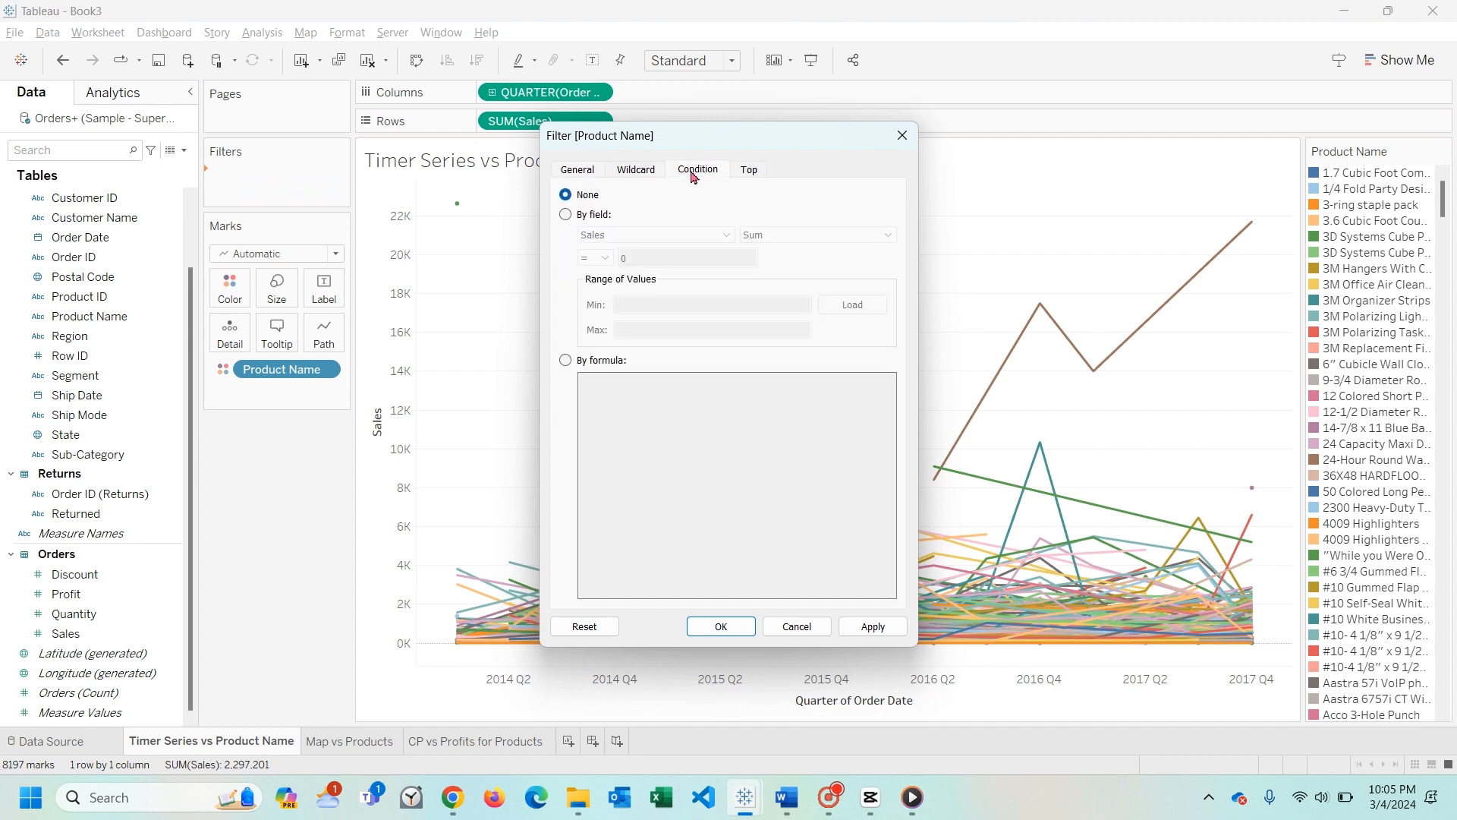
pyautogui.click(565, 214)
pyautogui.click(757, 235)
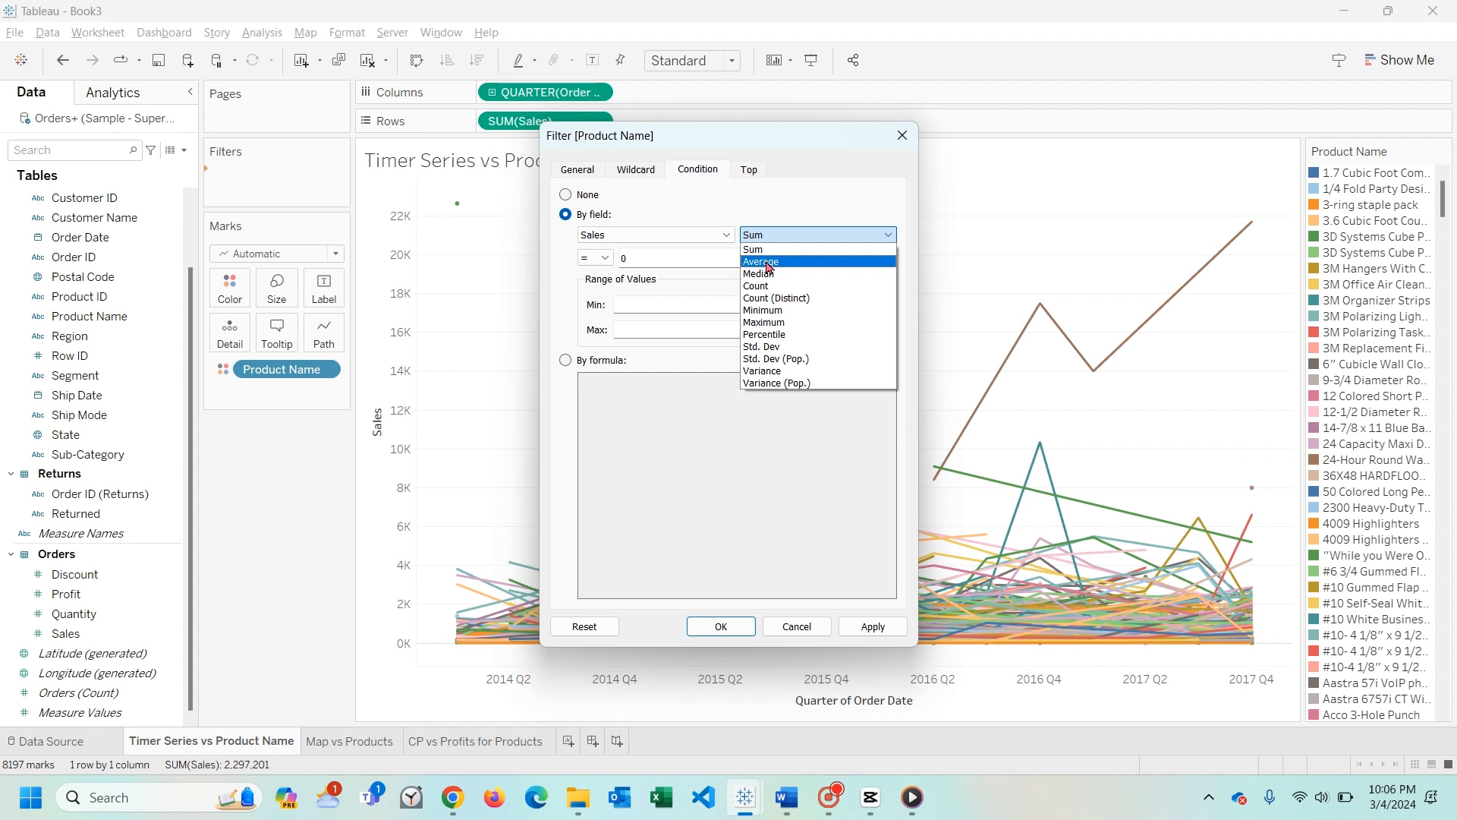
pyautogui.click(782, 228)
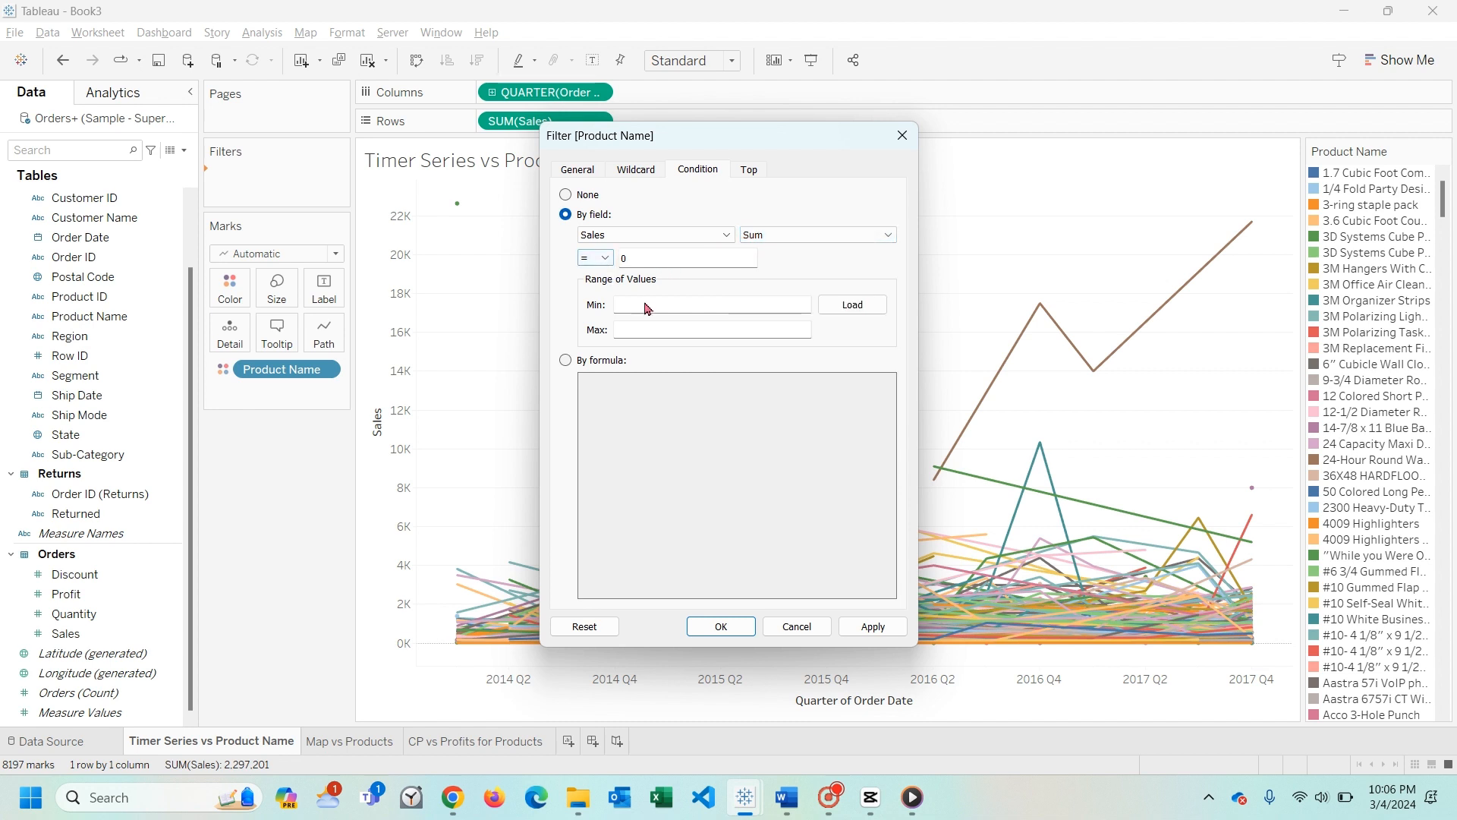
pyautogui.click(605, 263)
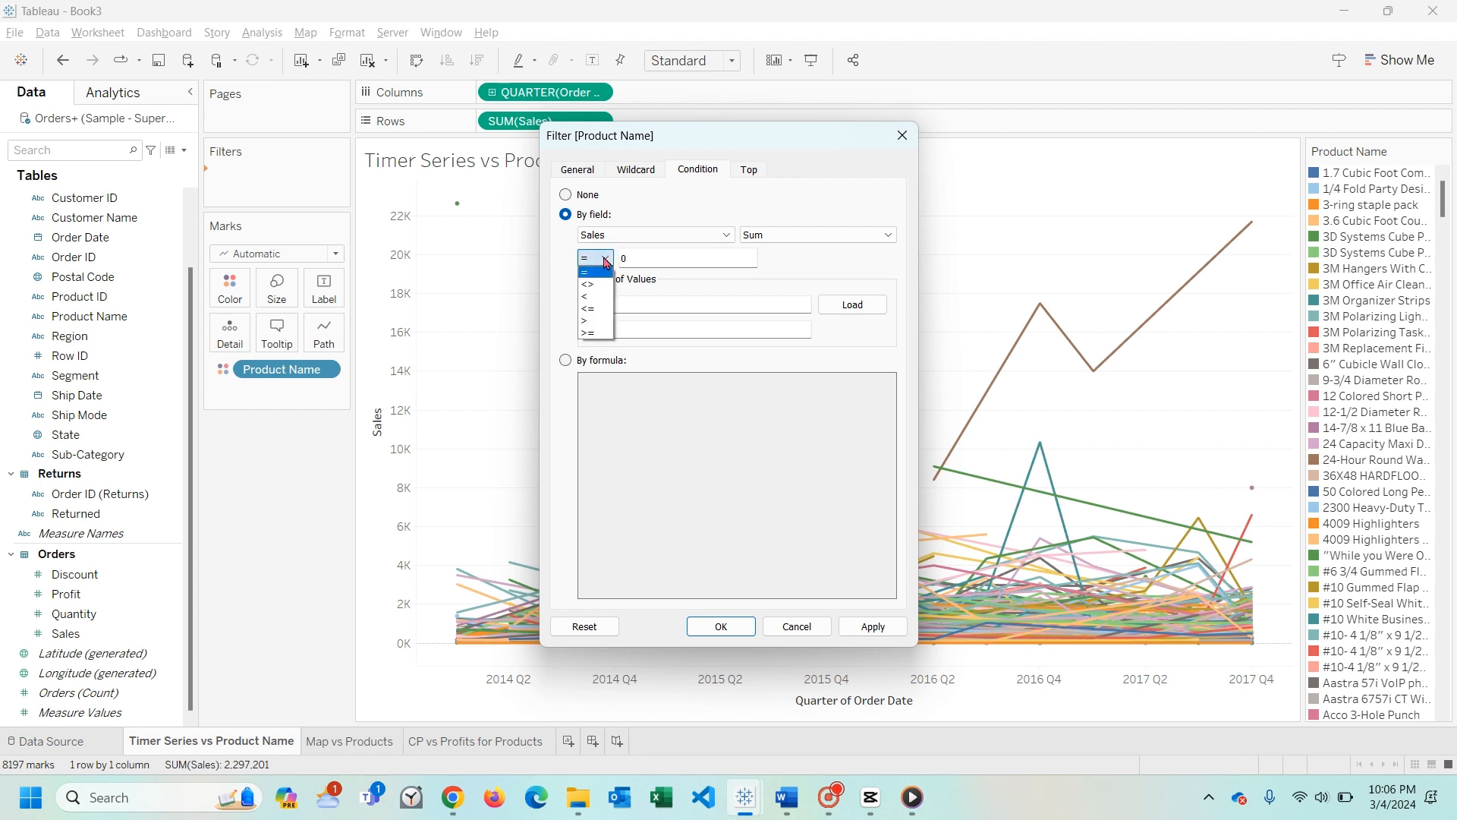
pyautogui.click(604, 296)
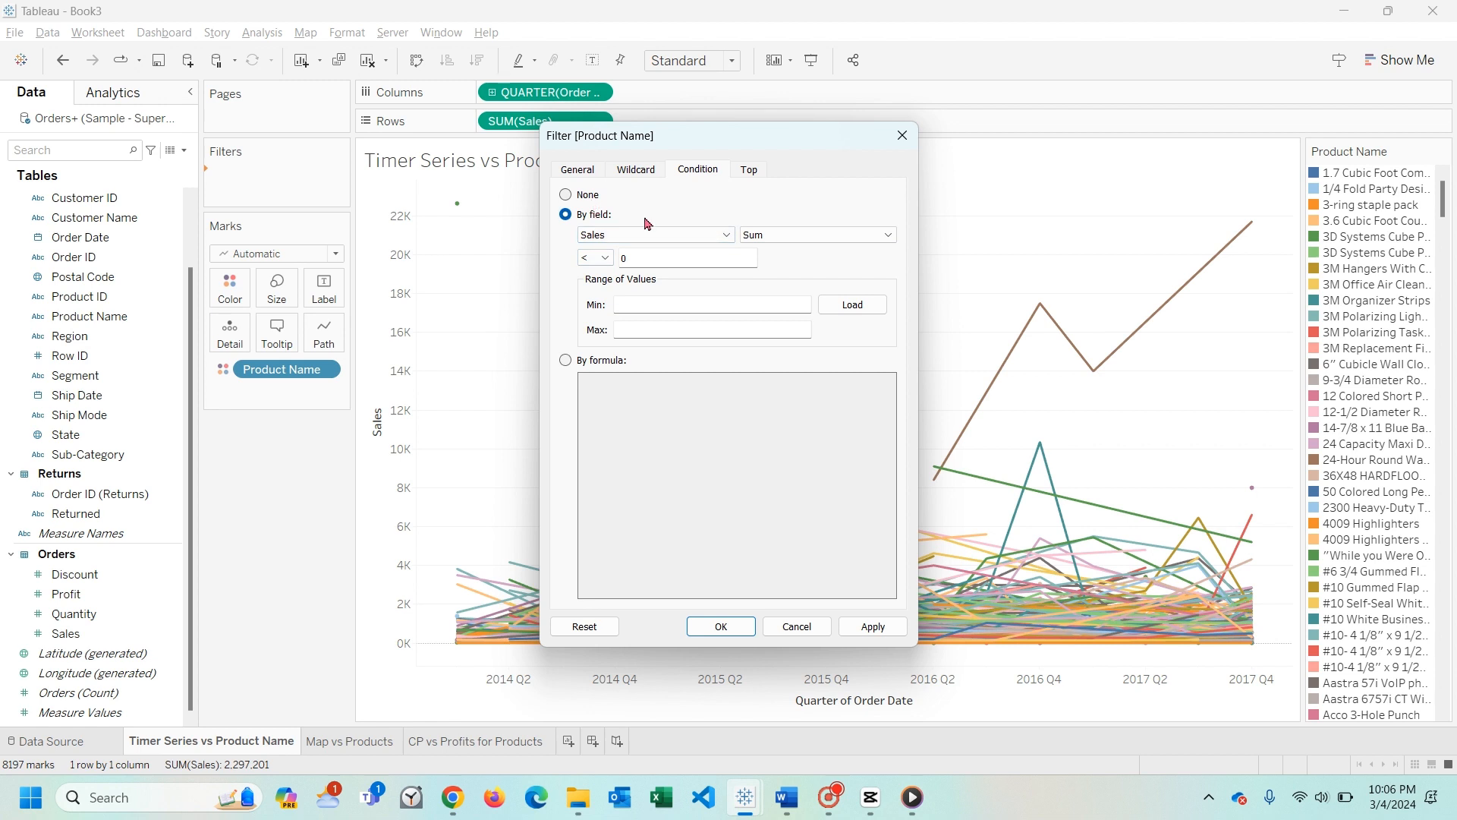
# - Try Average and Minimum as the aggregation of the Sales condition, returning to Average
pyautogui.click(803, 237)
pyautogui.click(800, 261)
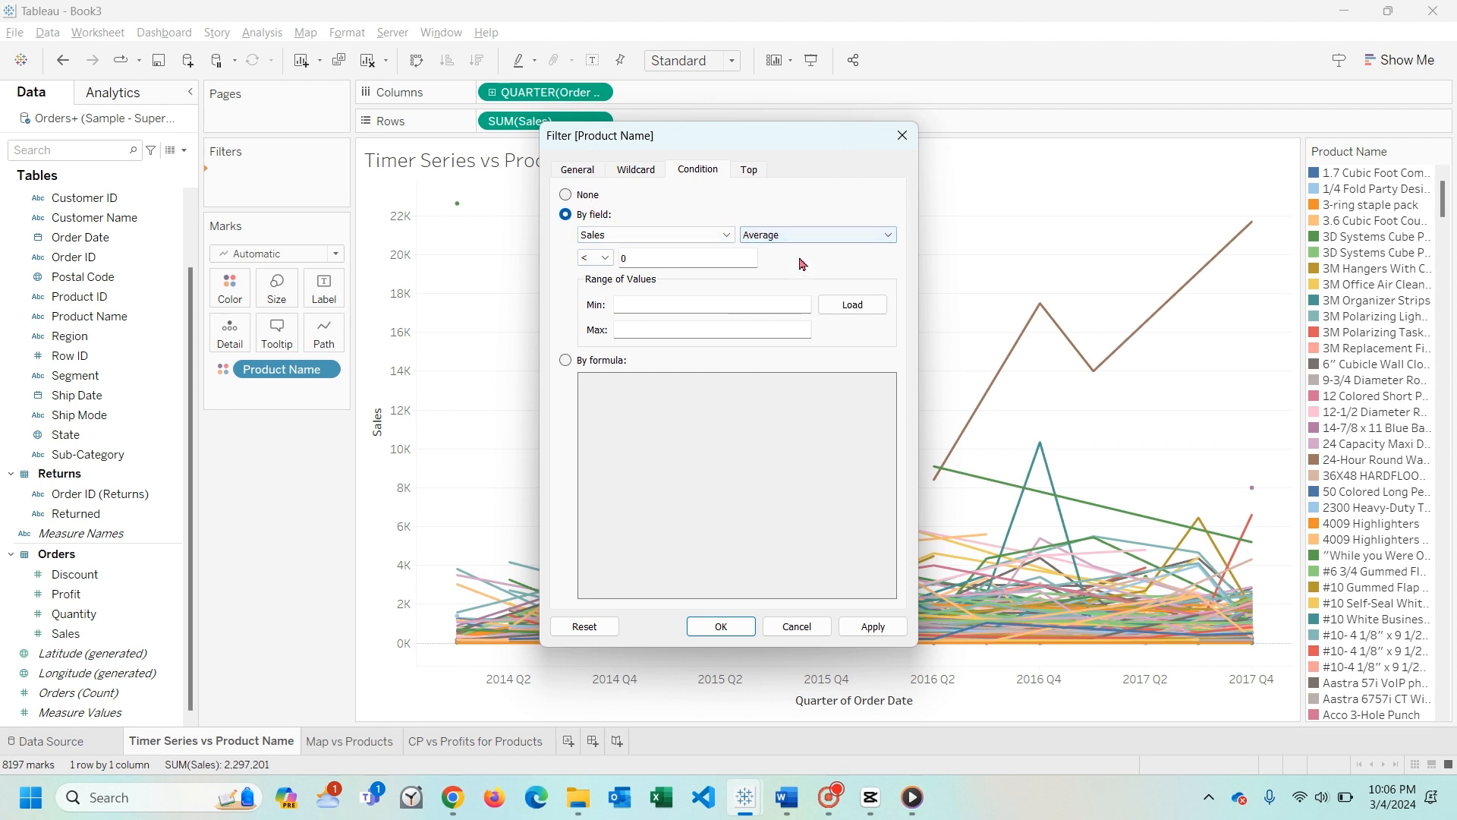
pyautogui.click(797, 236)
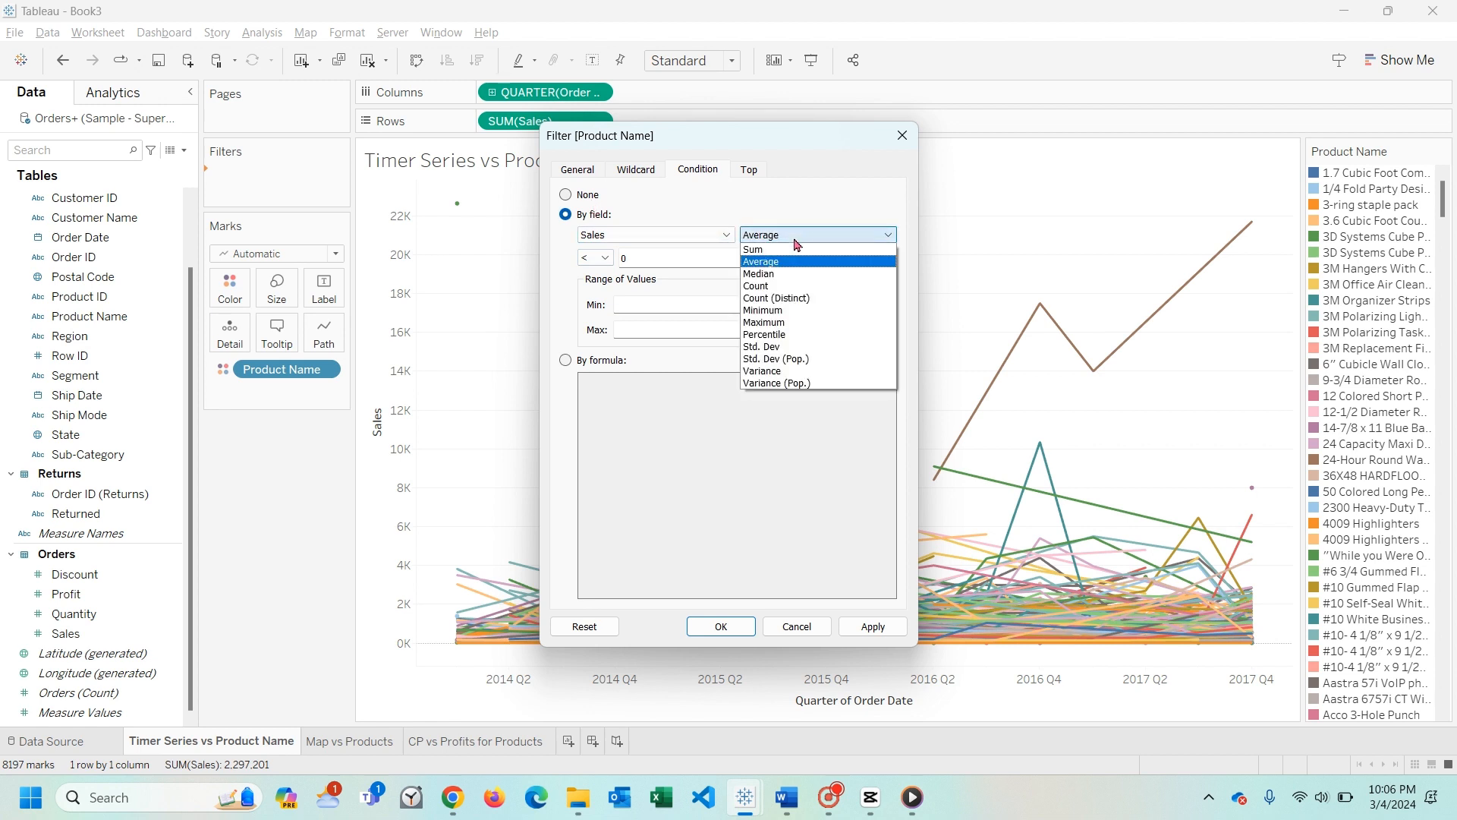
pyautogui.click(796, 311)
pyautogui.click(797, 235)
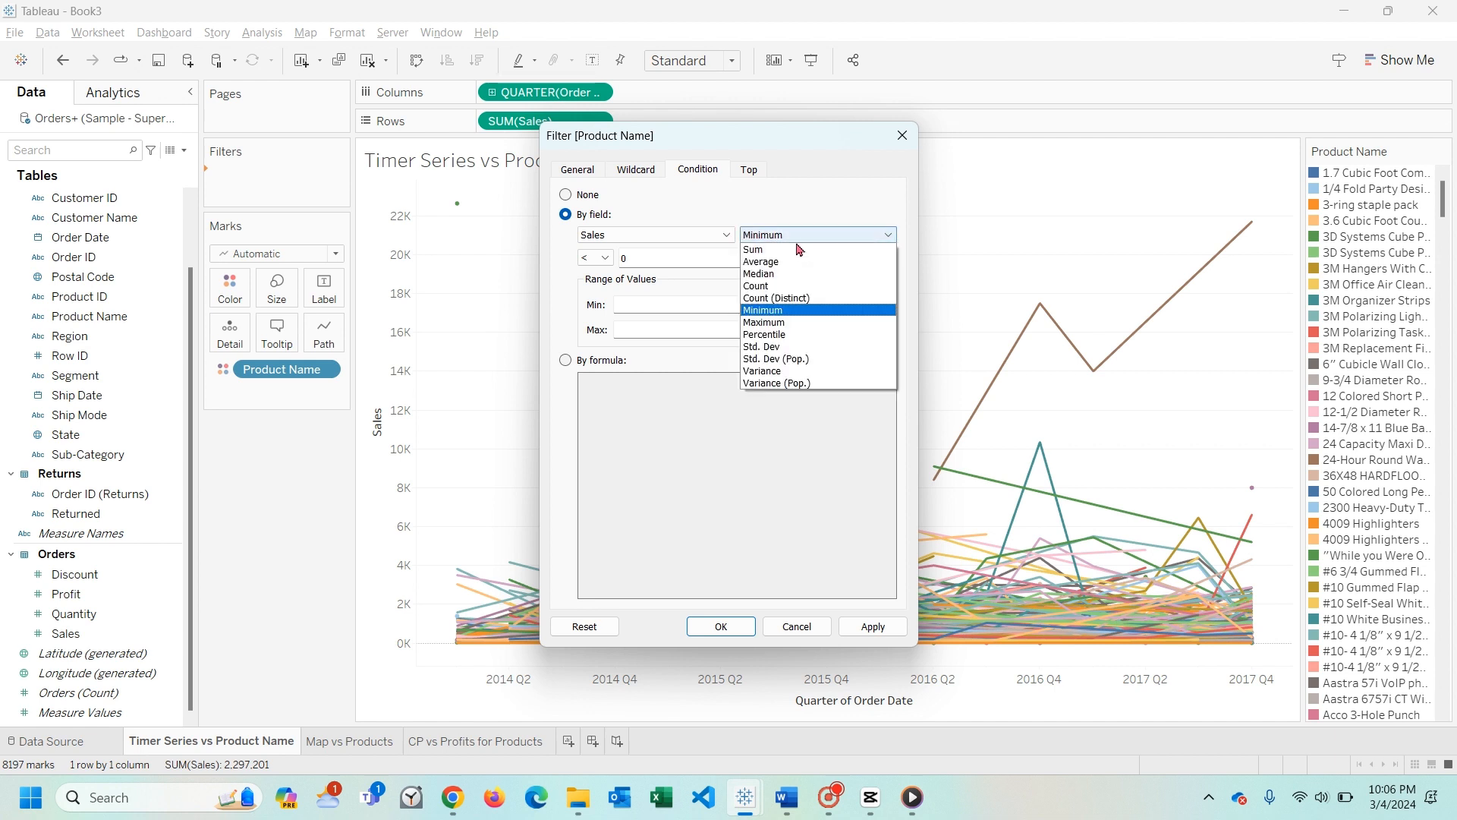
pyautogui.click(812, 261)
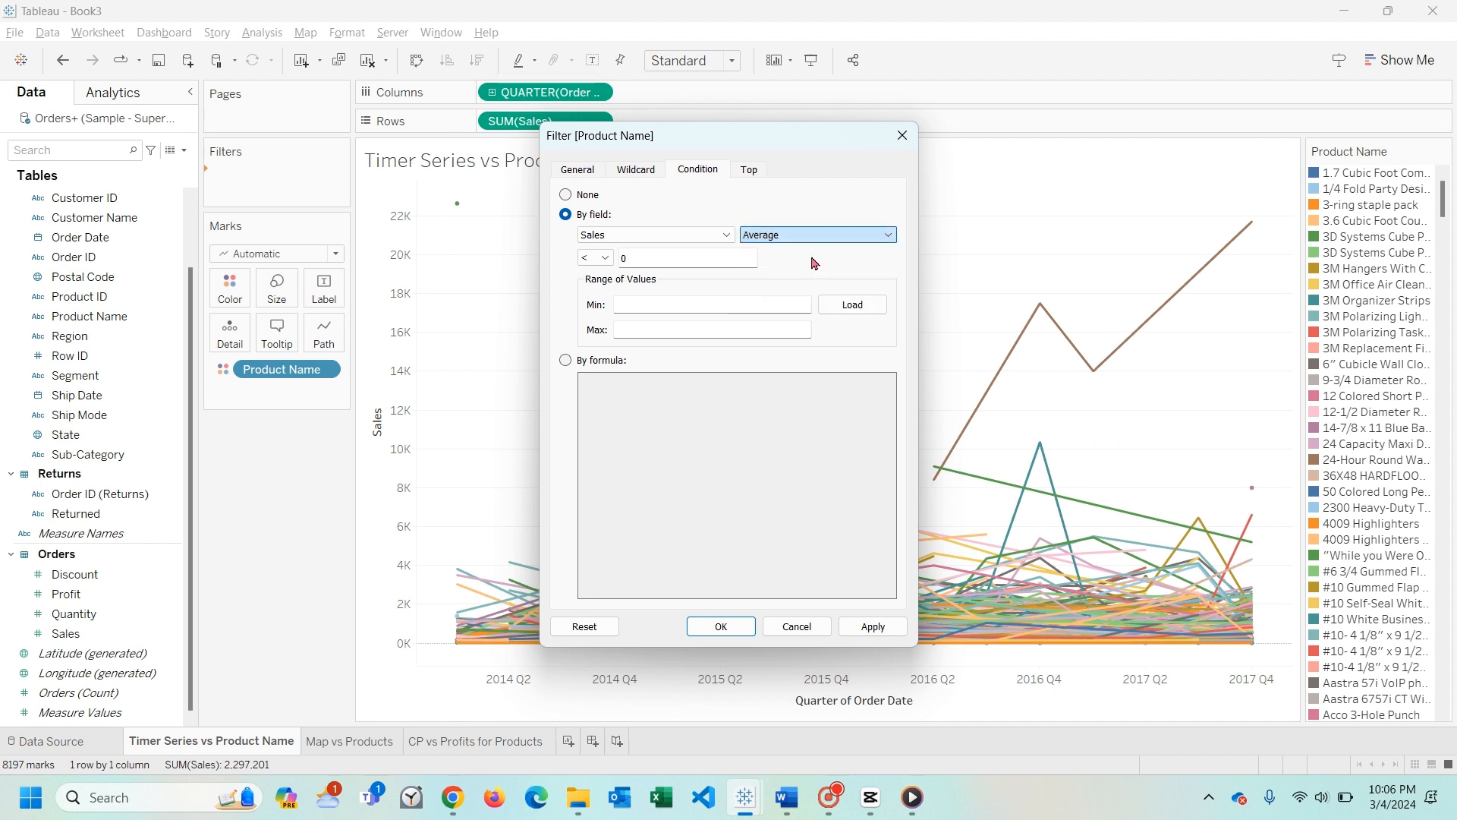
# - Set the condition's threshold to 100, switch its field to Profit with Sum, and apply the filter
pyautogui.moveTo(655, 262); pyautogui.dragTo(614, 262)
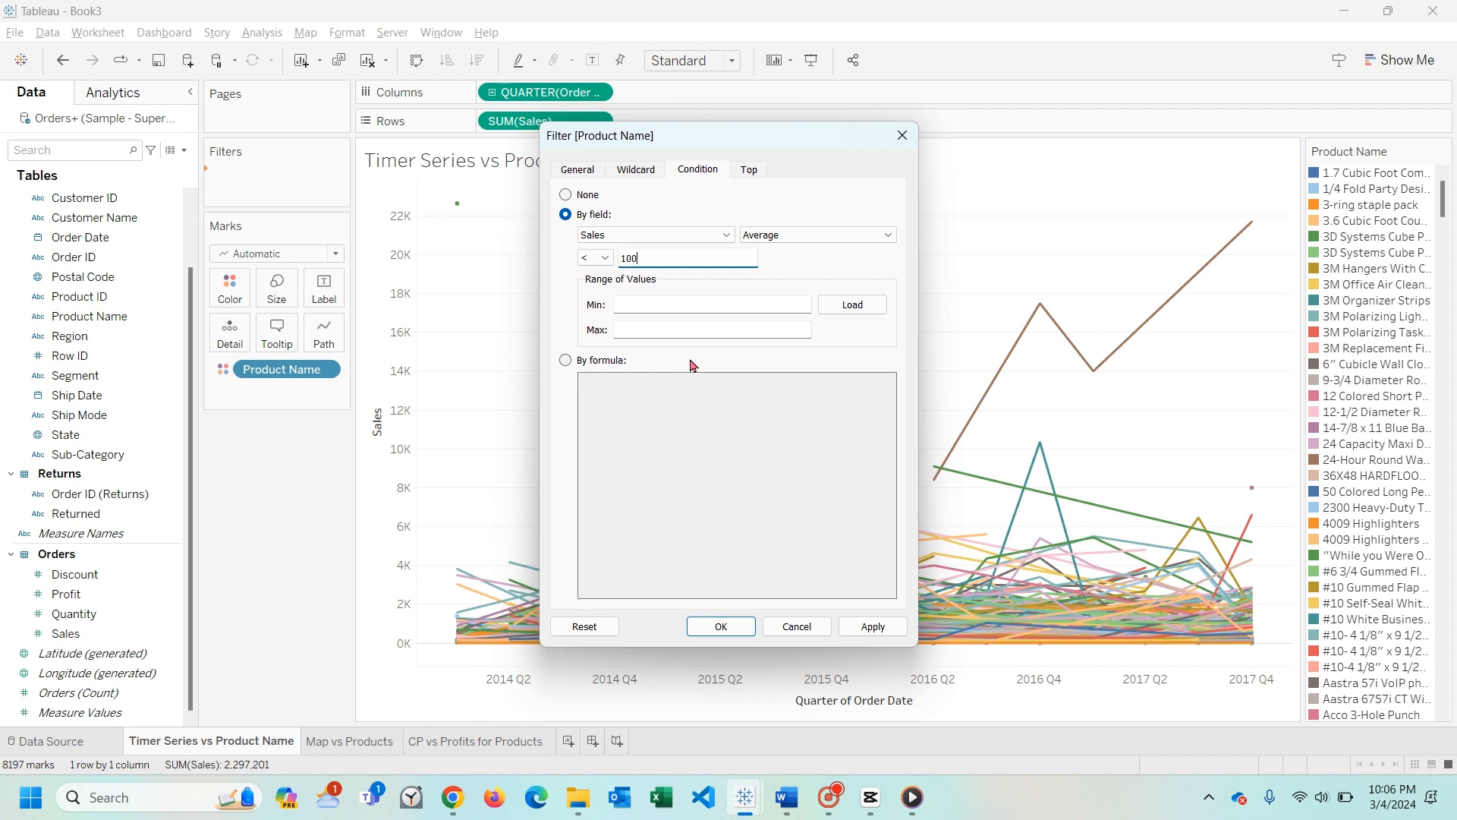
pyautogui.click(722, 236)
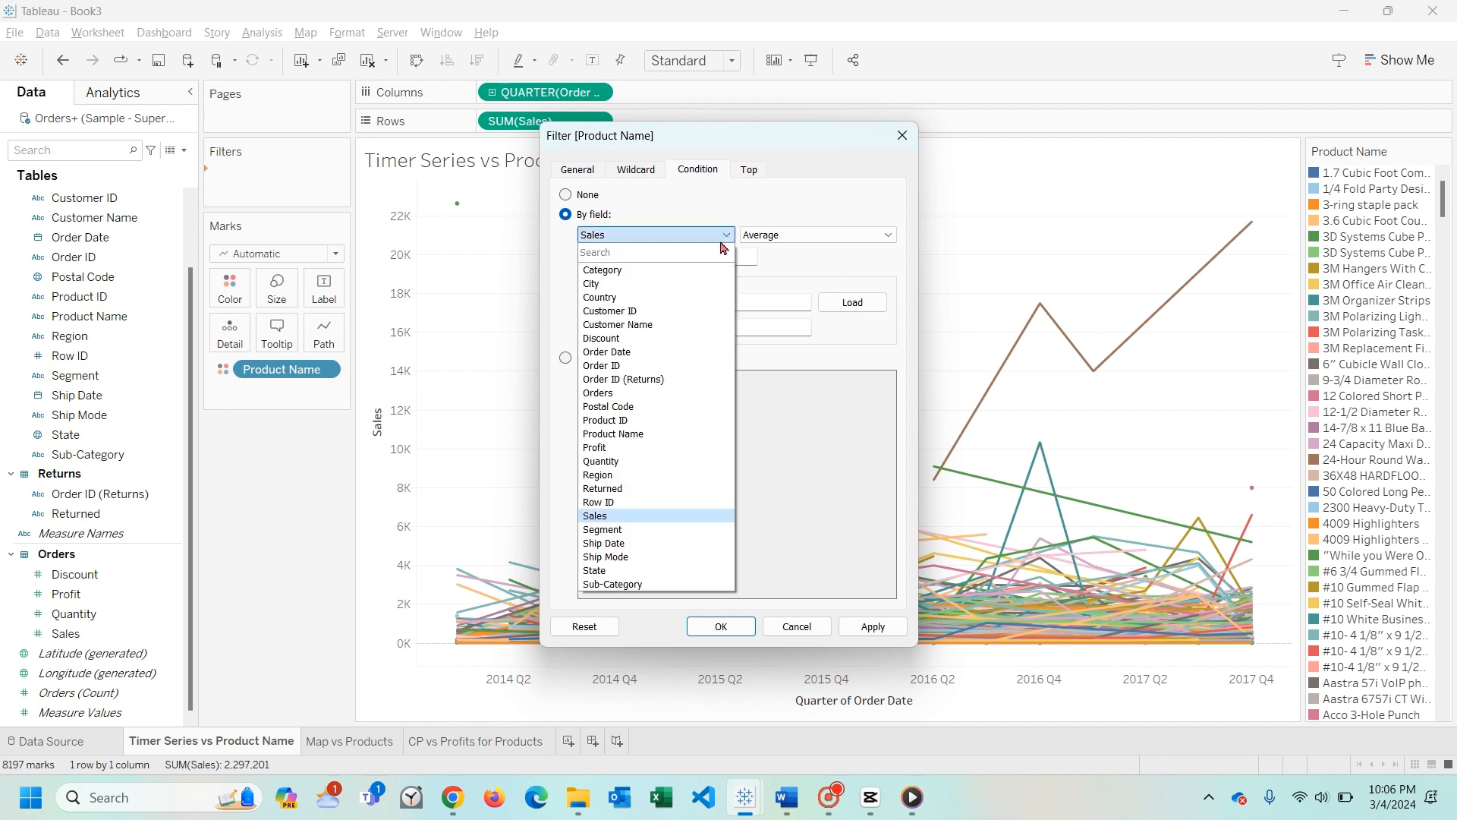
pyautogui.click(676, 447)
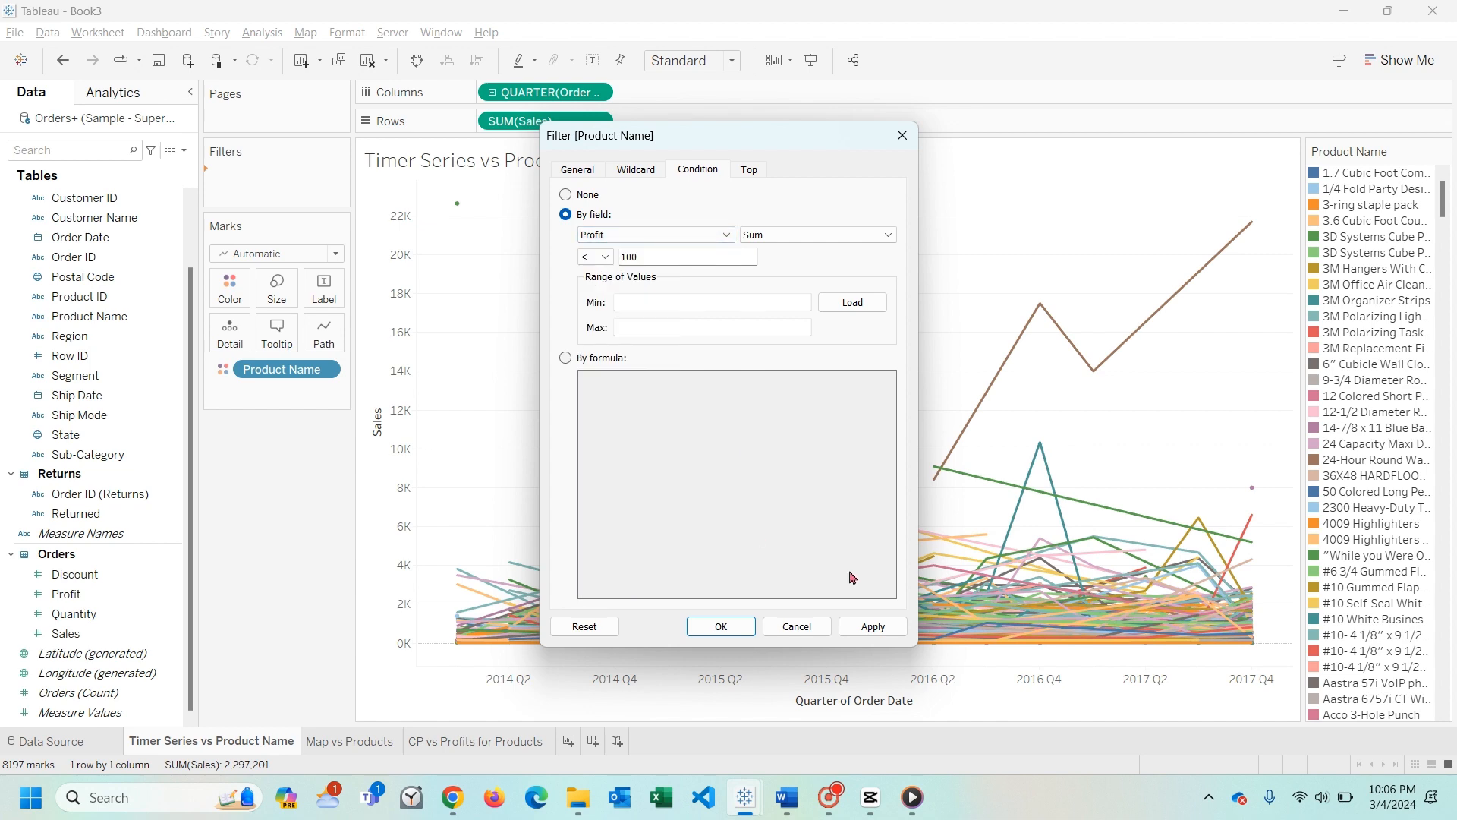
pyautogui.click(870, 628)
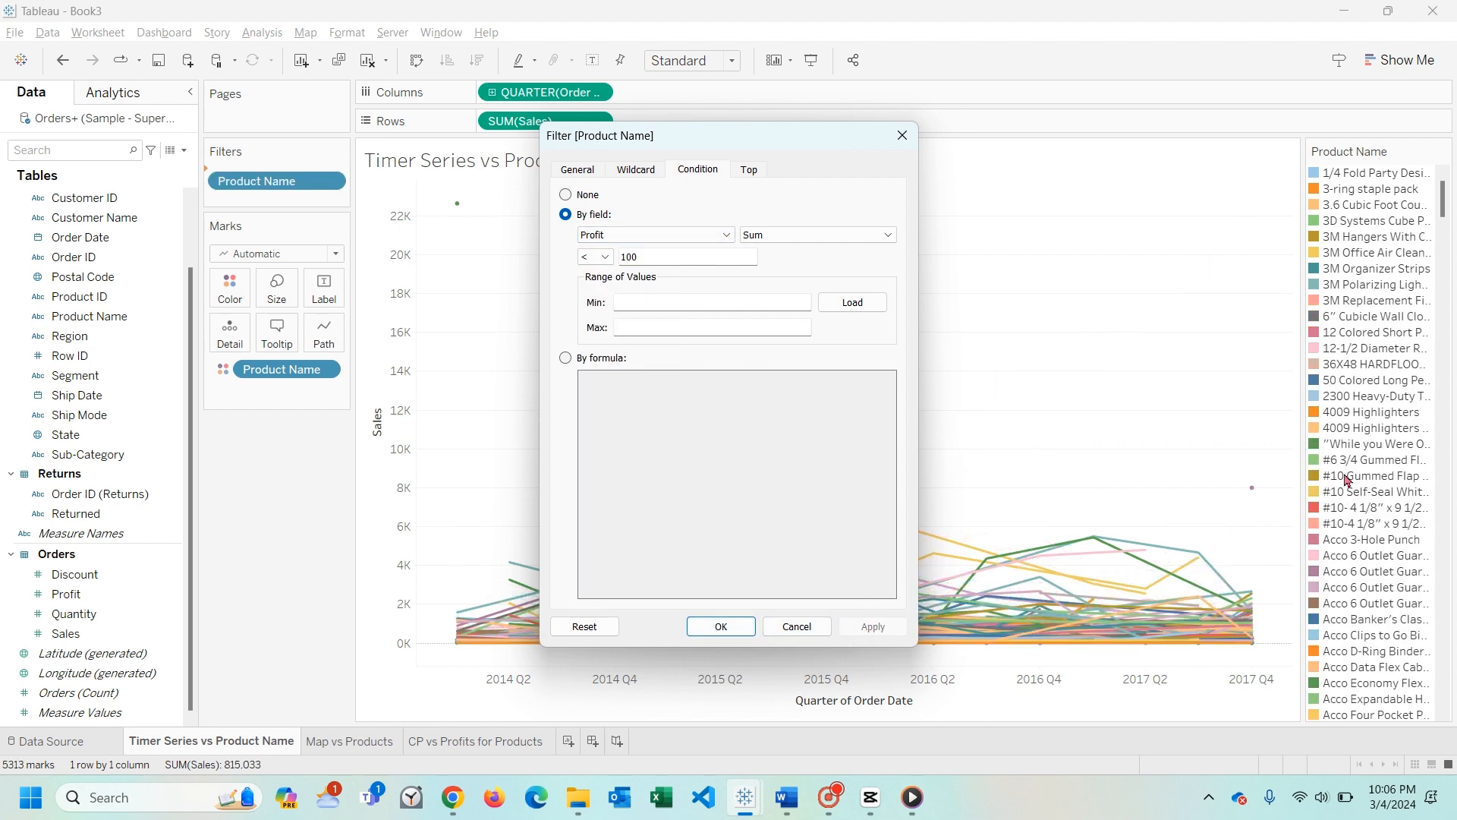
# - Apply the Profit condition with a threshold of 50, and again with a threshold of 5
pyautogui.moveTo(661, 262); pyautogui.dragTo(622, 258)
pyautogui.write('50')
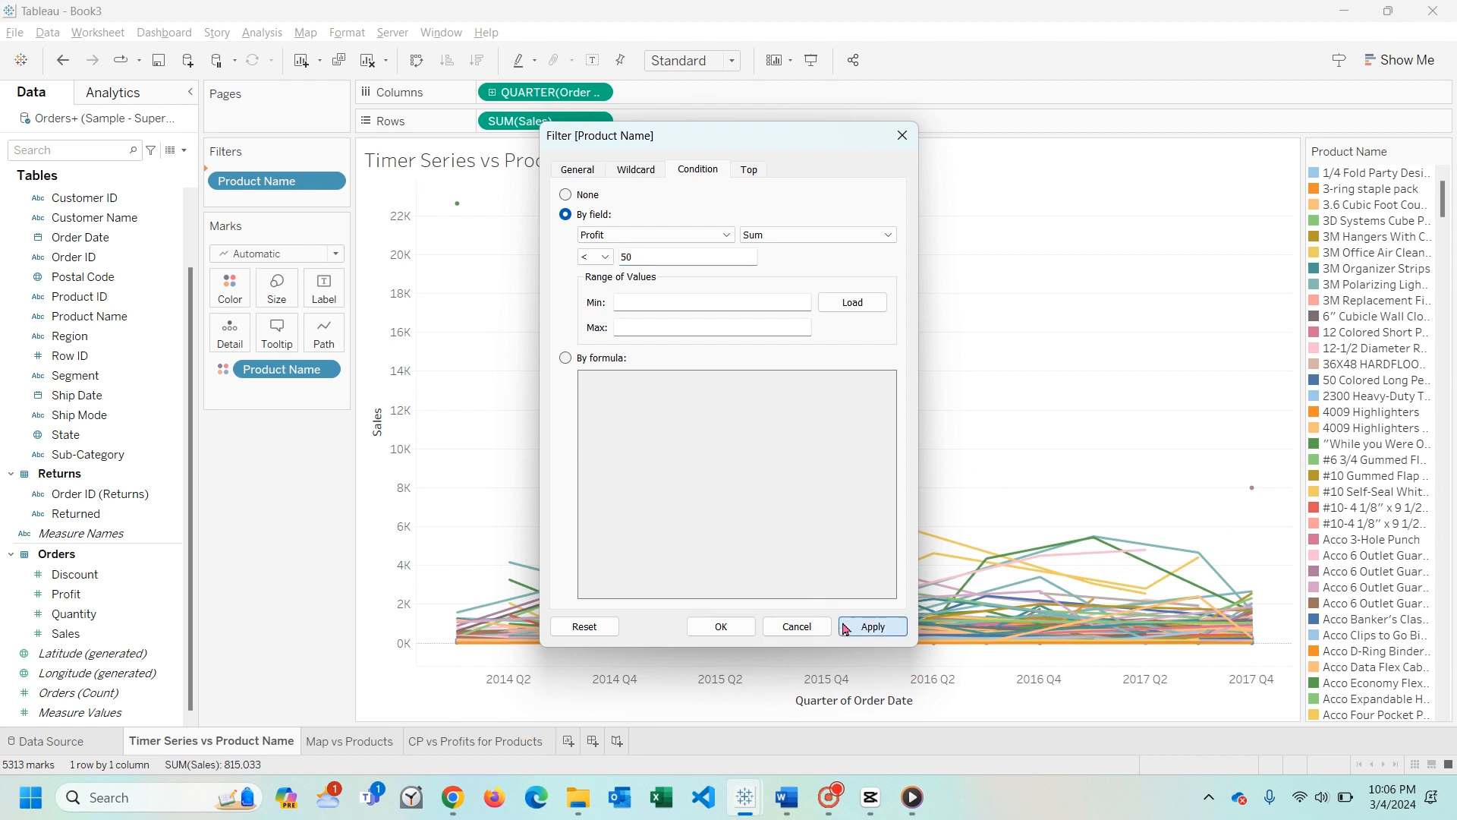
pyautogui.click(871, 626)
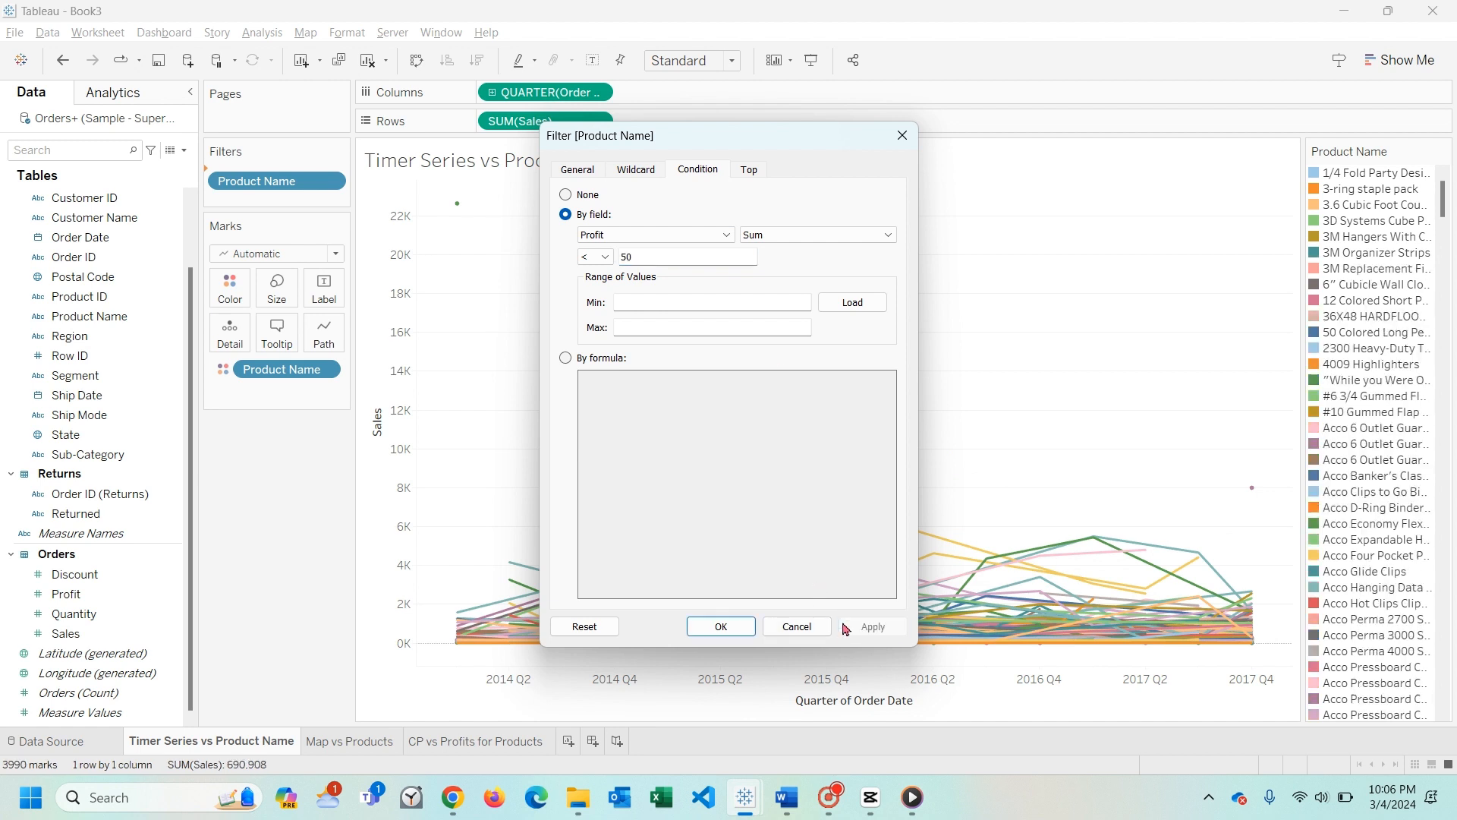
pyautogui.click(636, 256)
pyautogui.press('BackSpace')
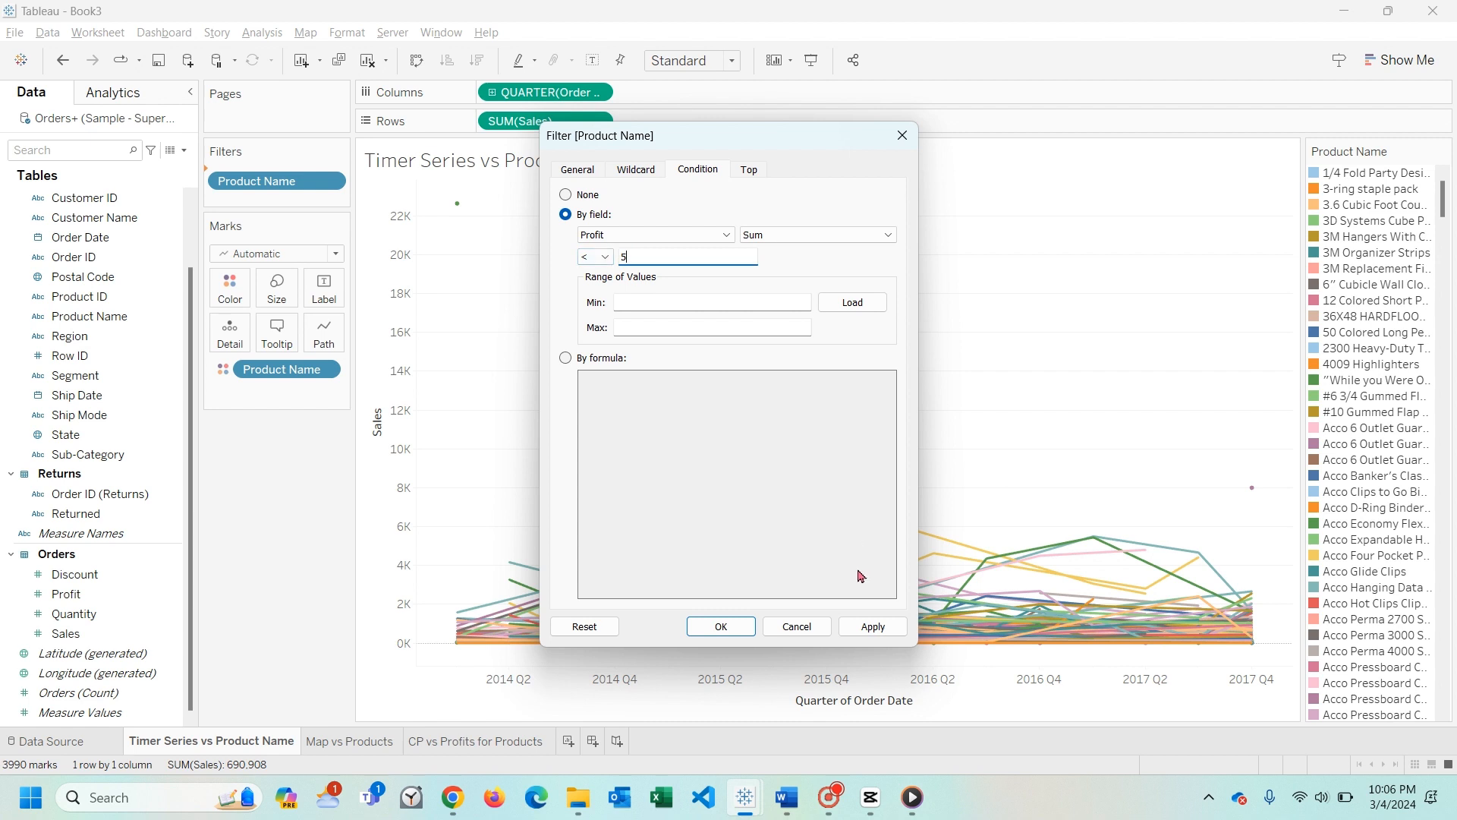
pyautogui.click(871, 626)
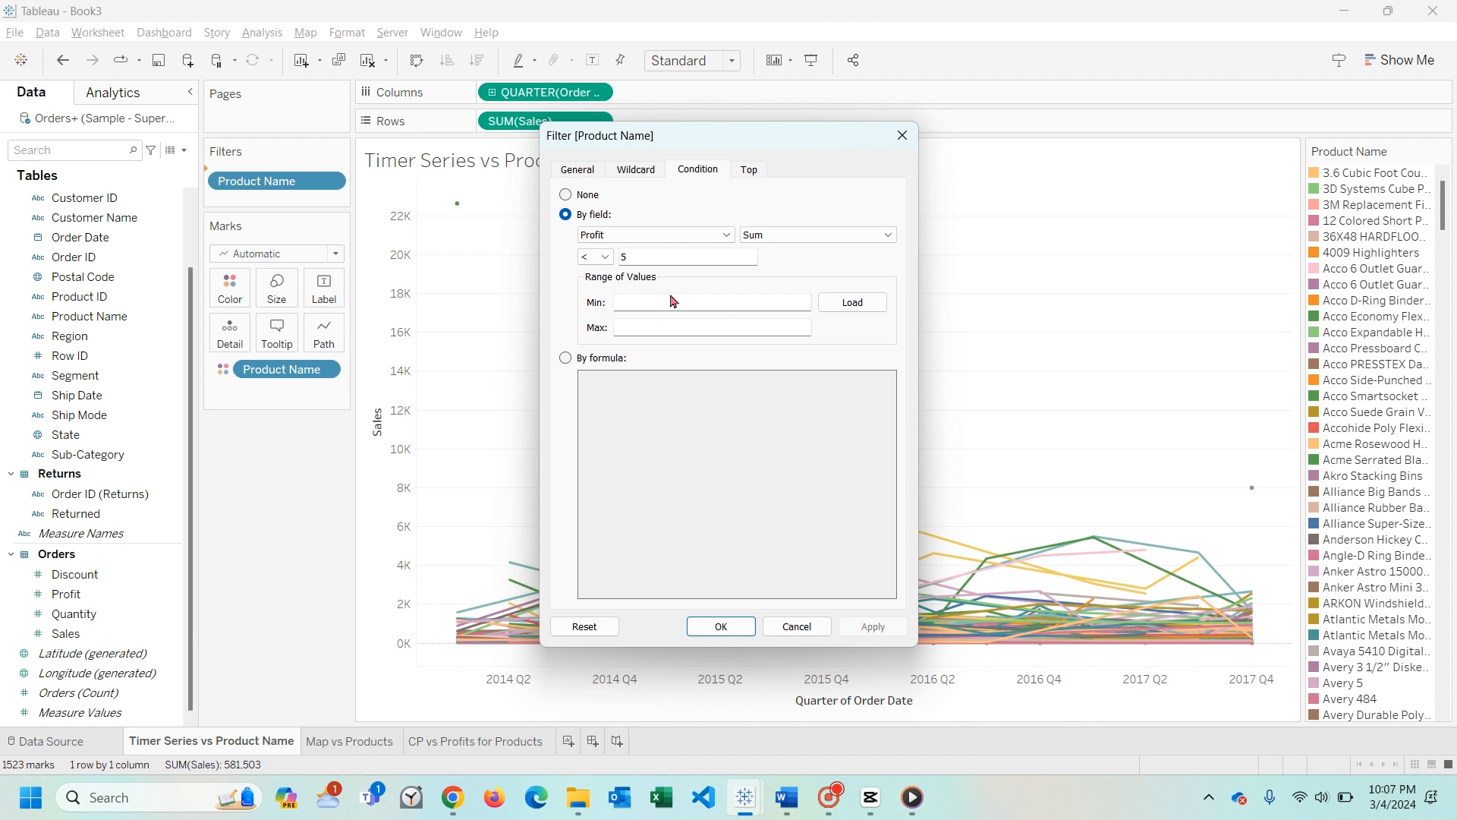
# - Switch the Product Name condition's field to Sales with Sum and apply it with thresholds of 5 and 50
pyautogui.click(636, 235)
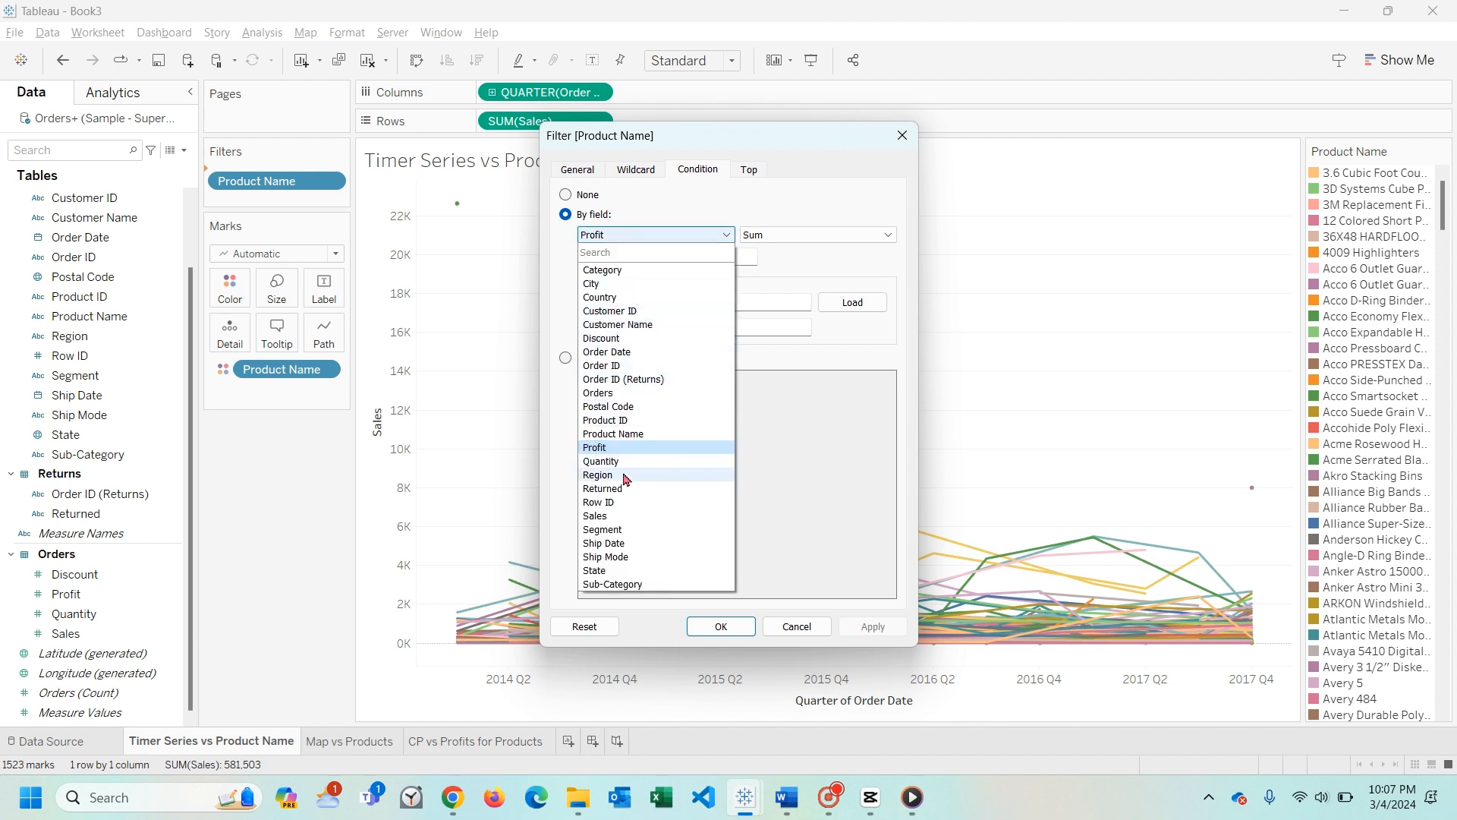
pyautogui.click(617, 517)
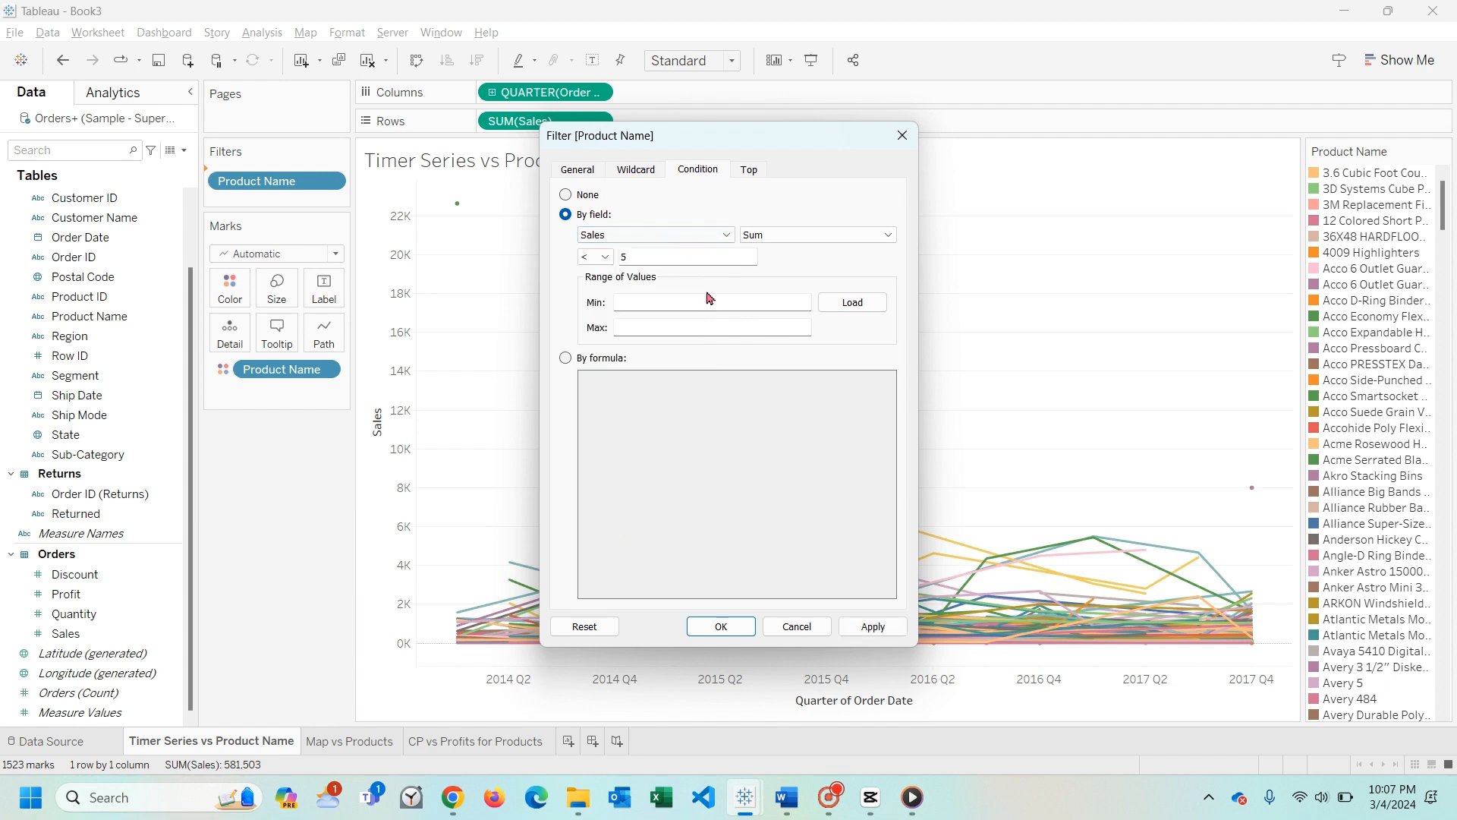
pyautogui.click(873, 627)
pyautogui.moveTo(756, 147); pyautogui.dragTo(868, 162)
pyautogui.click(763, 273)
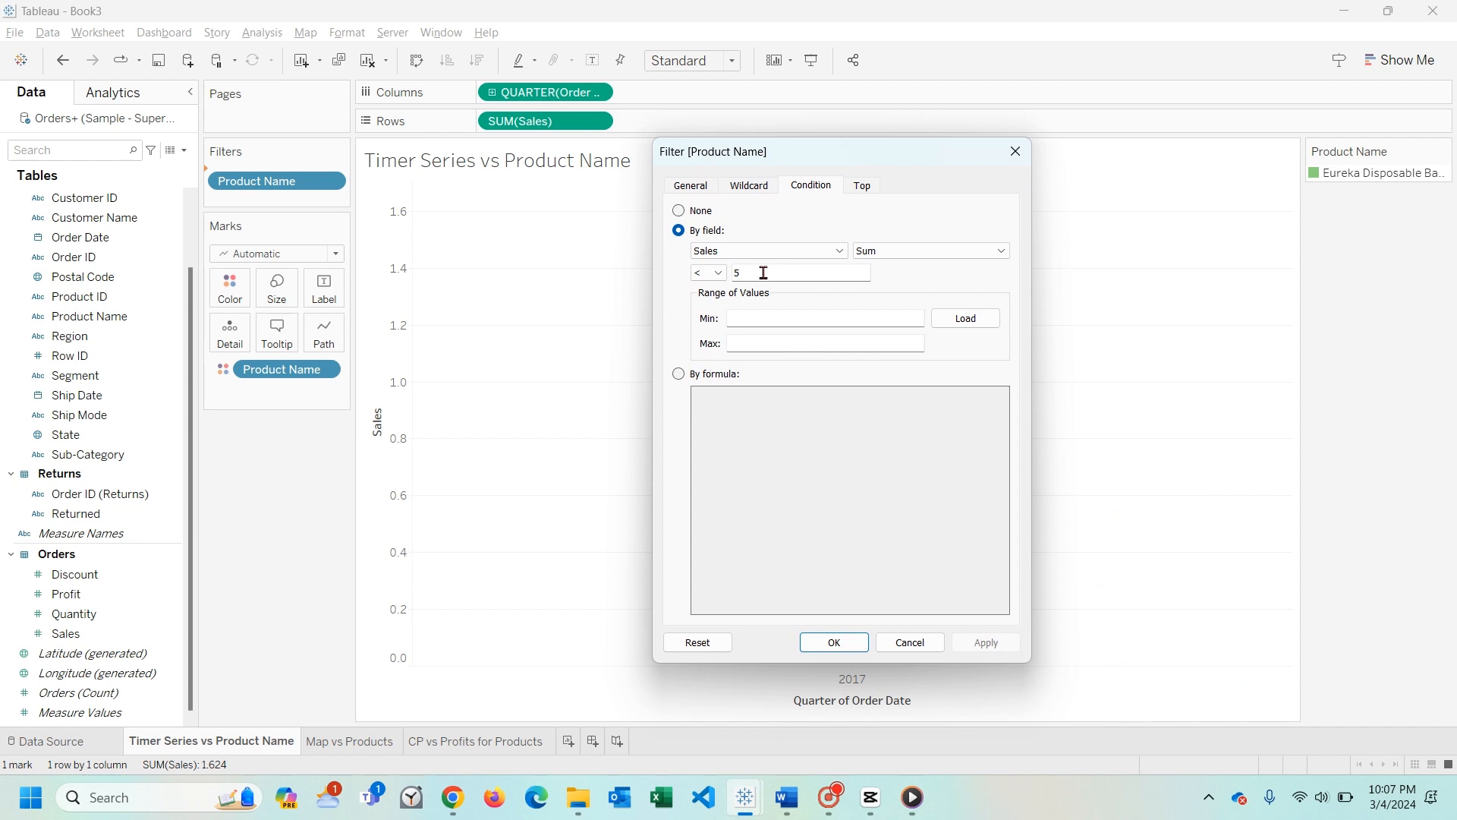
pyautogui.write('0')
pyautogui.click(984, 643)
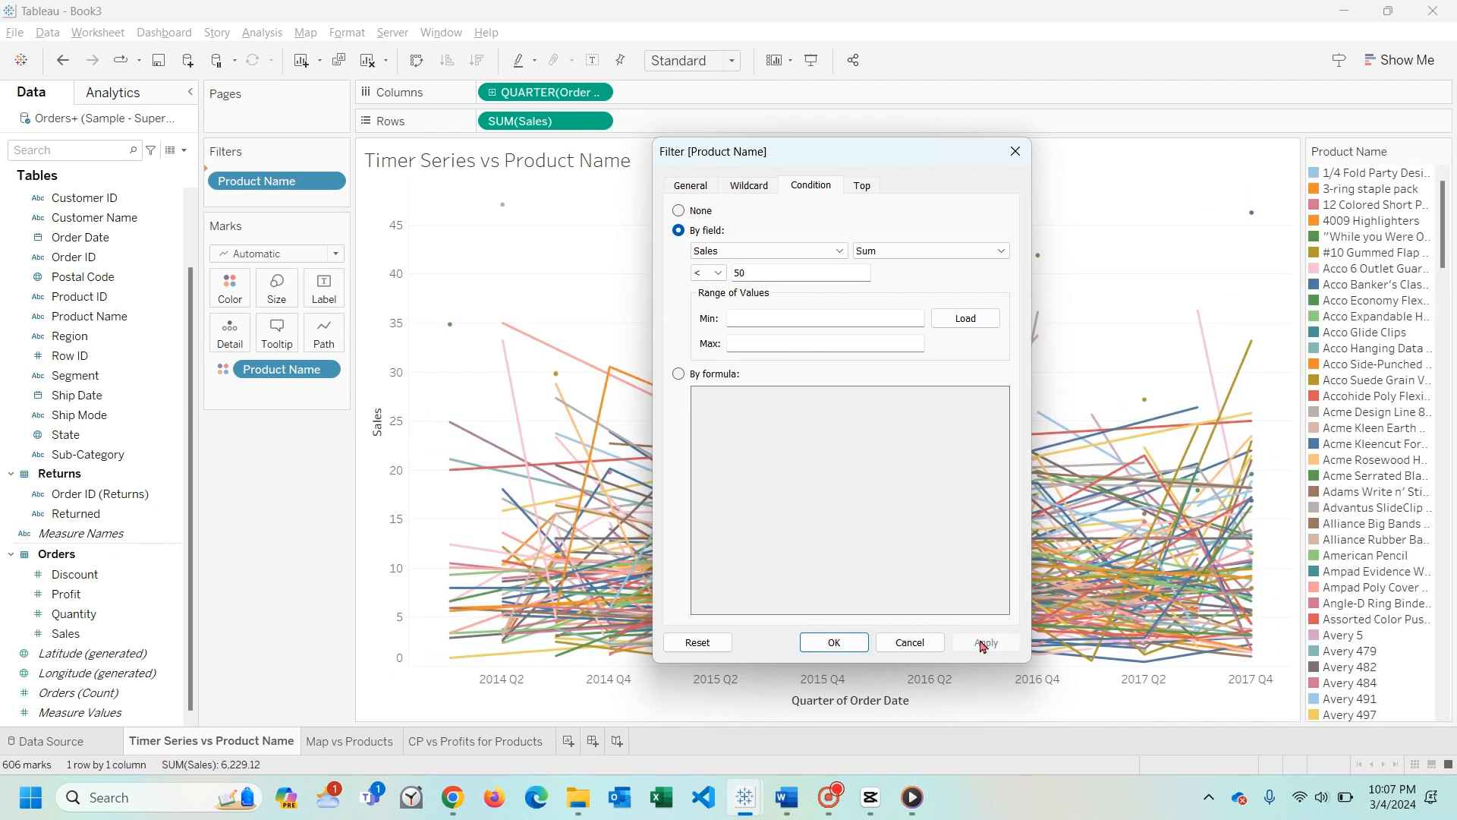
# - Apply the Sum of Sales condition with a threshold of 25, and again with 15, moving the dialog off the chart
pyautogui.doubleClick(762, 272)
pyautogui.write('25')
pyautogui.click(974, 646)
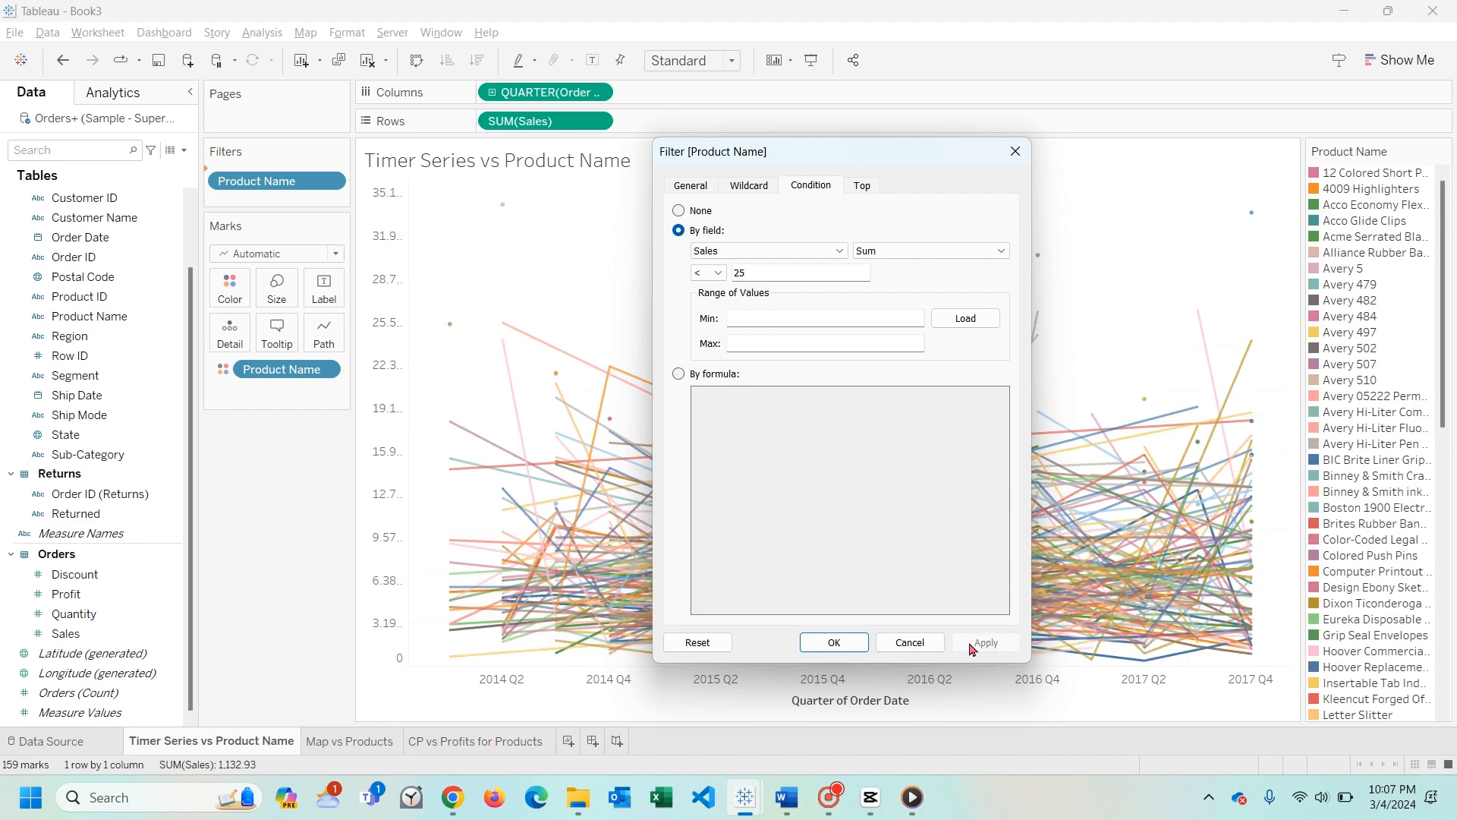
pyautogui.doubleClick(742, 272)
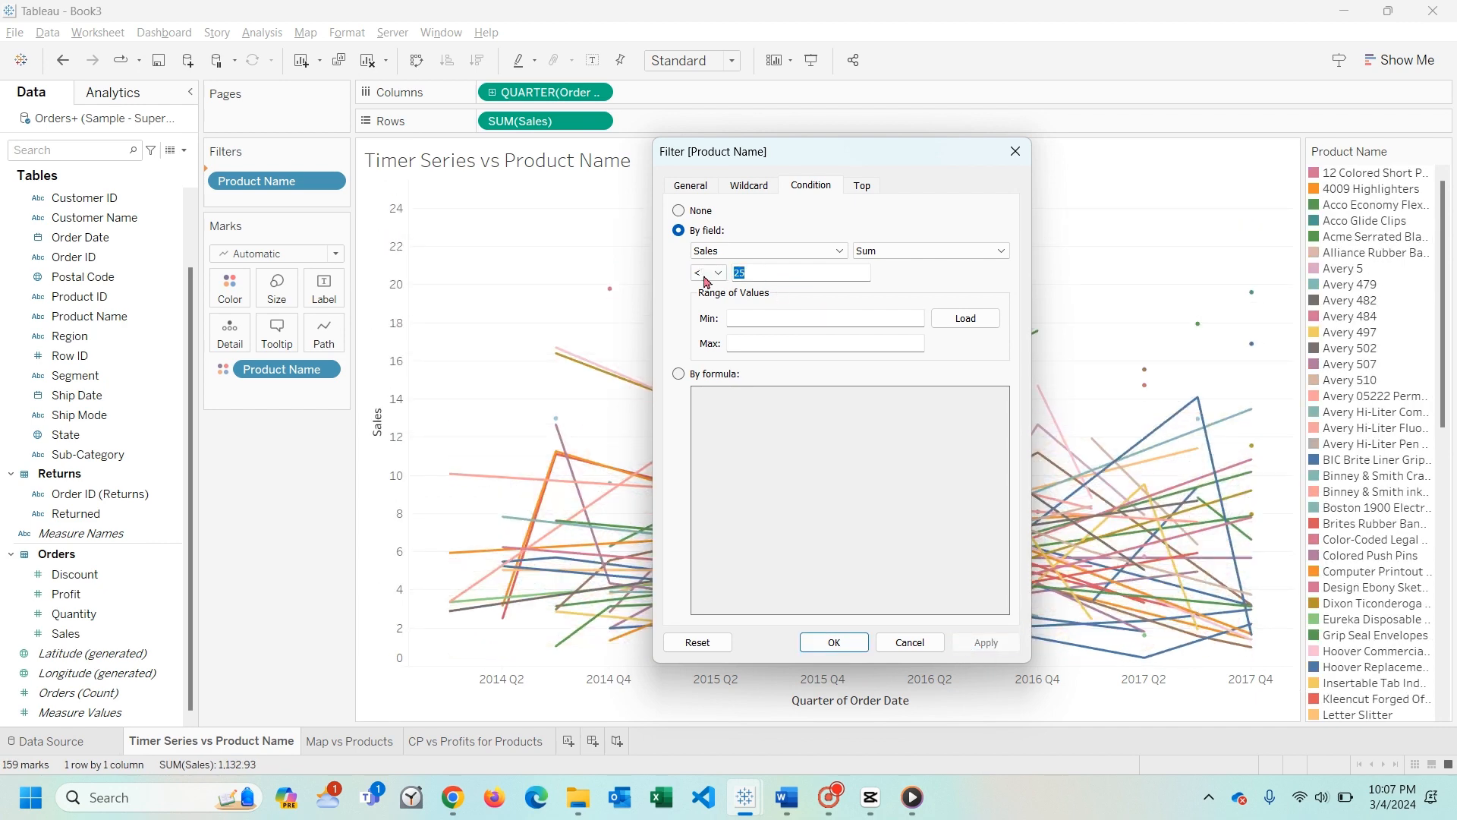
pyautogui.write('15')
pyautogui.click(985, 647)
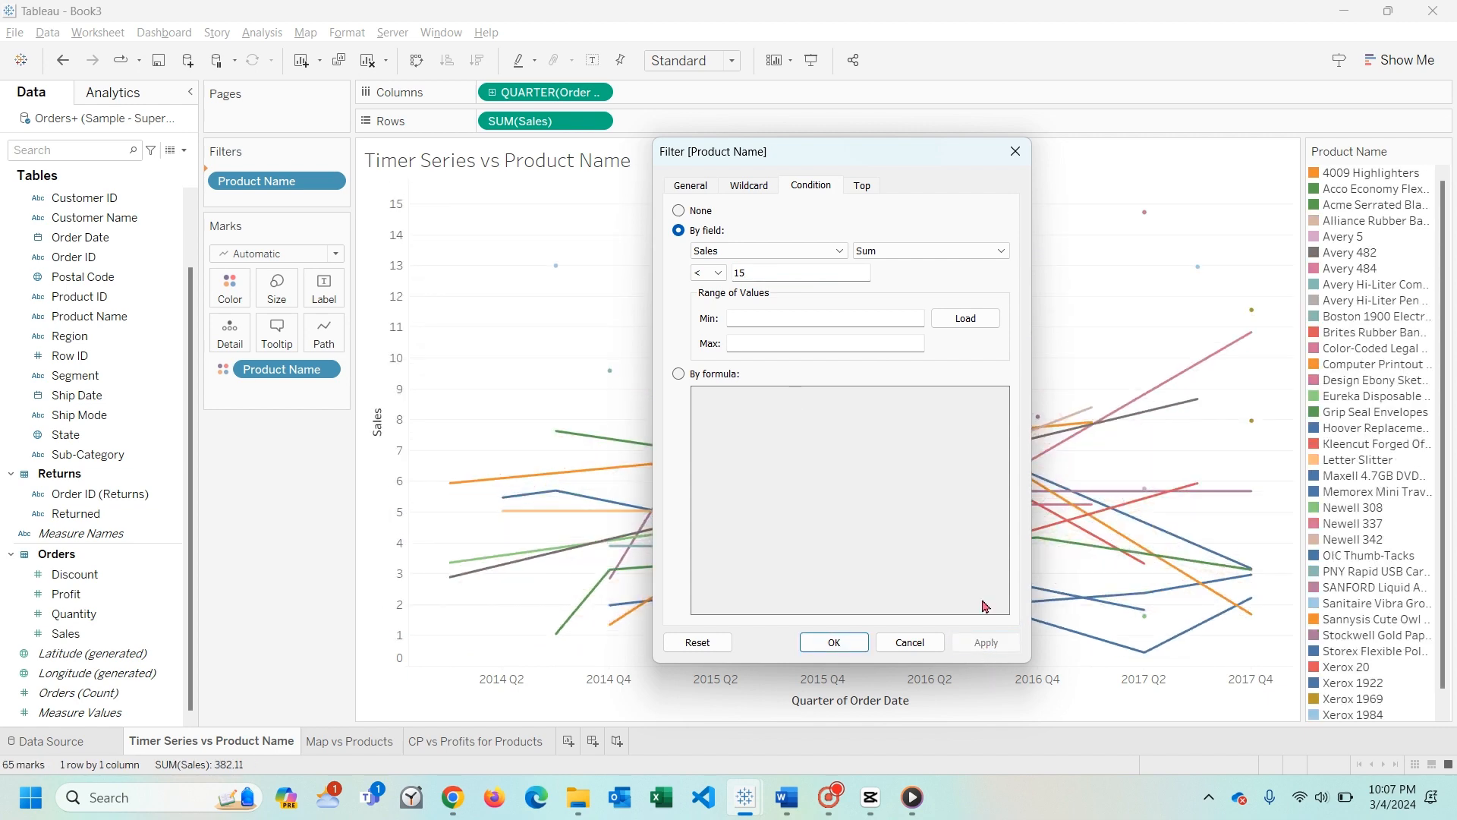
pyautogui.moveTo(921, 151); pyautogui.dragTo(309, 361)
pyautogui.moveTo(480, 290); pyautogui.dragTo(274, 156)
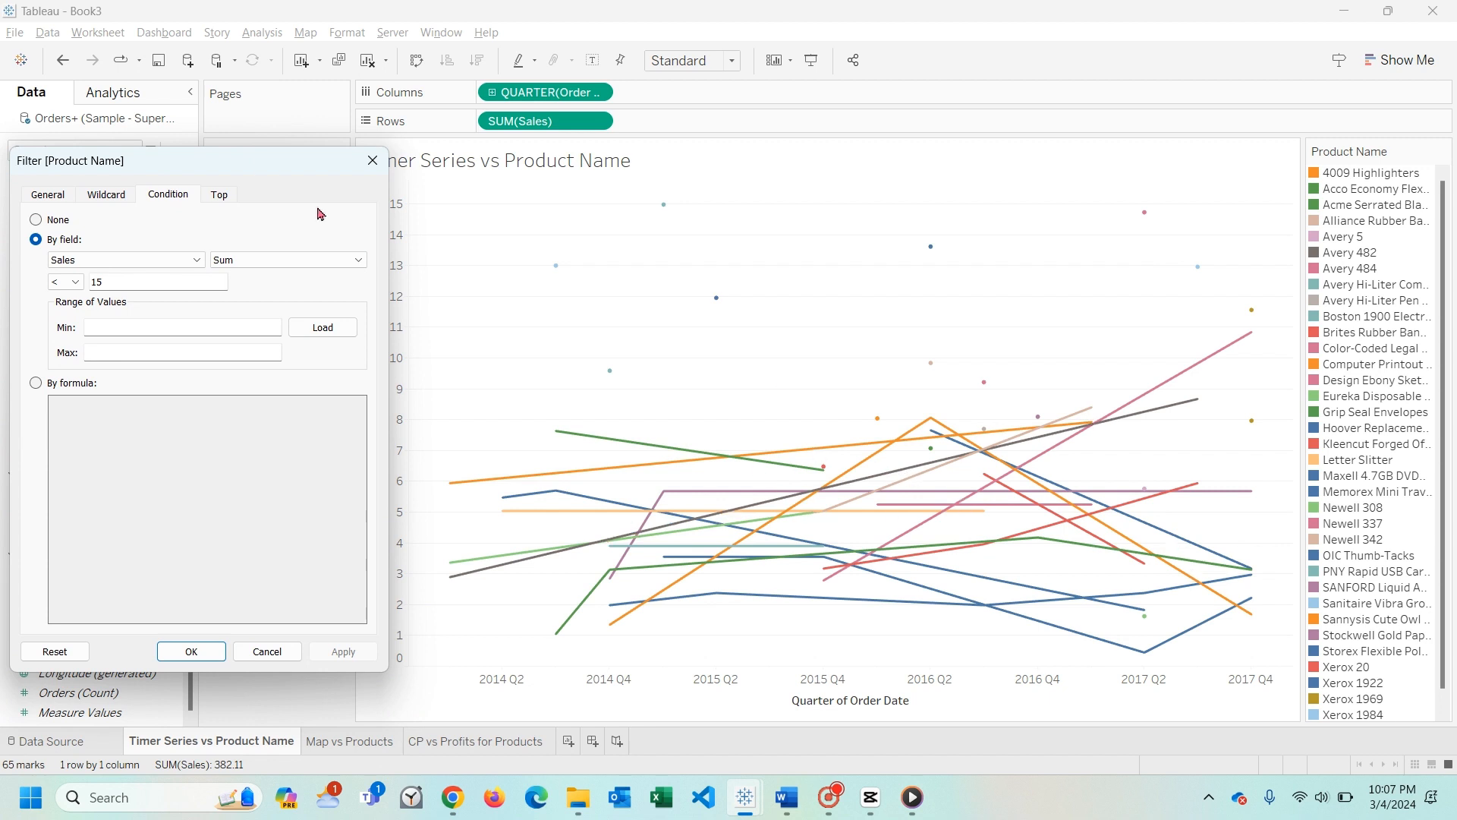
# - Change the Sales condition's aggregation to Average and apply it with thresholds of 15 and 5
pyautogui.moveTo(258, 167); pyautogui.dragTo(659, 155)
pyautogui.click(654, 248)
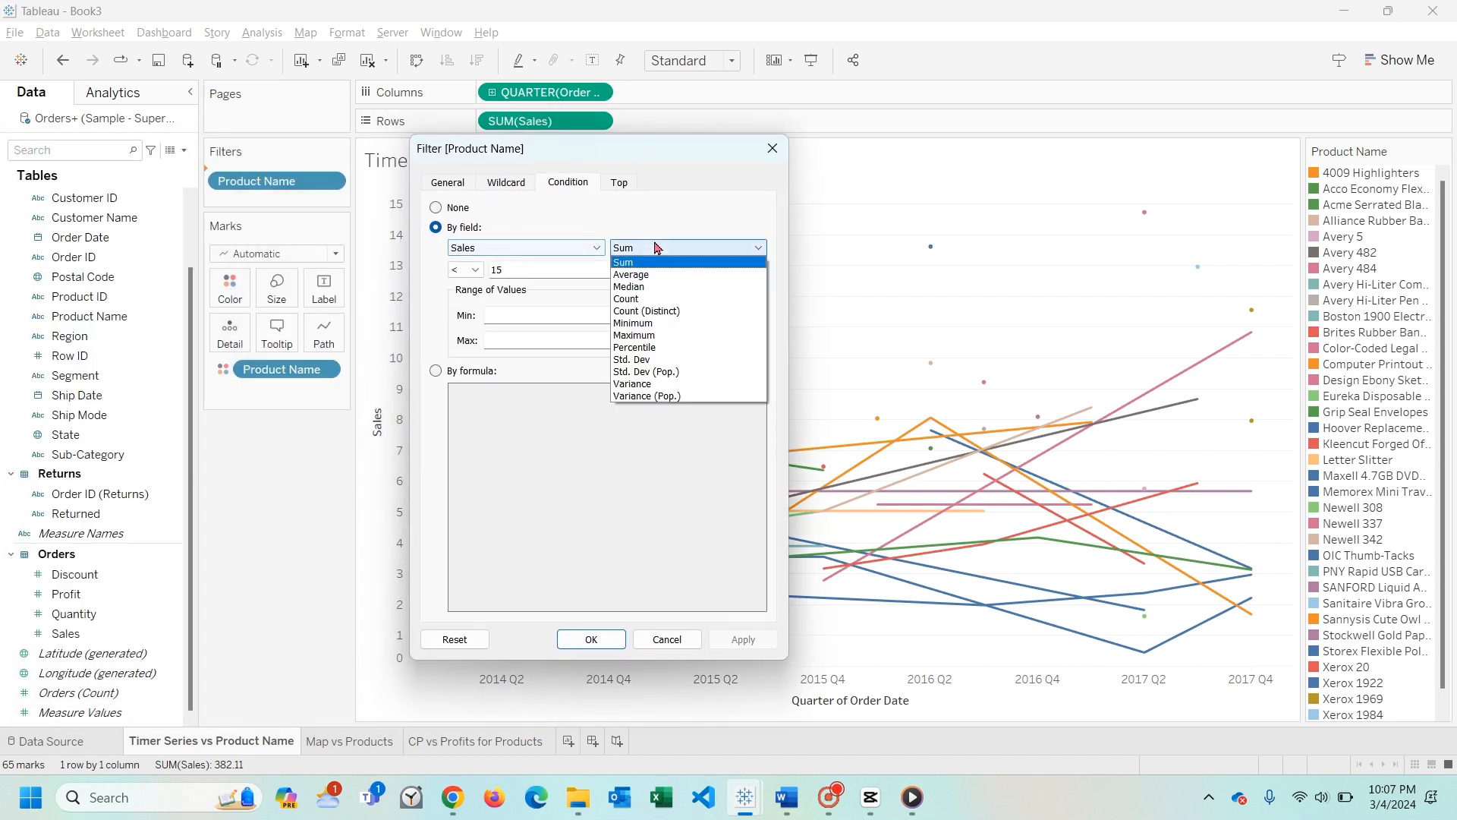
pyautogui.click(659, 274)
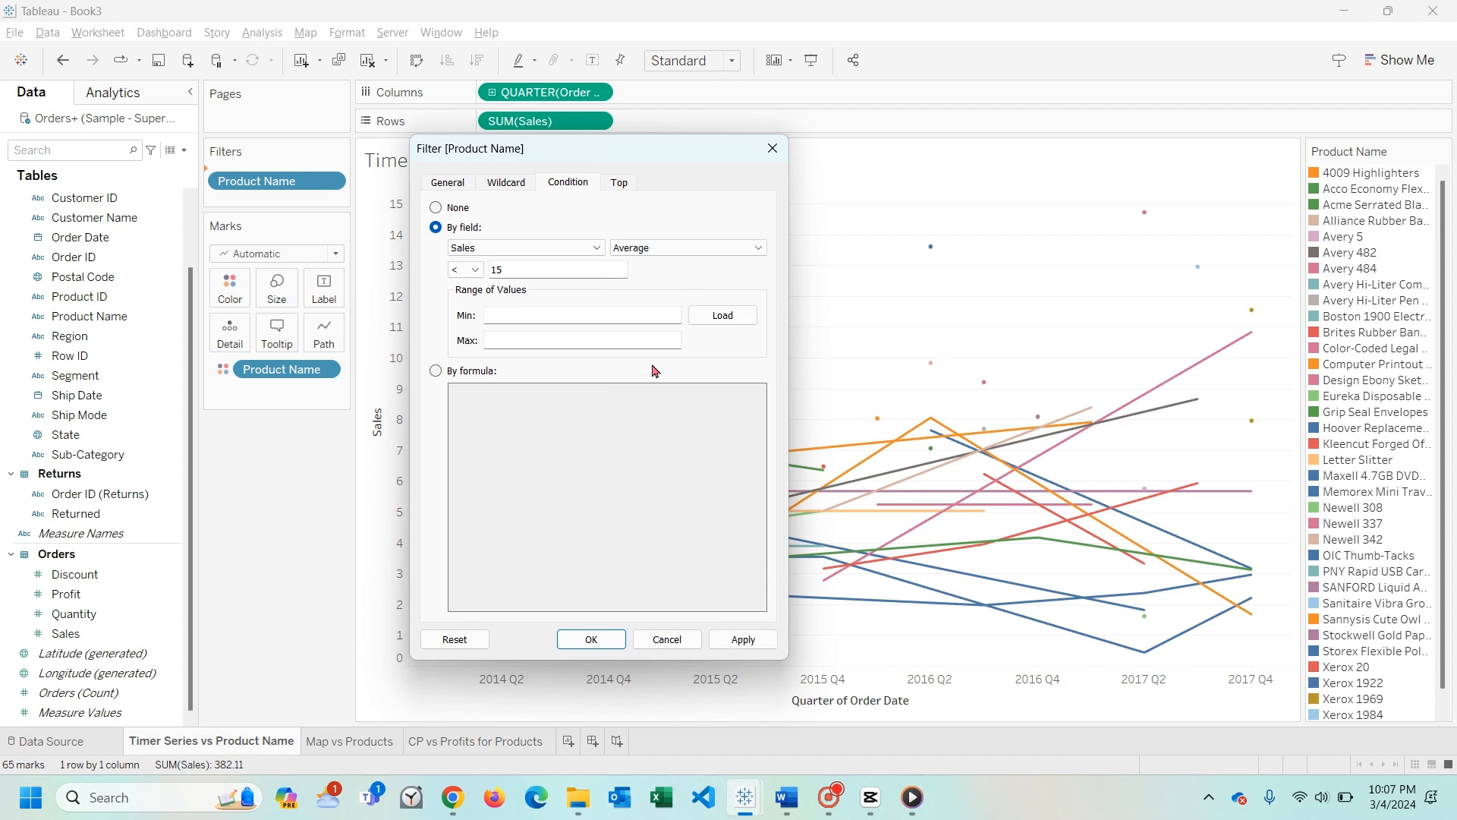
pyautogui.click(728, 642)
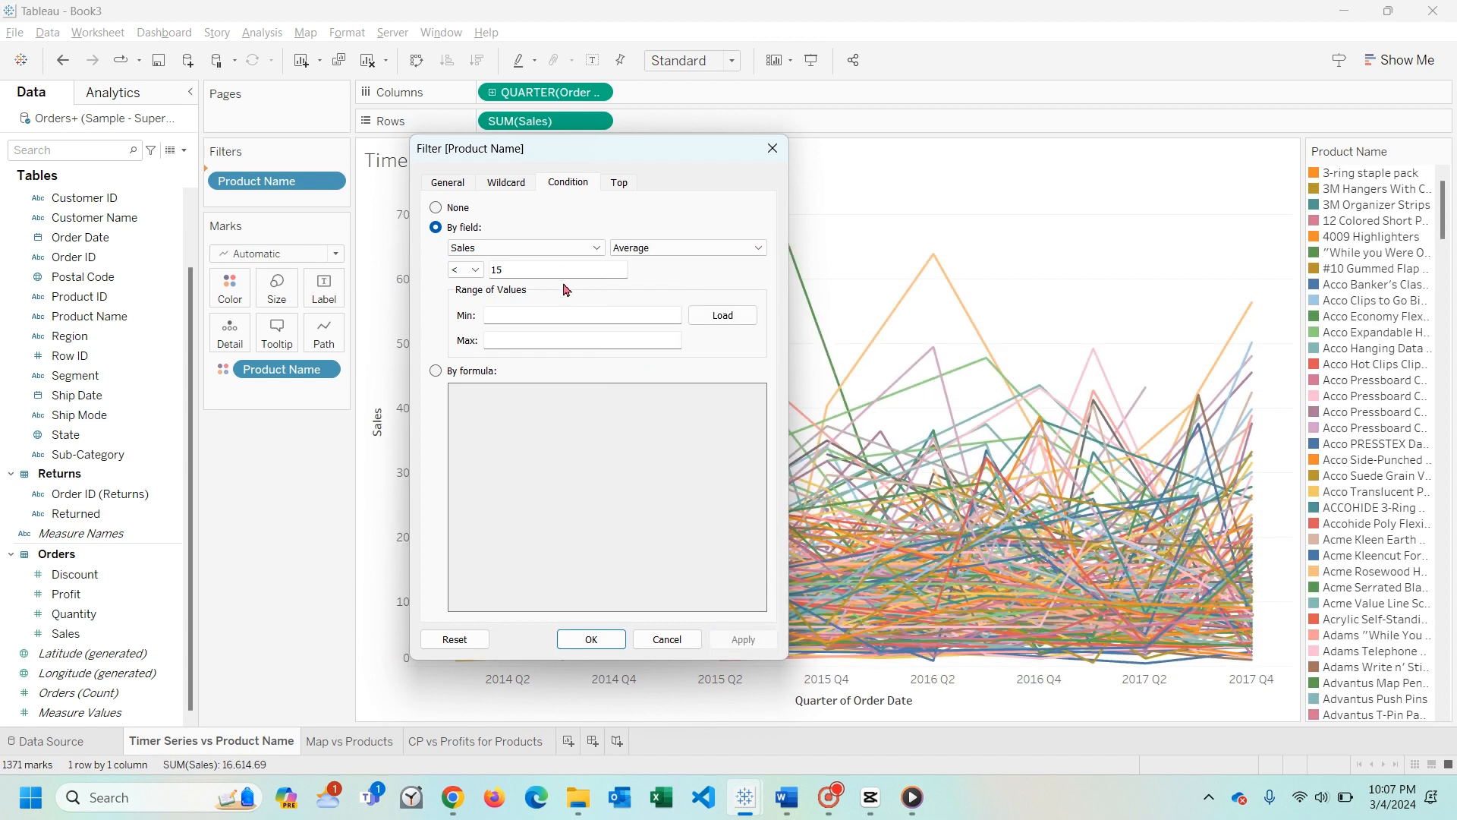
pyautogui.doubleClick(491, 271)
pyautogui.click(743, 639)
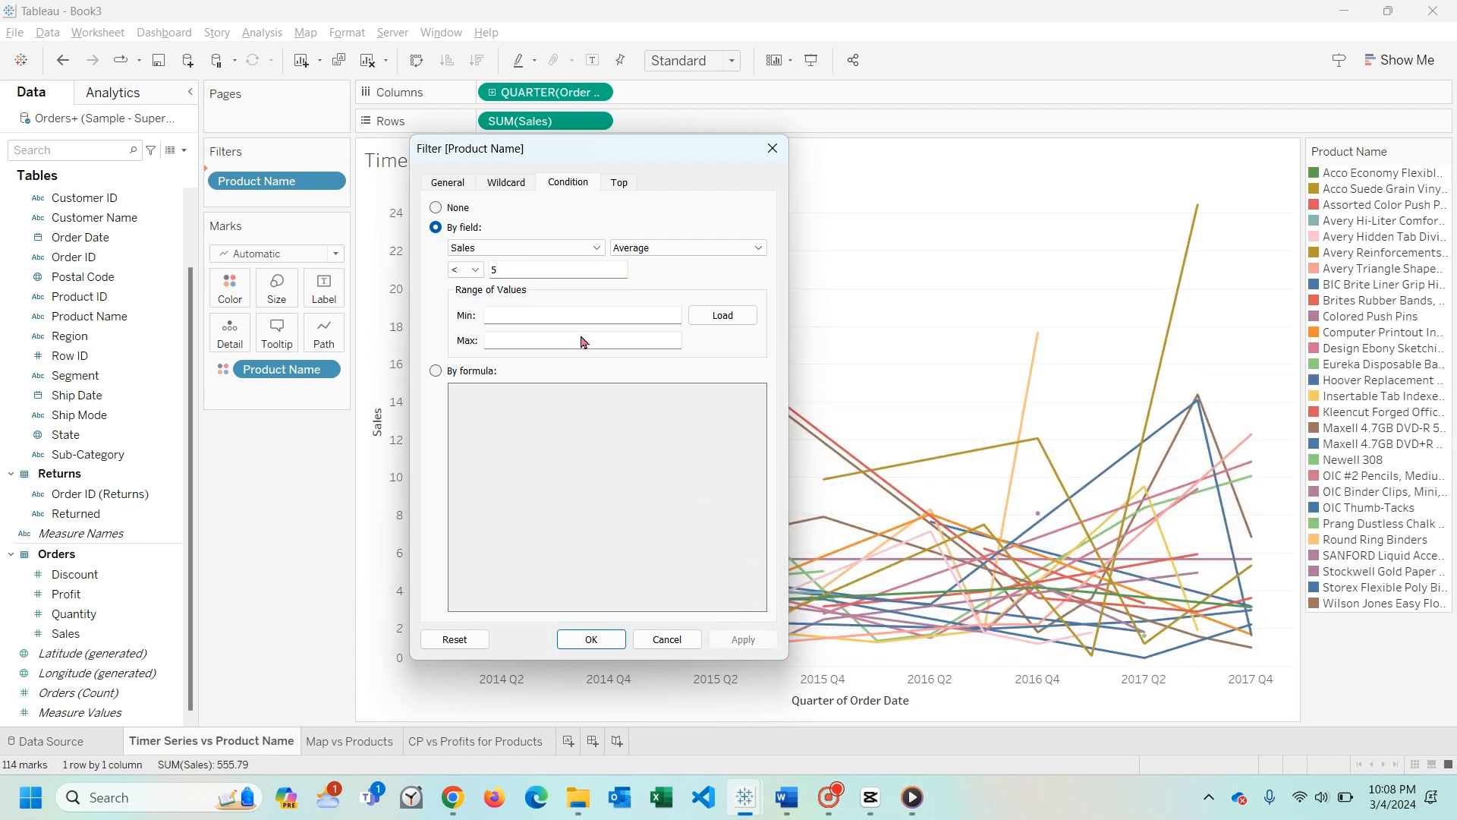
# - Return the Sales condition to Sum, apply thresholds of 10 and 15, and accept the Product Name filter
pyautogui.click(675, 249)
pyautogui.click(681, 269)
pyautogui.click(565, 267)
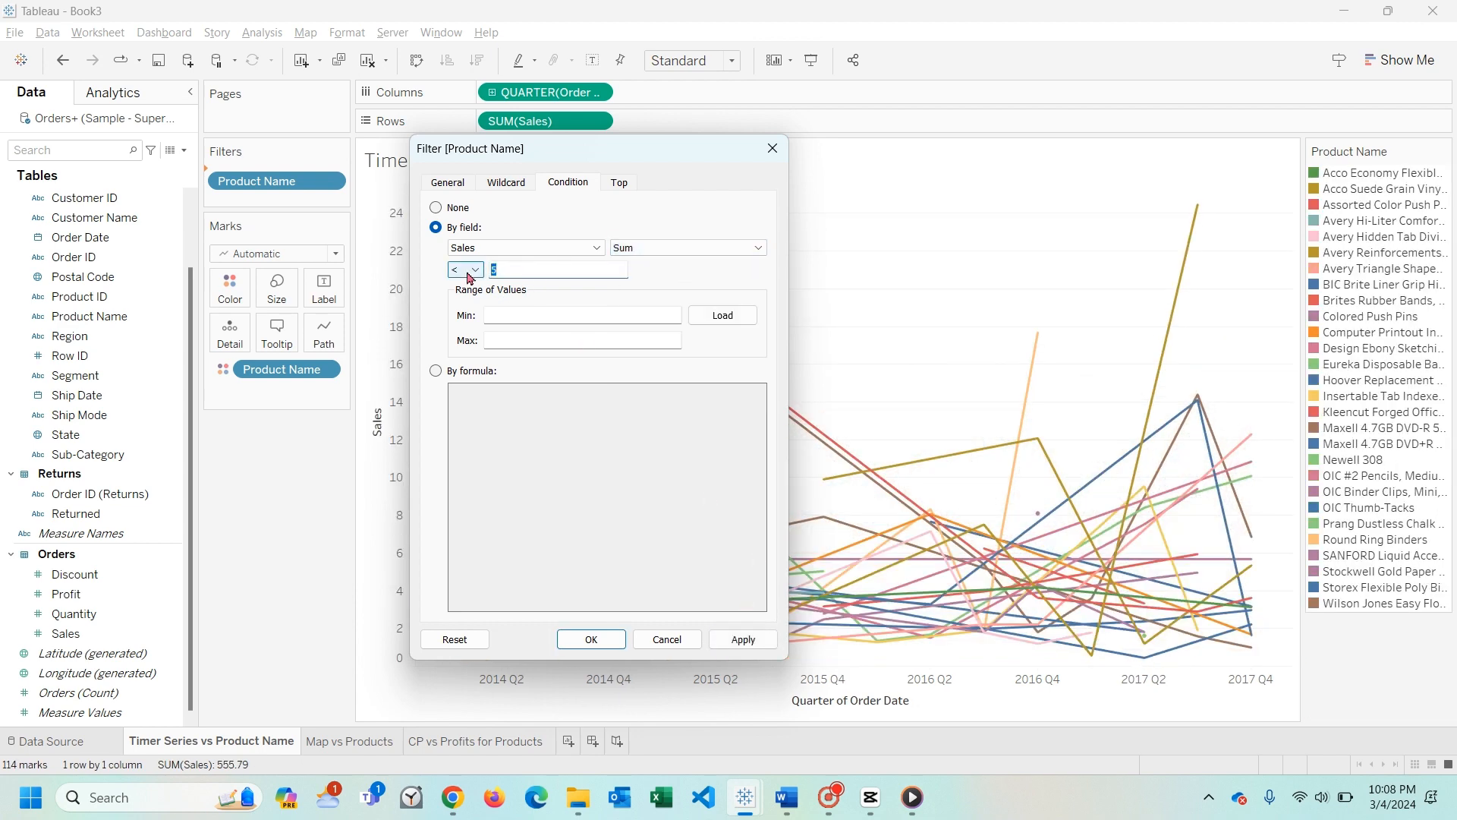
pyautogui.write('10')
pyautogui.click(743, 639)
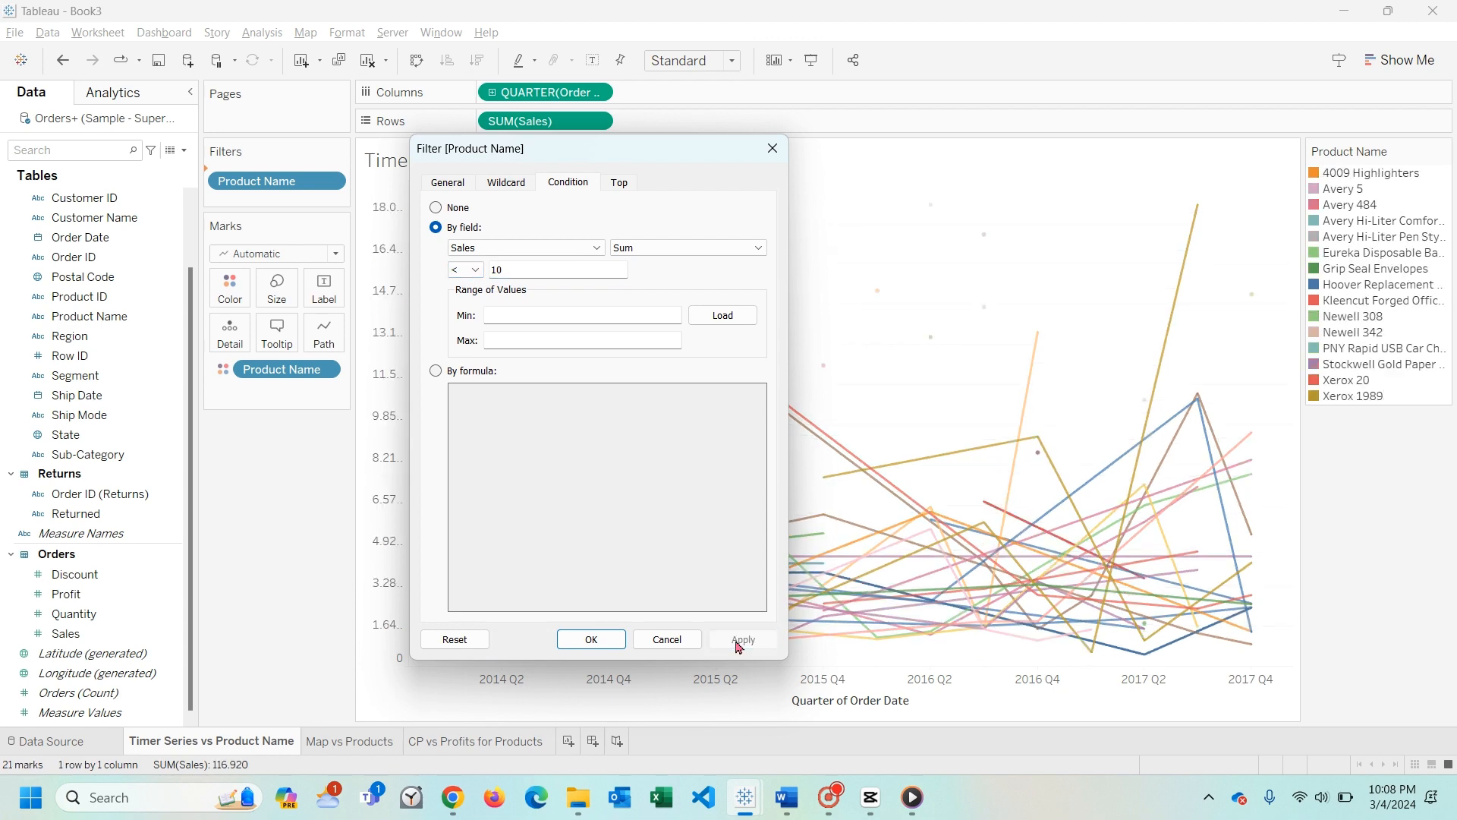
pyautogui.click(539, 270)
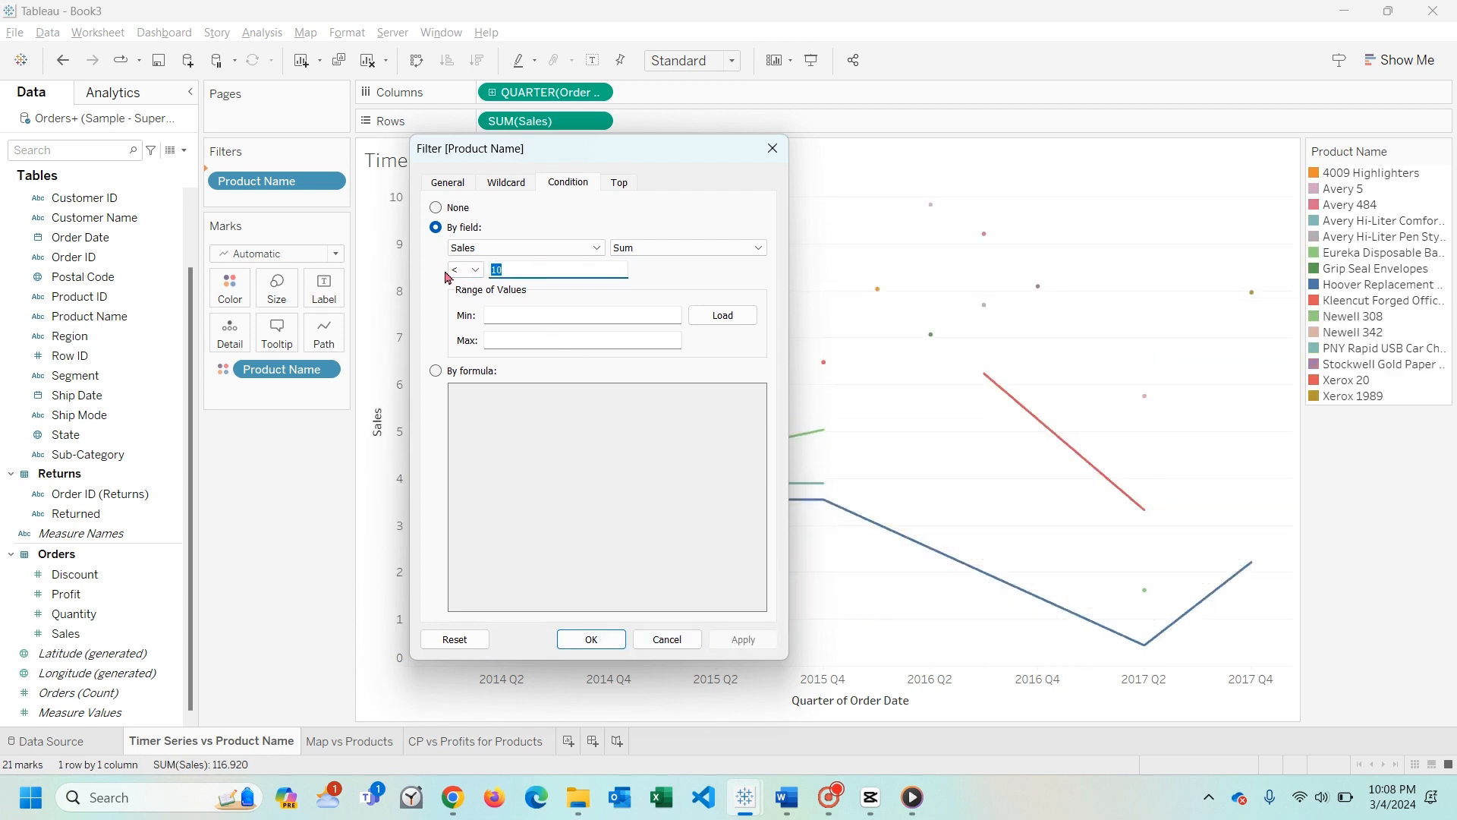
pyautogui.write('15')
pyautogui.click(743, 640)
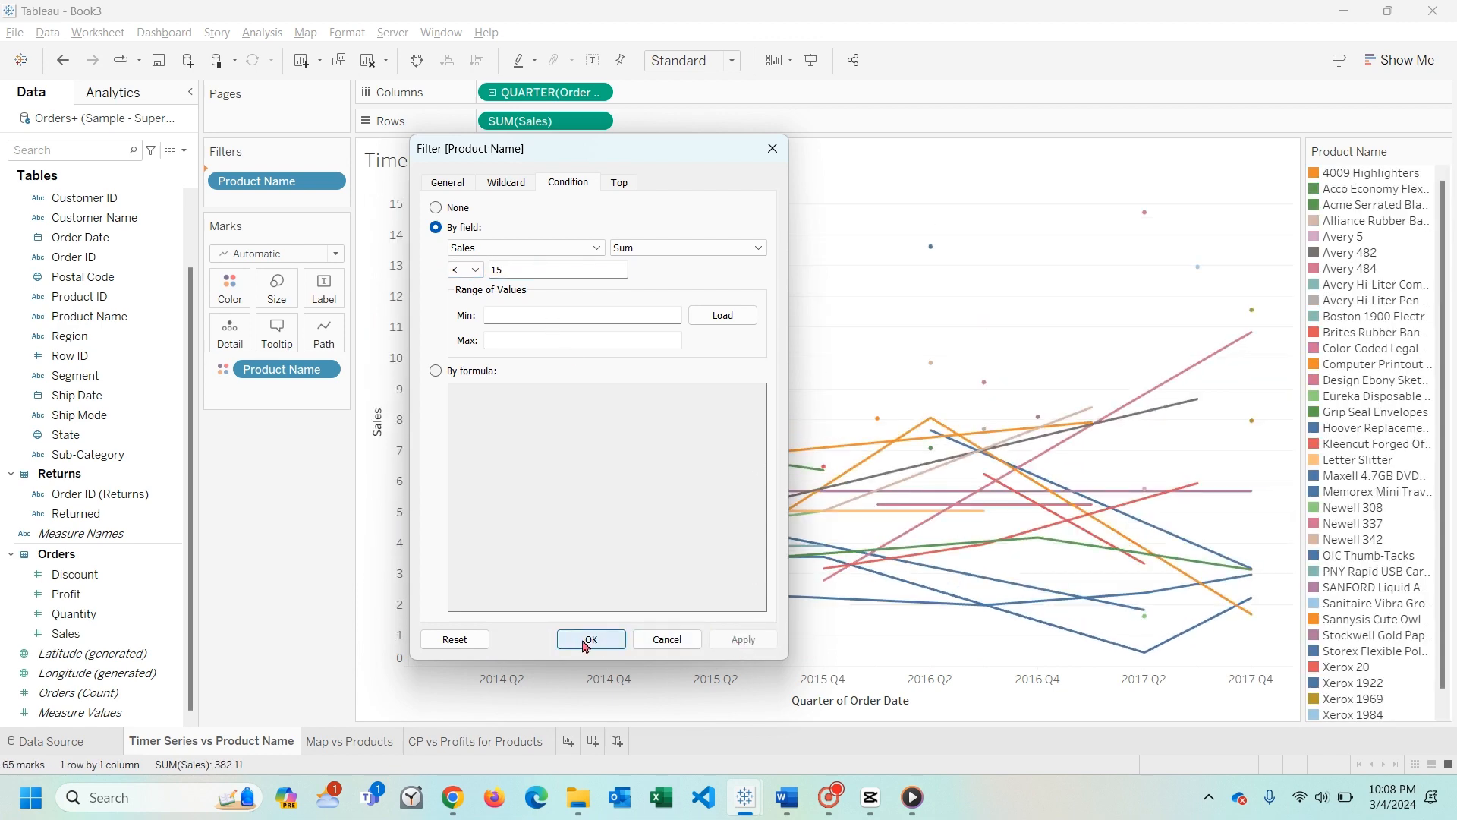
pyautogui.click(590, 639)
# - Color the lines by Sub-Category instead of Product Name and remove the Product Name filter
pyautogui.moveTo(632, 626)
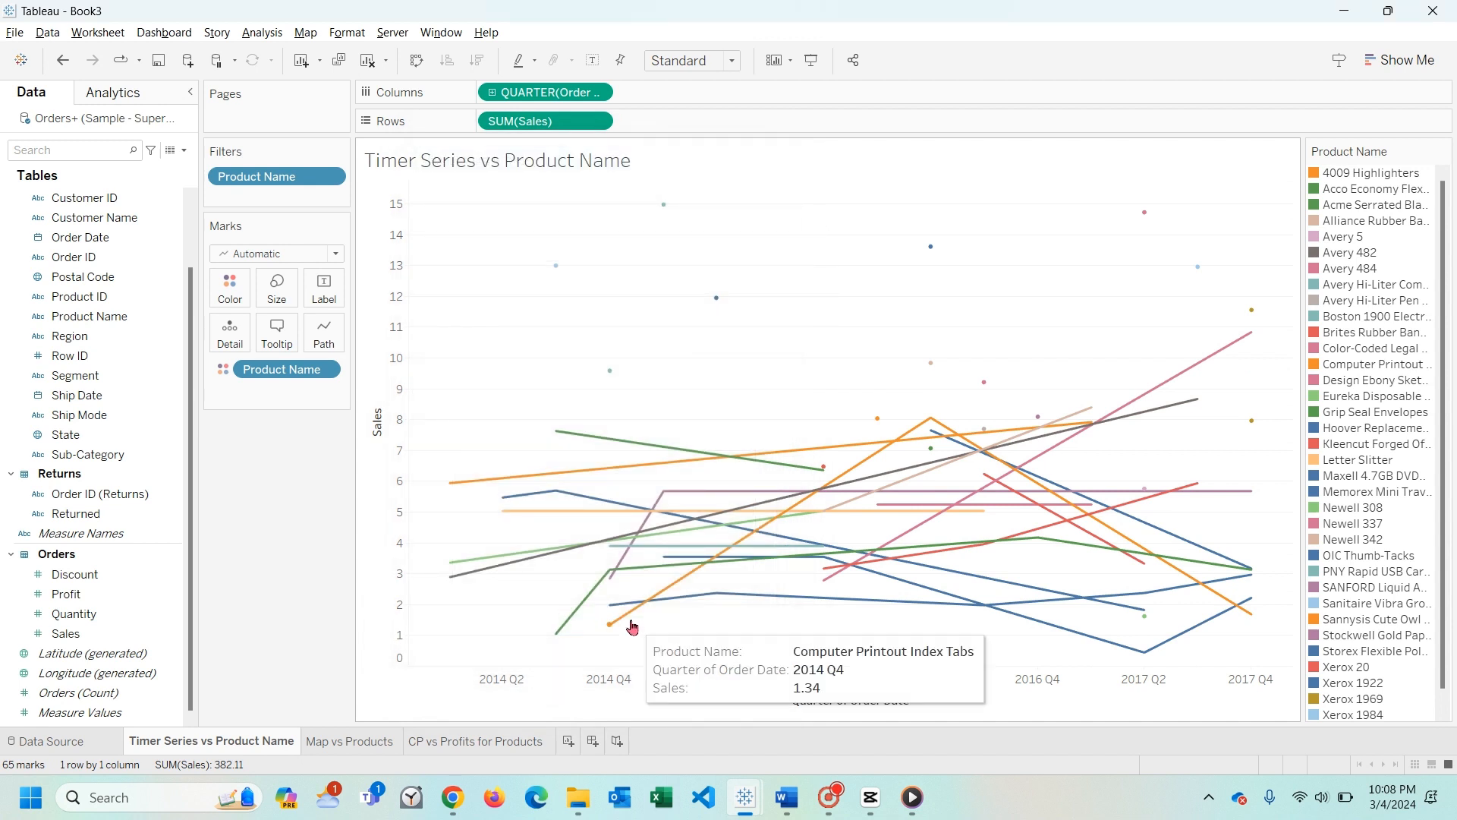
pyautogui.moveTo(974, 442)
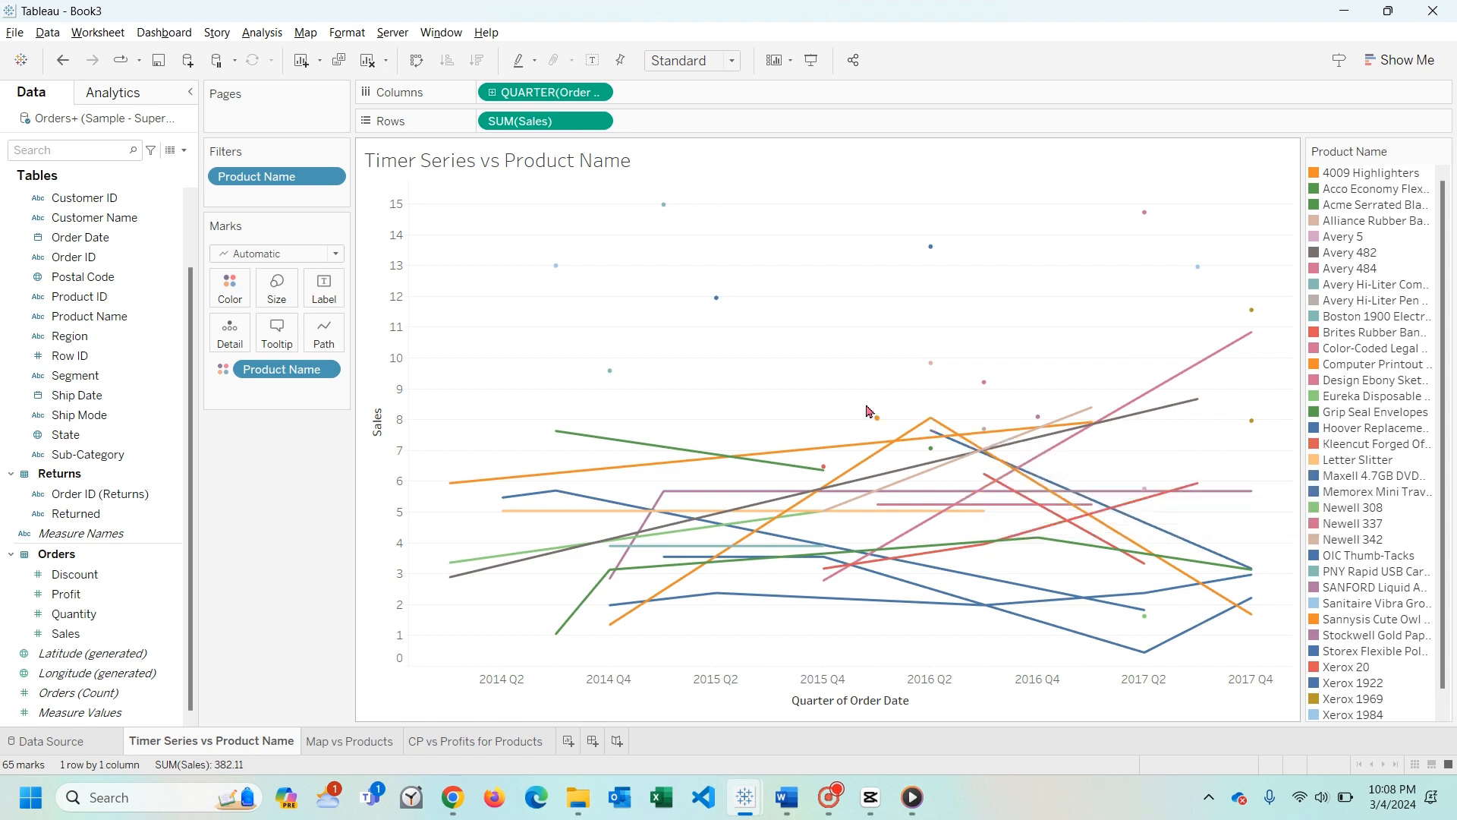
pyautogui.click(84, 457)
pyautogui.moveTo(84, 458); pyautogui.dragTo(231, 292)
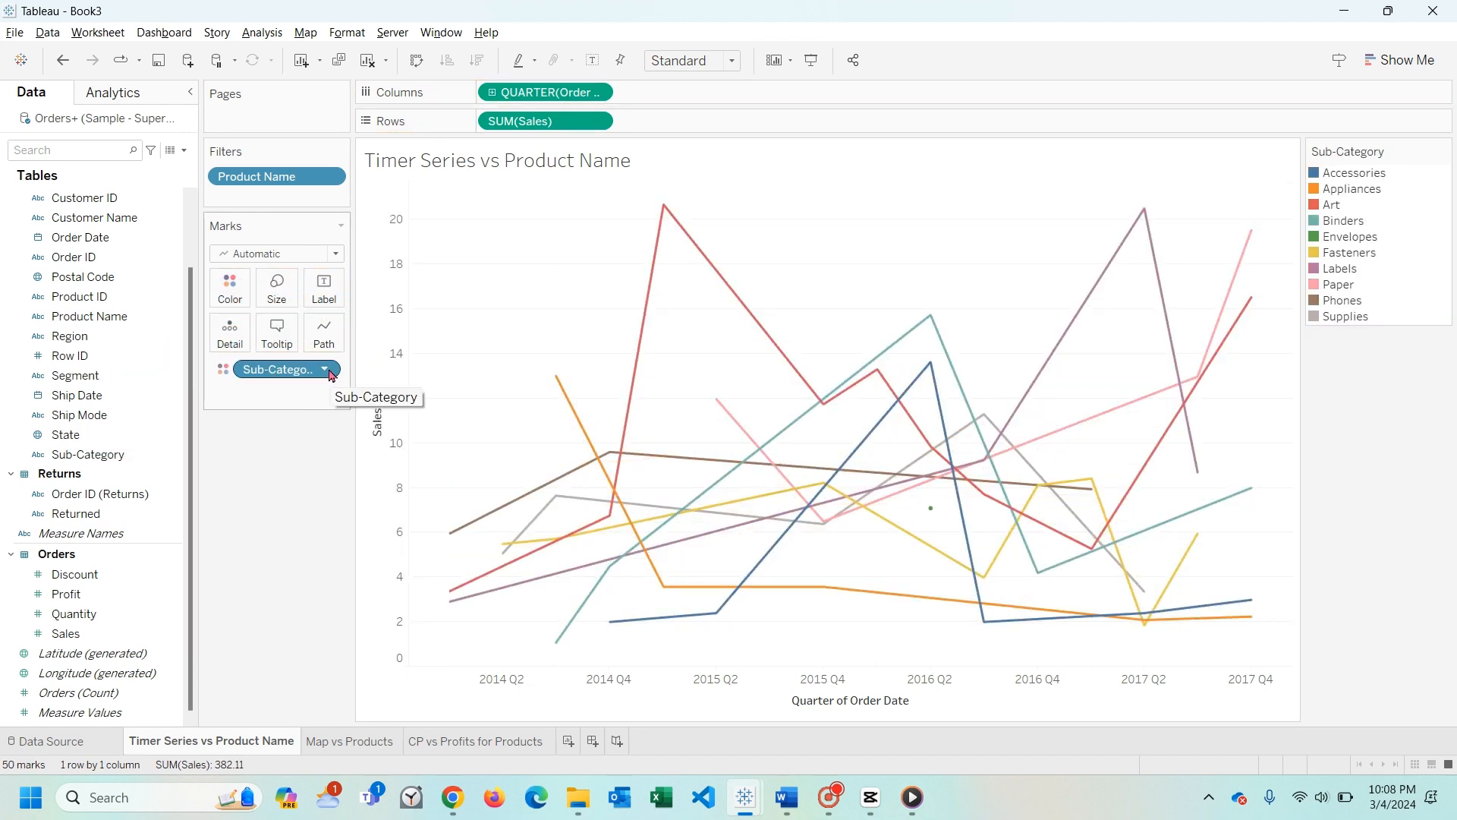
pyautogui.click(334, 176)
pyautogui.click(311, 387)
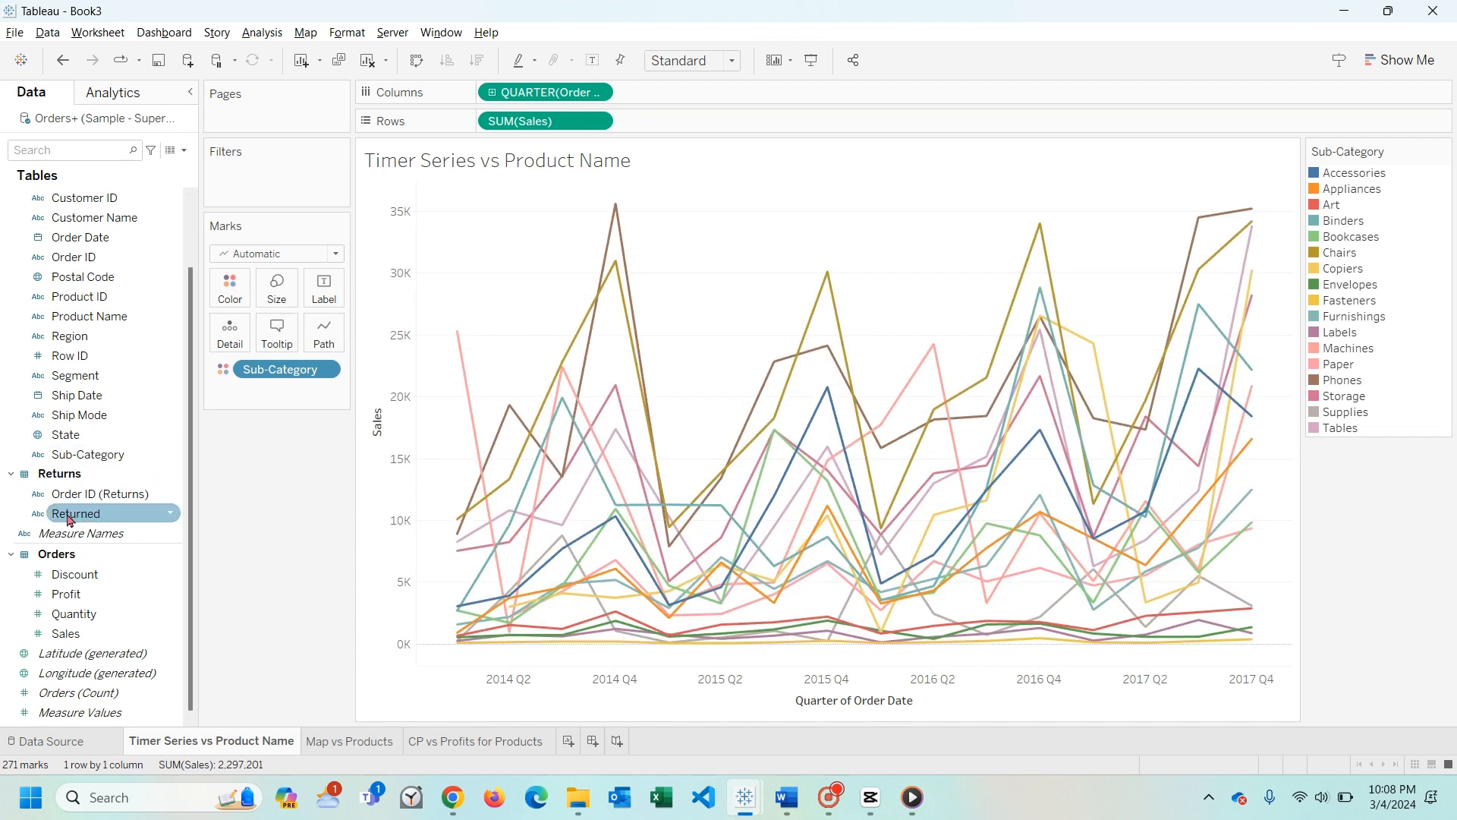
# - Add a Sub-Category filter with a by-field condition keeping Average Sales < 100
pyautogui.moveTo(87, 454); pyautogui.dragTo(308, 196)
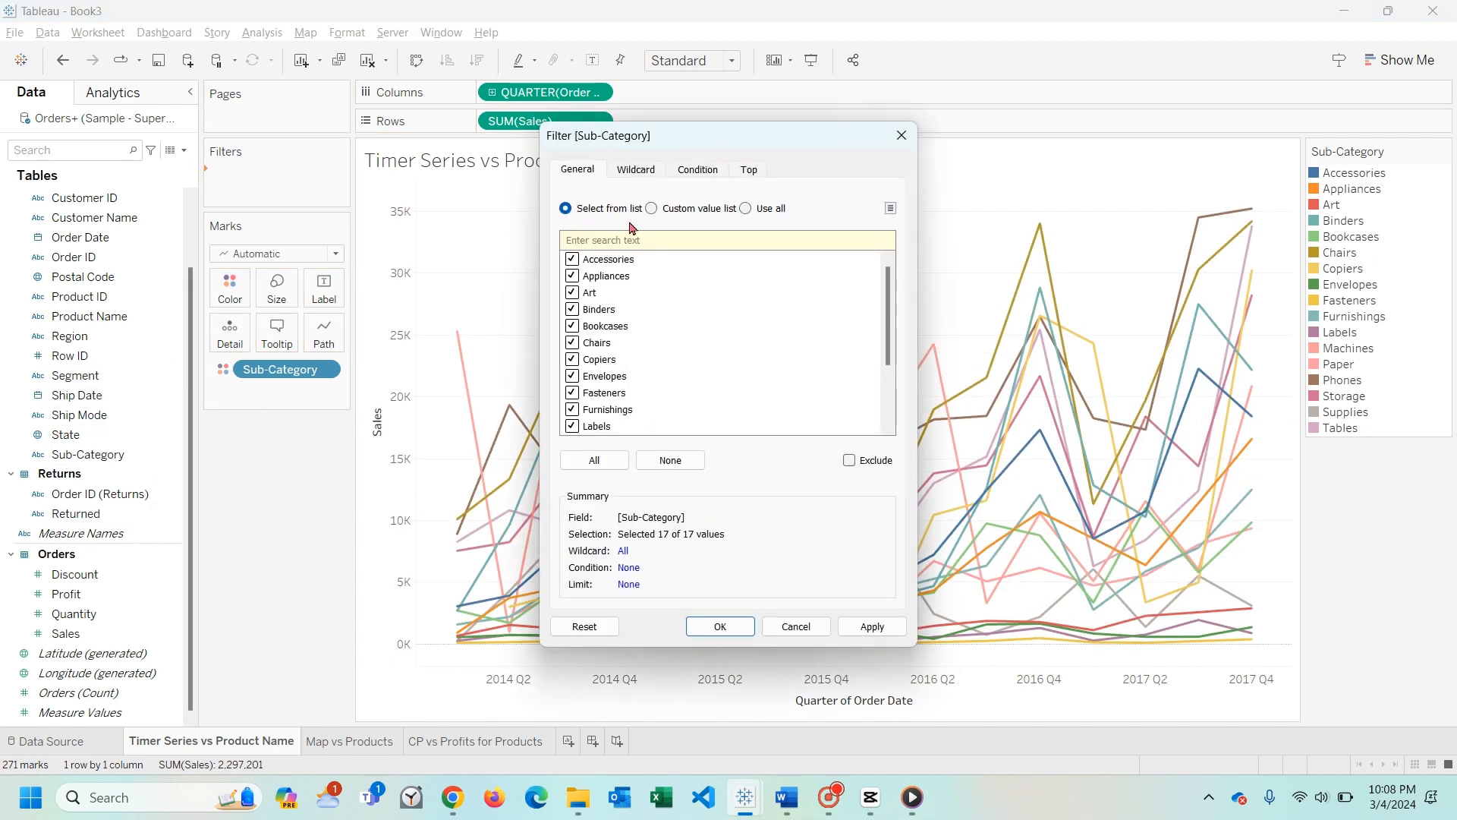
pyautogui.click(694, 172)
pyautogui.click(588, 219)
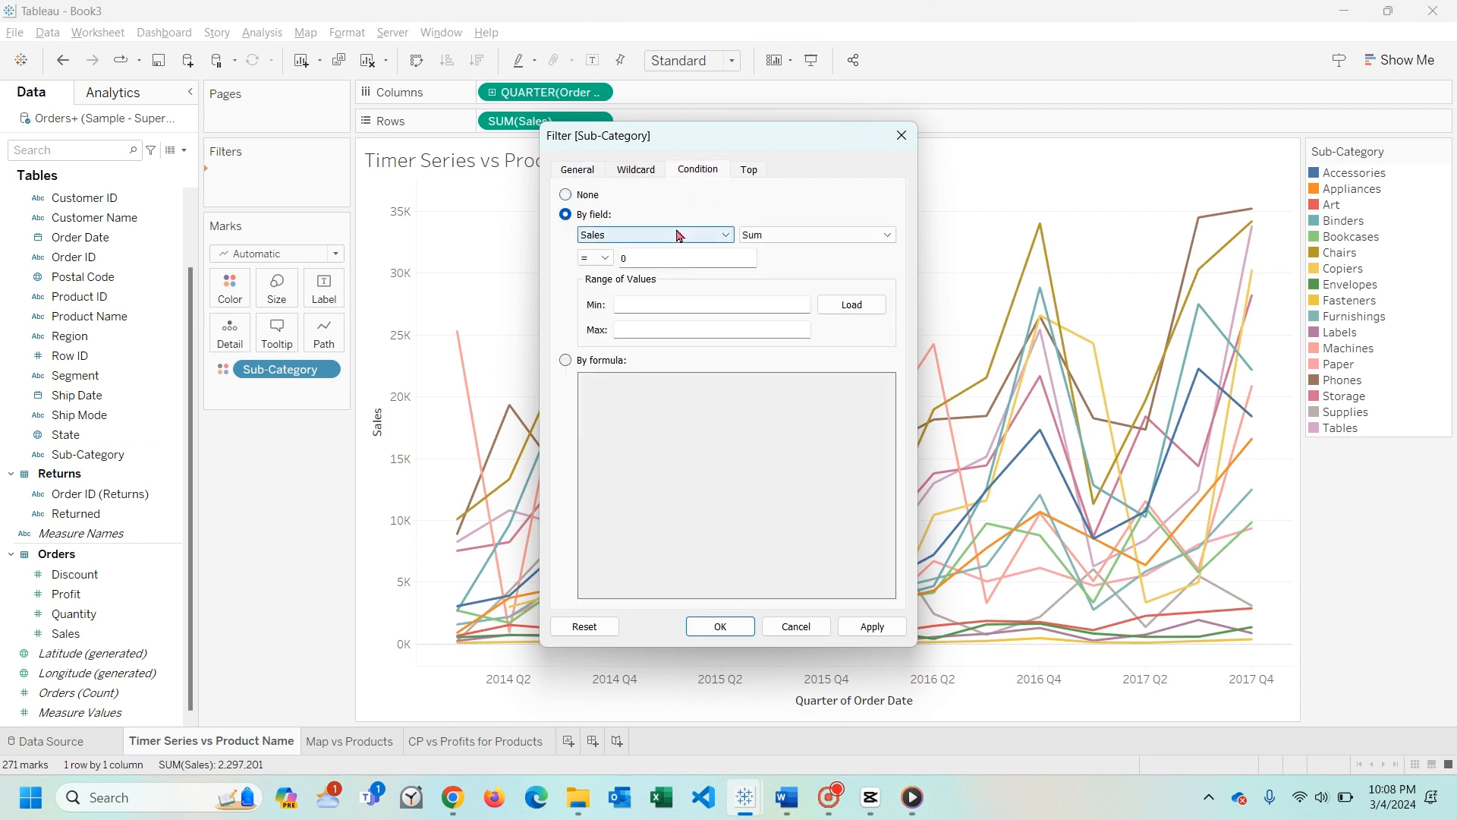
pyautogui.click(838, 241)
pyautogui.click(839, 257)
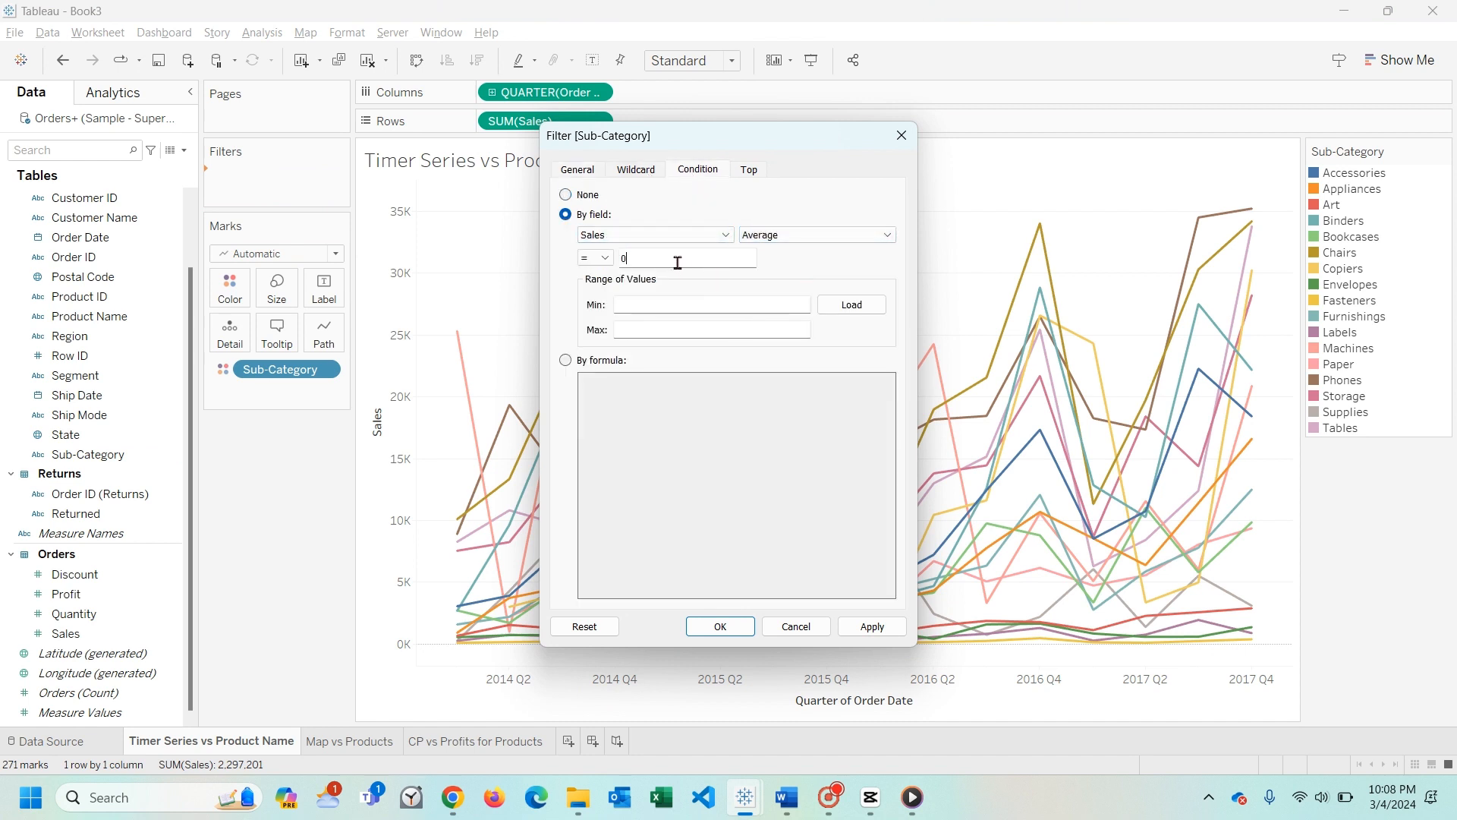
pyautogui.click(595, 258)
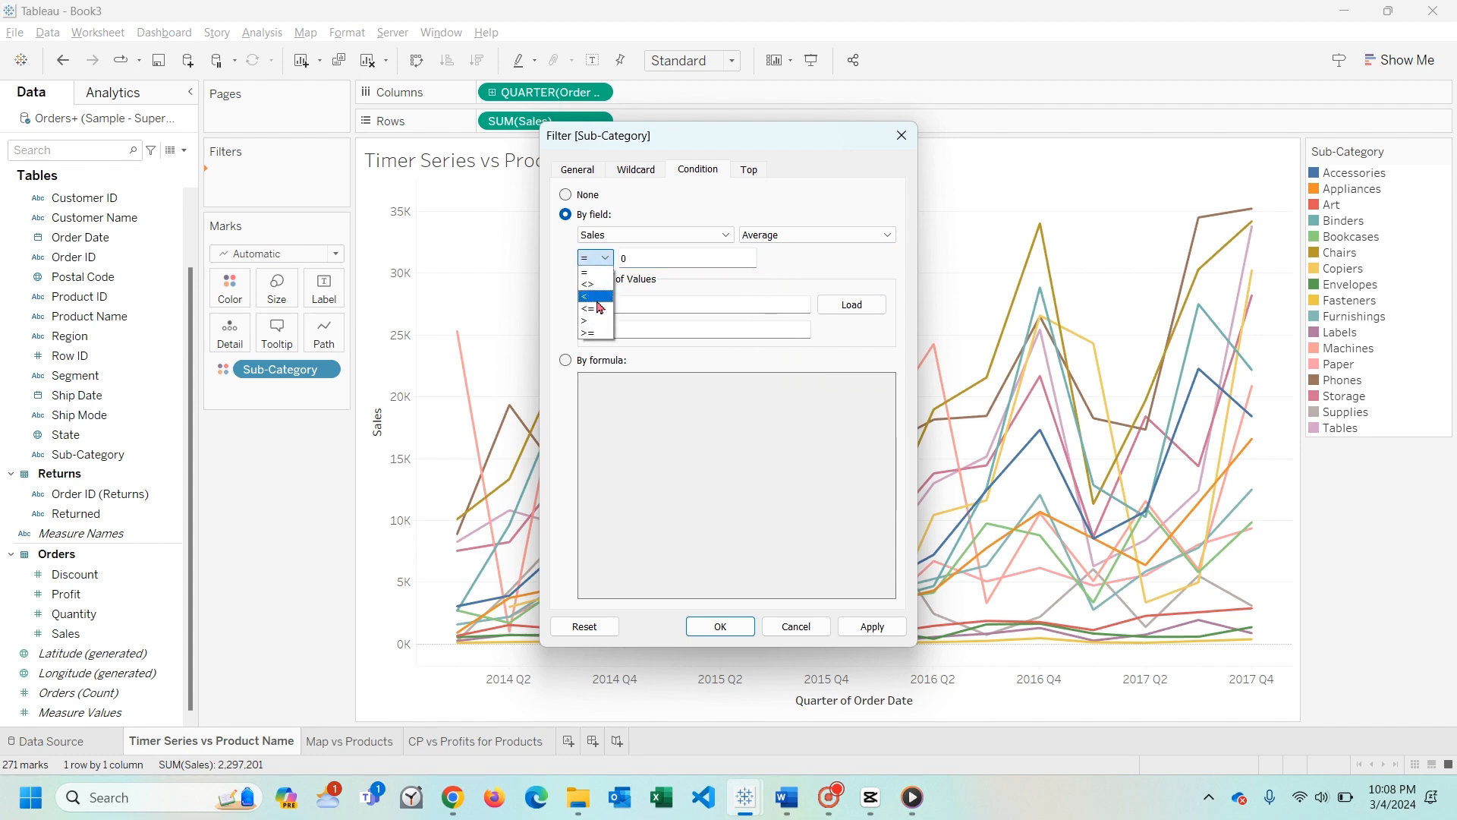
pyautogui.click(602, 307)
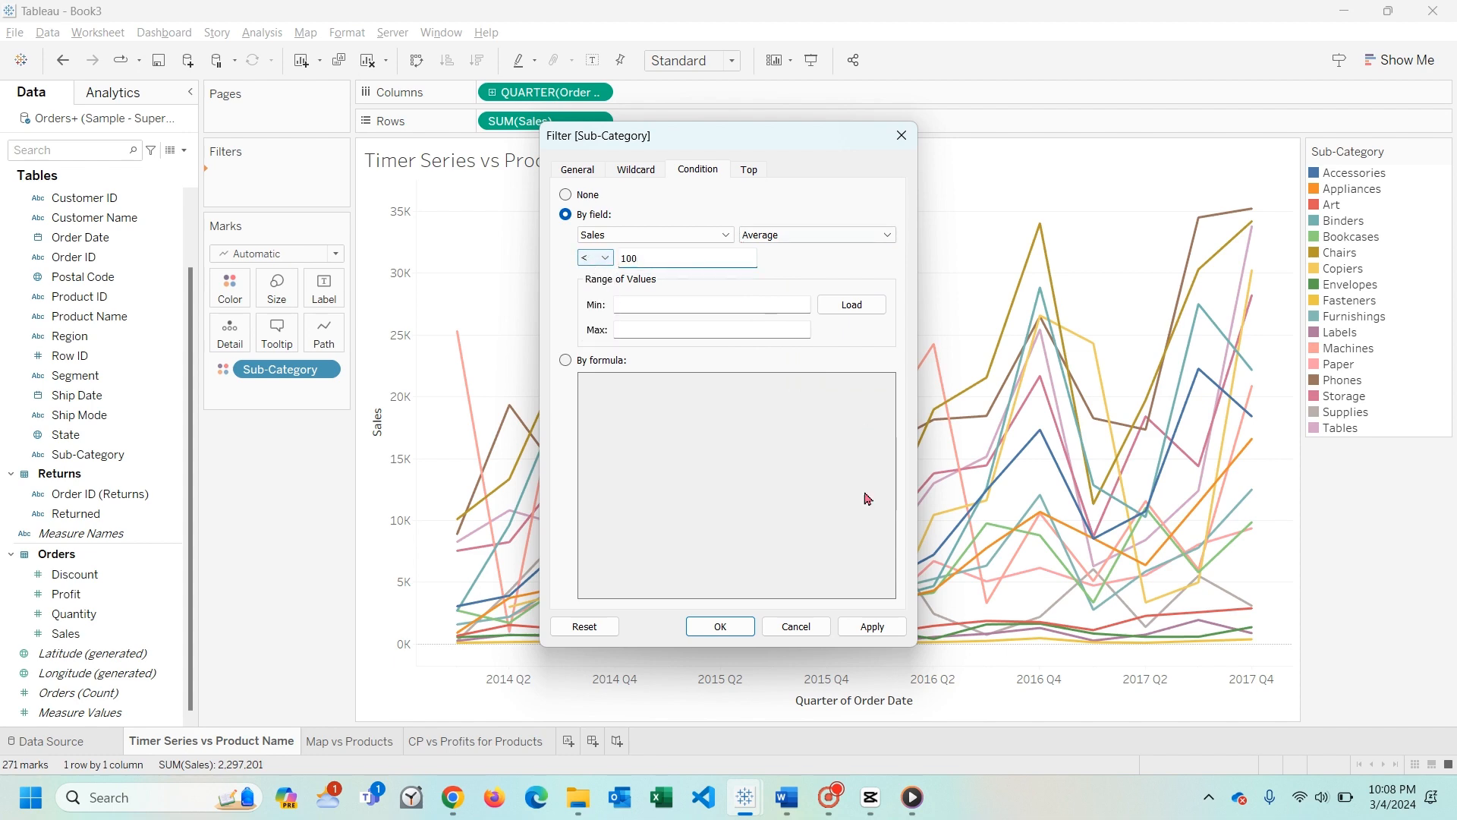
pyautogui.click(858, 629)
pyautogui.click(753, 636)
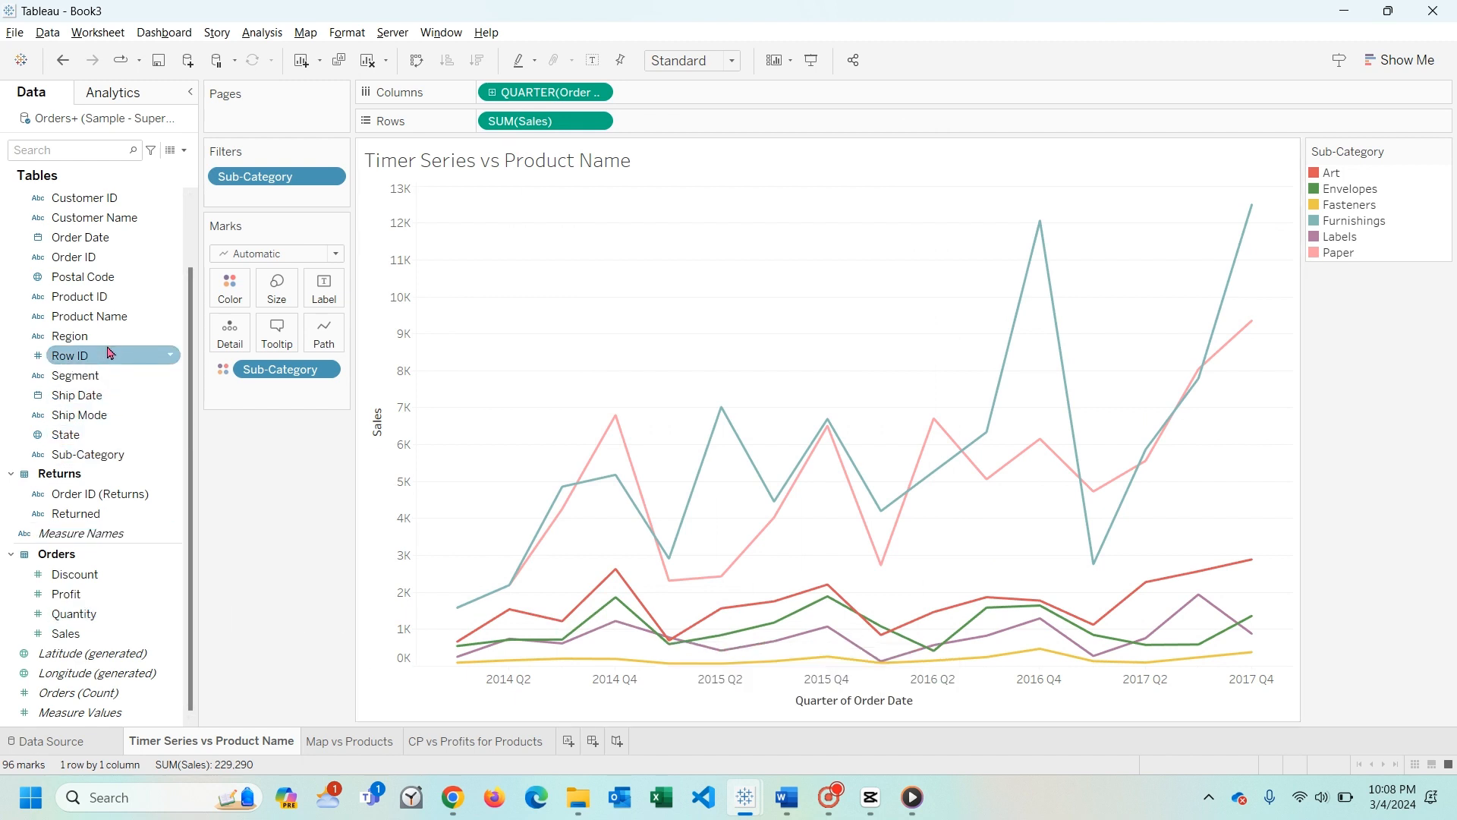
# - Label the chart's lines with Sub-Category
pyautogui.moveTo(91, 453); pyautogui.dragTo(324, 290)
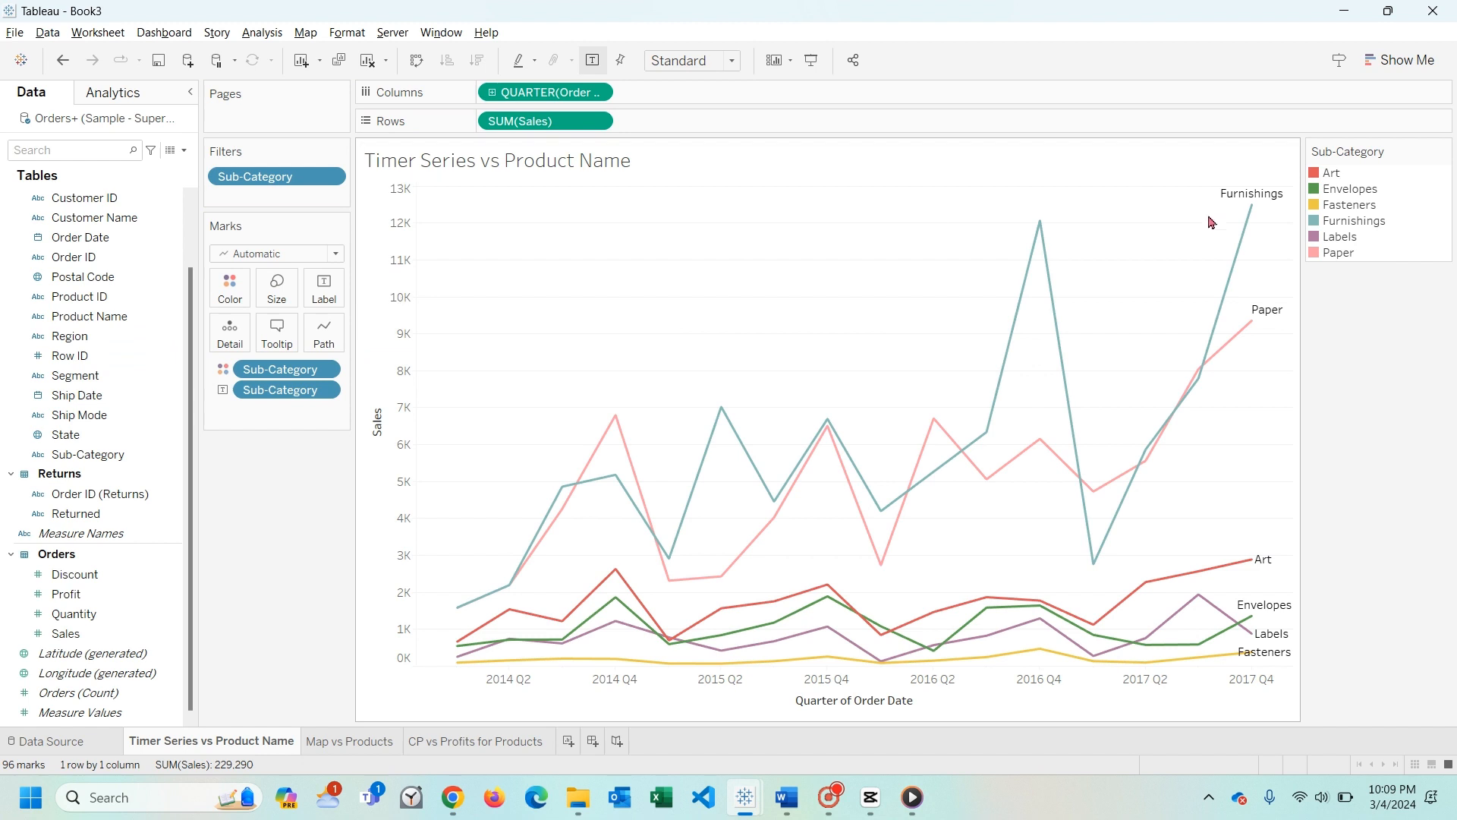
pyautogui.moveTo(1279, 663)
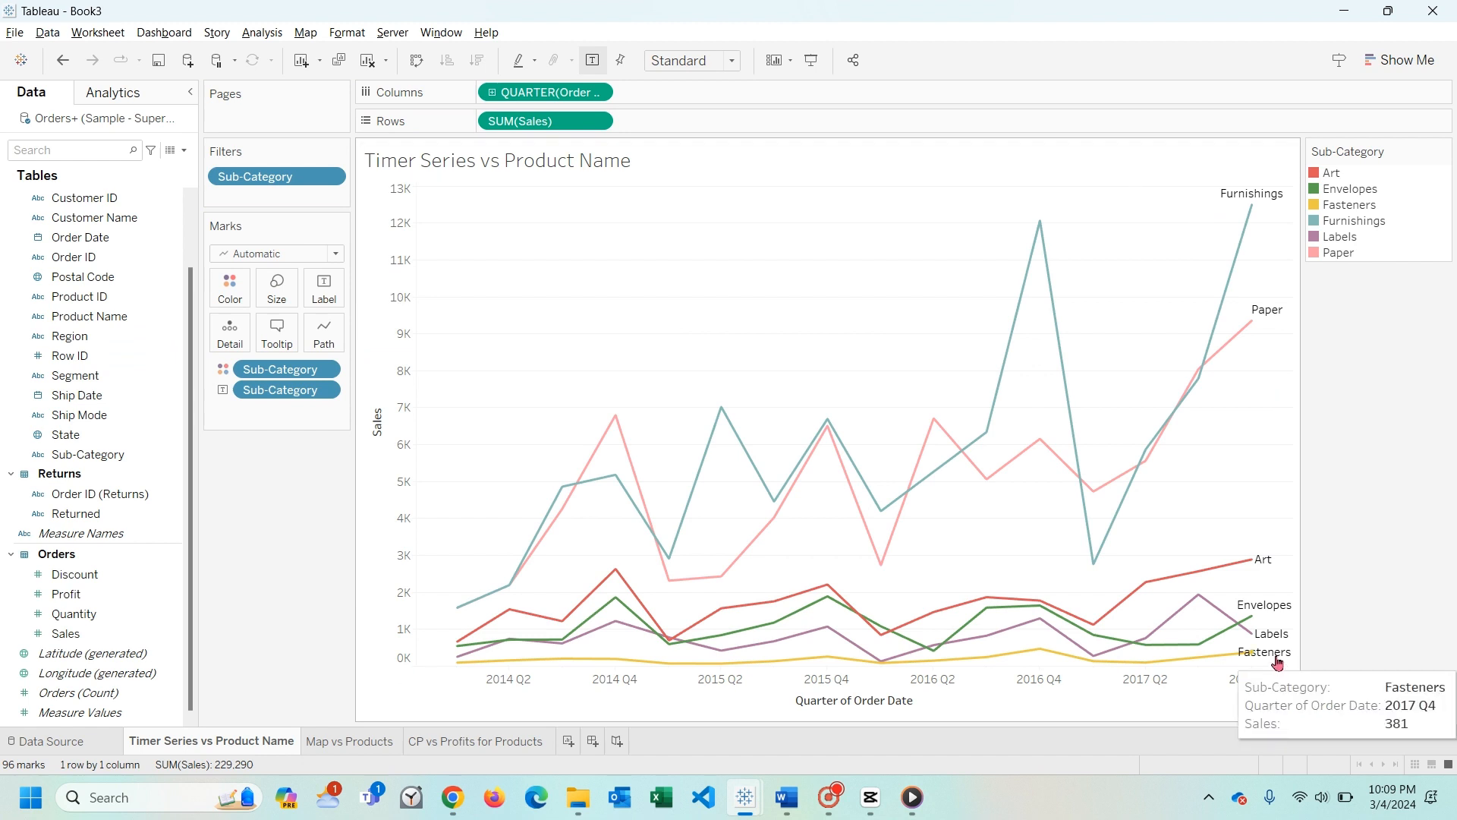
pyautogui.moveTo(1281, 606)
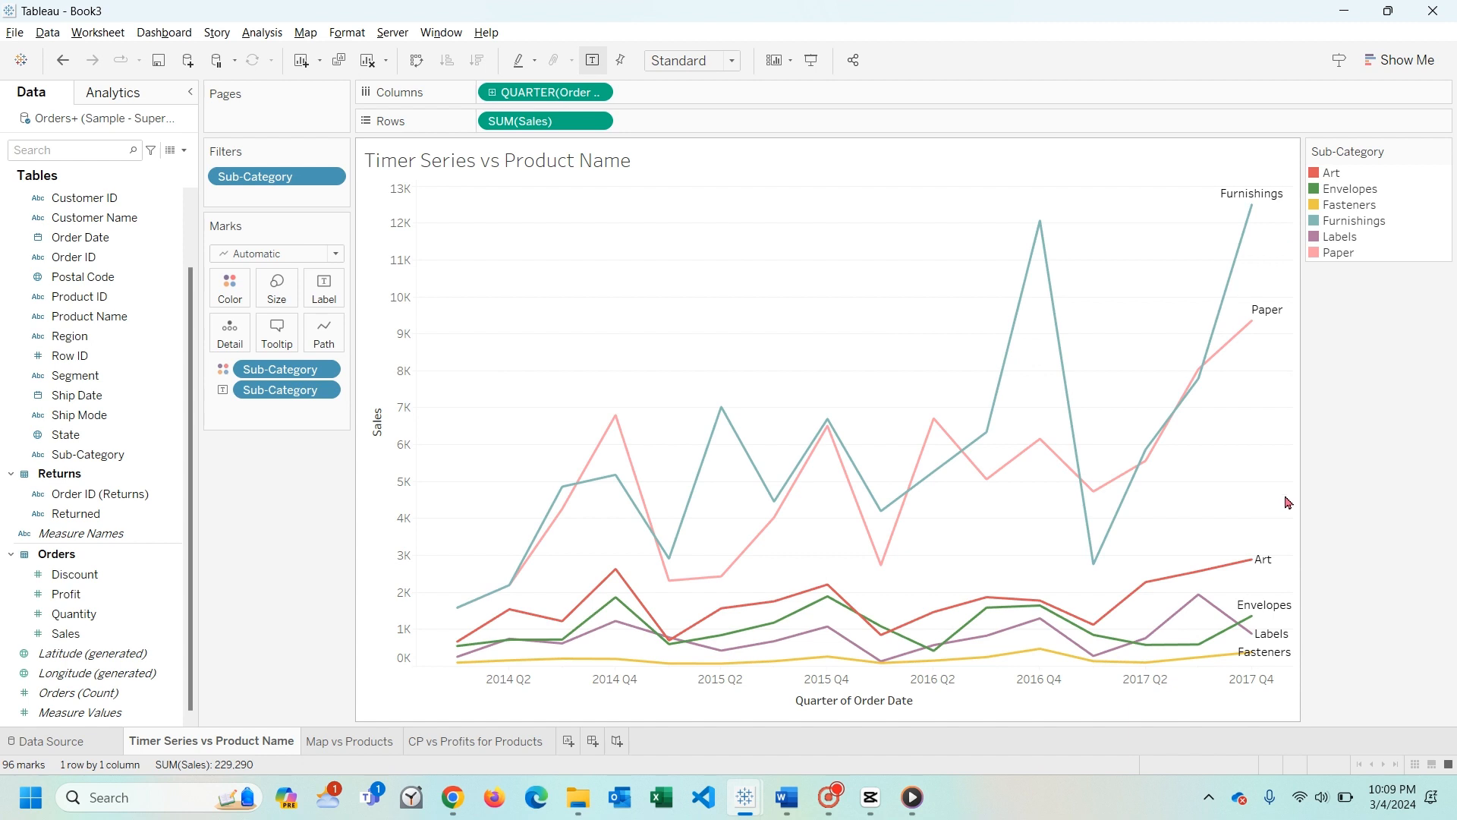
# - On the Map vs Products worksheet, combine State and Country into a hierarchy named Geography
pyautogui.click(336, 744)
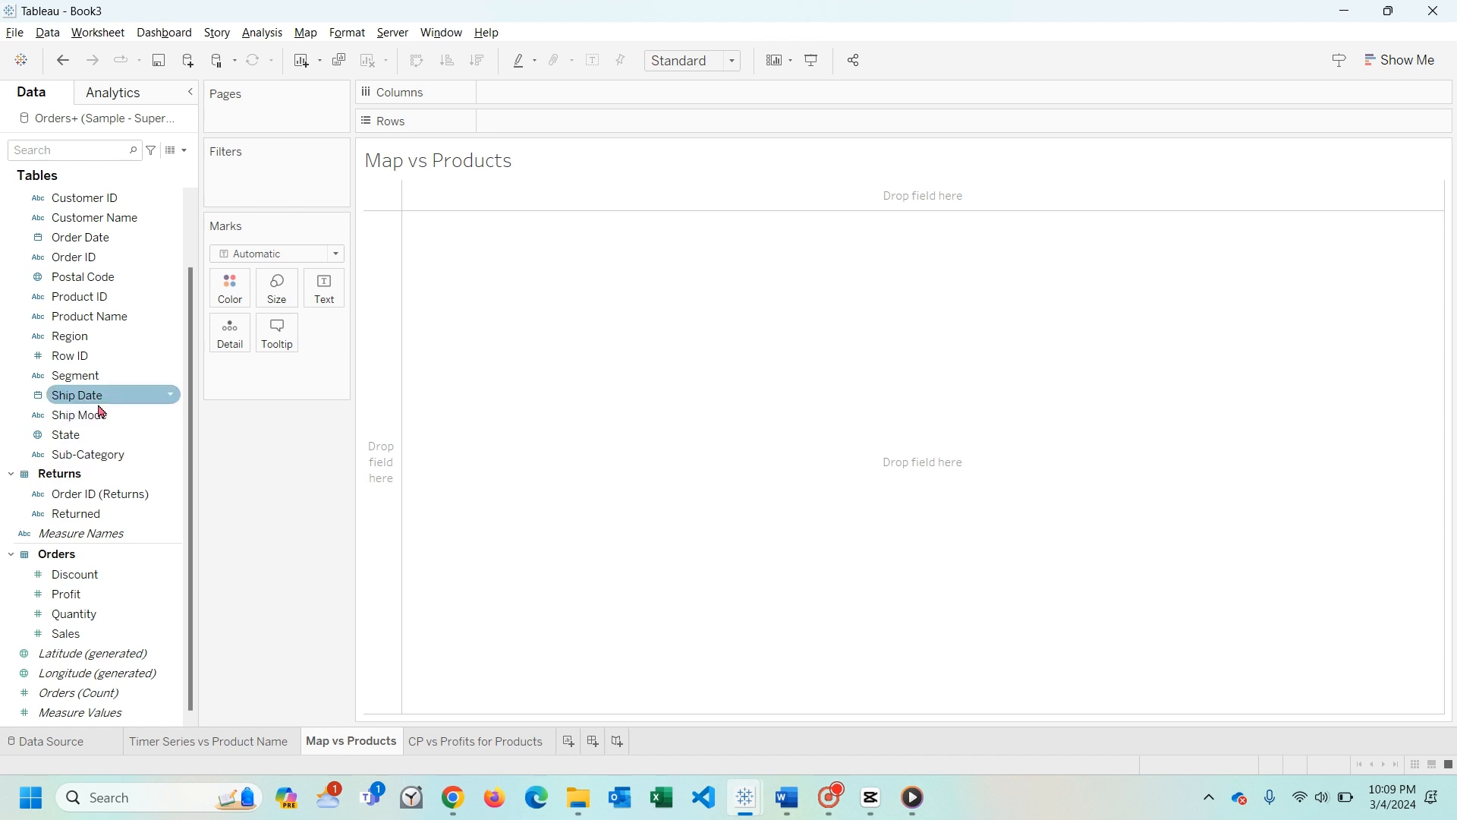
pyautogui.scroll(1, 94, 480)
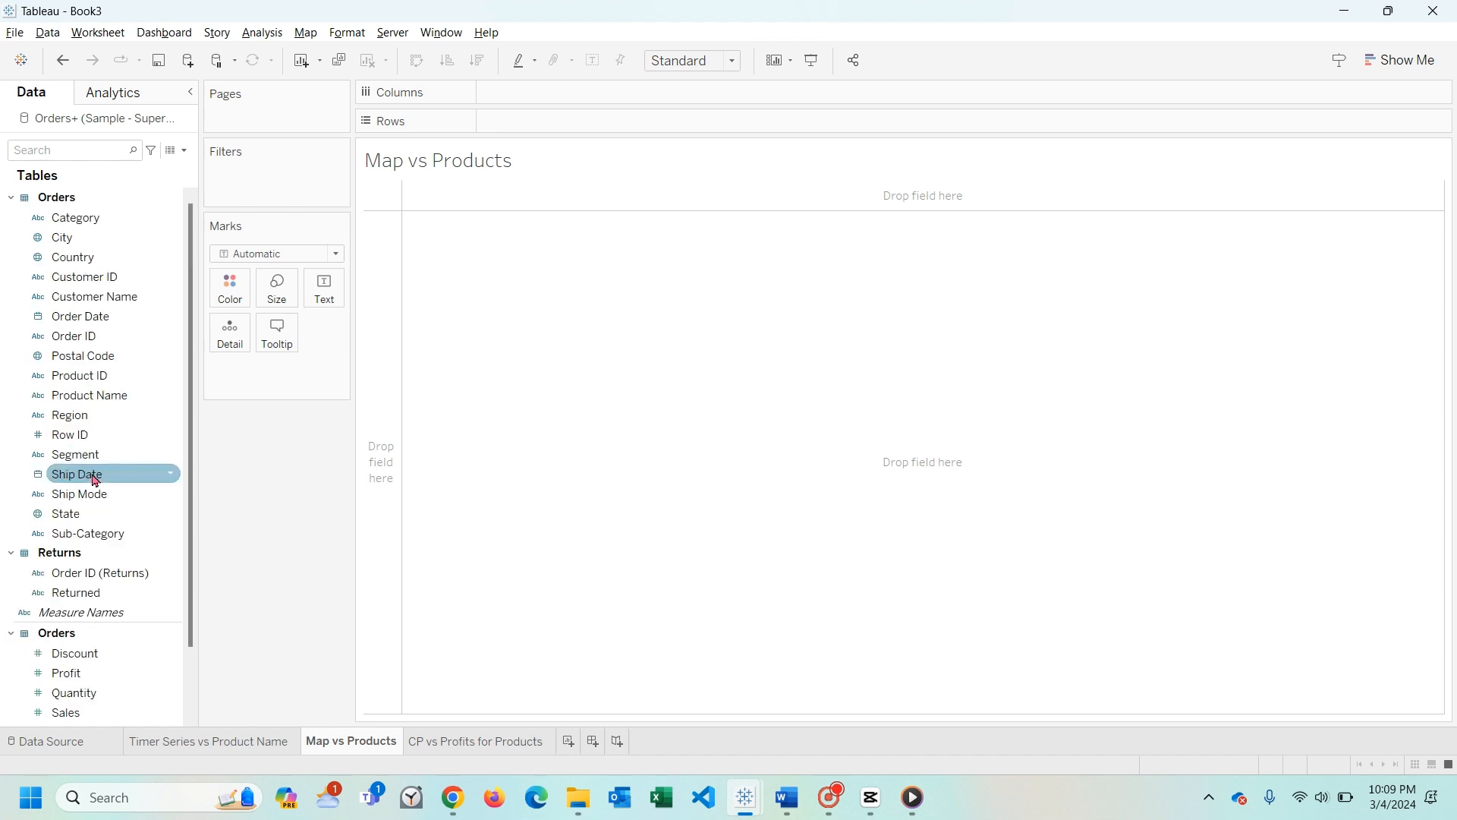
pyautogui.click(79, 236)
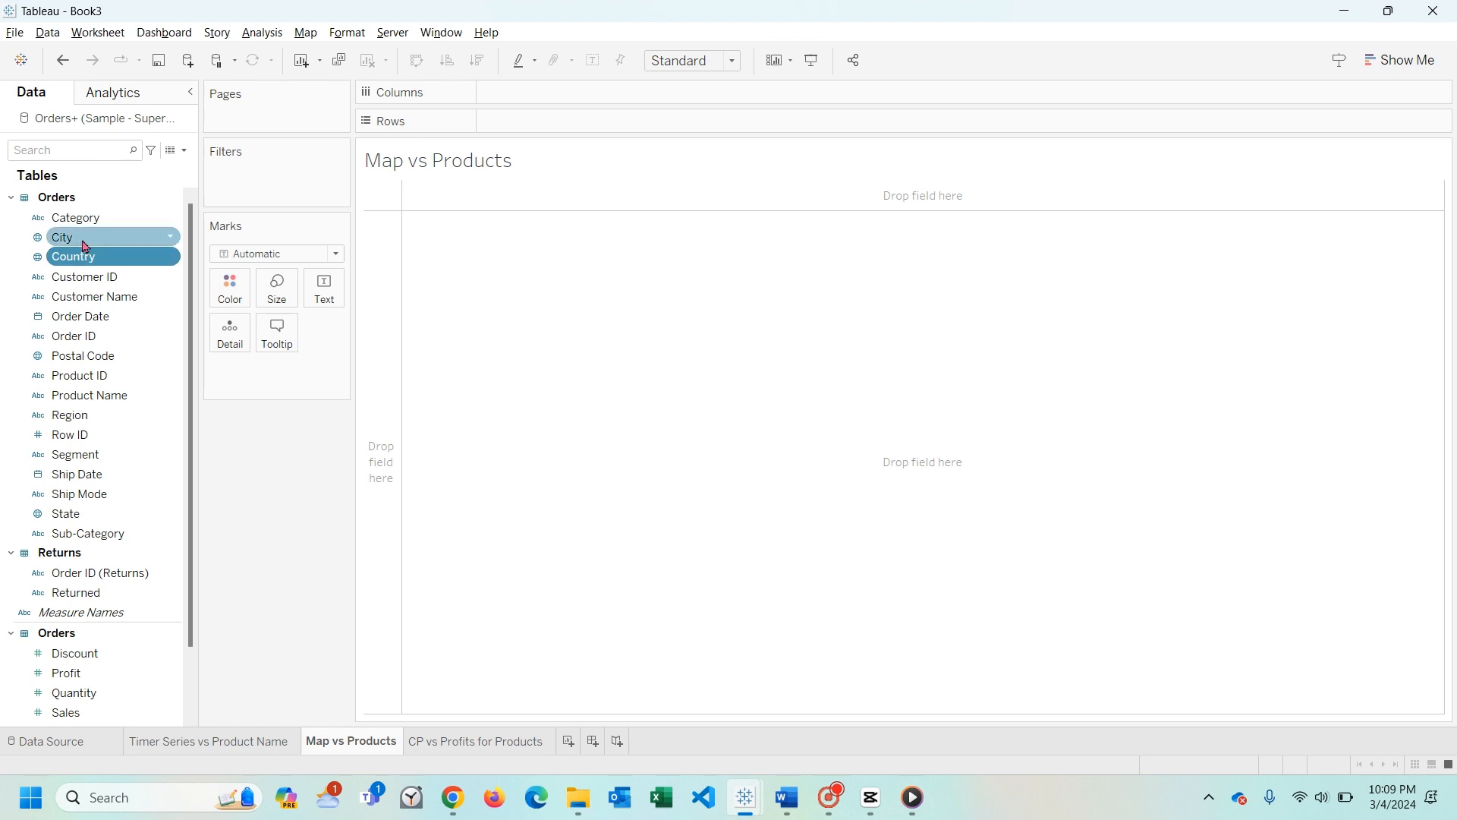
pyautogui.click(83, 517)
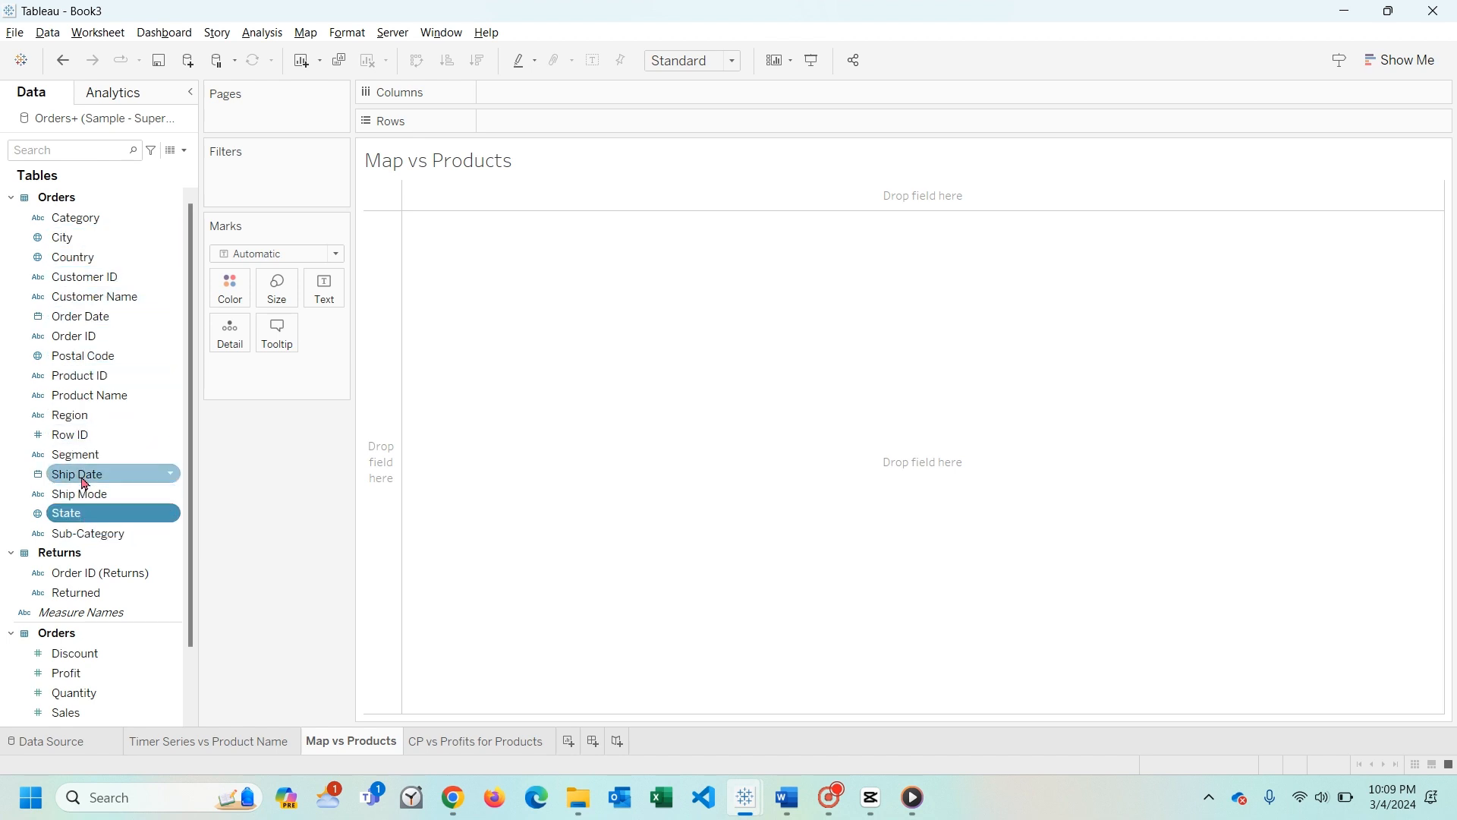
pyautogui.moveTo(77, 518); pyautogui.dragTo(85, 266)
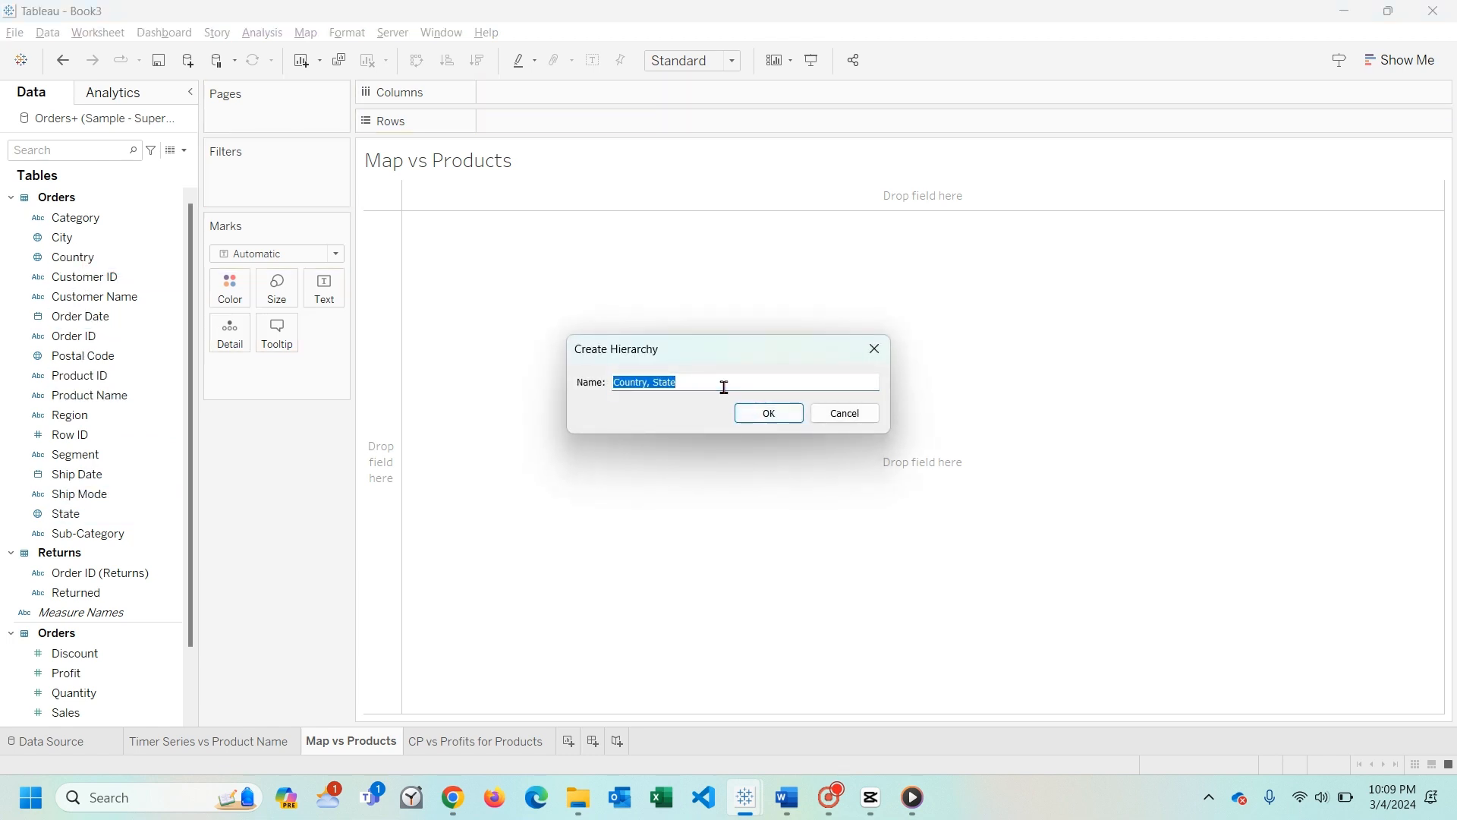
pyautogui.write('Geography')
pyautogui.press('Return')
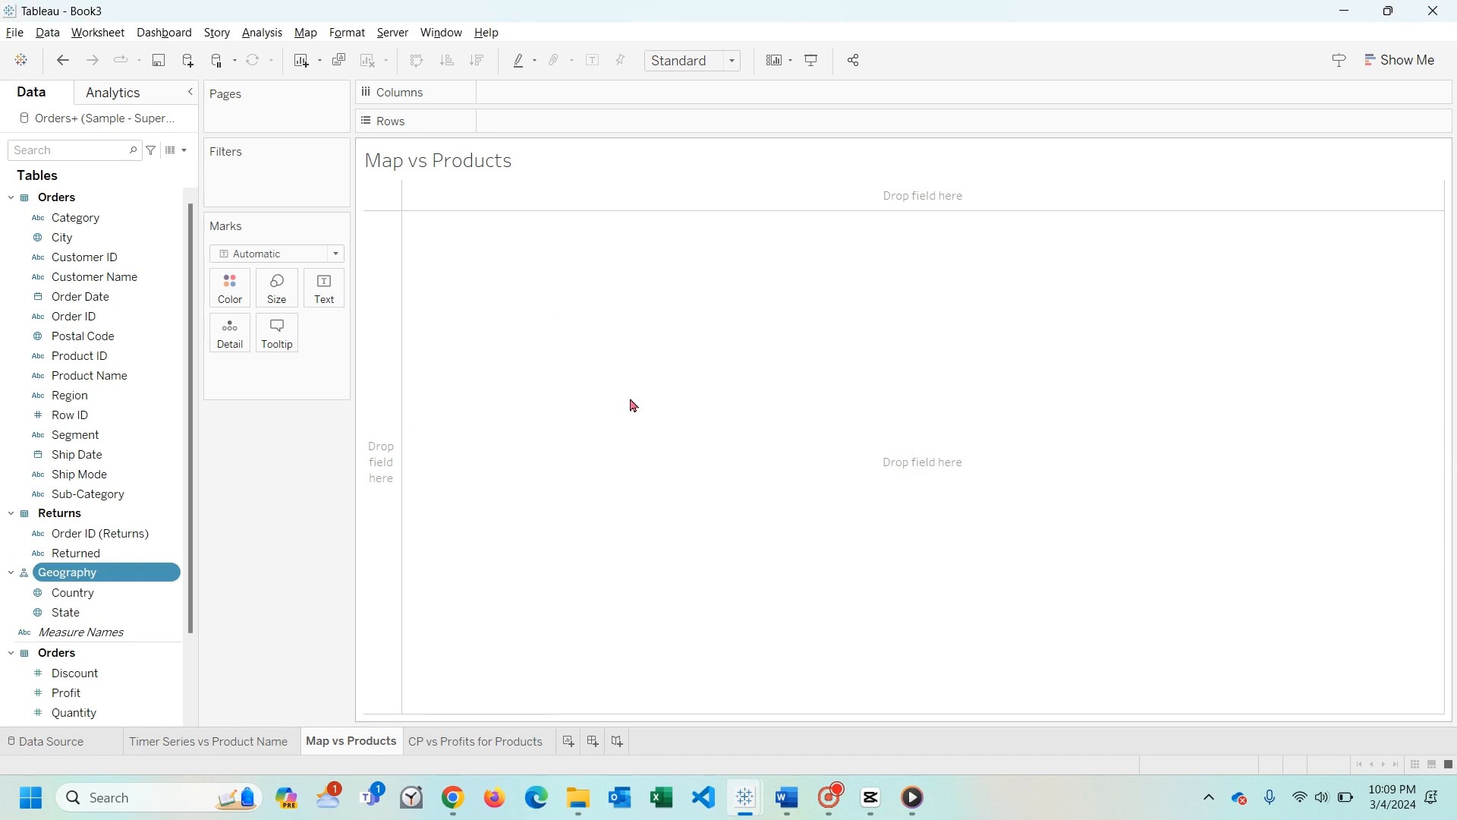
# - Add City and Postal Code to the Geography hierarchy below State
pyautogui.moveTo(61, 237); pyautogui.dragTo(89, 627)
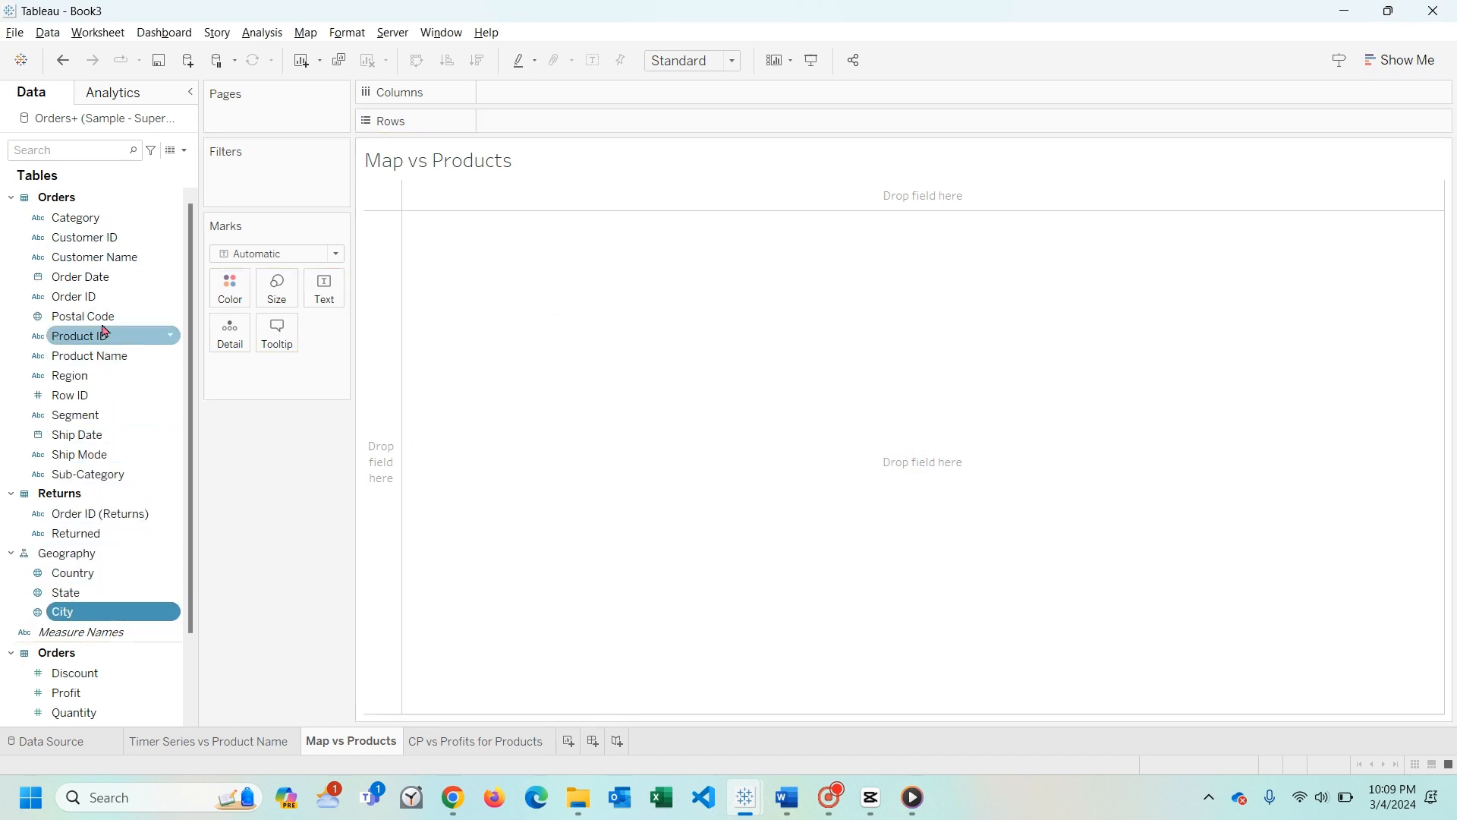
pyautogui.moveTo(102, 316); pyautogui.dragTo(104, 621)
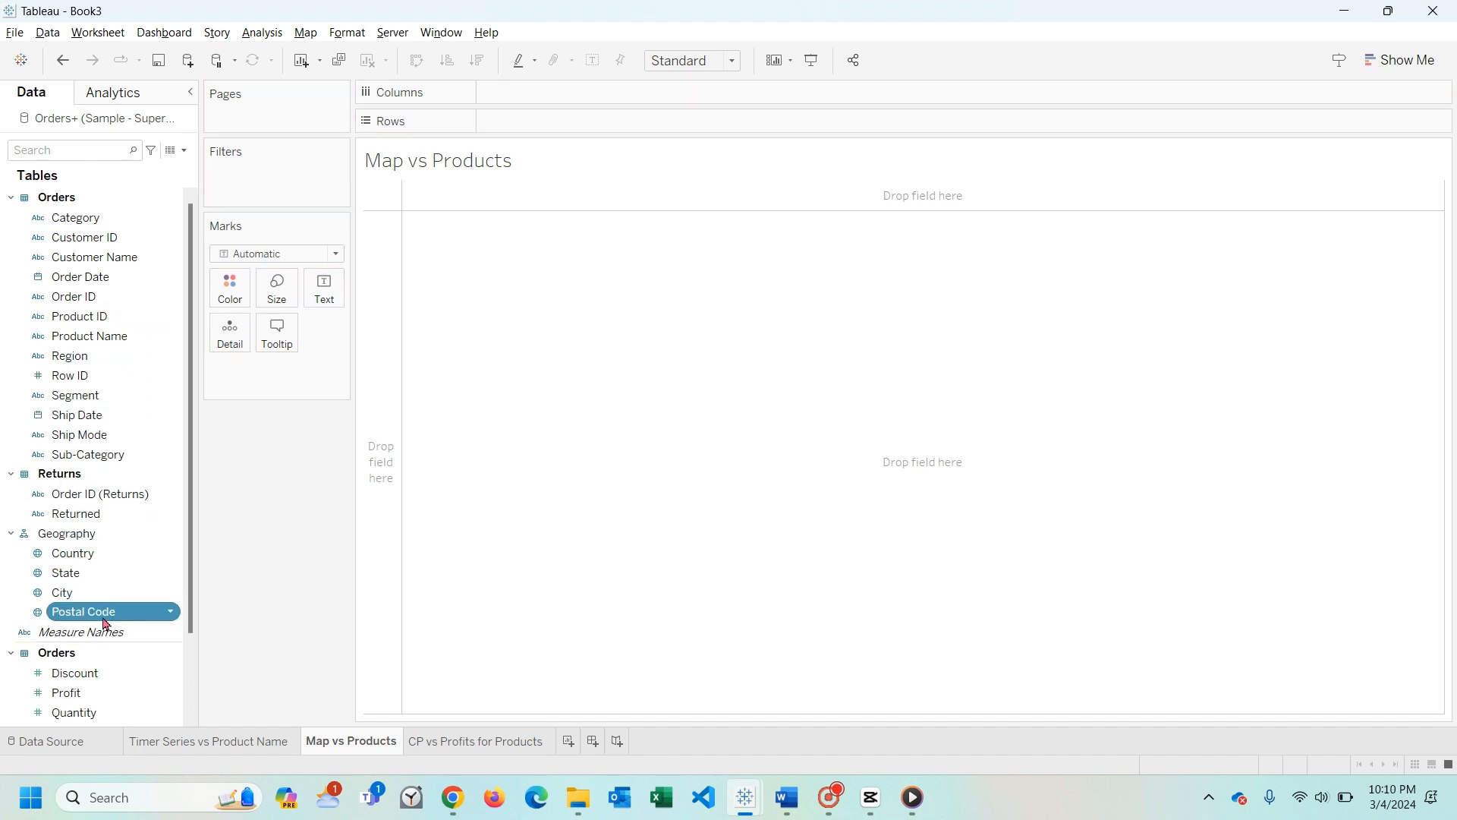
# - Plot the Geography hierarchy as a map on the sheet and size the marks by total Sales
pyautogui.click(63, 534)
pyautogui.moveTo(63, 545); pyautogui.dragTo(776, 428)
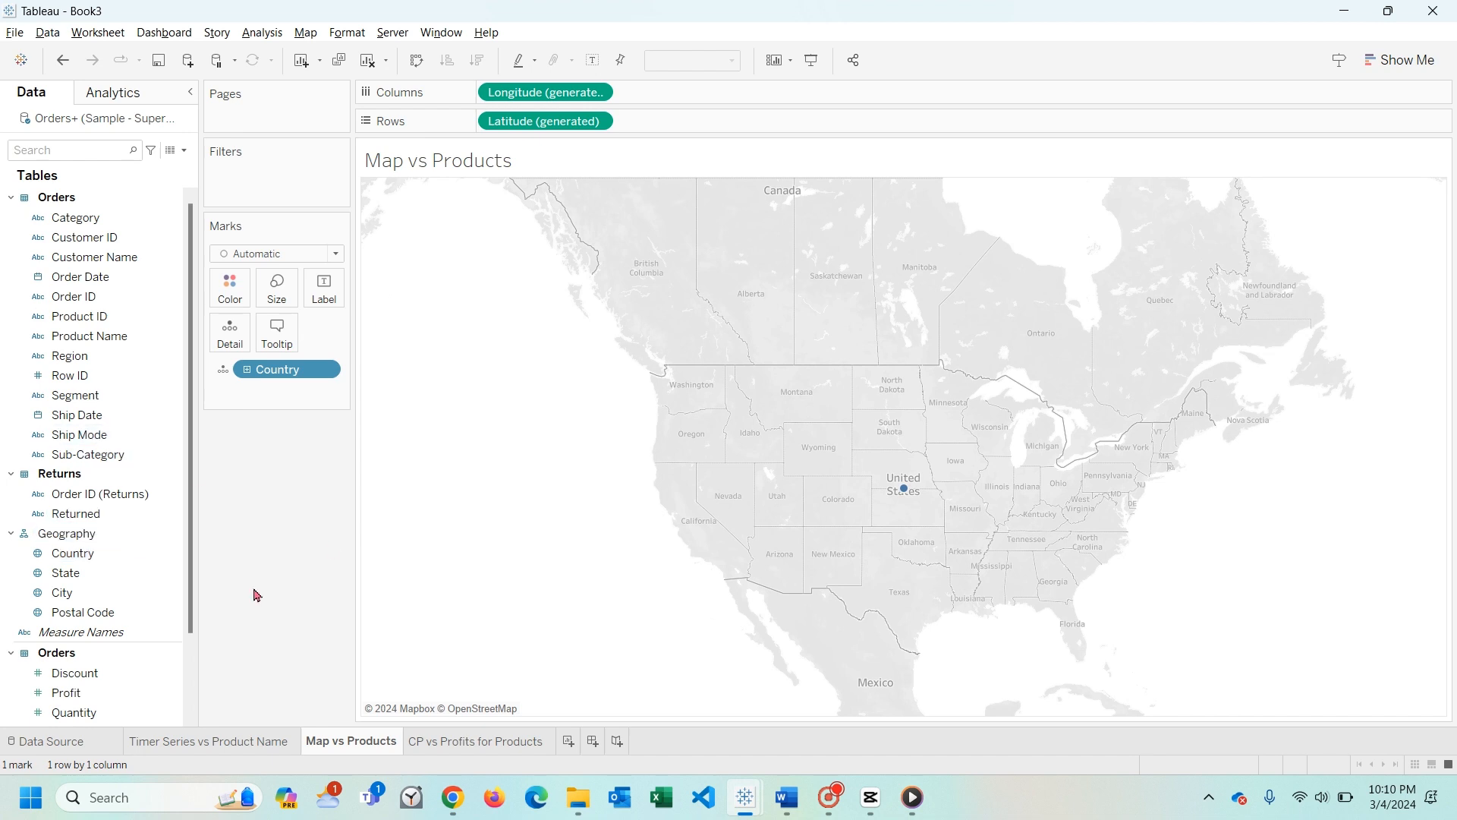
pyautogui.click(77, 460)
pyautogui.moveTo(76, 459)
pyautogui.mouseDown()
pyautogui.moveTo(810, 457)
pyautogui.moveTo(618, 423)
pyautogui.moveTo(234, 296)
pyautogui.moveTo(91, 456)
pyautogui.mouseUp()
pyautogui.scroll(-3, 80, 547)
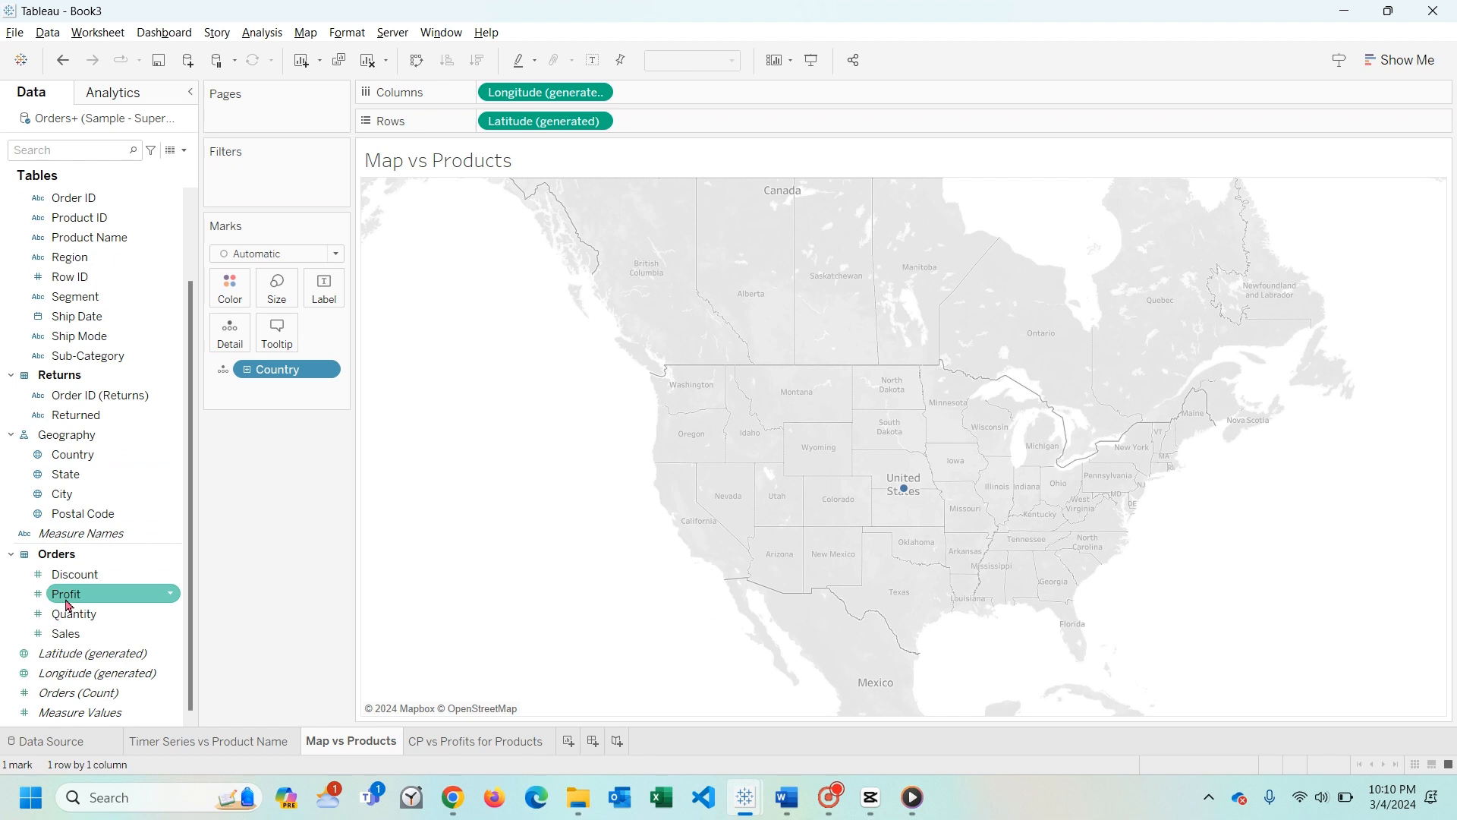
pyautogui.click(65, 640)
pyautogui.moveTo(55, 639); pyautogui.dragTo(273, 294)
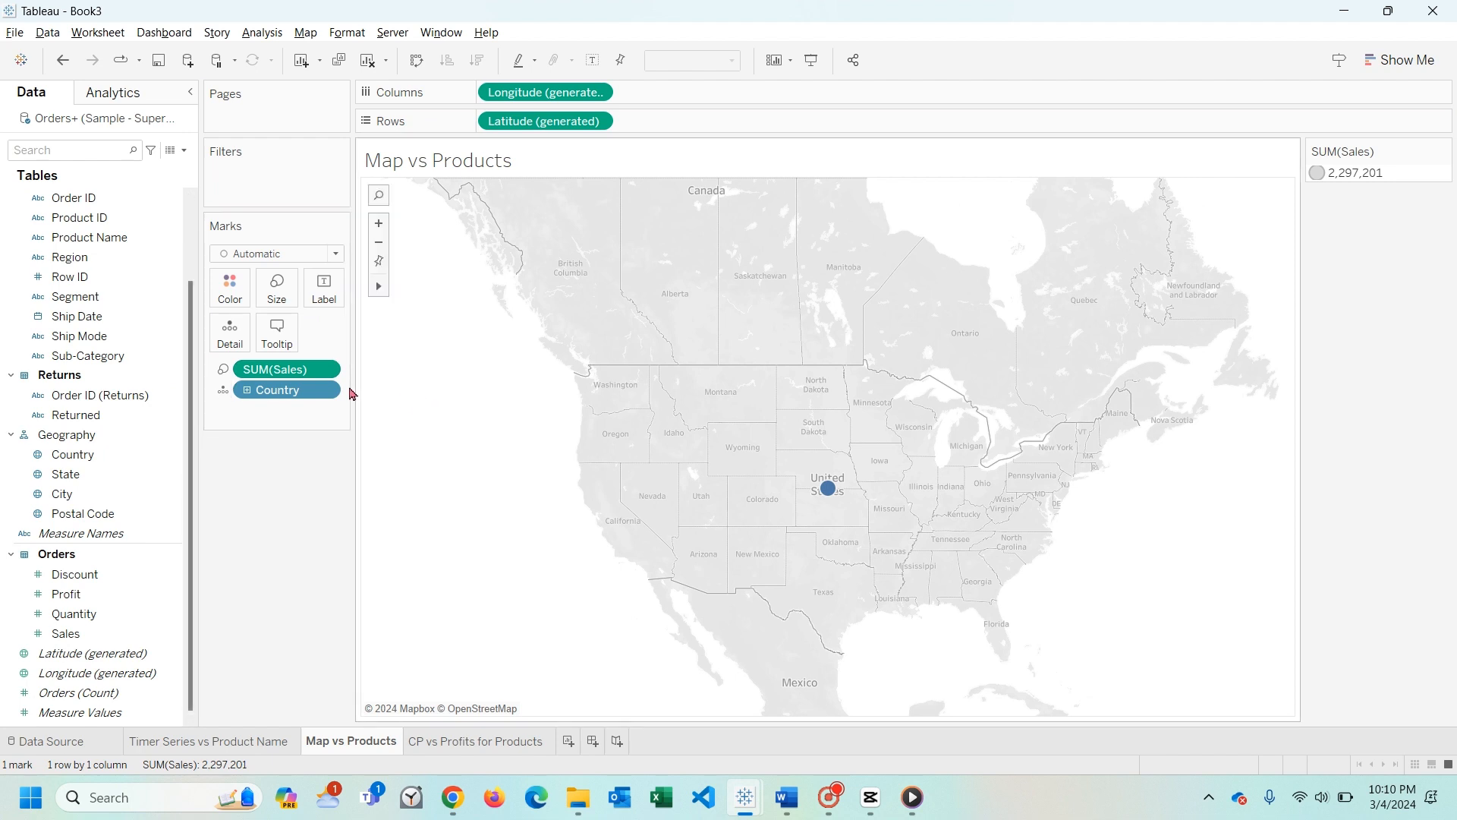
# - Label the map marks with State and City
pyautogui.click(324, 390)
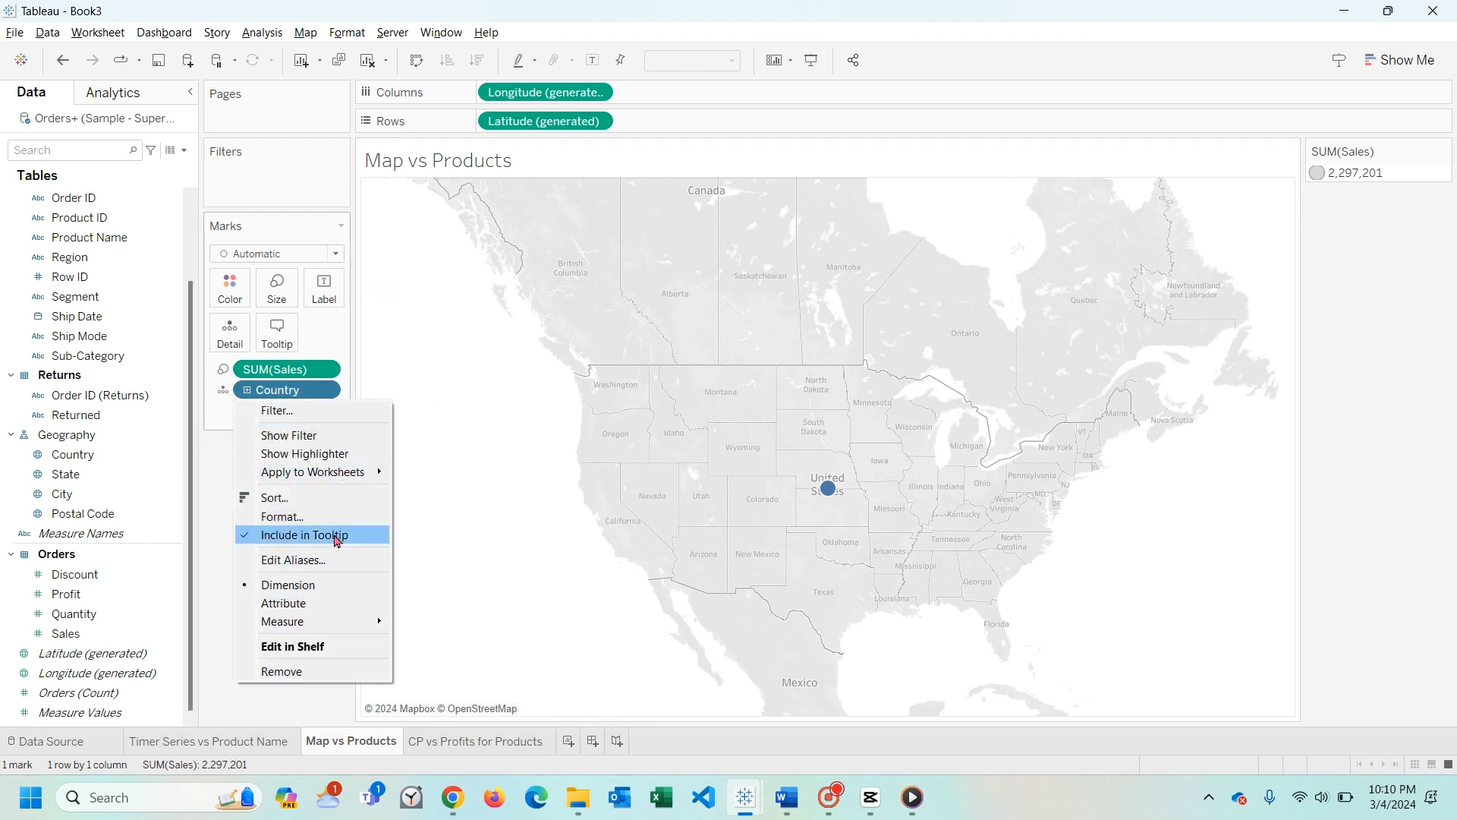
pyautogui.click(60, 497)
pyautogui.moveTo(57, 497); pyautogui.dragTo(319, 295)
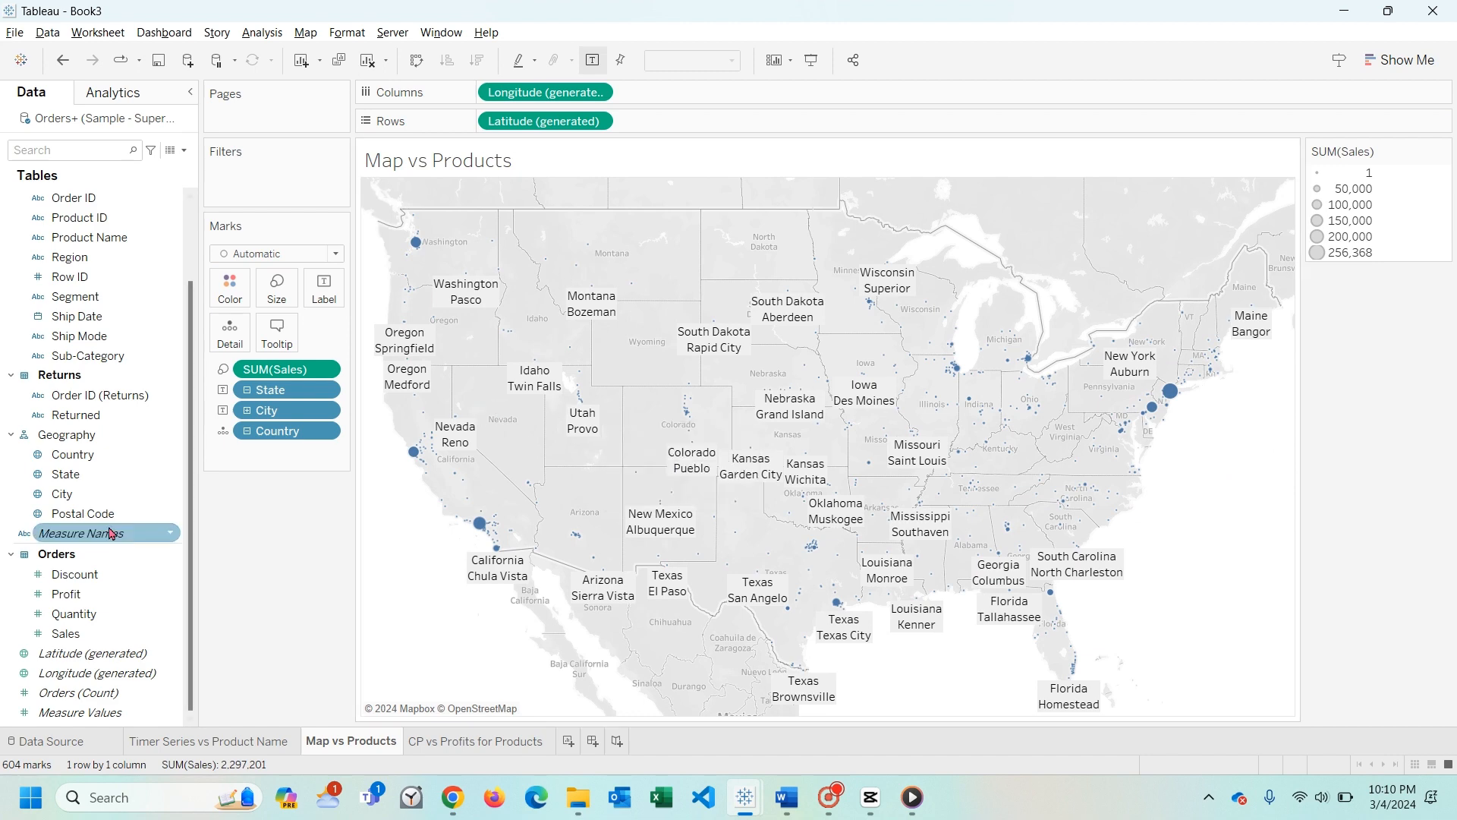
# - Try a Sub-Category filter on the map with the by-field condition Sum of Sales < 10, and remove it again
pyautogui.moveTo(88, 361); pyautogui.dragTo(262, 181)
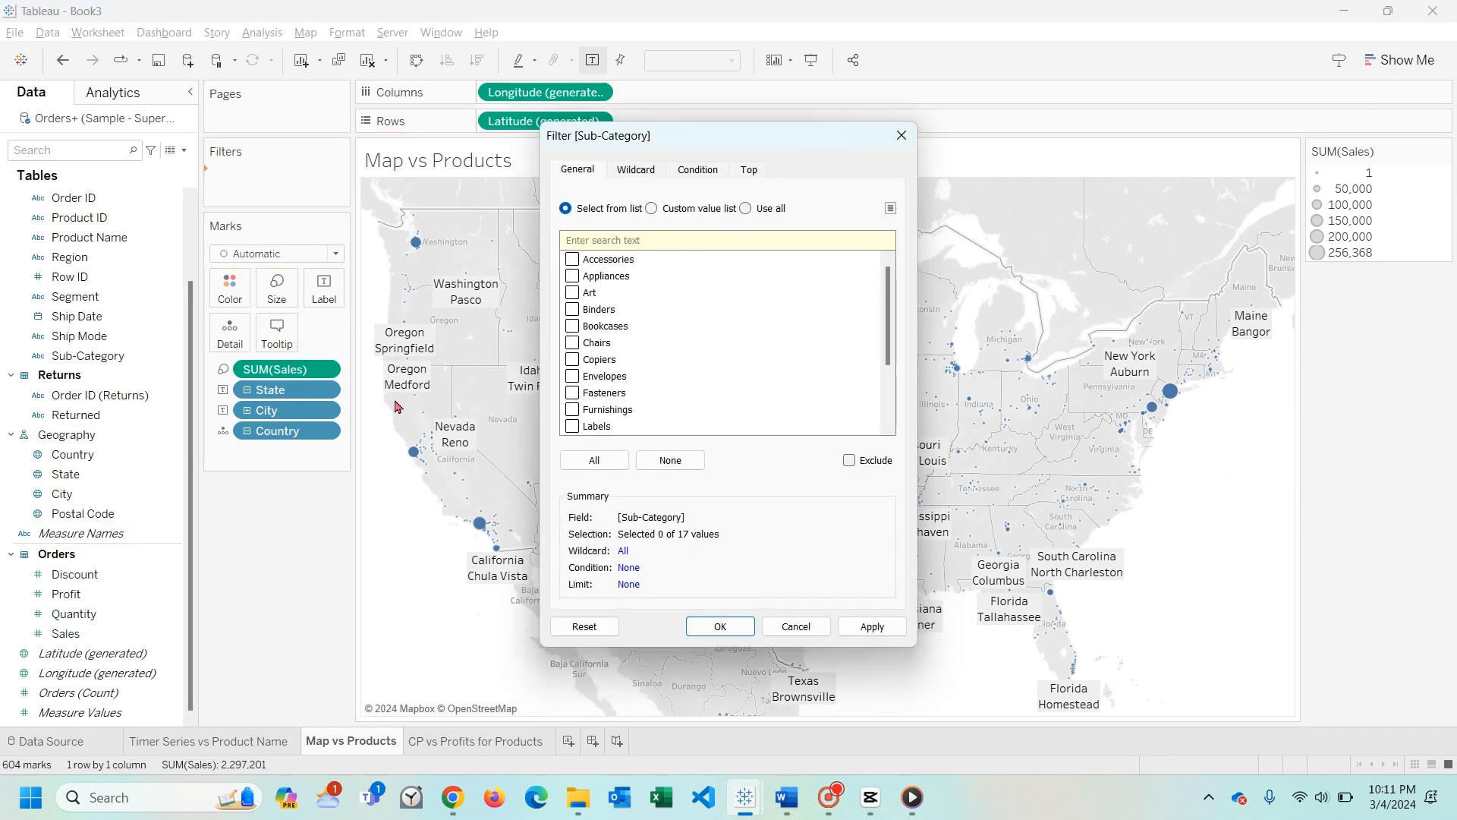
pyautogui.click(698, 171)
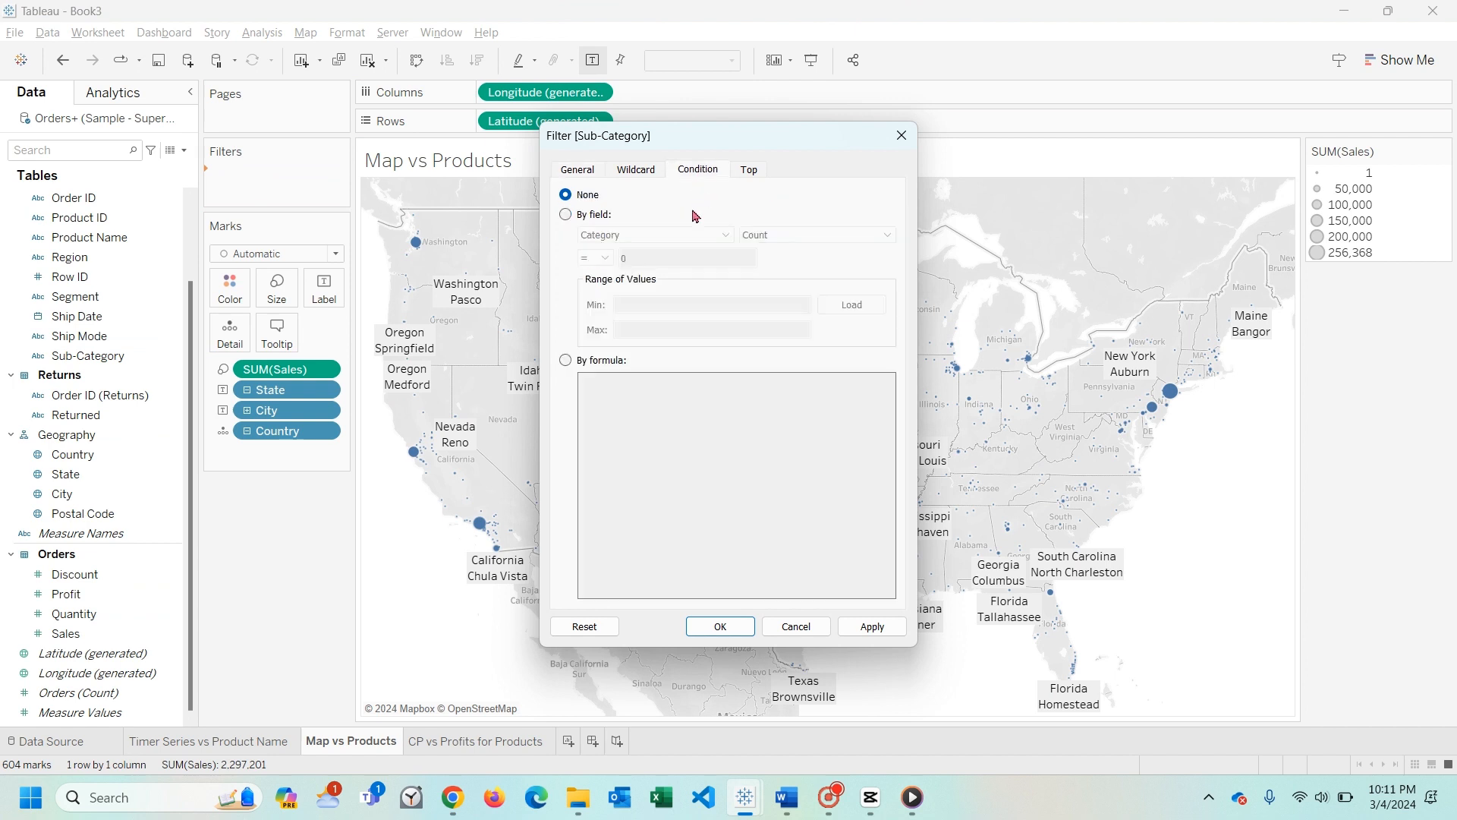
pyautogui.click(590, 217)
pyautogui.click(636, 235)
pyautogui.click(651, 501)
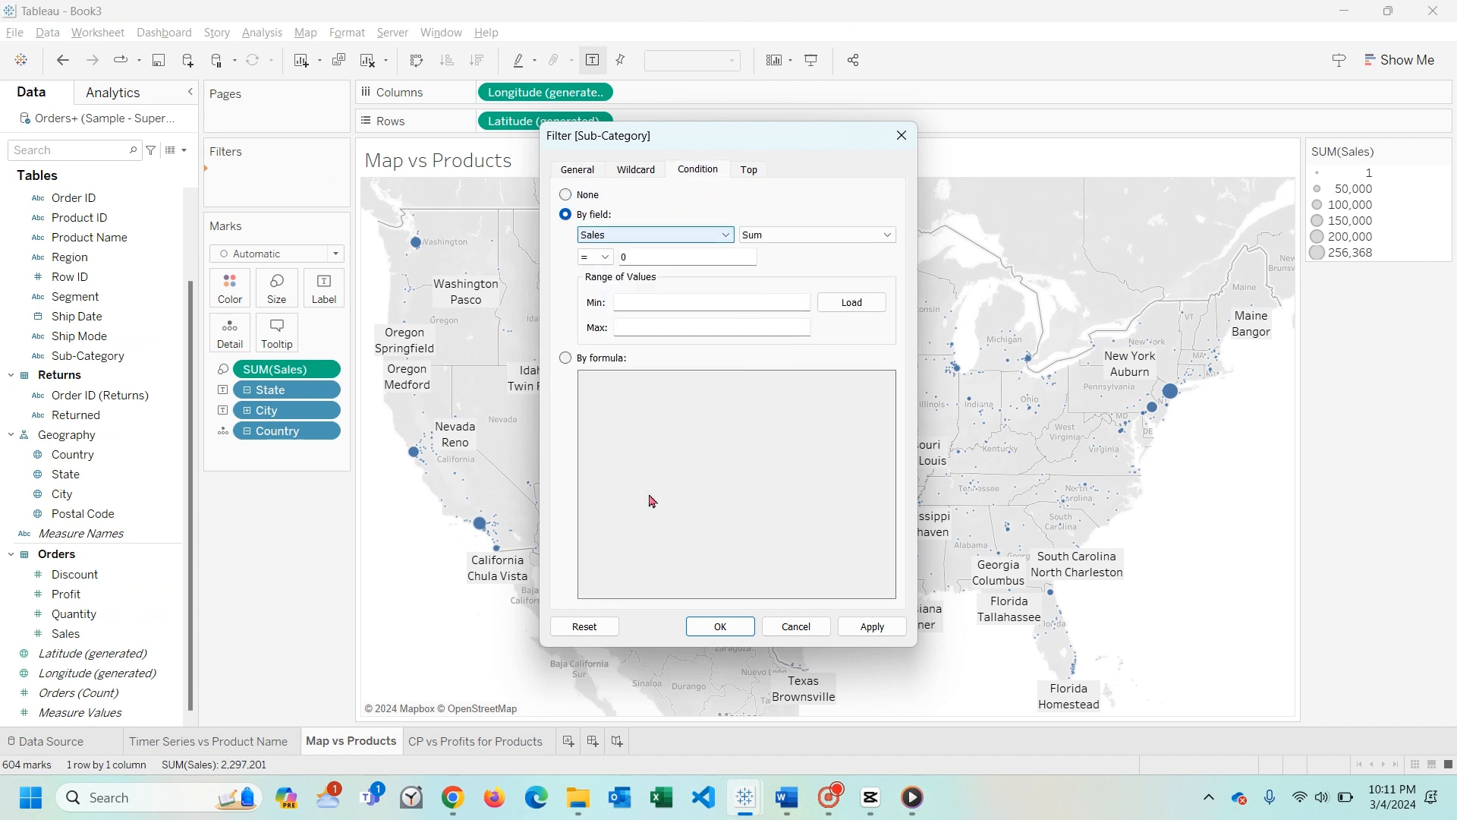
pyautogui.click(797, 234)
pyautogui.click(797, 234)
pyautogui.click(641, 257)
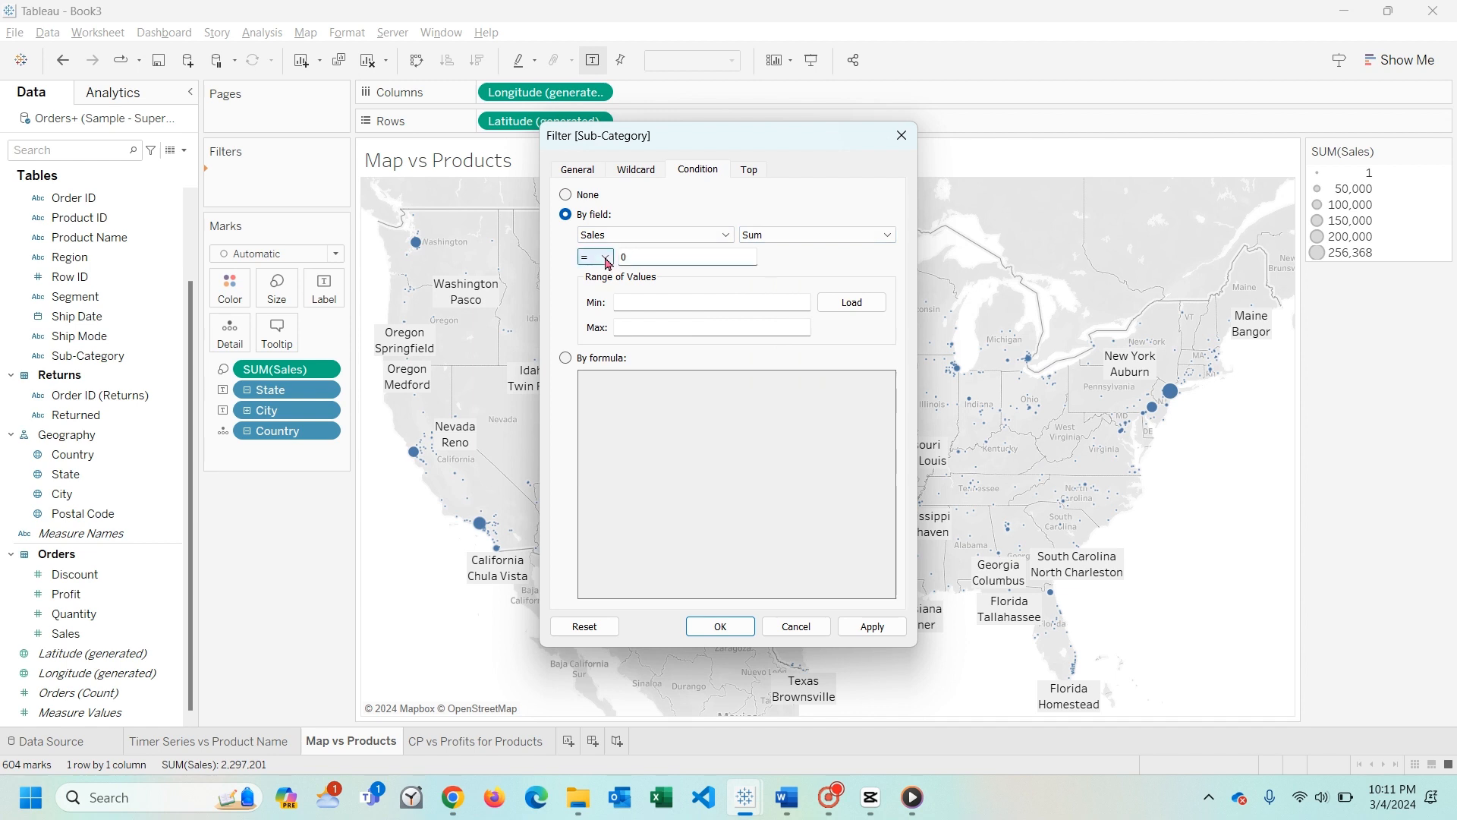
pyautogui.click(608, 259)
pyautogui.click(593, 328)
pyautogui.click(867, 635)
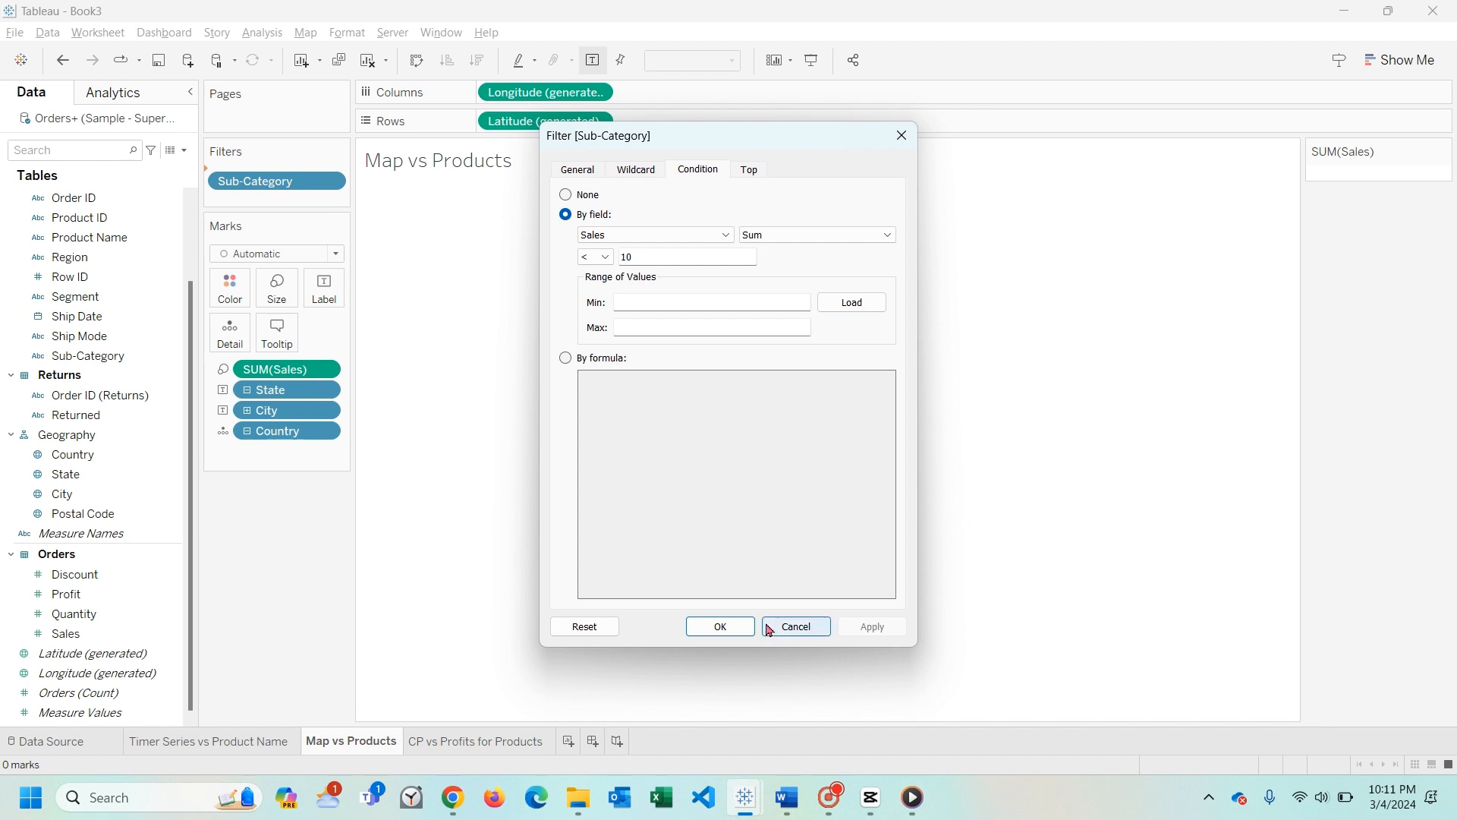
pyautogui.click(721, 626)
pyautogui.click(332, 177)
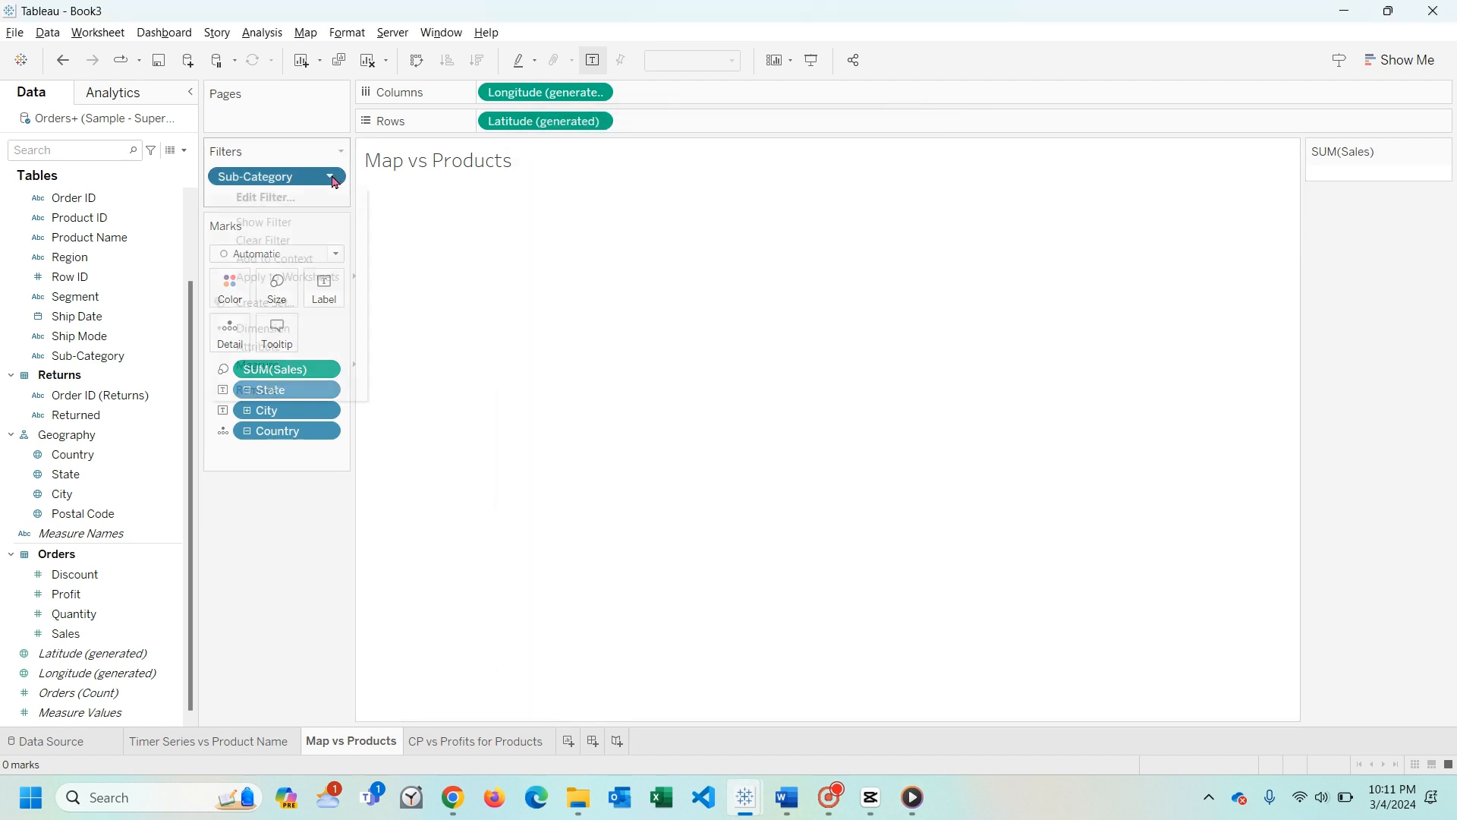
pyautogui.click(247, 387)
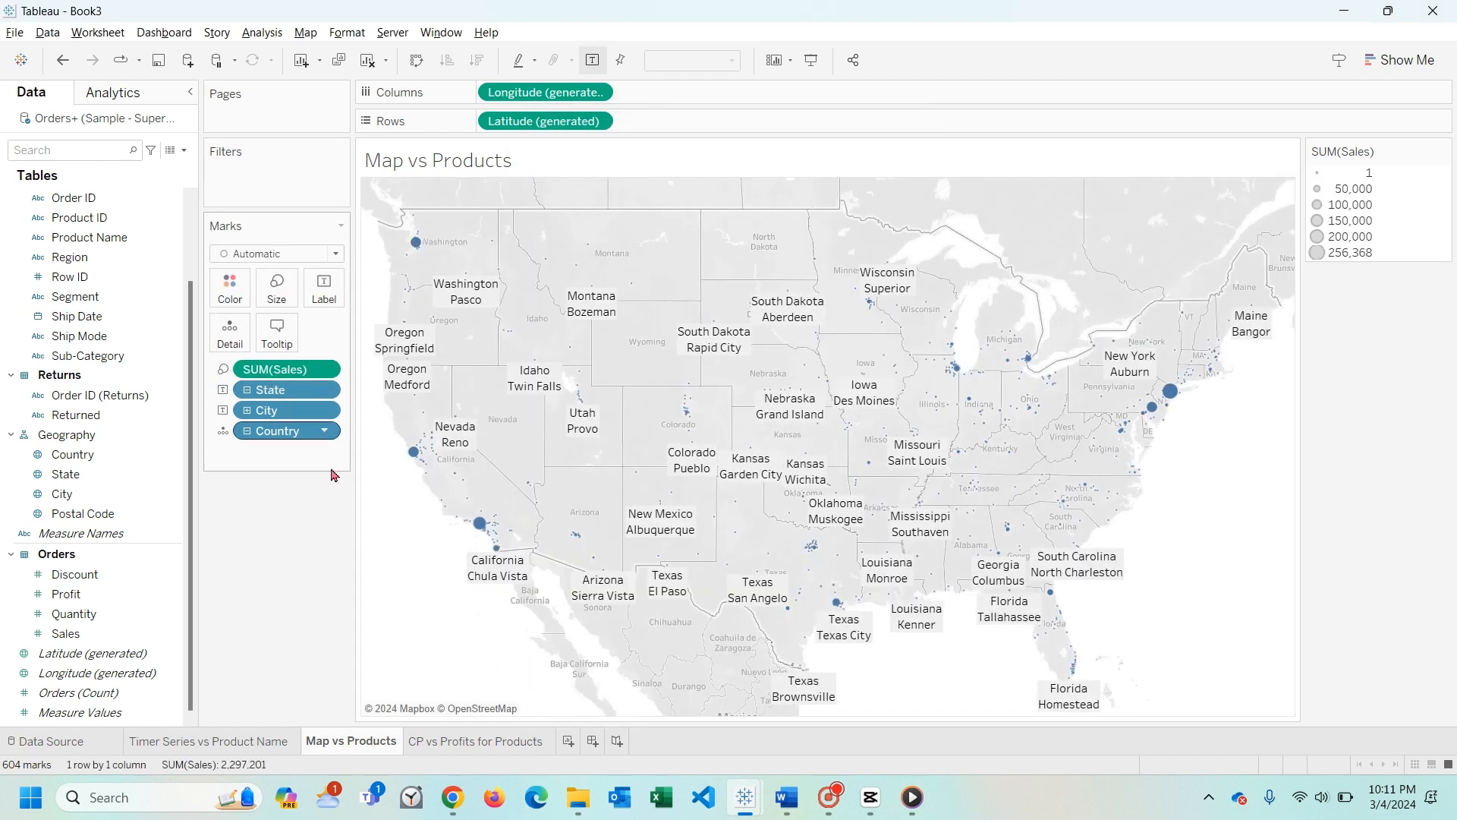
# - On the Timer Series vs Product Name worksheet, show the Sub-Category filter and apply it to all worksheets using related data sources
pyautogui.click(254, 740)
pyautogui.click(330, 176)
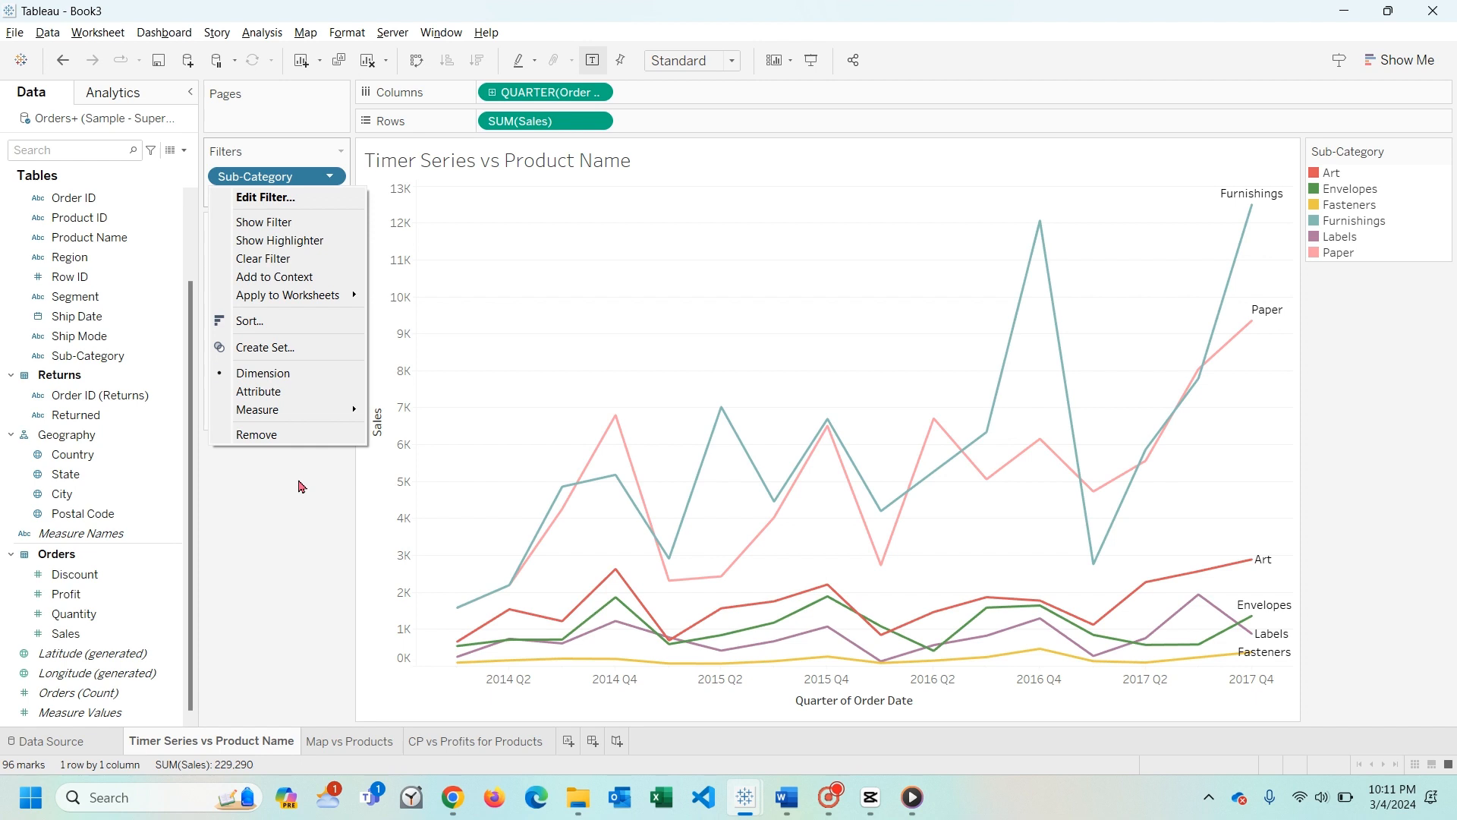
pyautogui.click(290, 222)
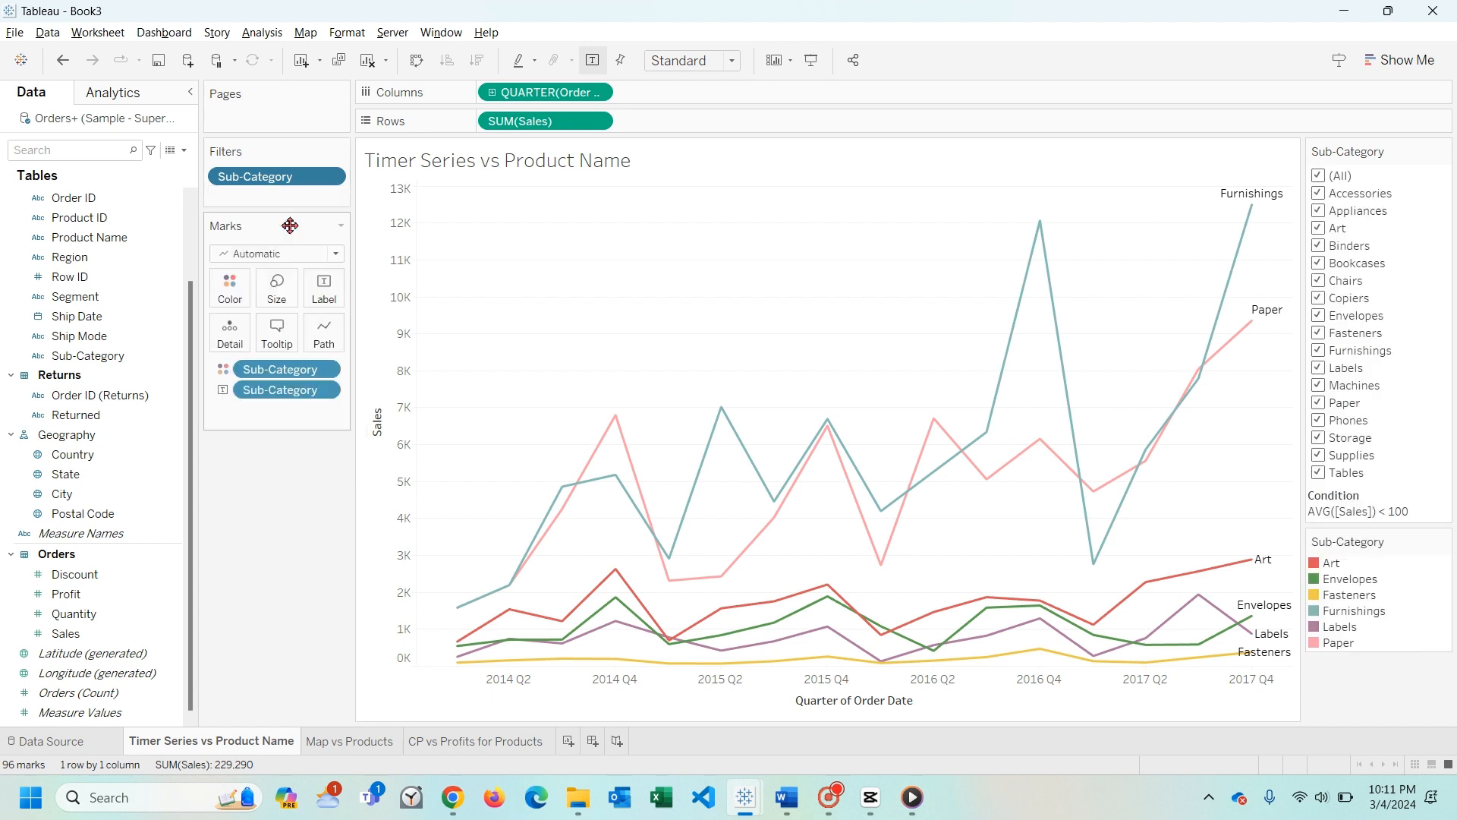
pyautogui.click(330, 176)
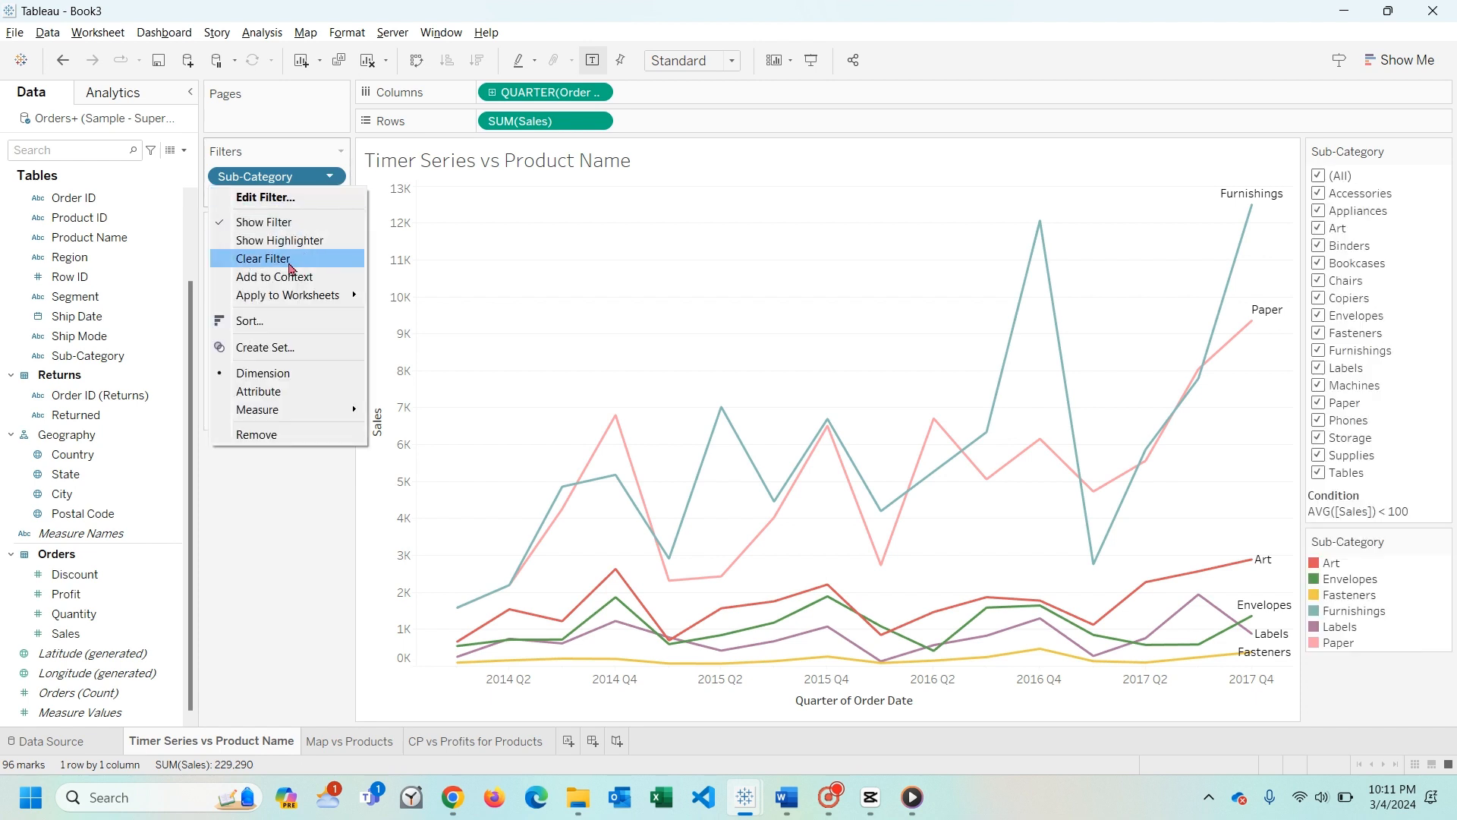
pyautogui.moveTo(319, 295)
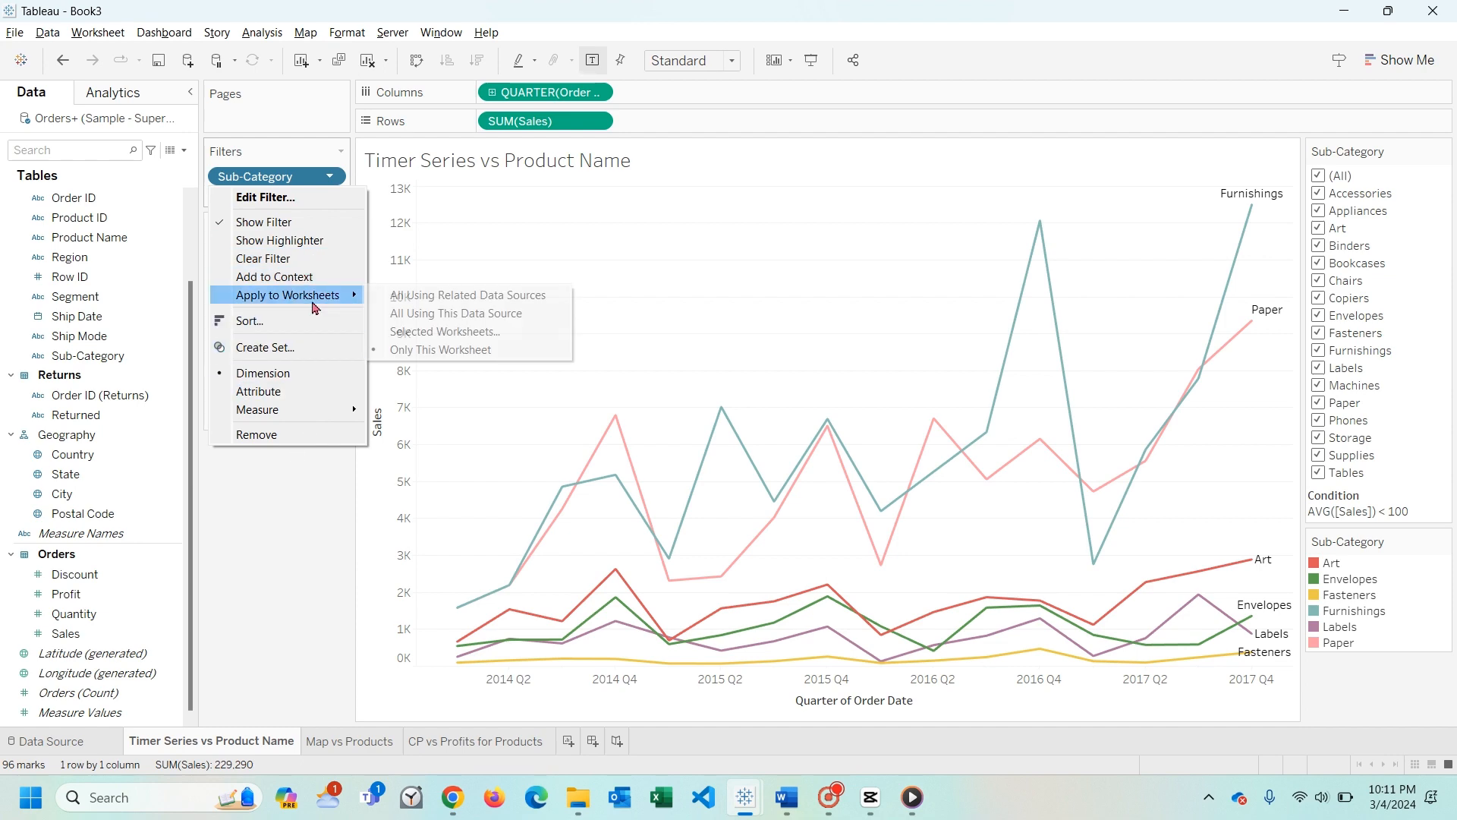
pyautogui.click(410, 298)
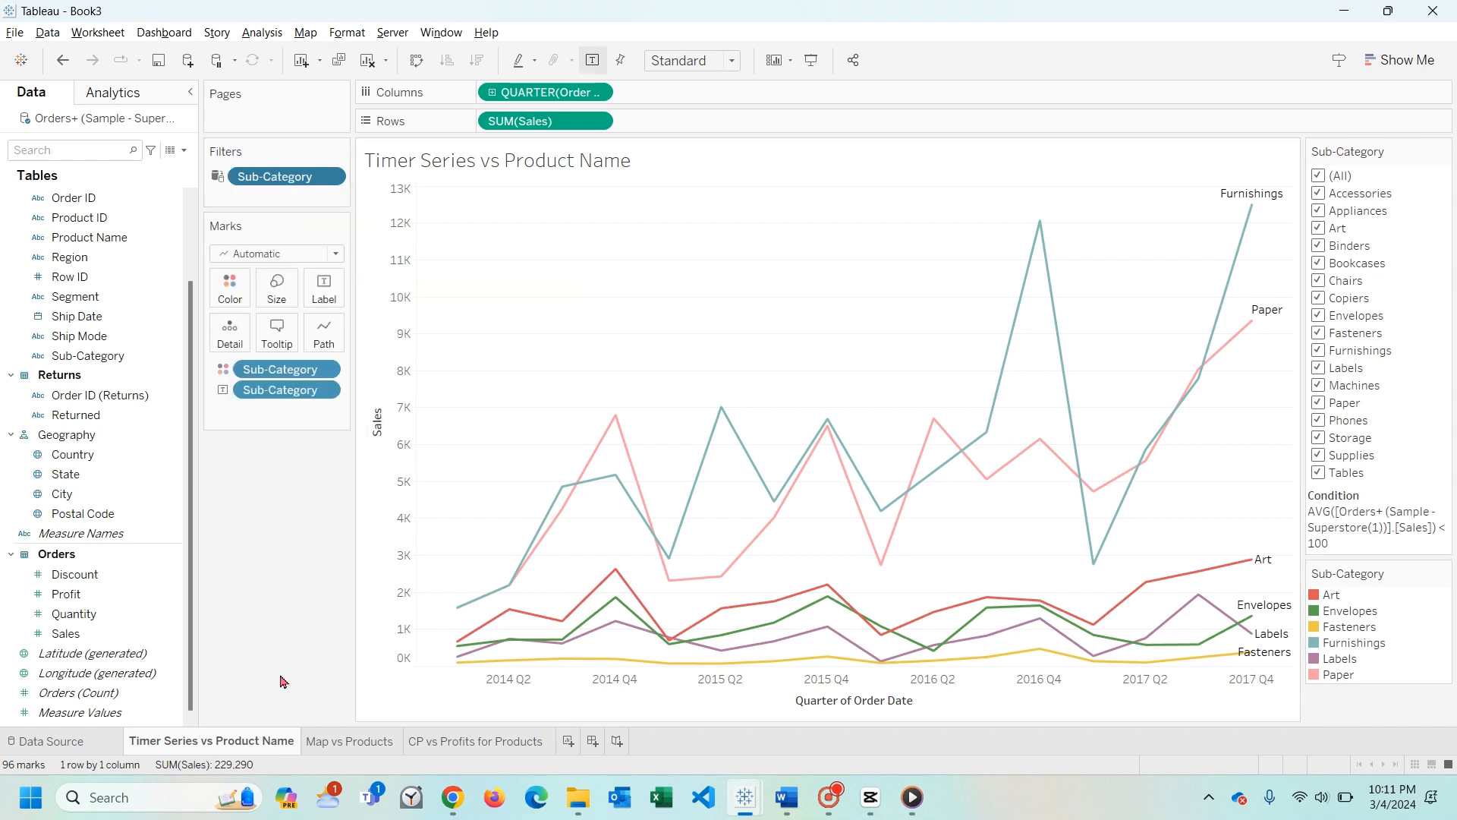
# - On Map vs Products, check the shared Sub-Category filter's condition and color the map marks by Sub-Category
pyautogui.click(325, 742)
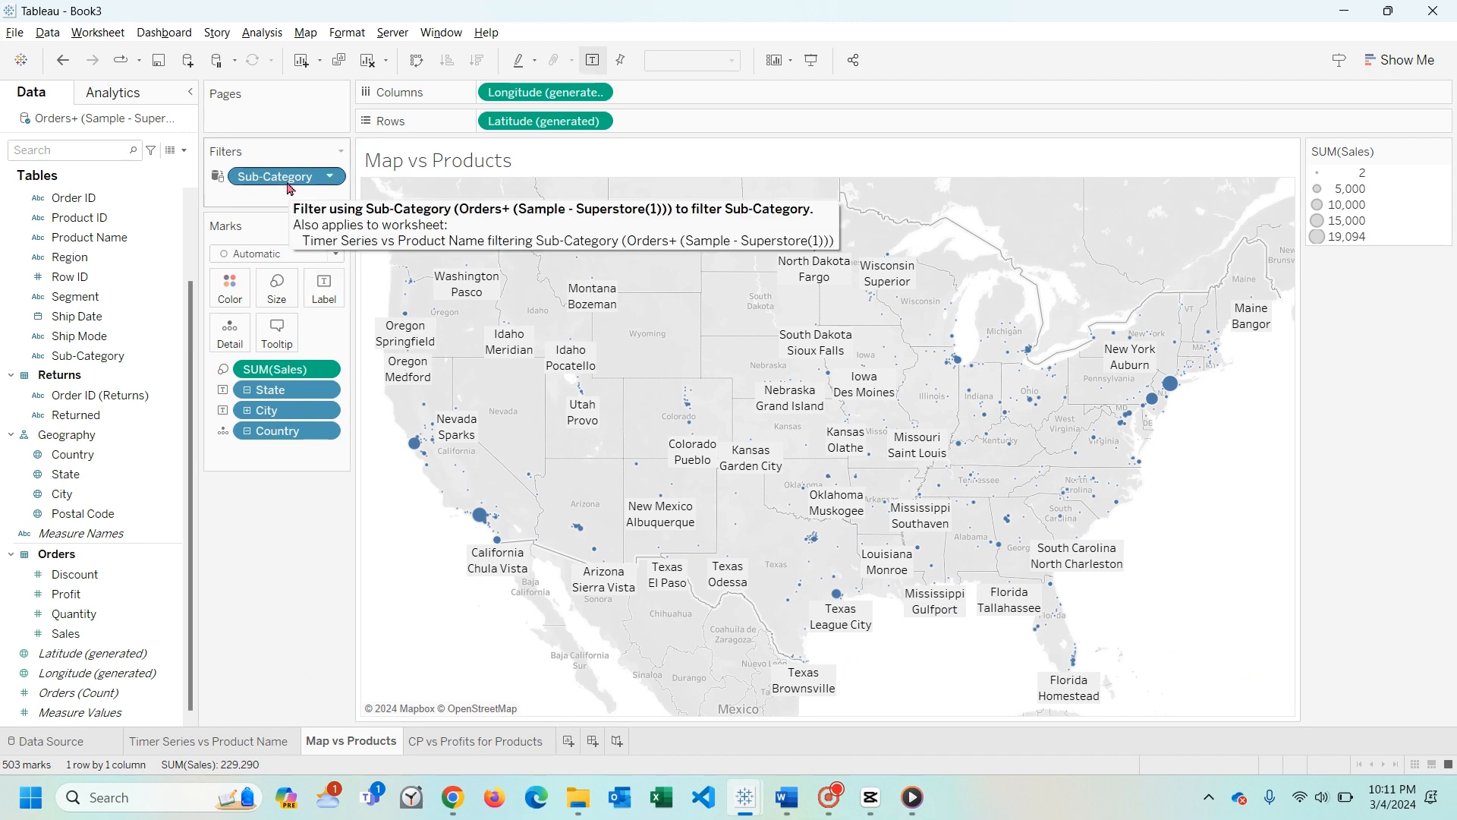
pyautogui.doubleClick(296, 183)
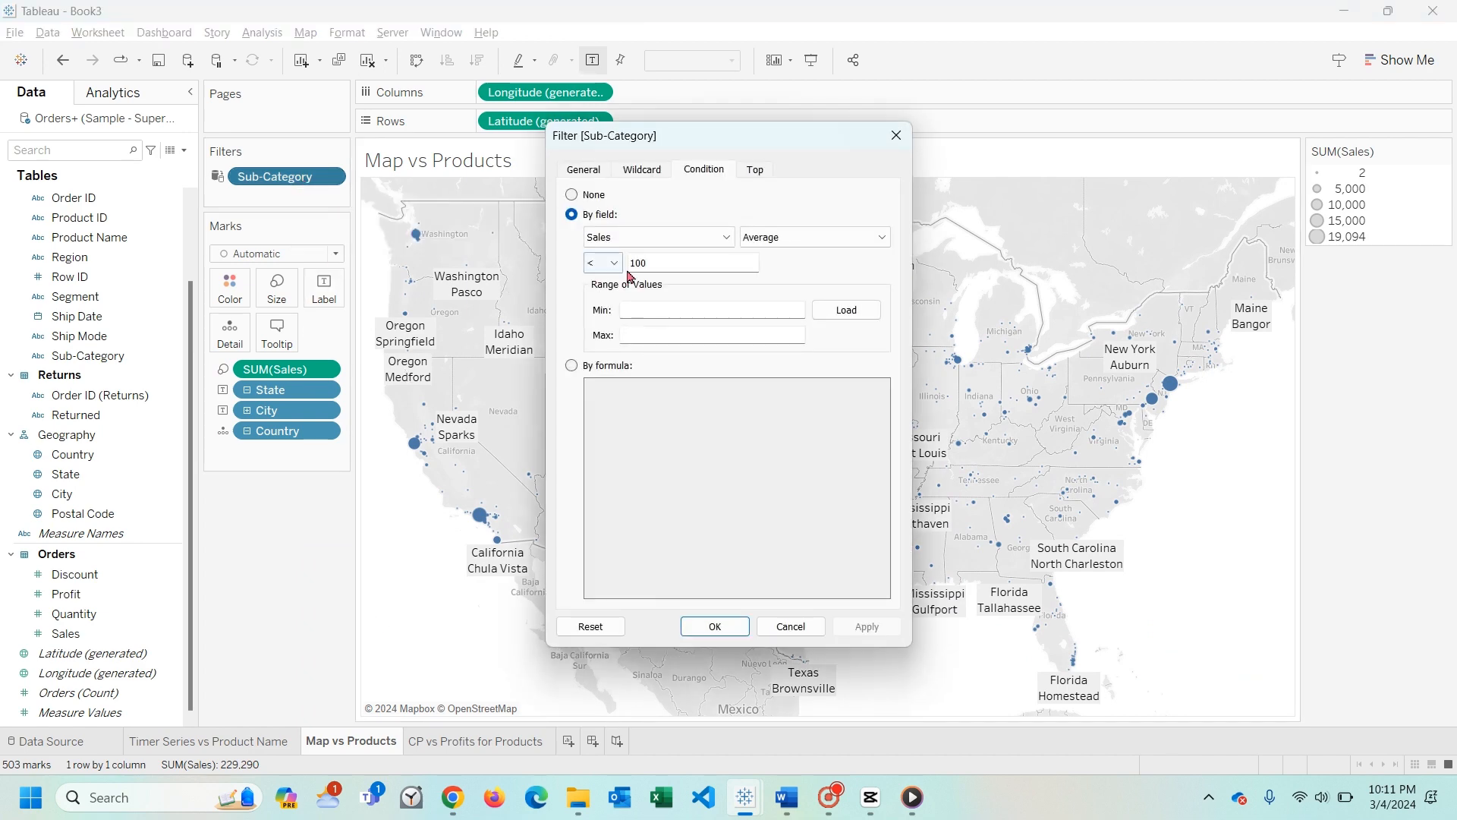
pyautogui.click(726, 638)
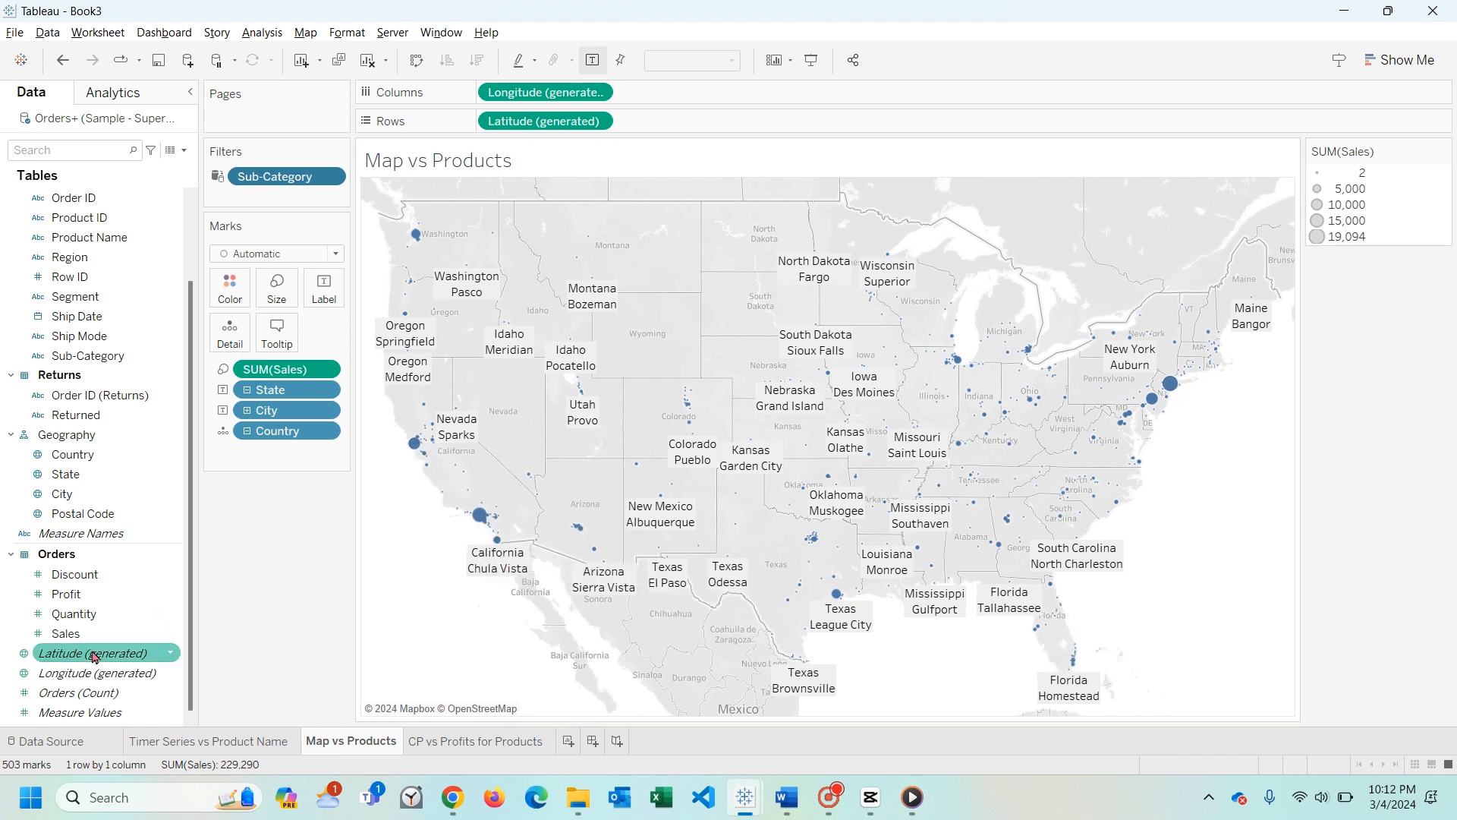
pyautogui.moveTo(89, 360); pyautogui.dragTo(231, 292)
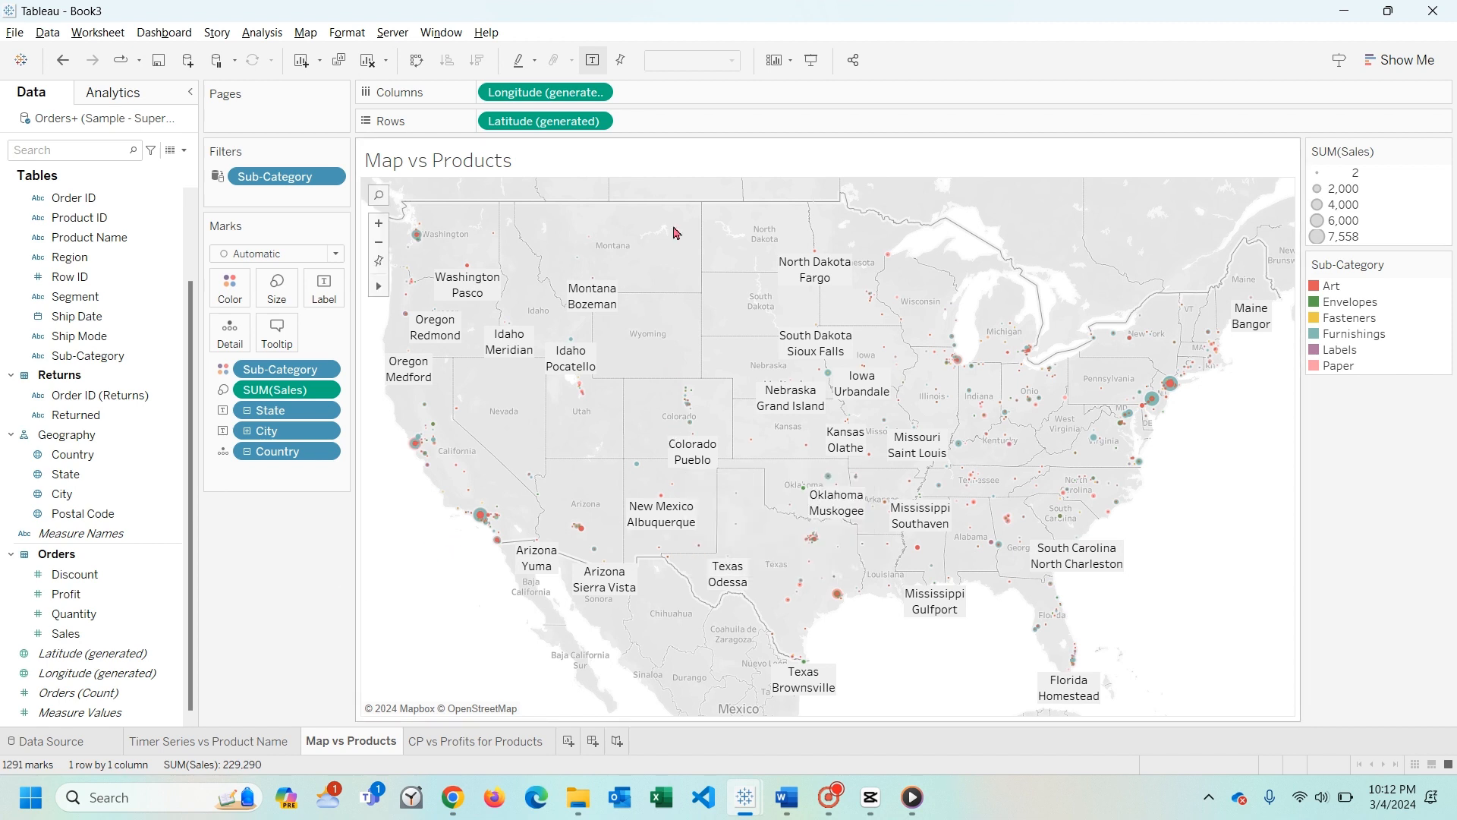
# - Remove the generated Latitude and Longitude fields from the Map vs Products view
pyautogui.click(602, 121)
pyautogui.click(600, 279)
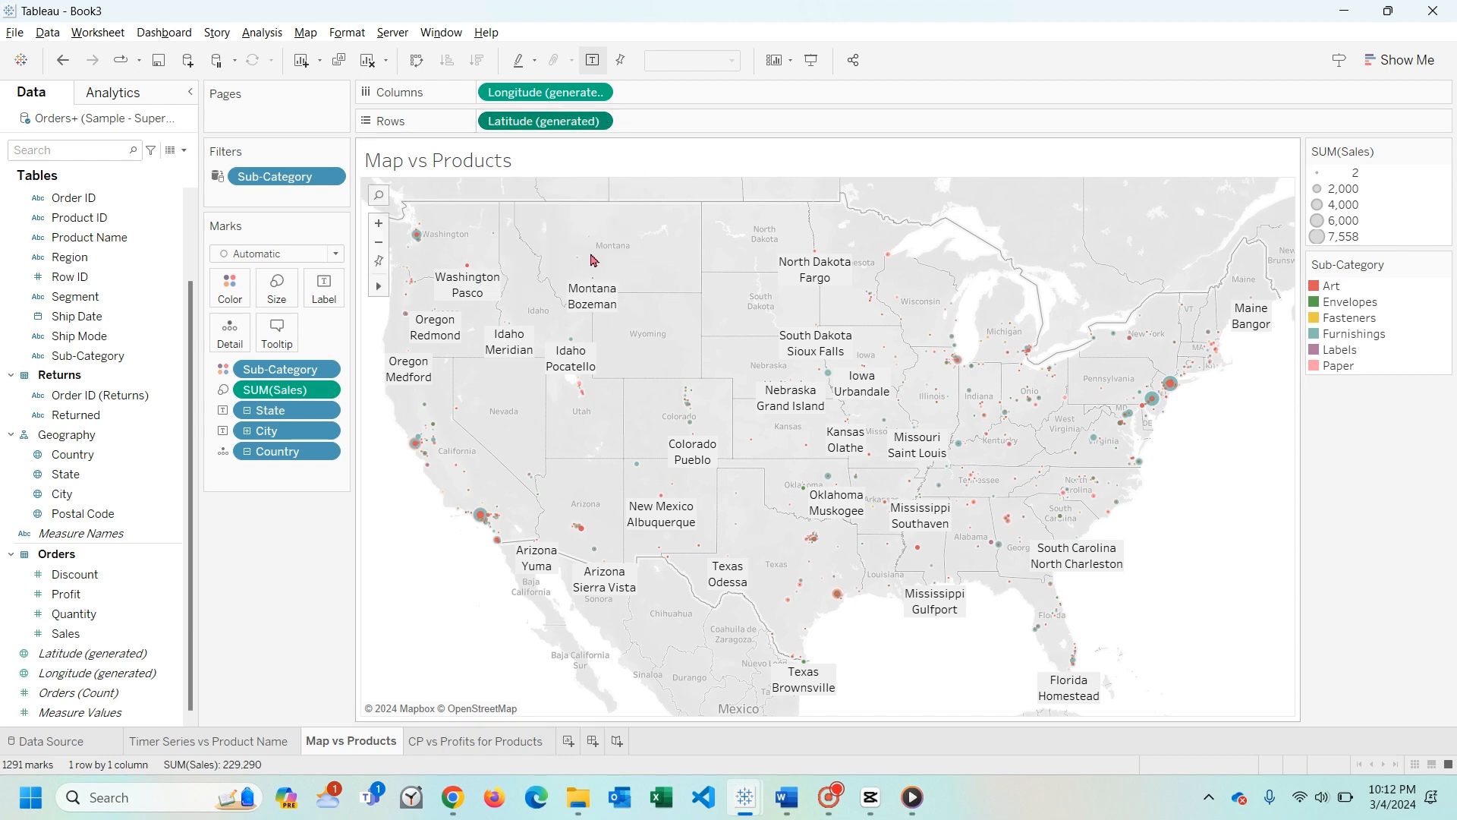
pyautogui.click(597, 92)
pyautogui.click(589, 267)
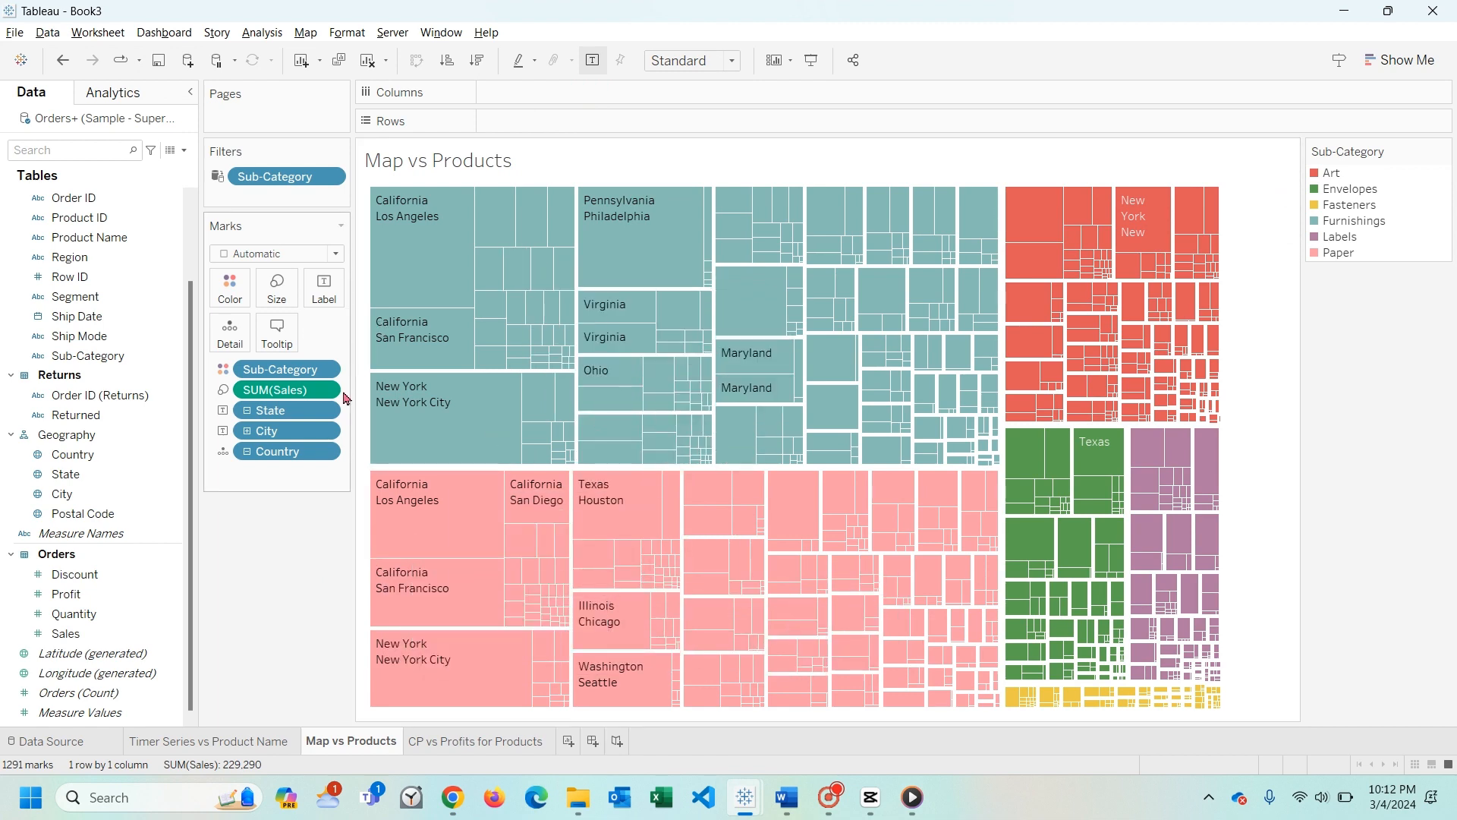
# - Clear Sub-Category, Sales, State, City and Country from the marks, keeping only the Sub-Category filter
pyautogui.click(332, 369)
pyautogui.click(312, 651)
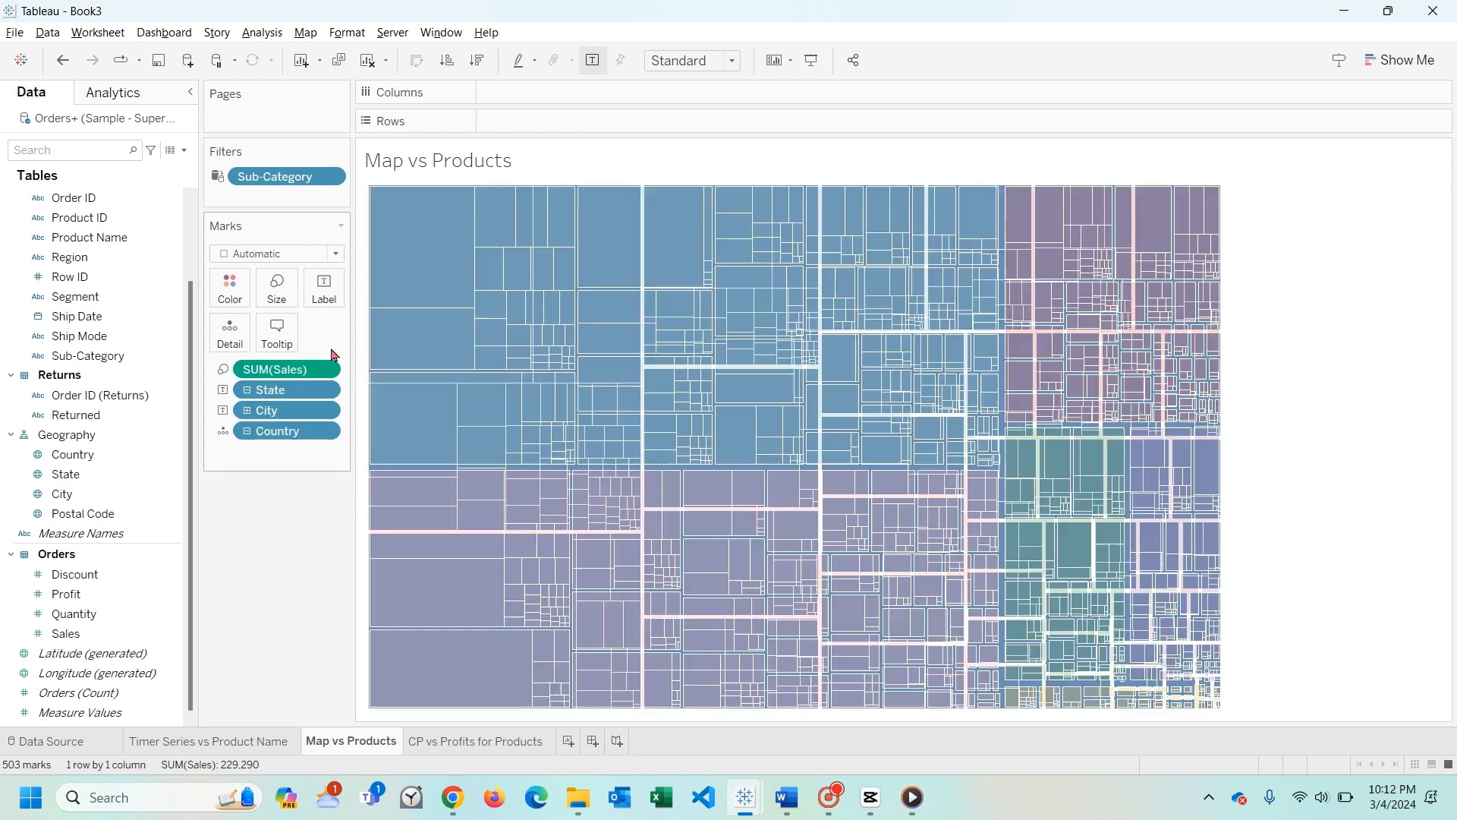
pyautogui.click(332, 369)
pyautogui.click(302, 675)
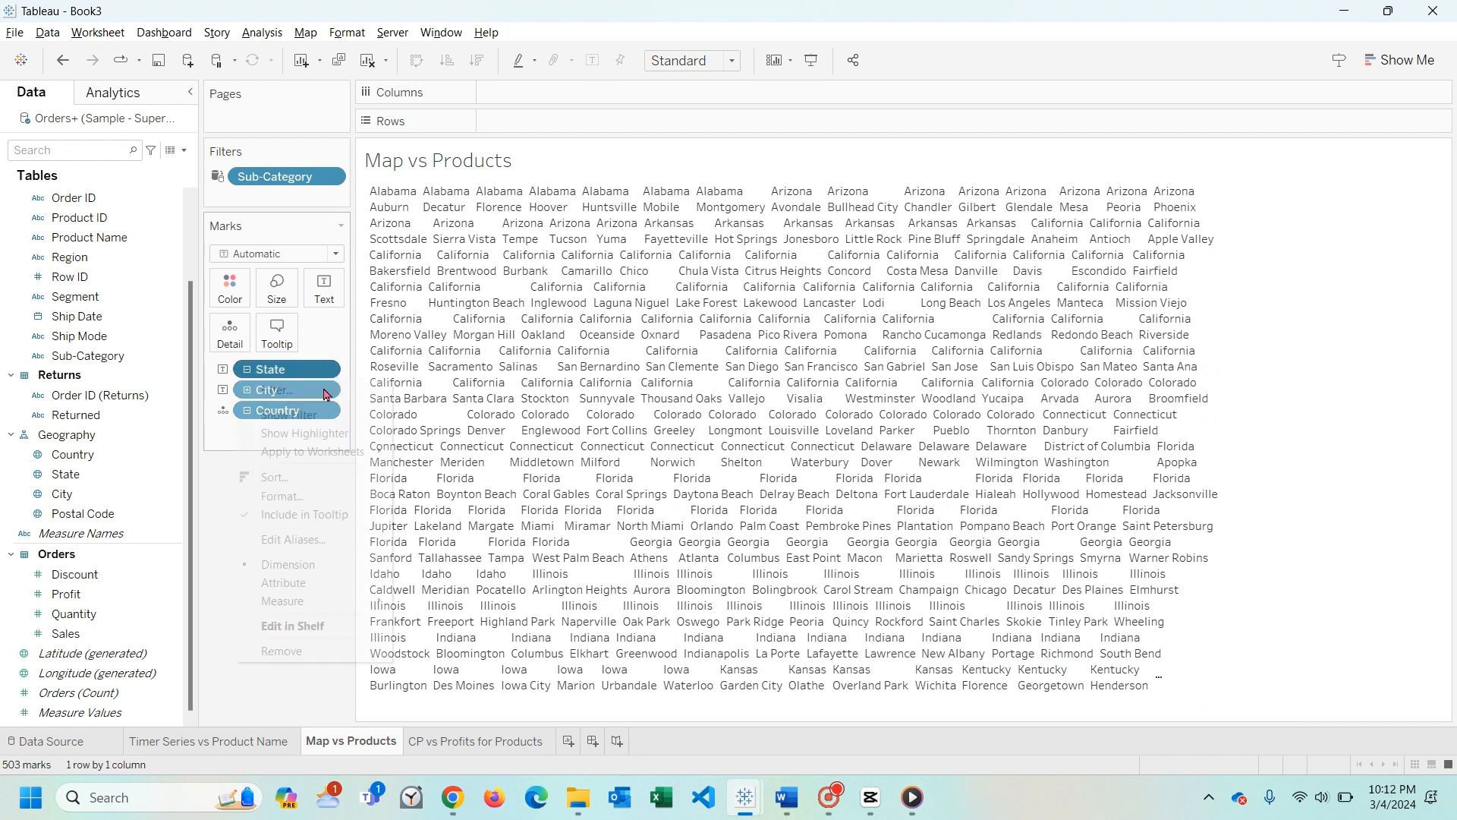
pyautogui.click(332, 369)
pyautogui.click(281, 649)
pyautogui.click(332, 369)
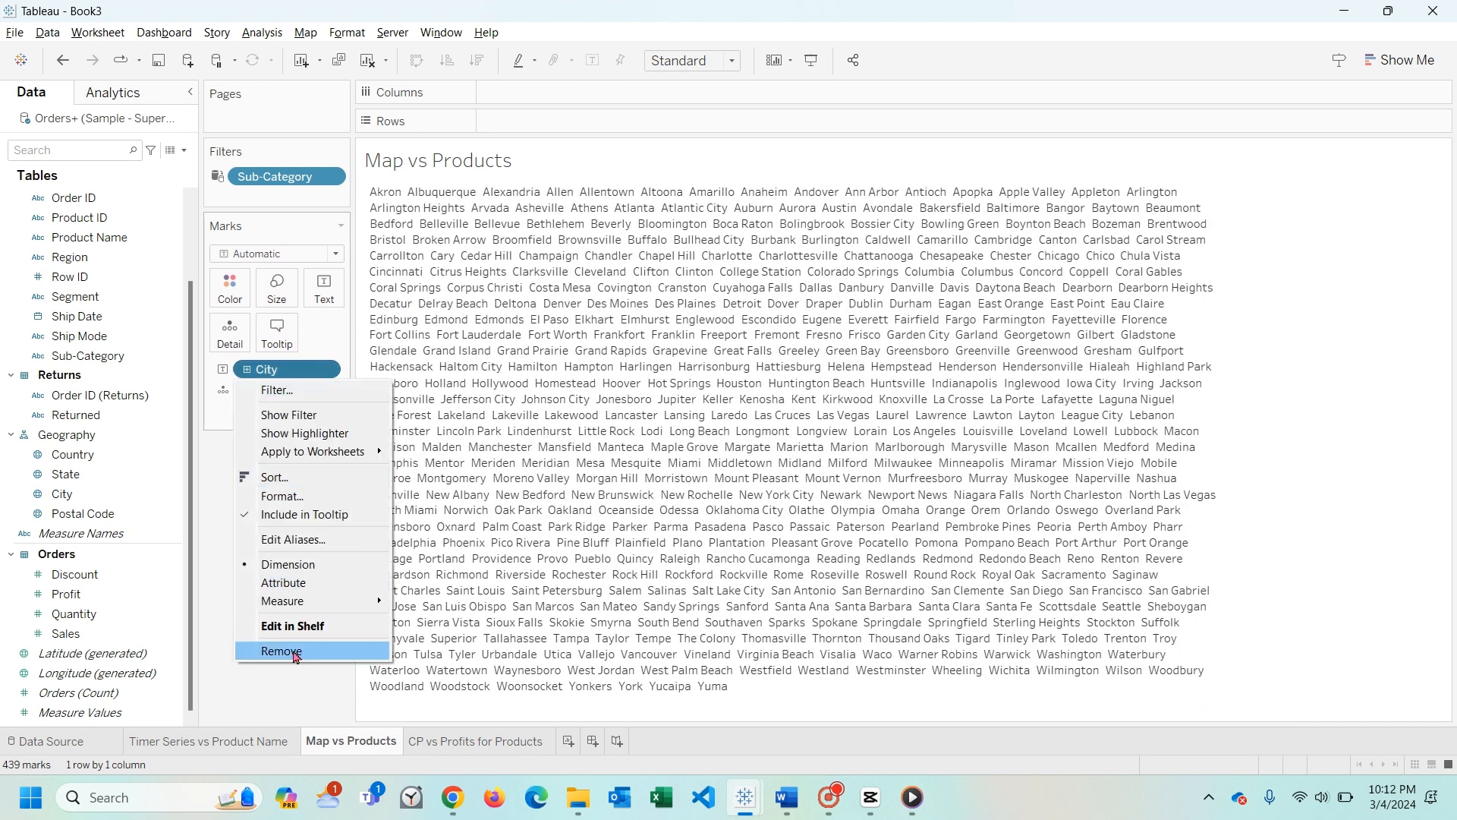
pyautogui.click(282, 650)
pyautogui.click(332, 369)
pyautogui.click(301, 650)
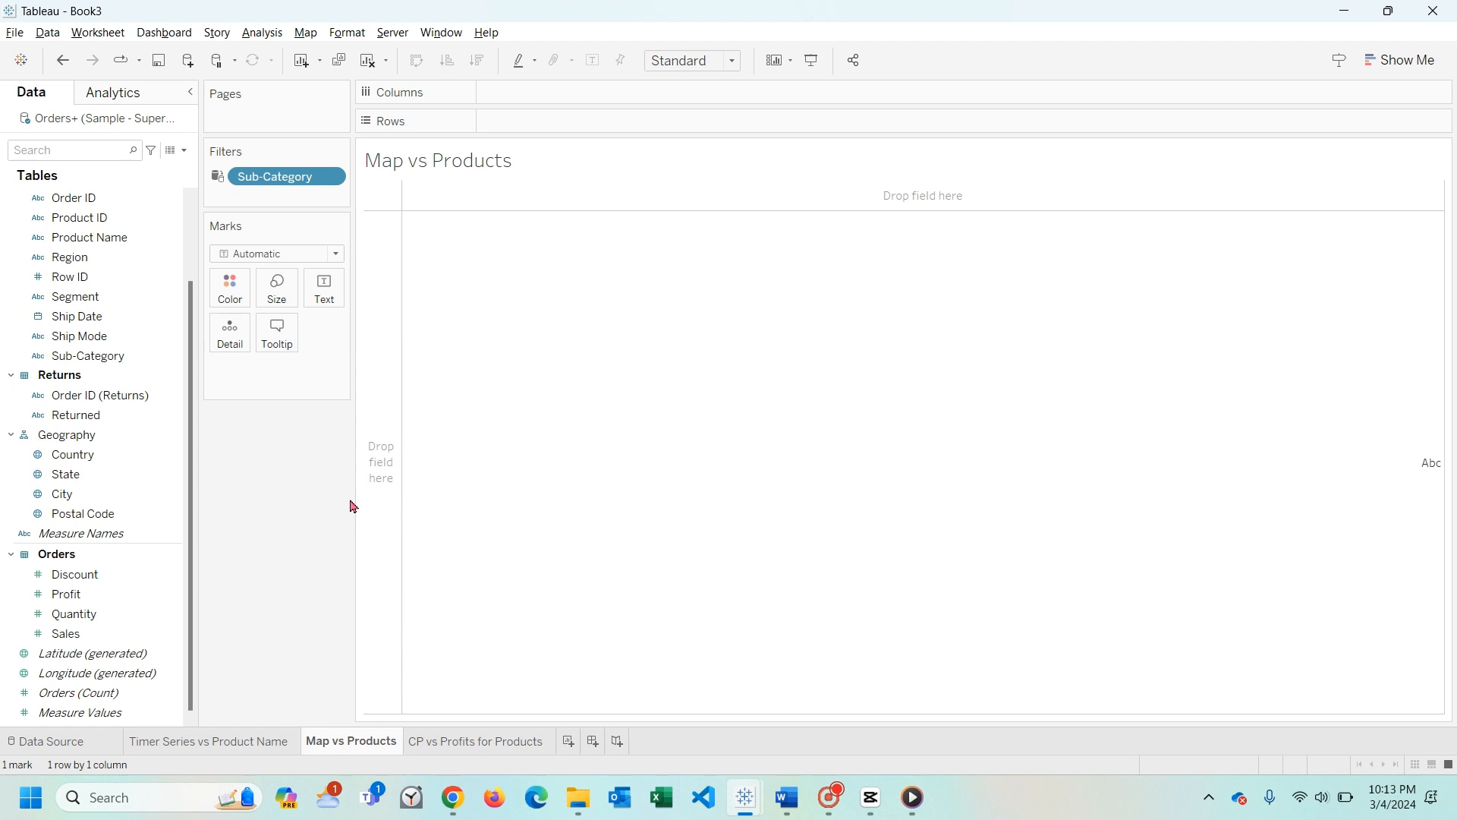
# - Build a bar chart with Sub-Category in columns and the sum of Sales in rows
pyautogui.click(93, 358)
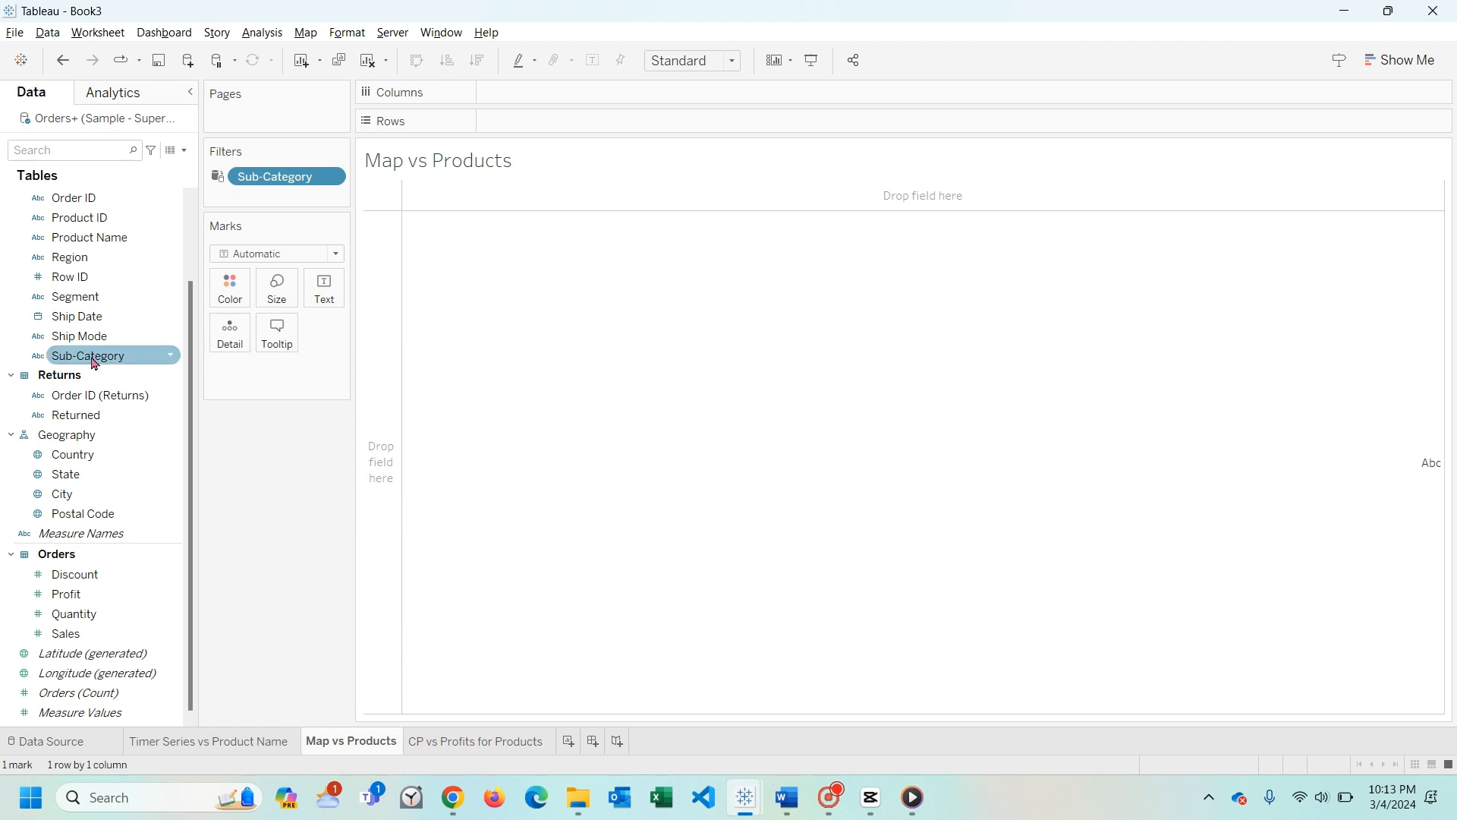
pyautogui.moveTo(93, 362); pyautogui.dragTo(604, 102)
pyautogui.click(152, 514)
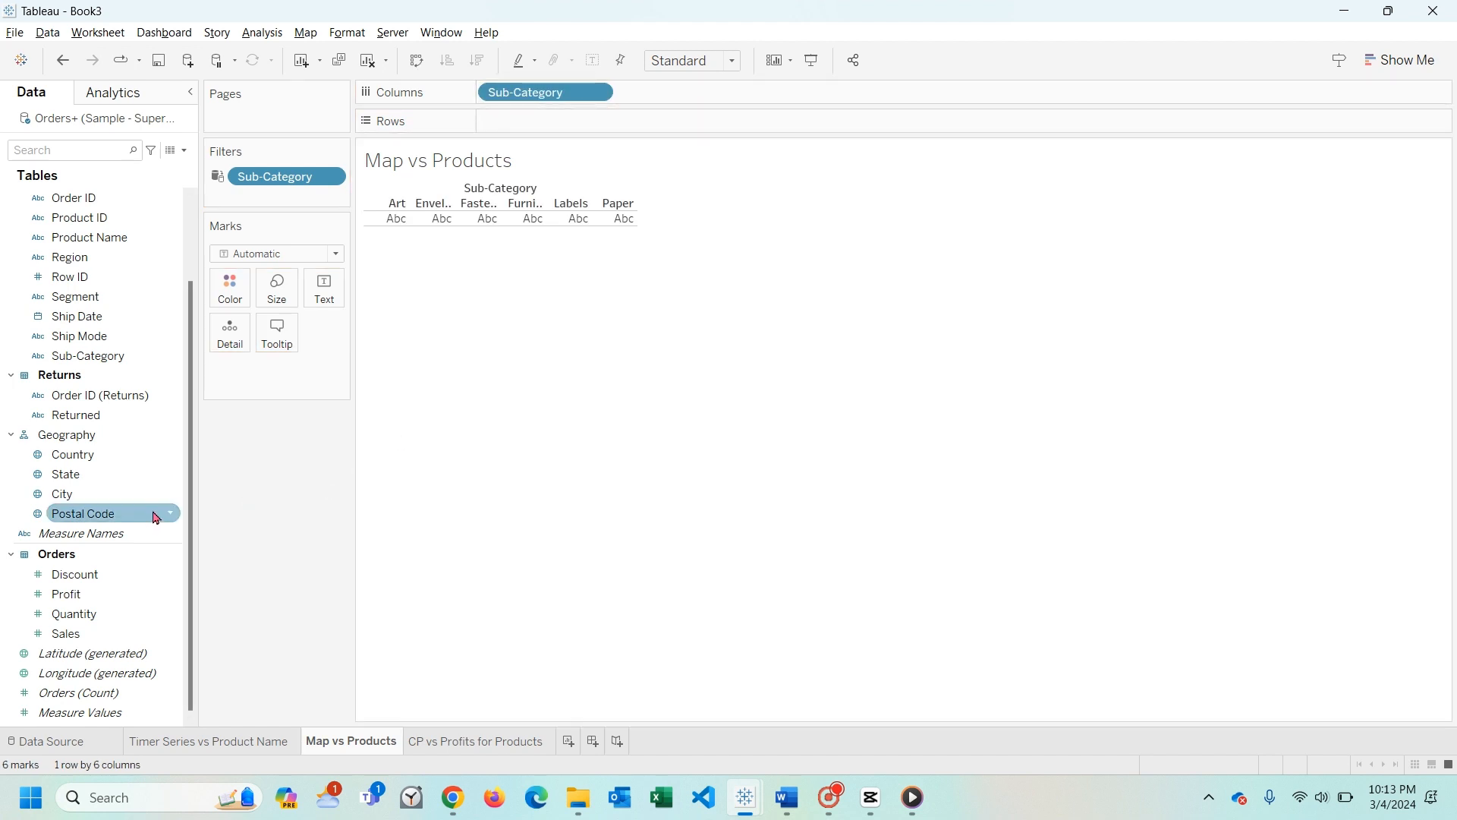
pyautogui.click(121, 634)
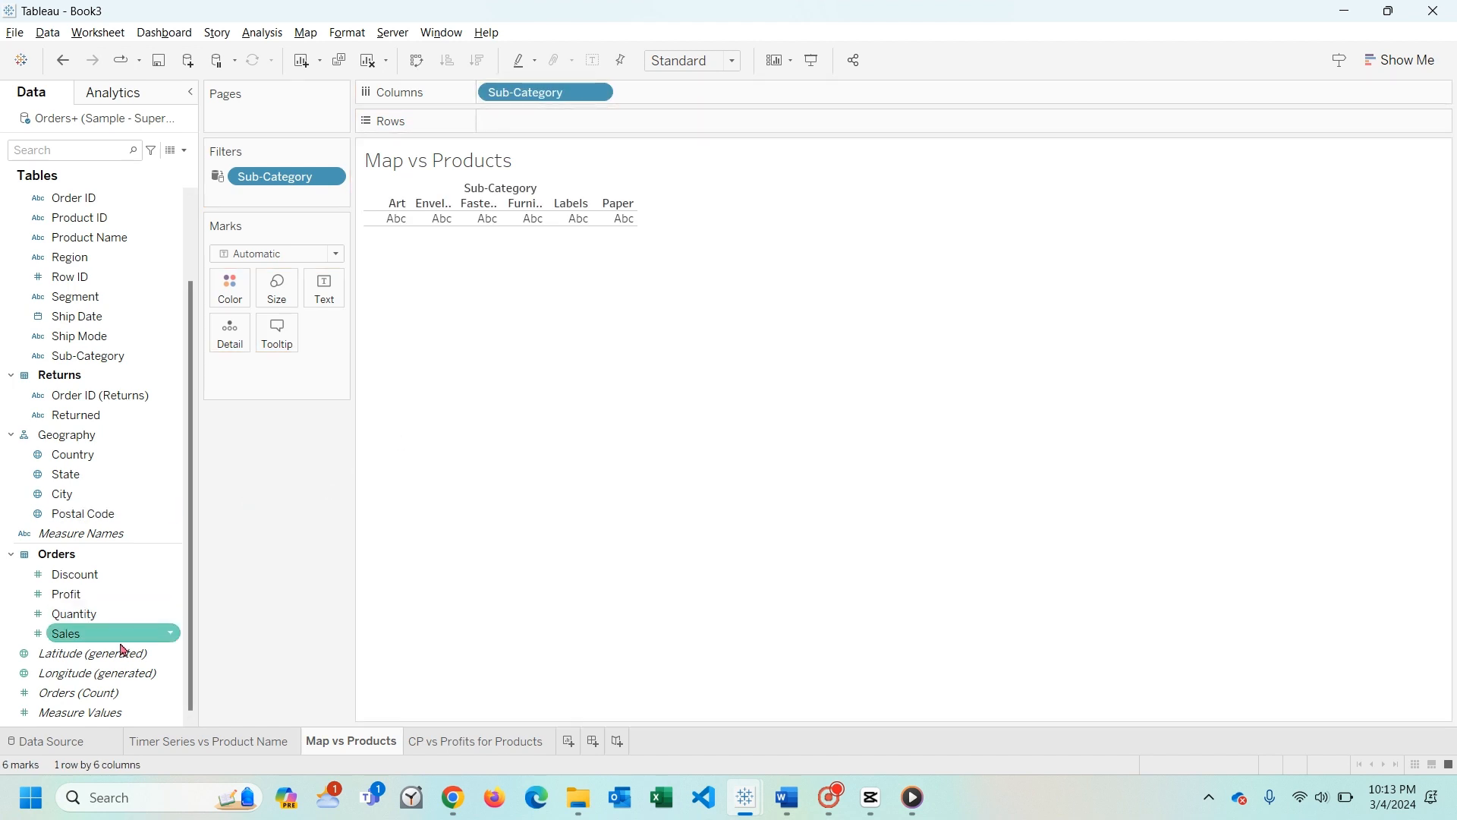
pyautogui.moveTo(90, 641); pyautogui.dragTo(630, 125)
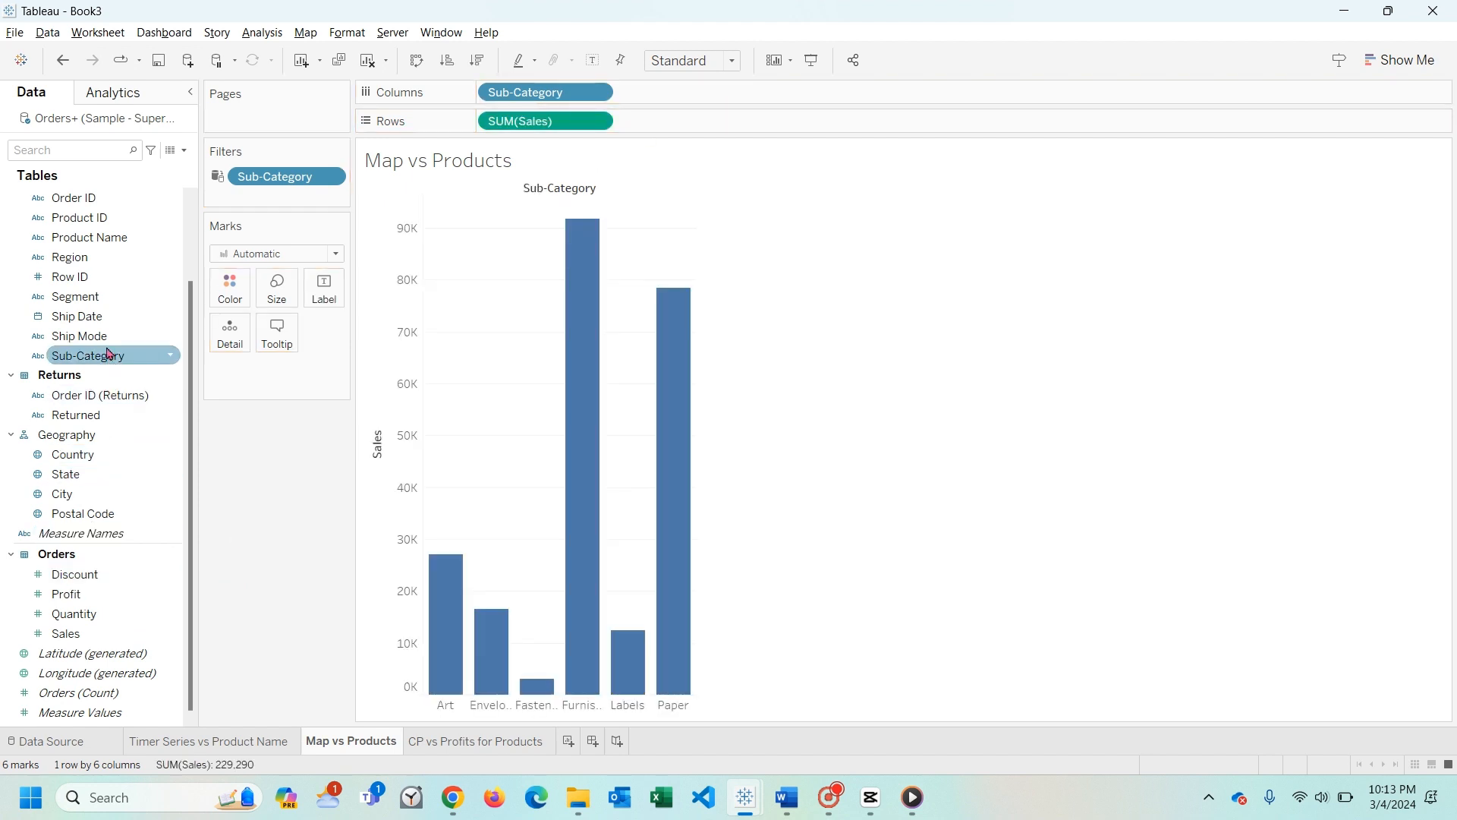
pyautogui.moveTo(72, 477); pyautogui.dragTo(236, 296)
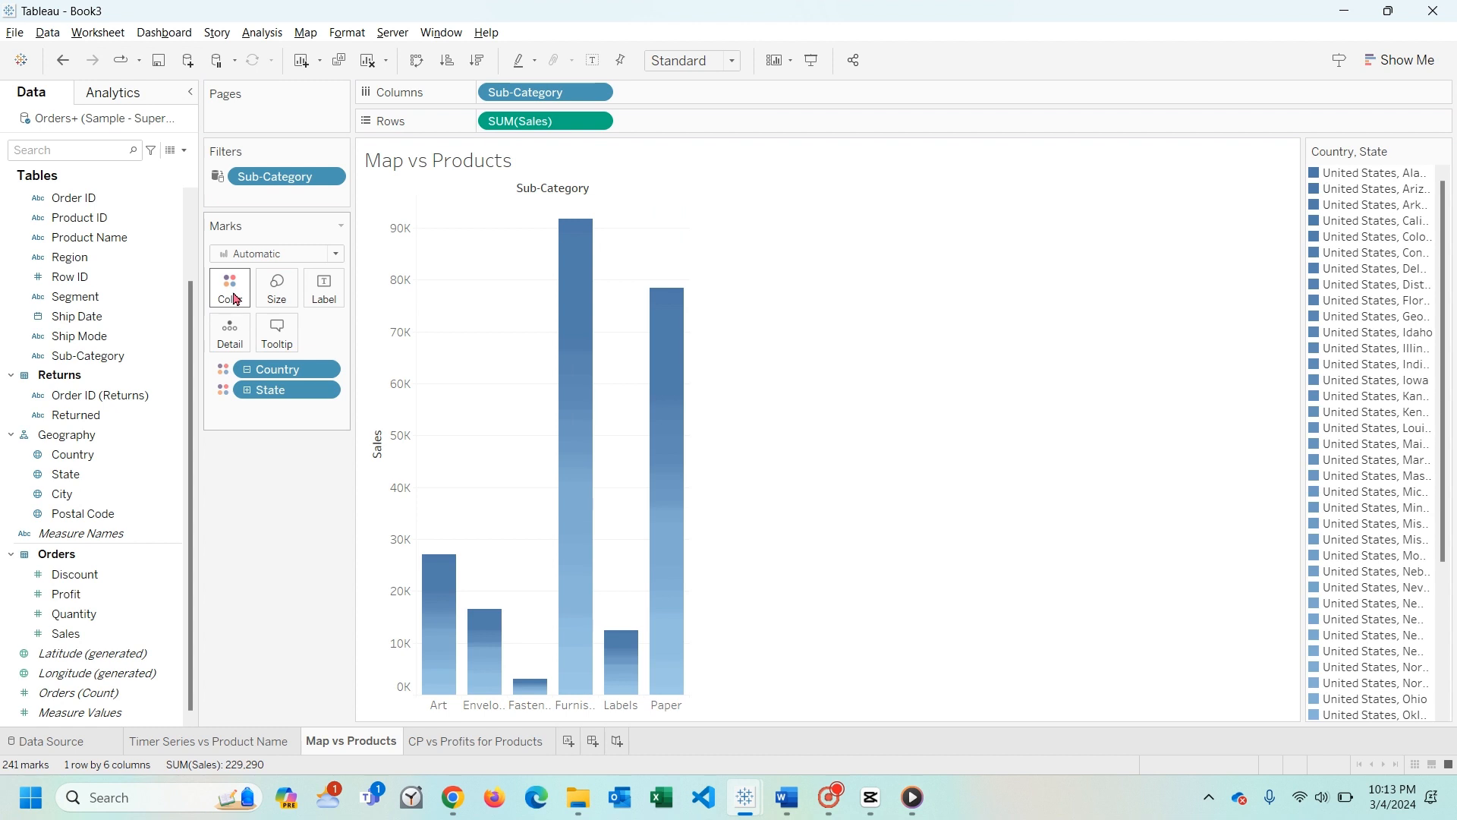
pyautogui.click(321, 372)
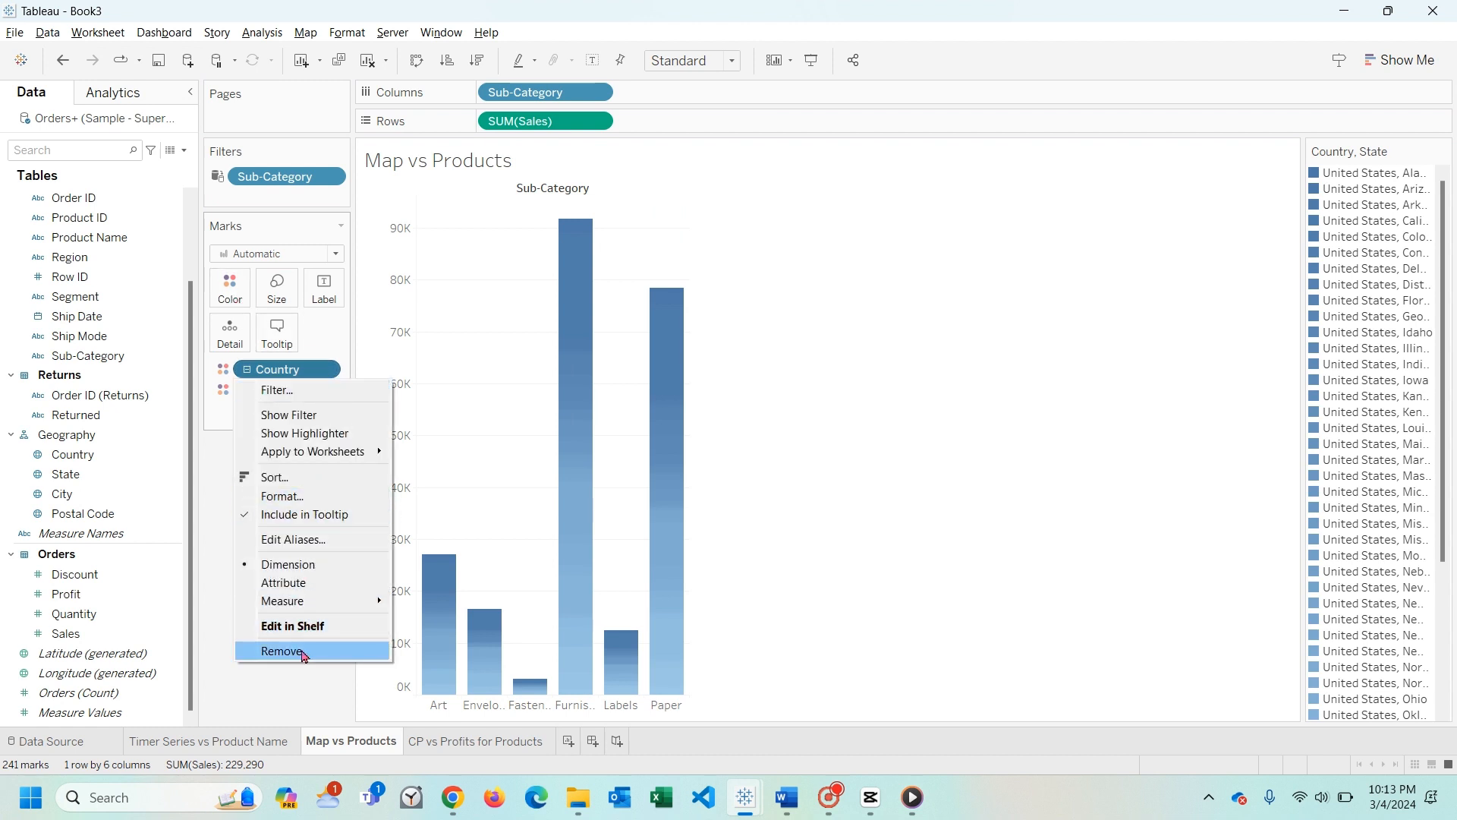
pyautogui.click(211, 530)
pyautogui.click(249, 391)
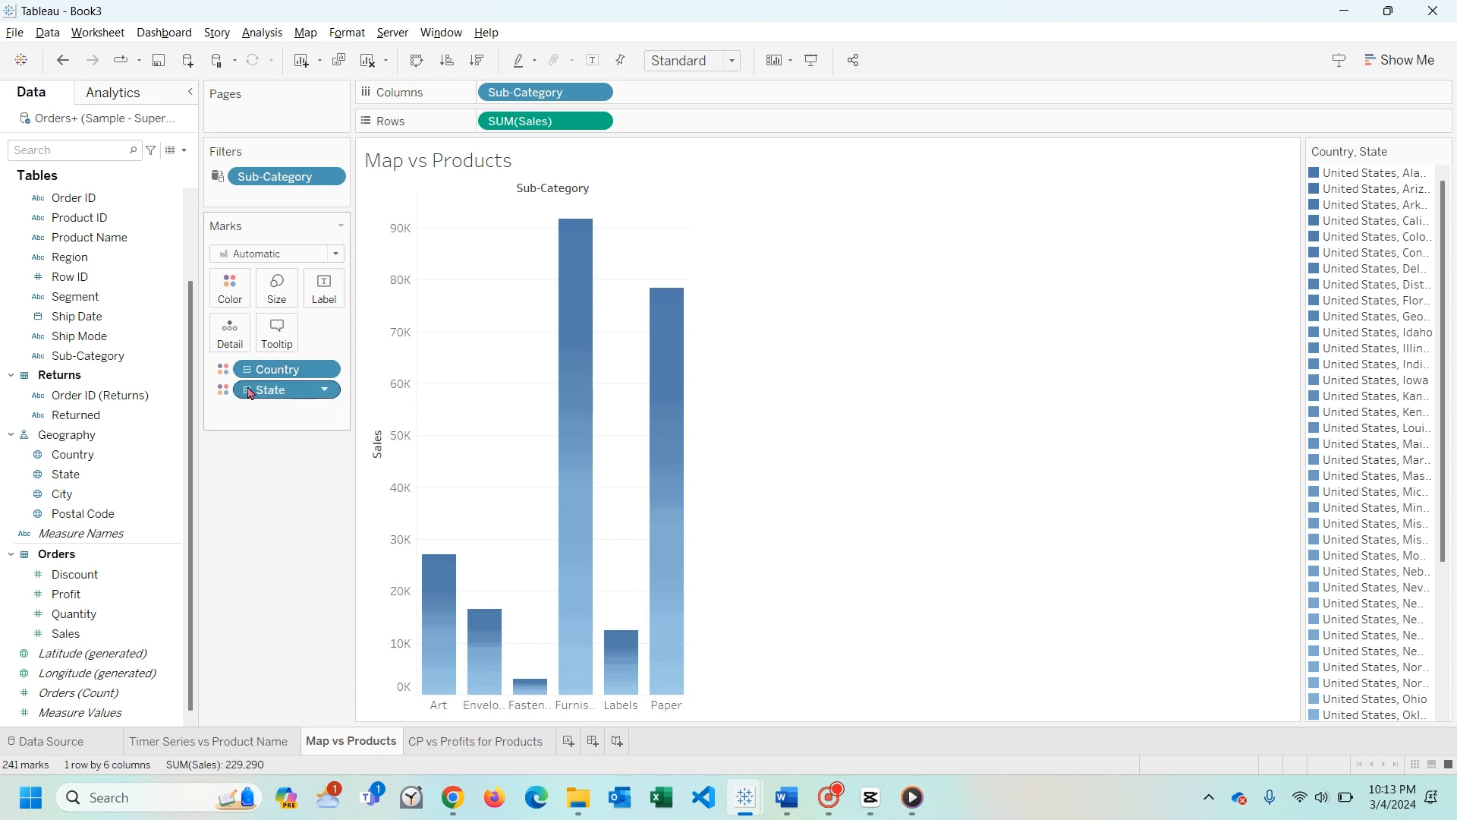
pyautogui.click(248, 390)
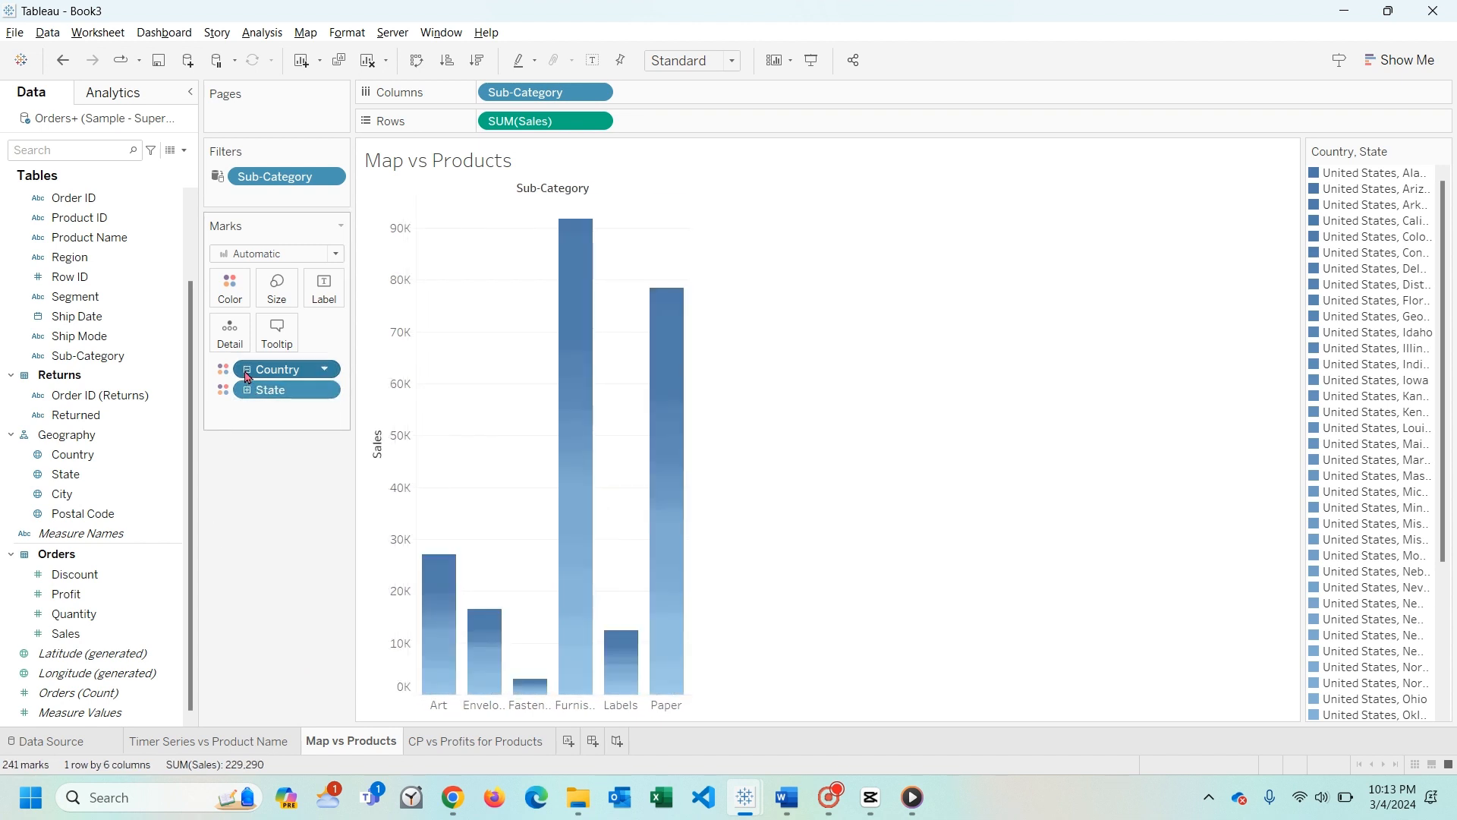
pyautogui.click(248, 370)
pyautogui.click(247, 371)
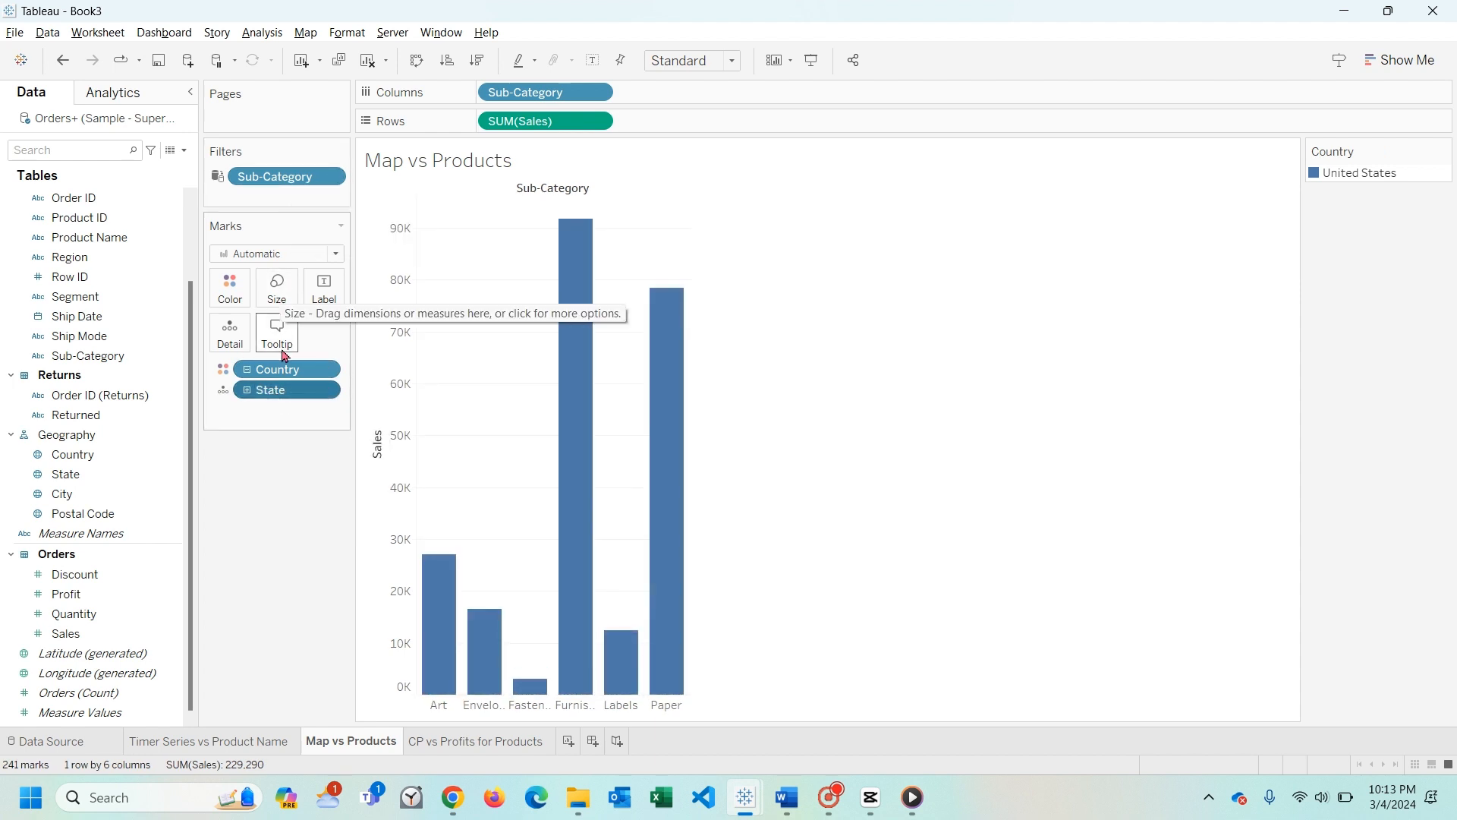
pyautogui.click(325, 390)
pyautogui.click(312, 671)
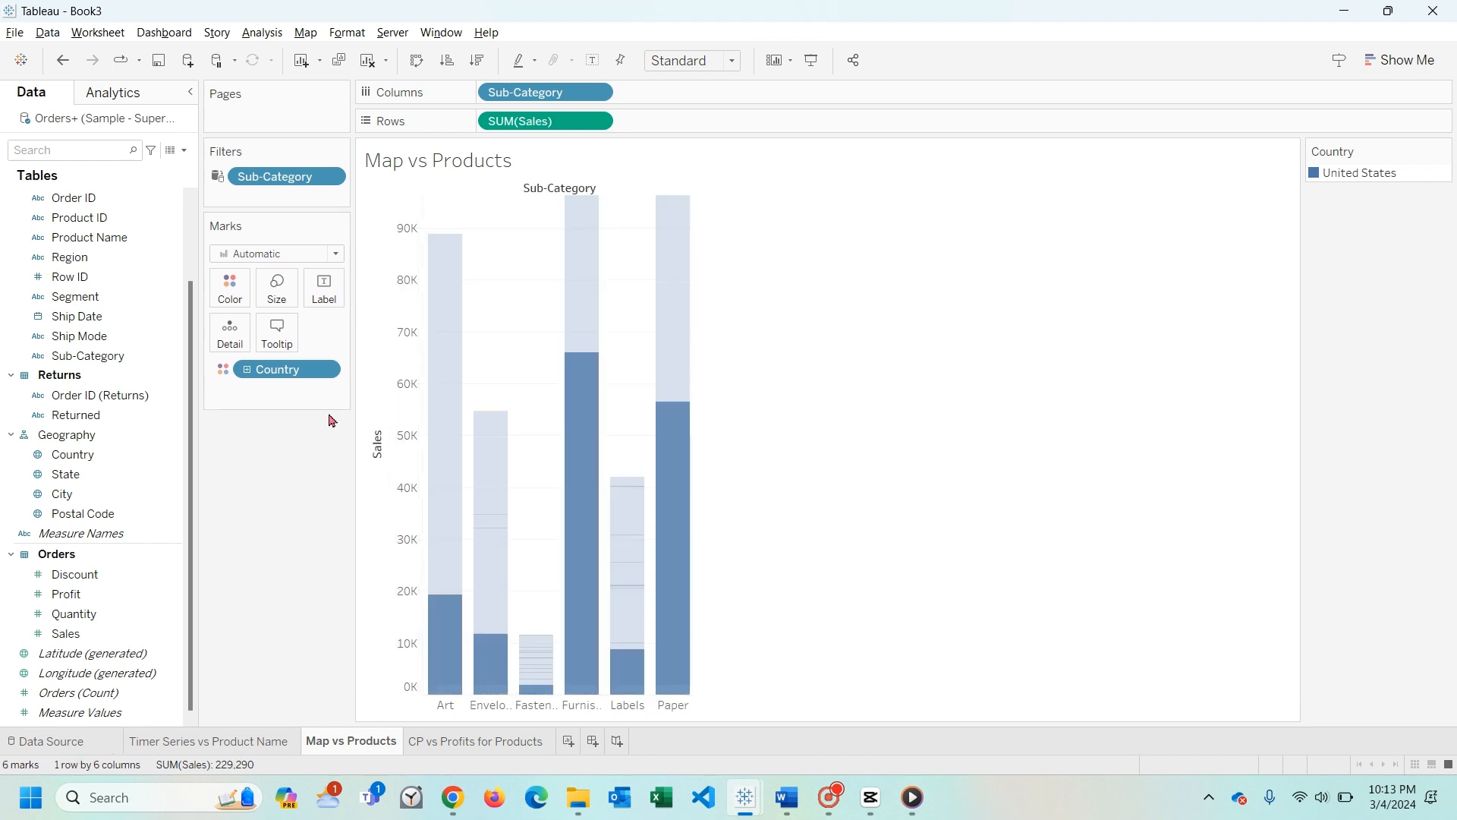
pyautogui.click(325, 370)
pyautogui.click(315, 651)
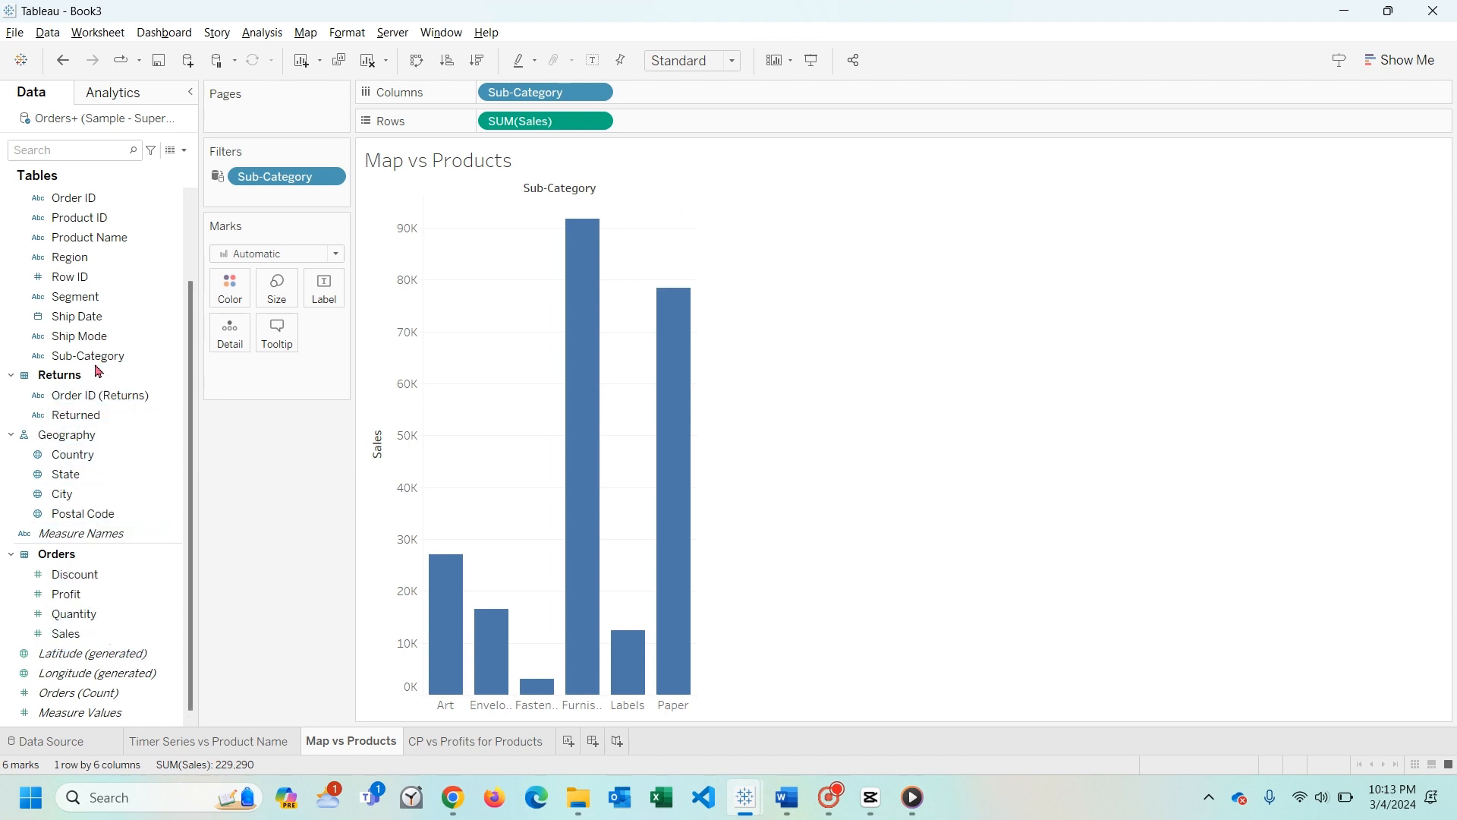
# - Color the sales bars by Sub-Category and replace Sub-Category with State in the columns
pyautogui.moveTo(88, 356); pyautogui.dragTo(234, 289)
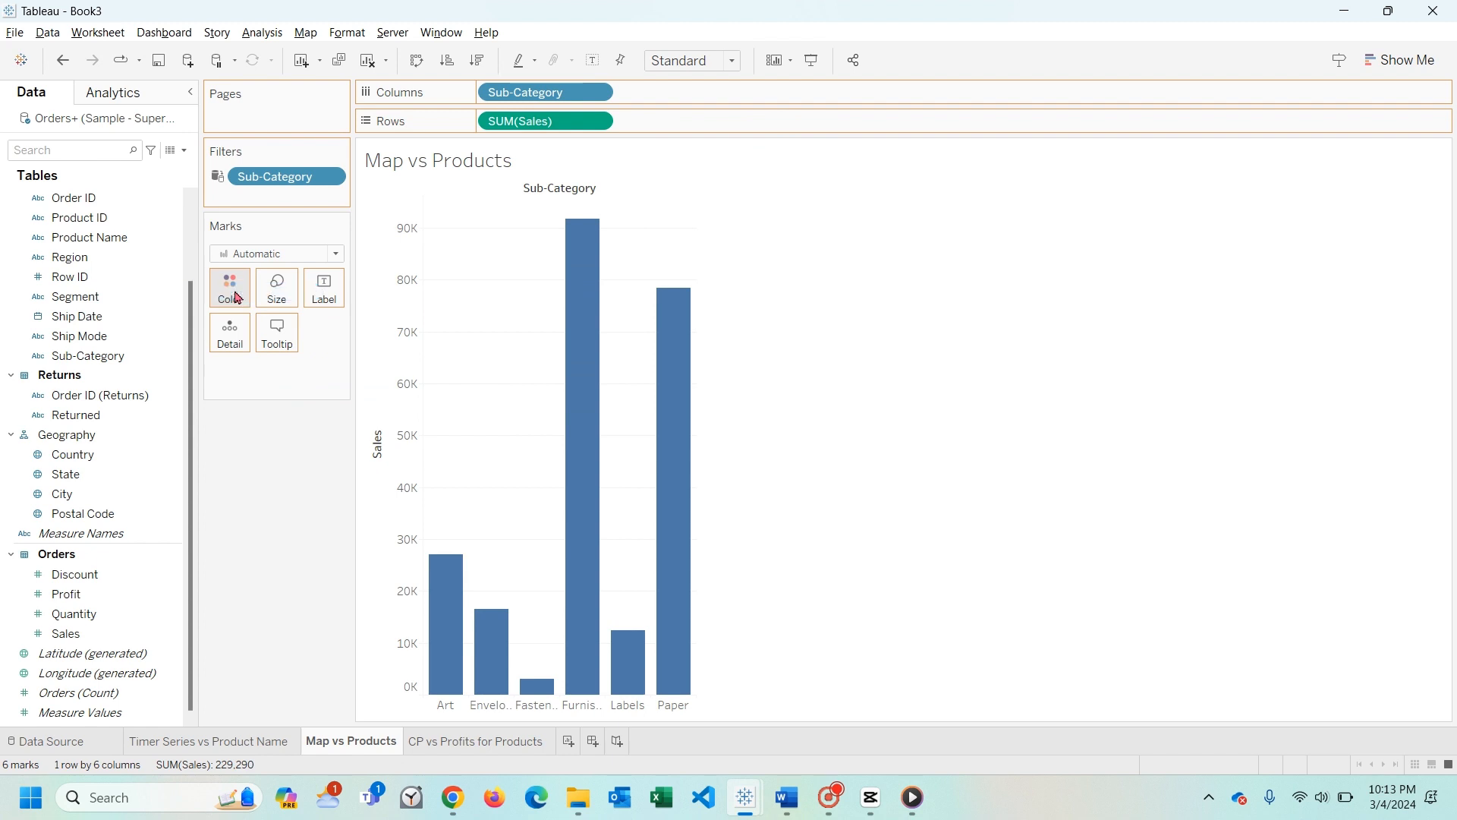
pyautogui.click(596, 92)
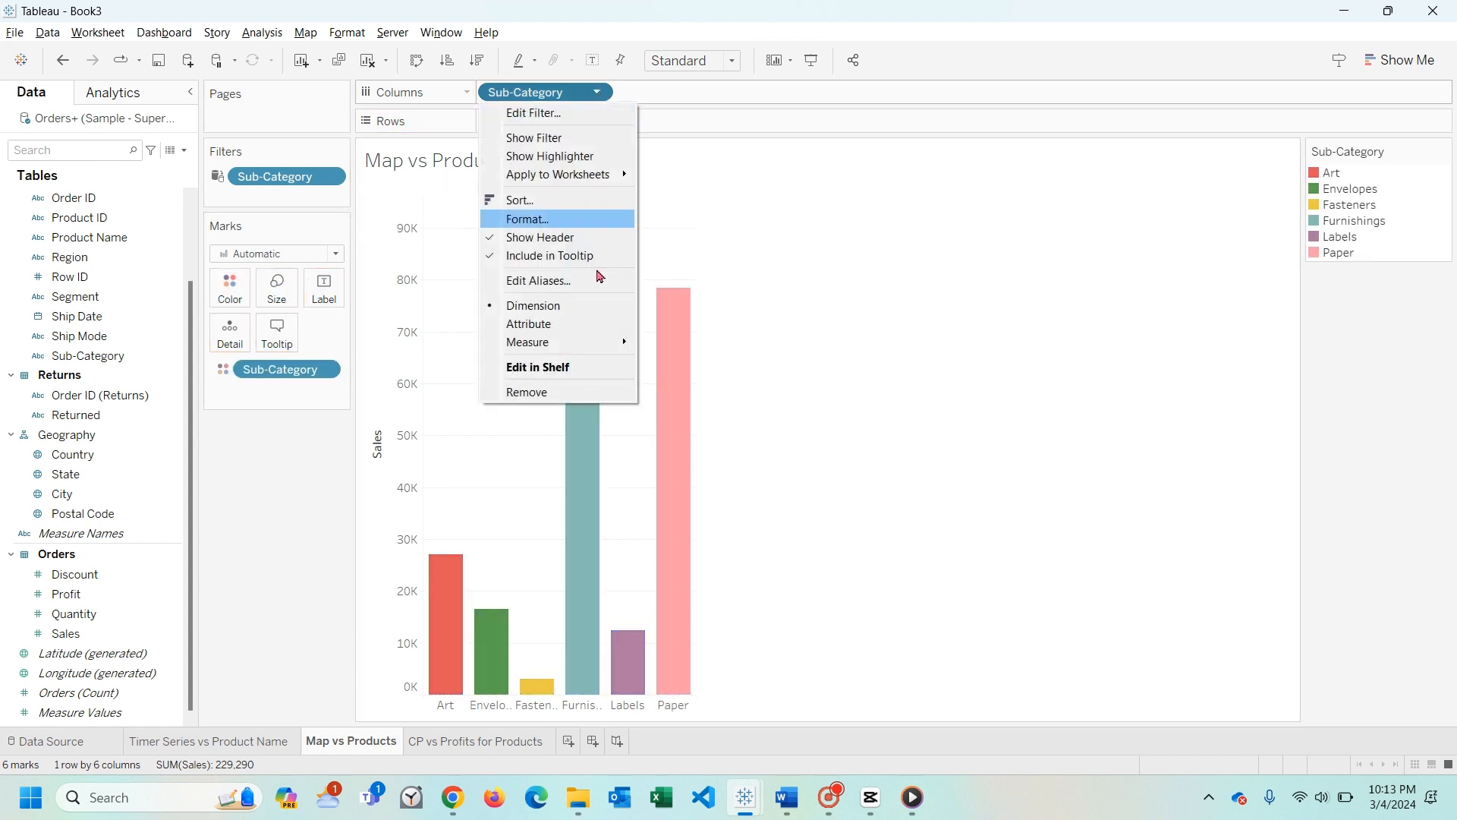
pyautogui.click(595, 392)
pyautogui.moveTo(68, 484); pyautogui.dragTo(550, 95)
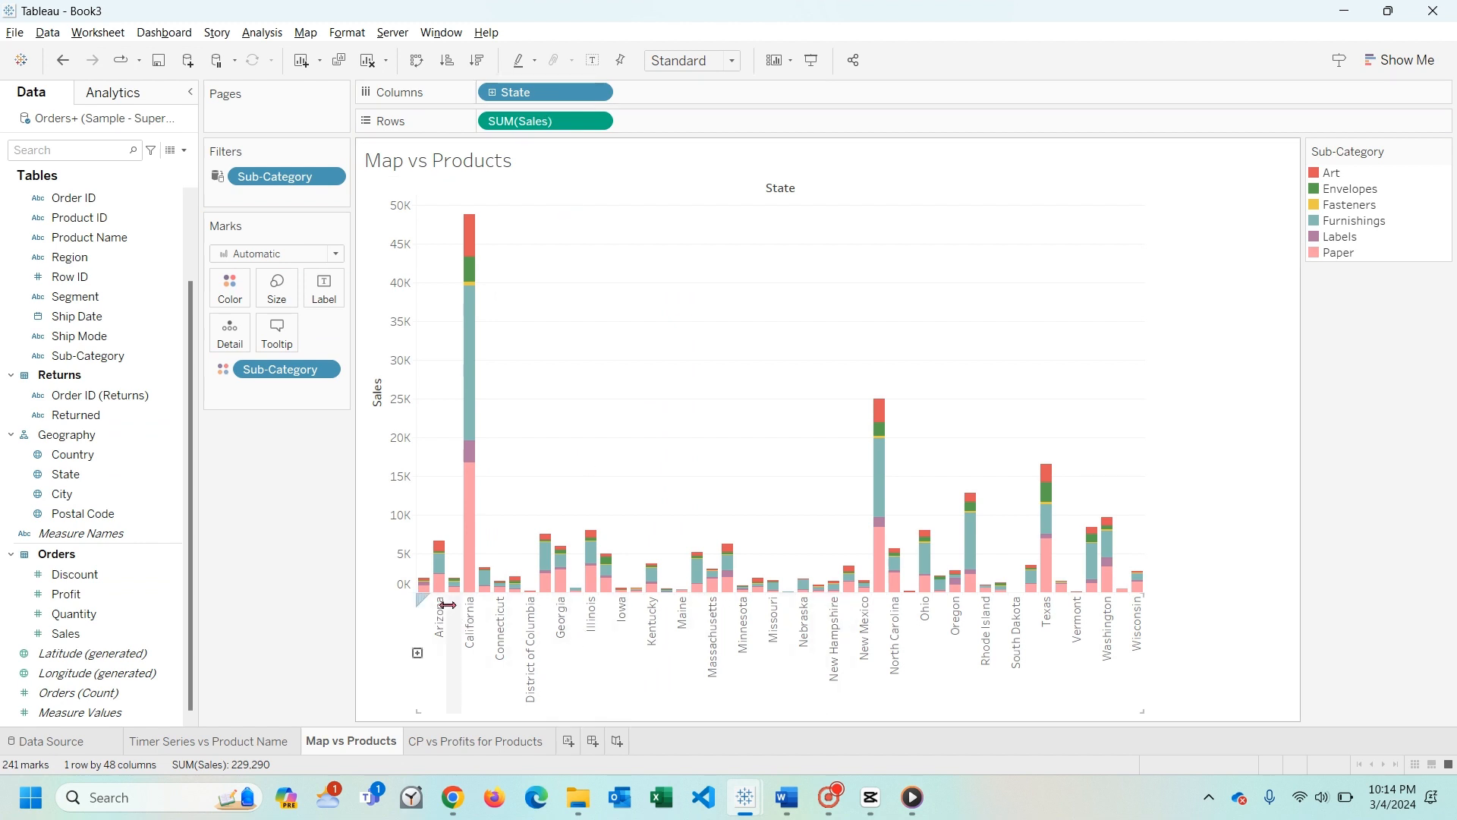
# - Widen the state columns of the stacked bar chart and sort the states by Sales in descending order
pyautogui.moveTo(448, 605); pyautogui.dragTo(480, 604)
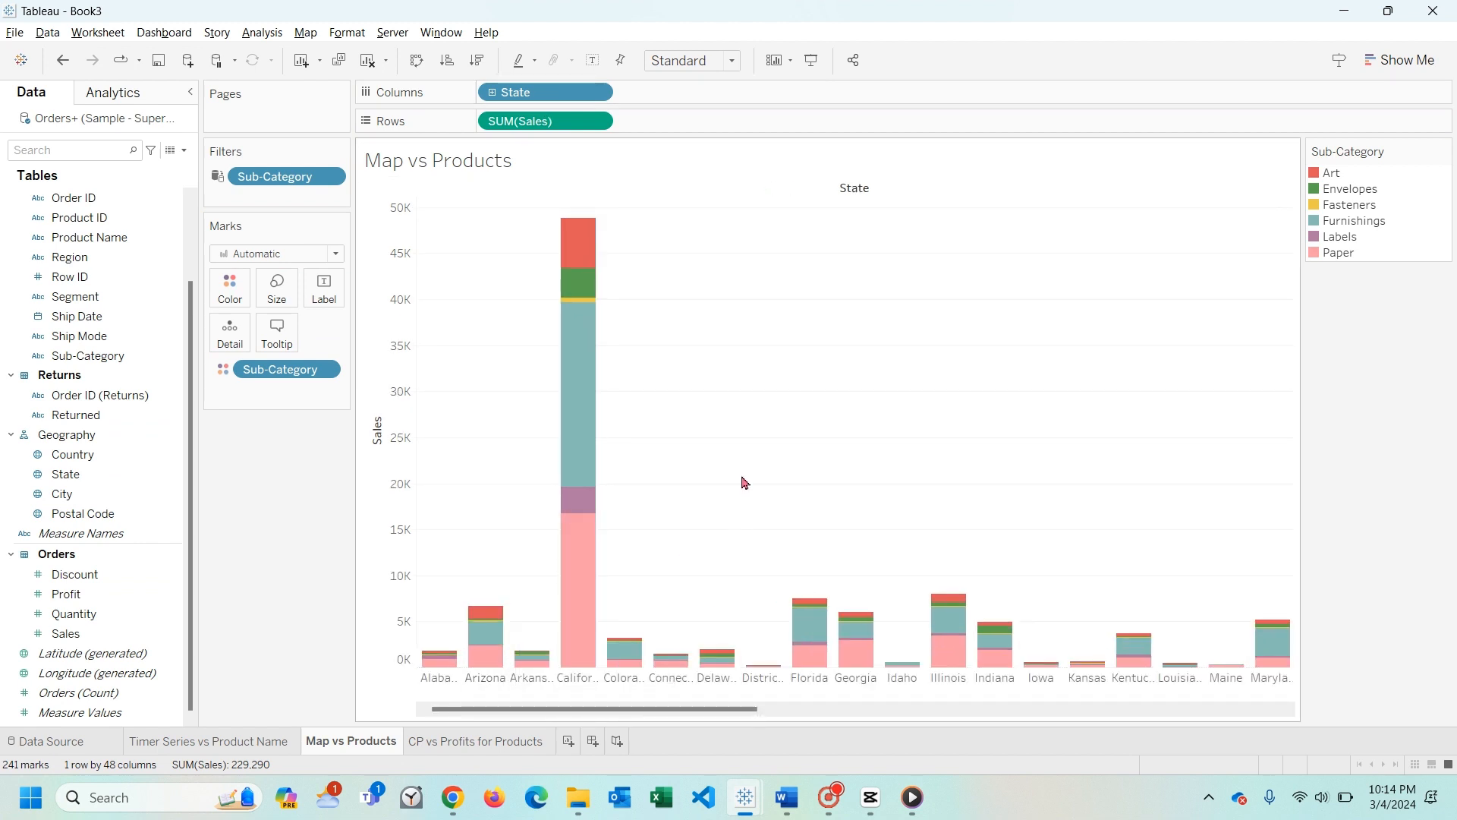
pyautogui.moveTo(442, 665)
pyautogui.moveTo(736, 709); pyautogui.dragTo(680, 712)
pyautogui.click(377, 411)
# - Examine the Sub-Category sales segments for California, New York and Texas, and the bars of the lower-selling states
pyautogui.moveTo(427, 604)
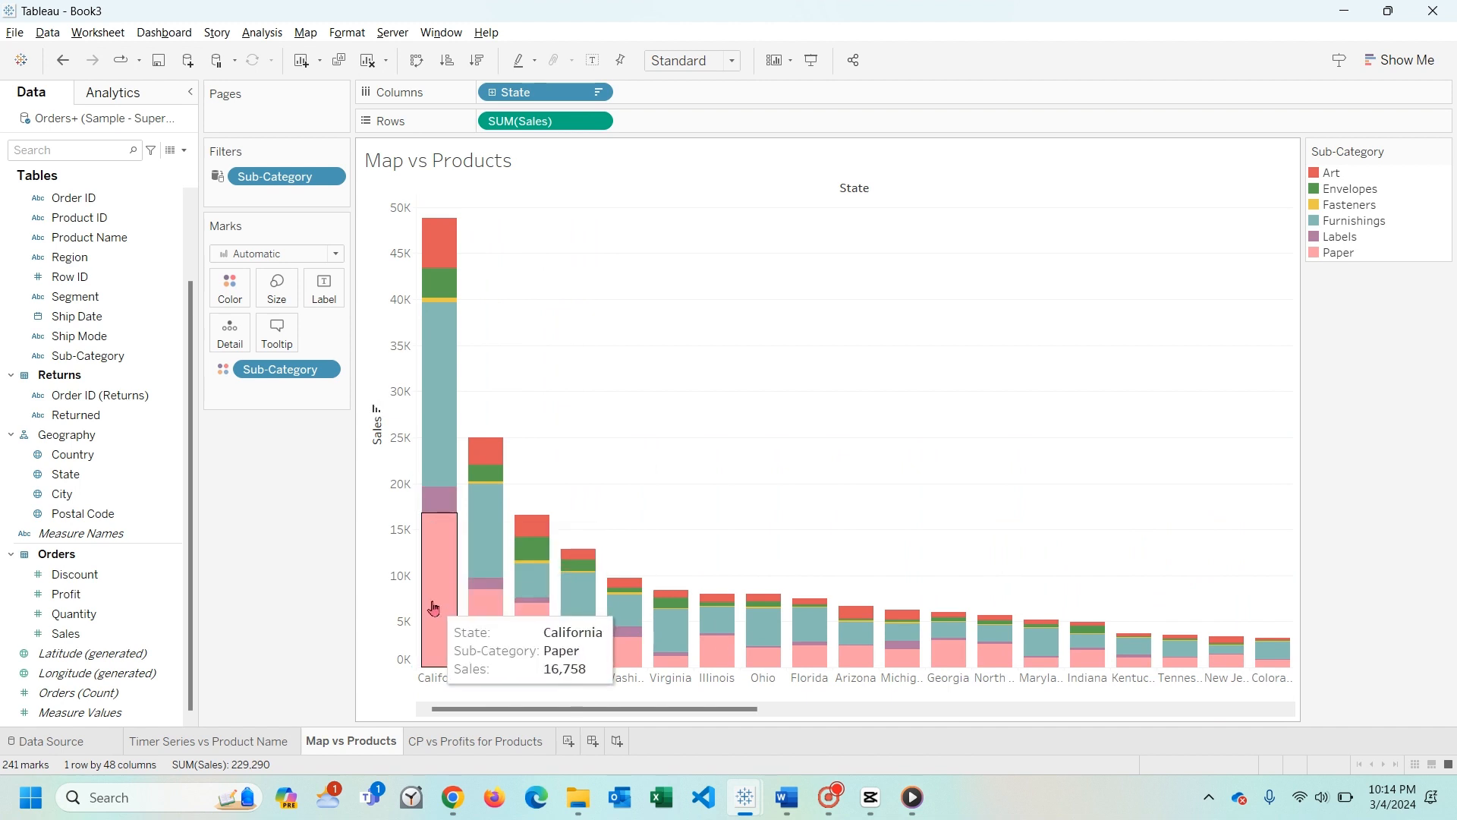
pyautogui.click(449, 306)
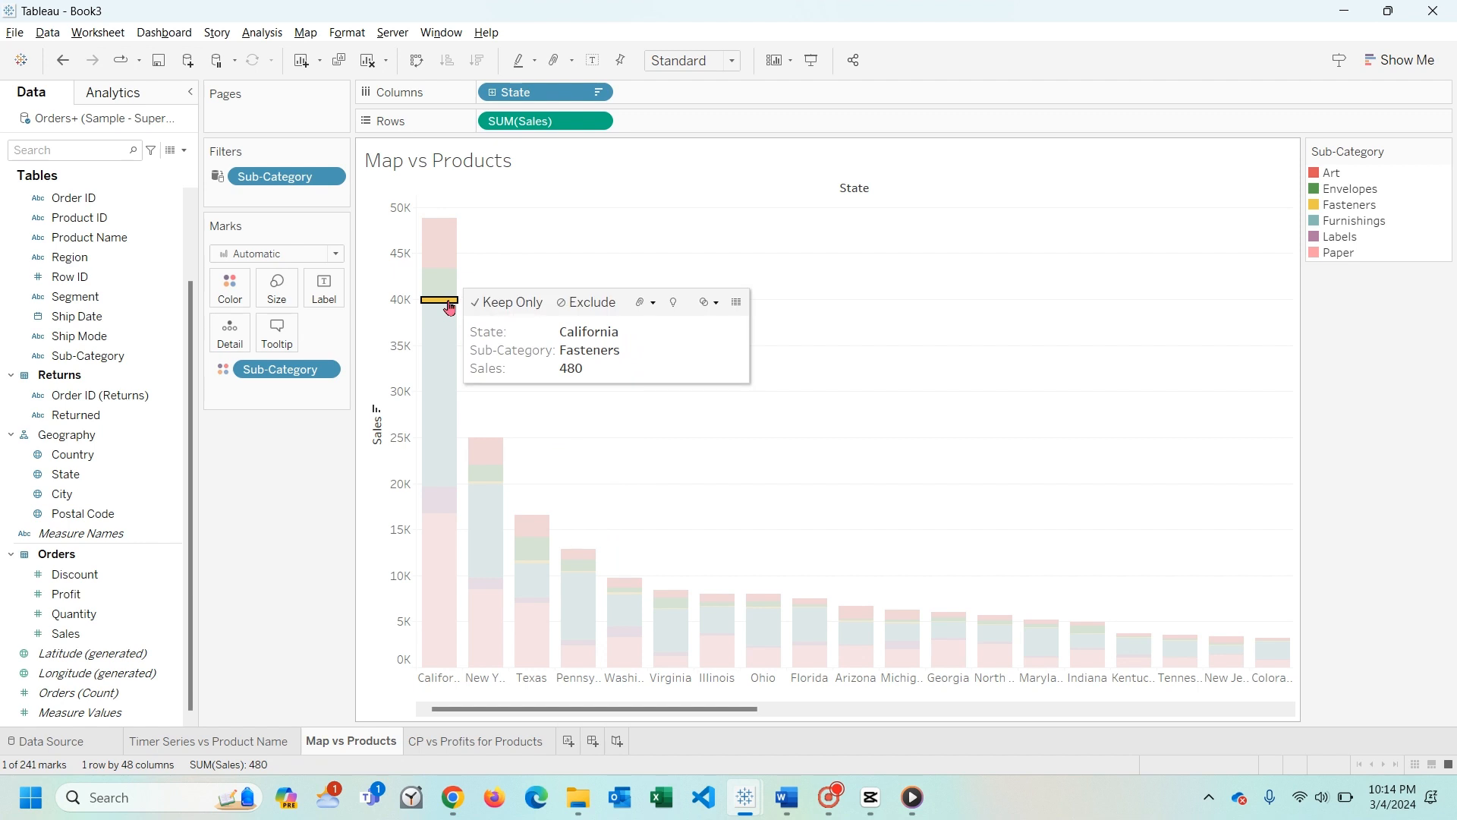
pyautogui.click(573, 400)
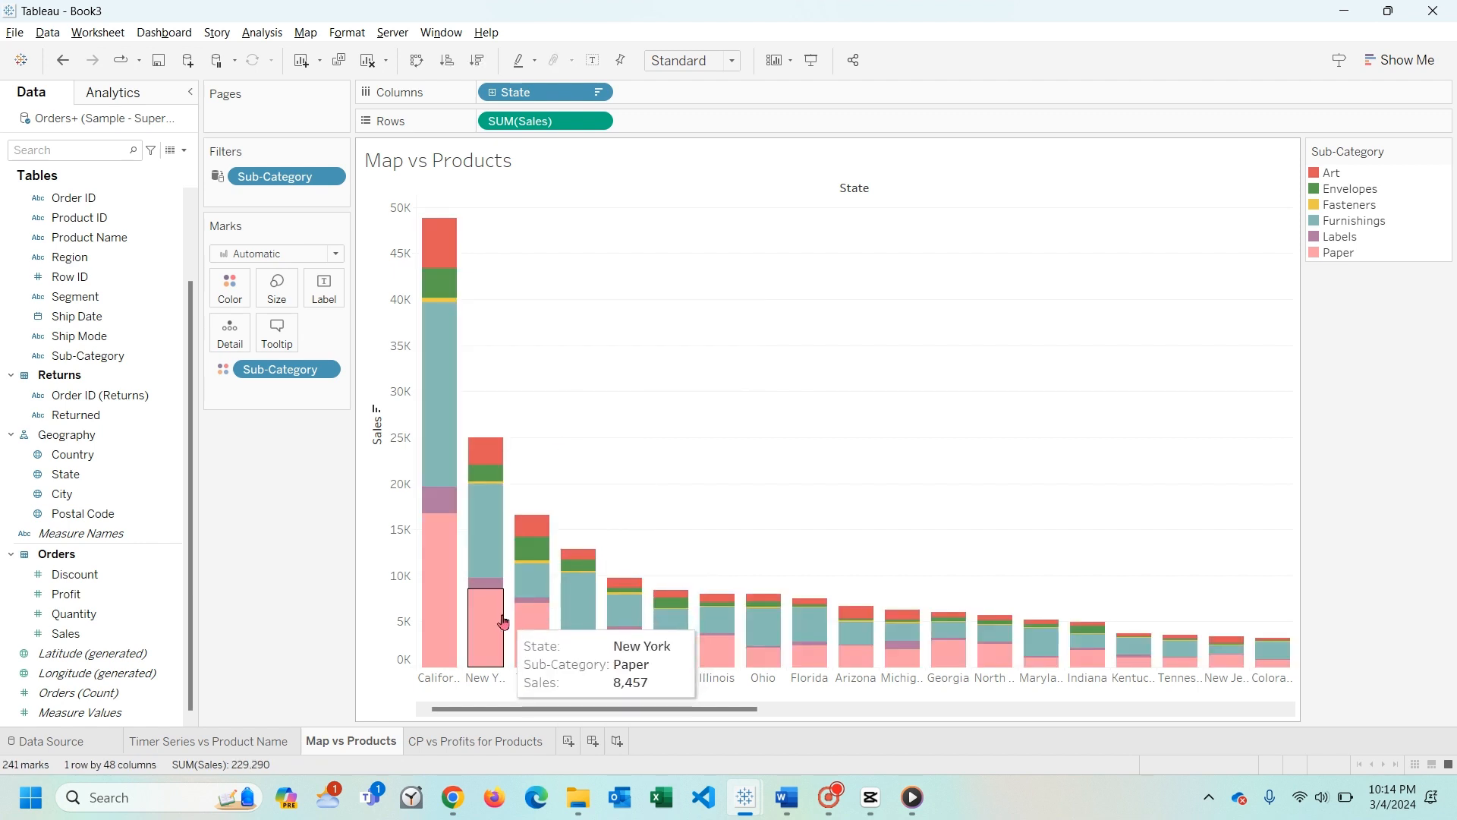
pyautogui.click(495, 491)
pyautogui.click(586, 416)
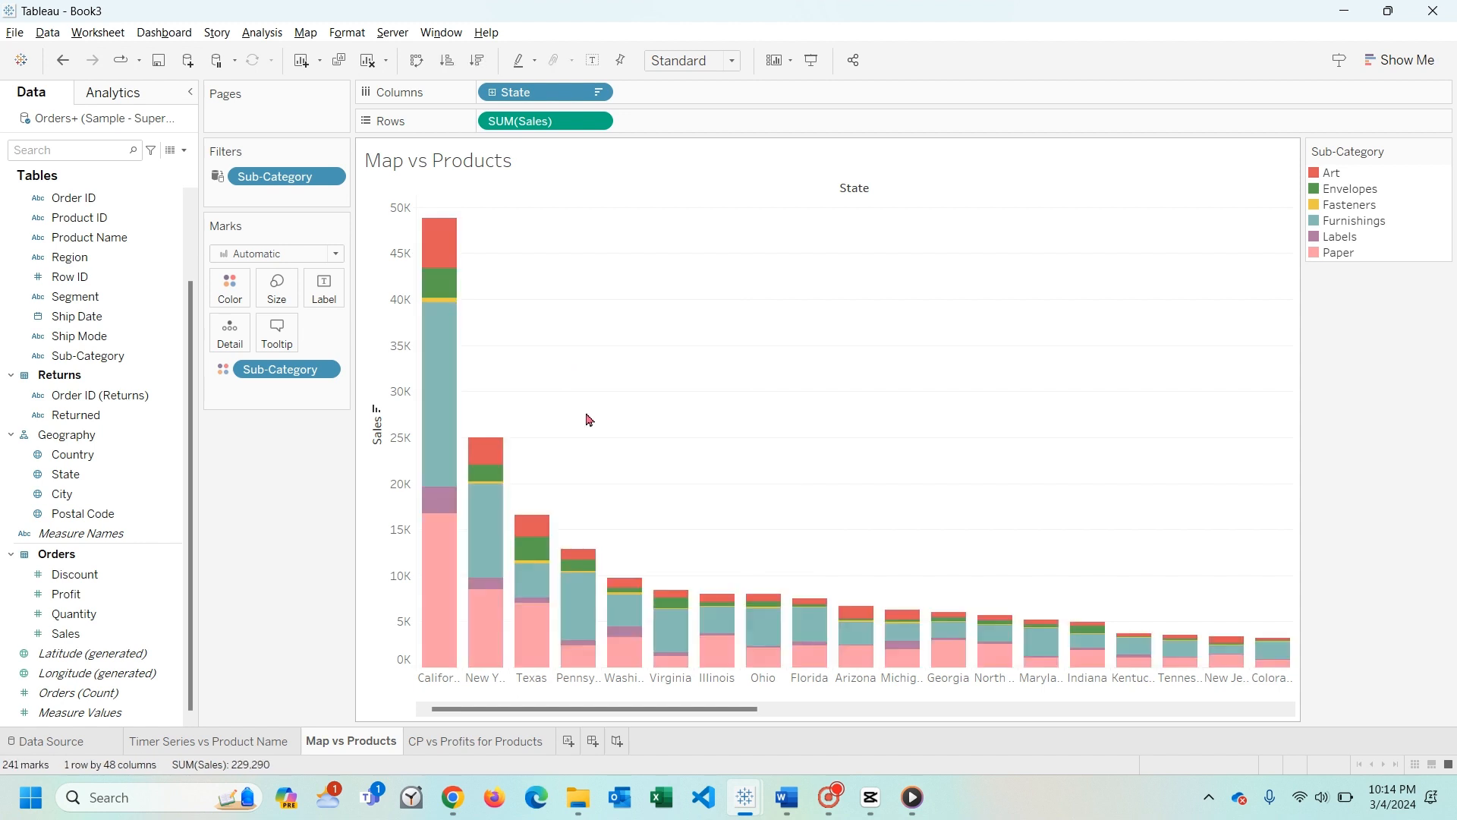
pyautogui.click(540, 562)
pyautogui.click(672, 495)
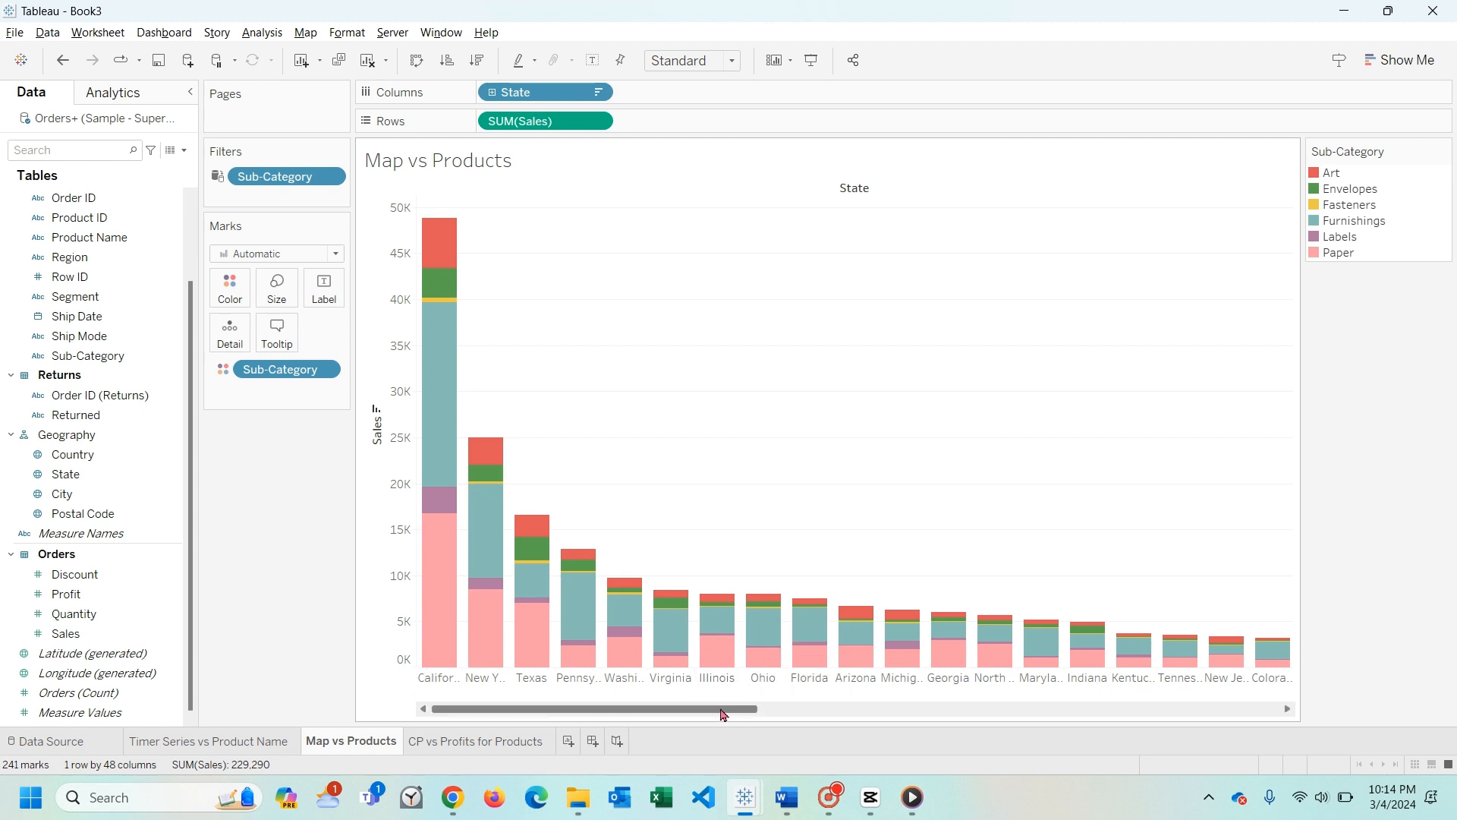
pyautogui.moveTo(723, 714); pyautogui.dragTo(945, 666)
pyautogui.moveTo(945, 664)
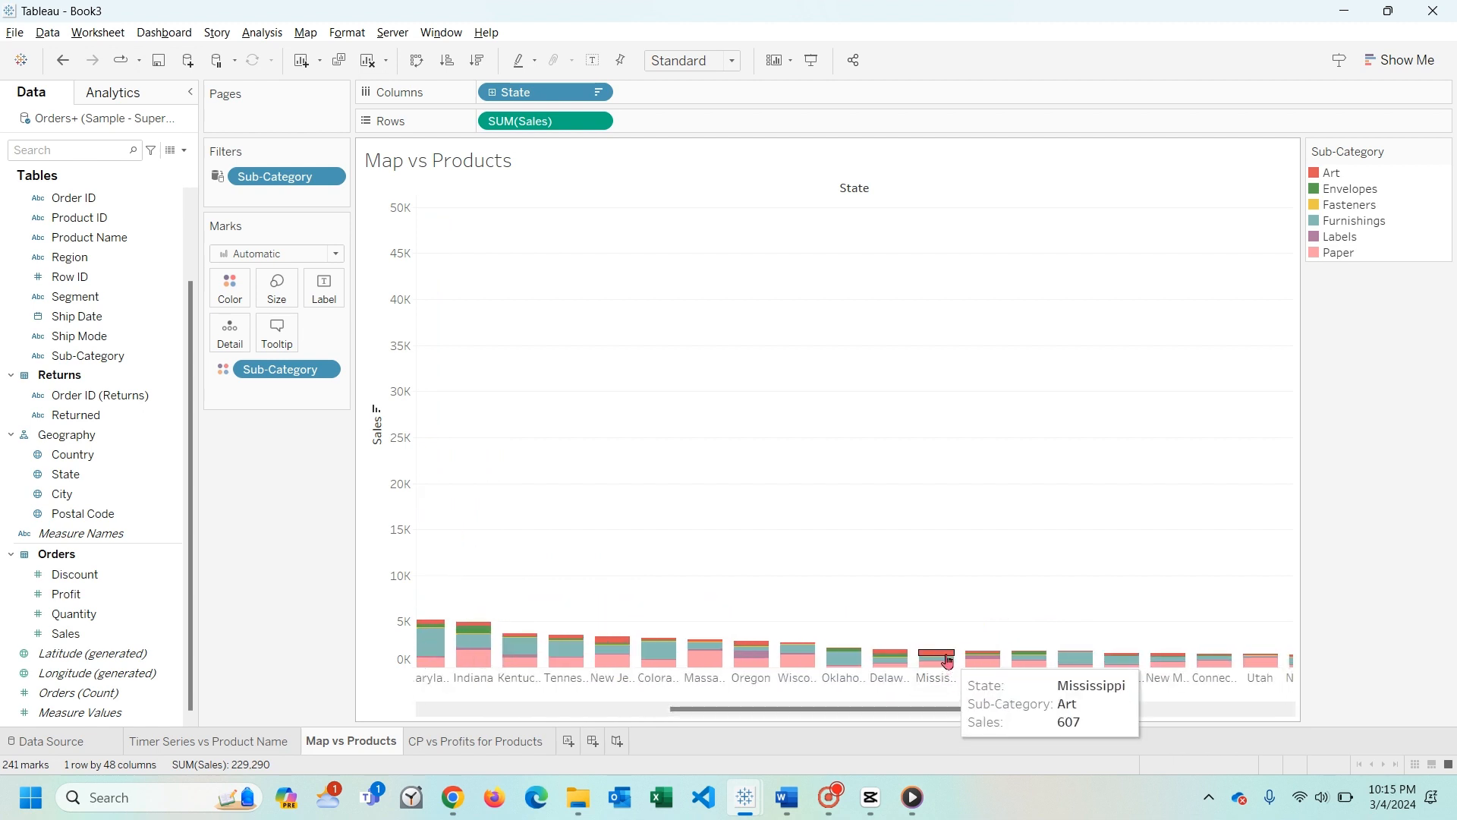
pyautogui.moveTo(948, 709); pyautogui.dragTo(1030, 712)
pyautogui.moveTo(886, 657)
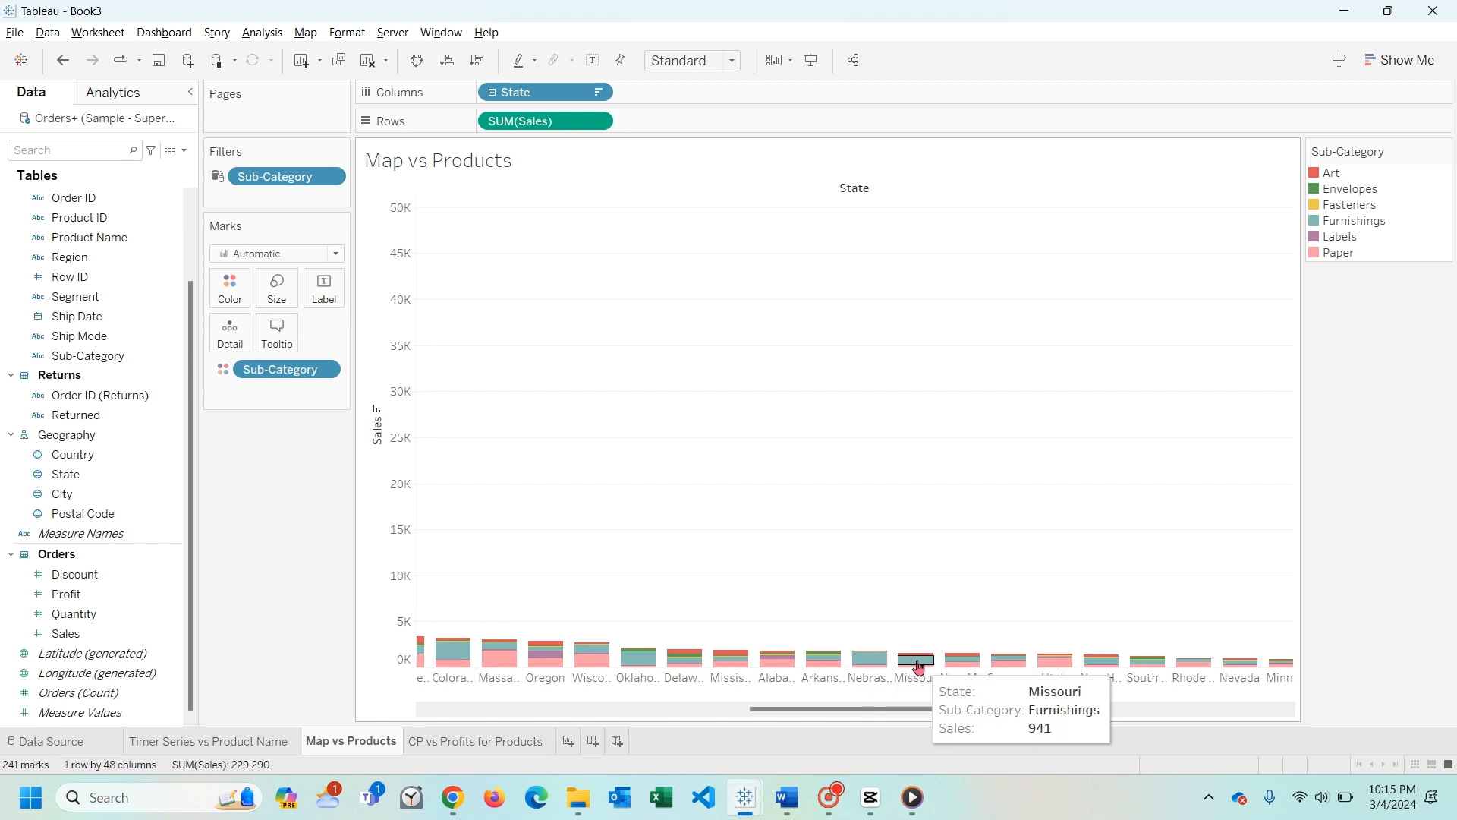
# - On the CP vs Profits for Products sheet, start a calculated field from Discount and name it Cost Price
pyautogui.click(457, 742)
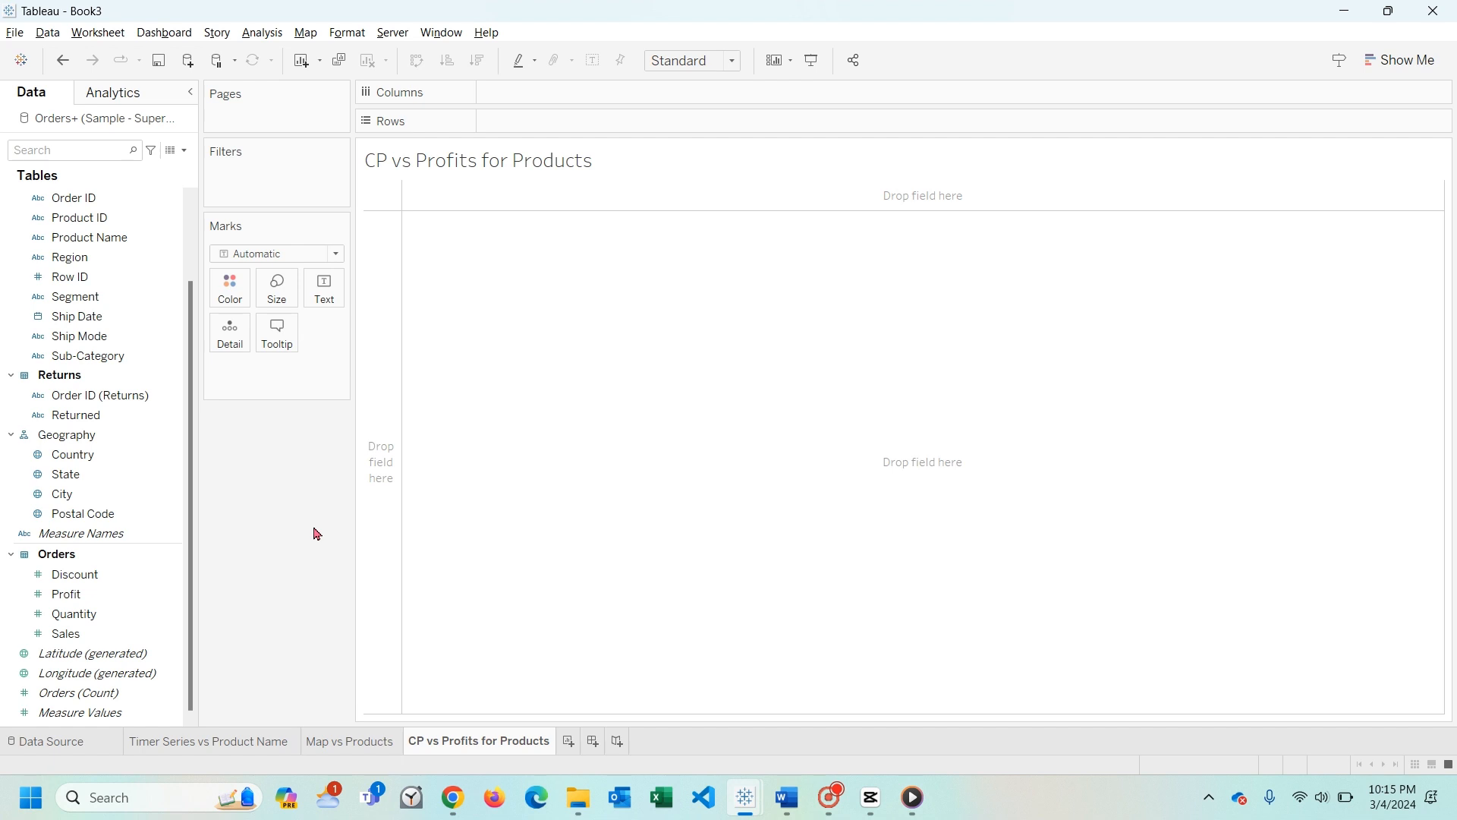
pyautogui.rightClick(82, 582)
pyautogui.moveTo(190, 354)
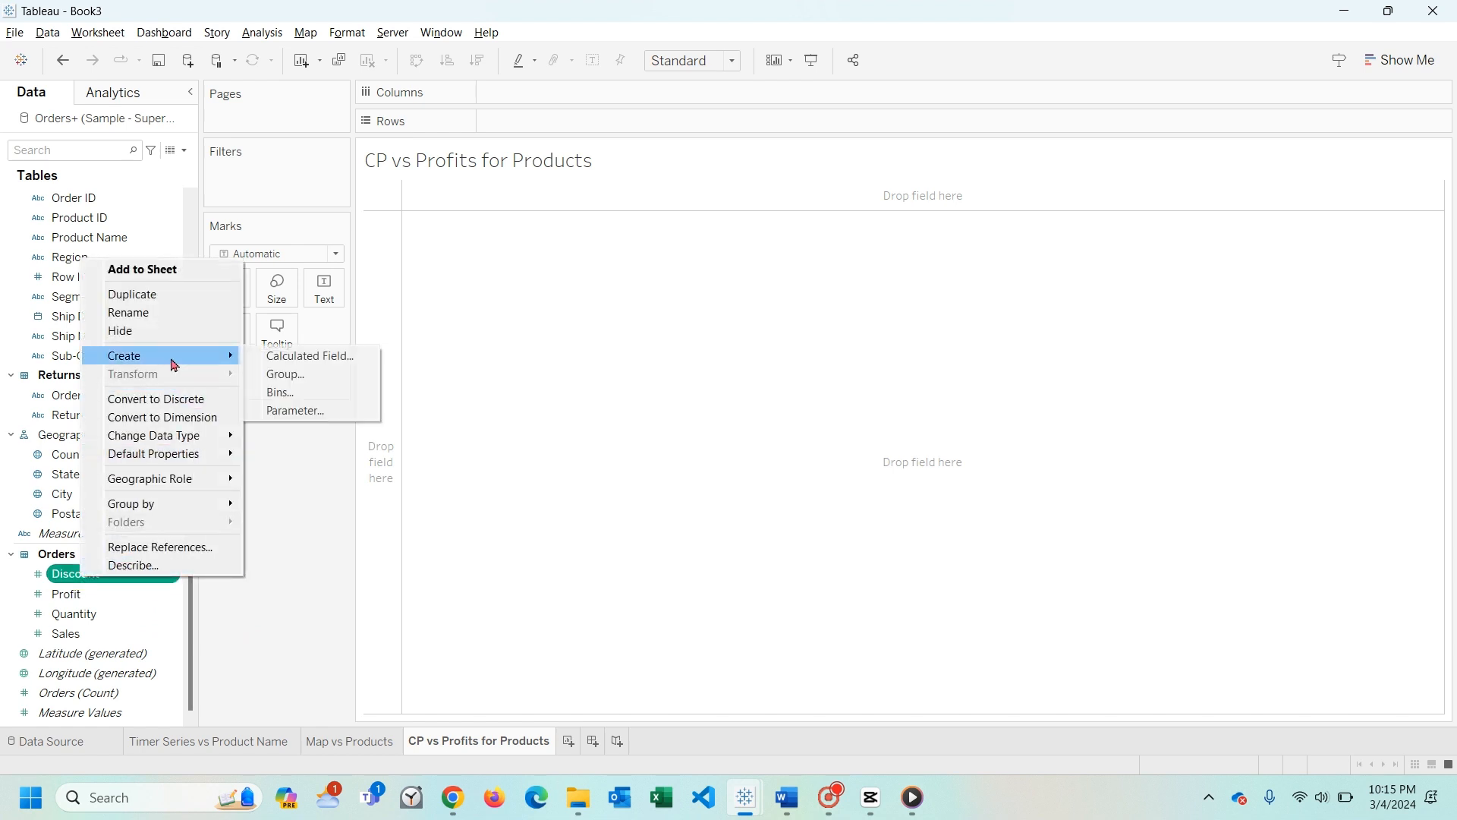
pyautogui.click(306, 355)
pyautogui.write('Coa')
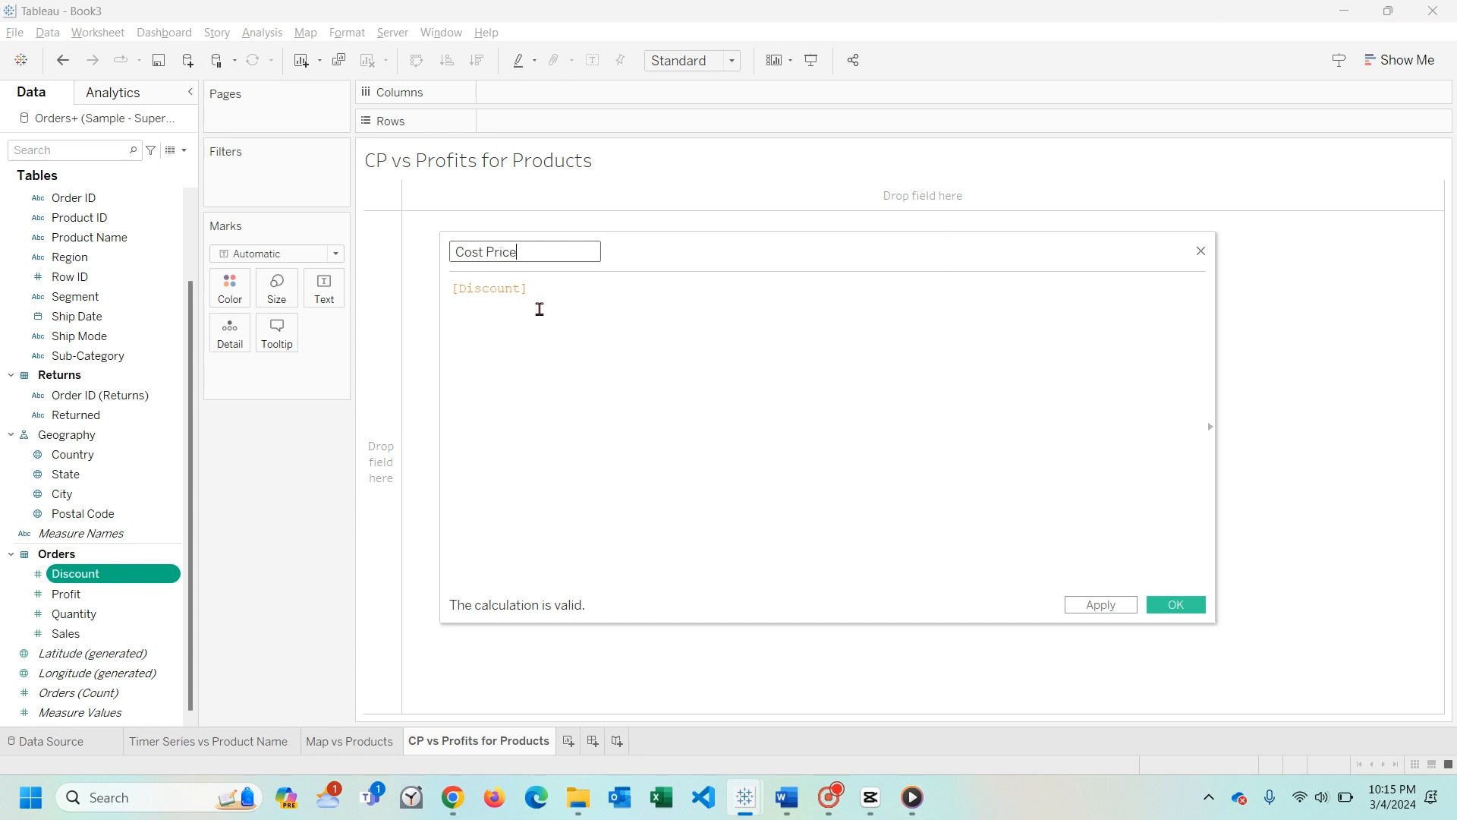
# - Replace the Cost Price formula with [Sales]-[Profit] and save the calculated field
pyautogui.click(530, 290)
pyautogui.hotkey('ctrl', 'a')
pyautogui.press('BackSpace')
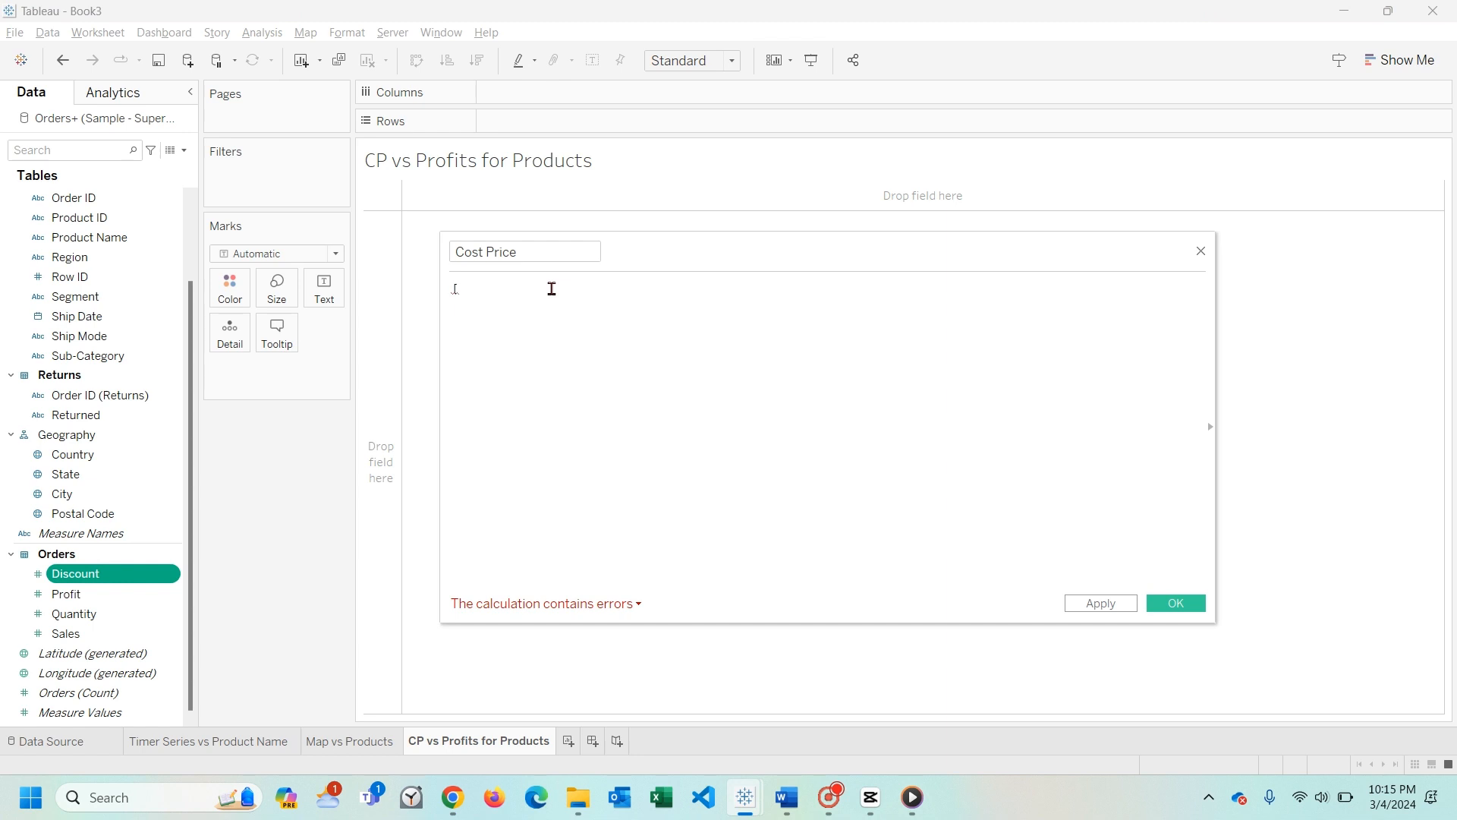
pyautogui.write('[sal')
pyautogui.press('Return')
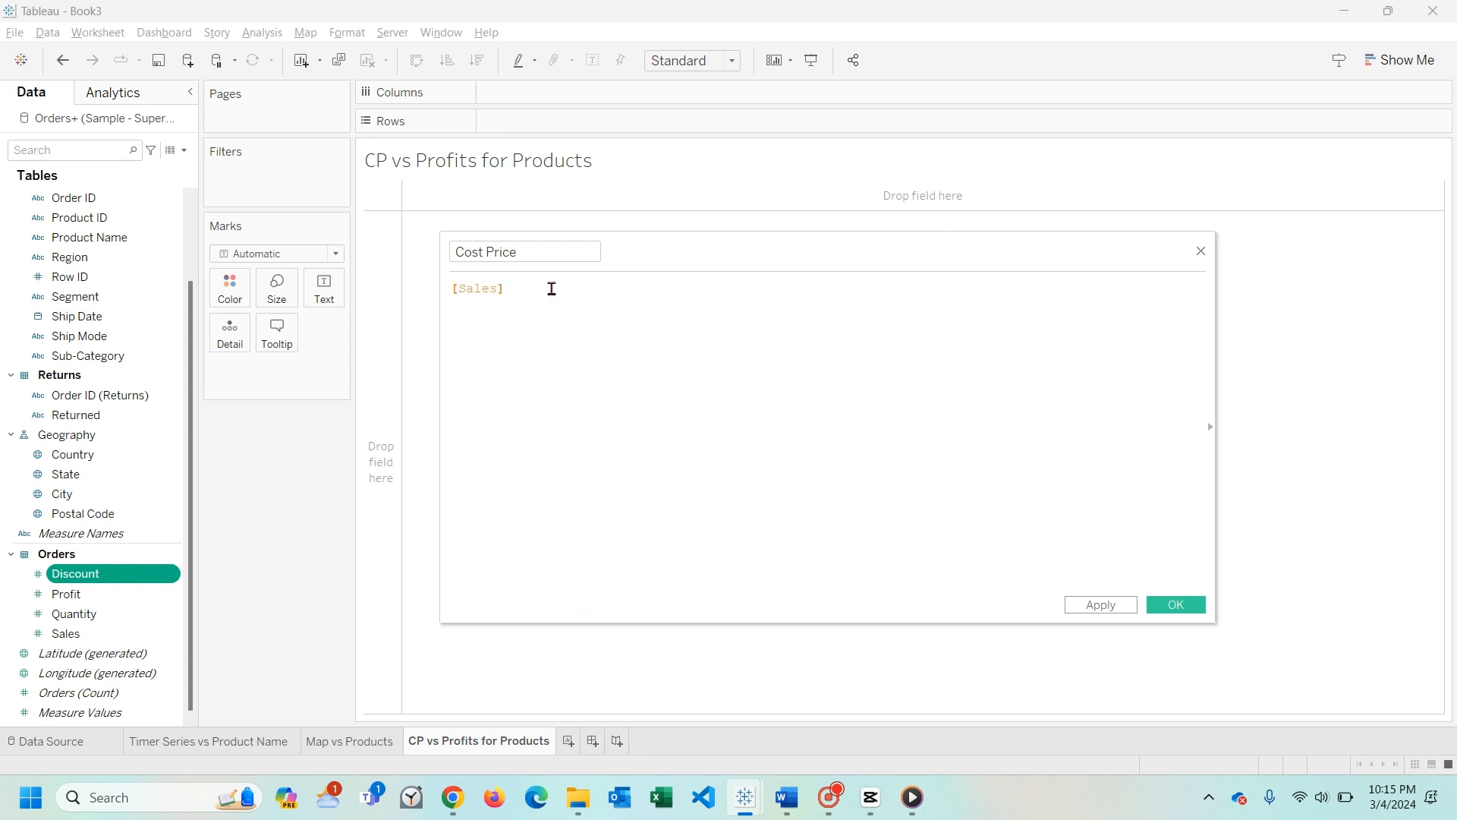
pyautogui.write('-')
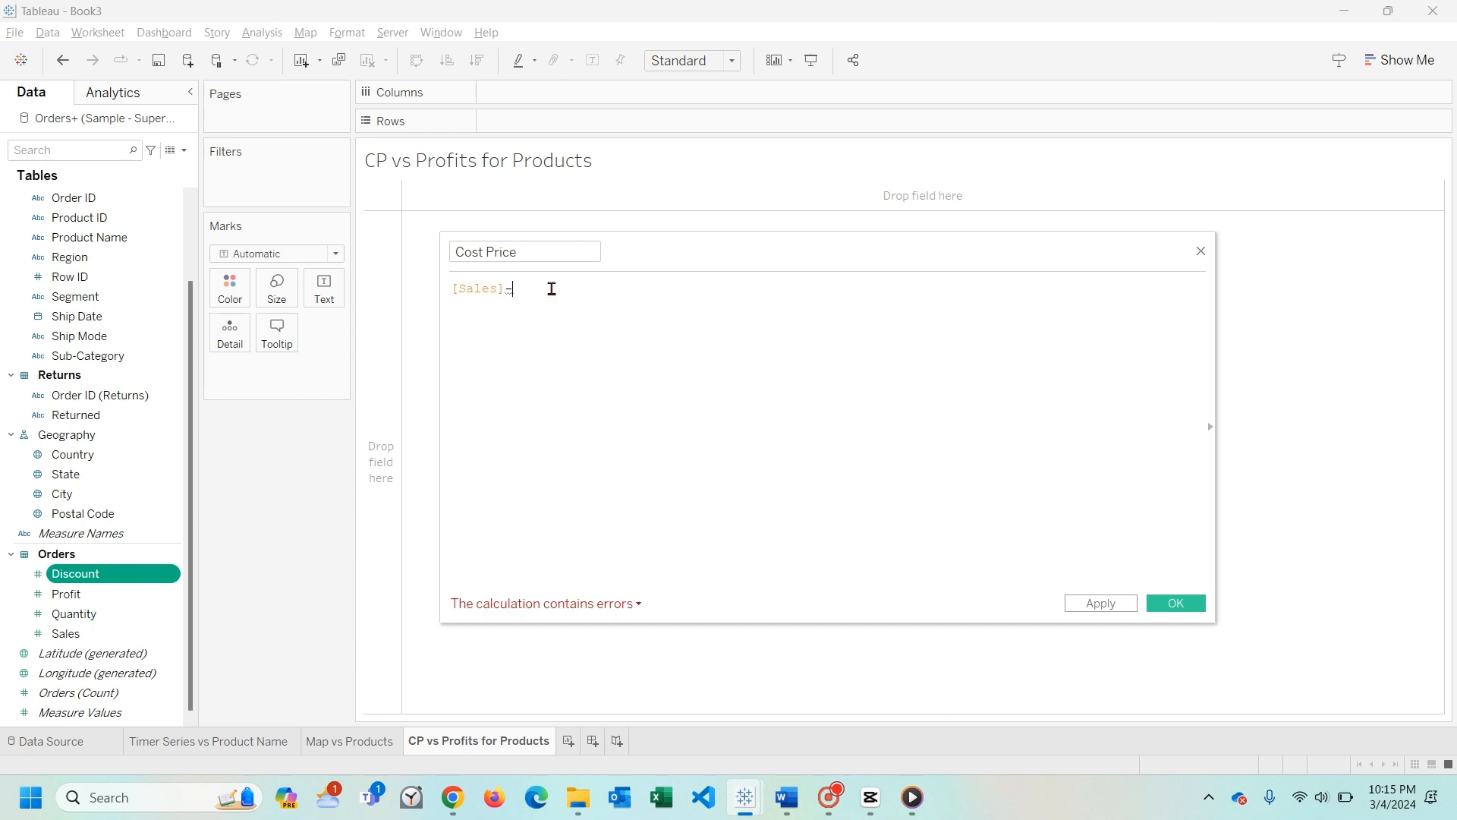
pyautogui.write('[pro')
pyautogui.press('Down')
pyautogui.press('Down')
pyautogui.press('Return')
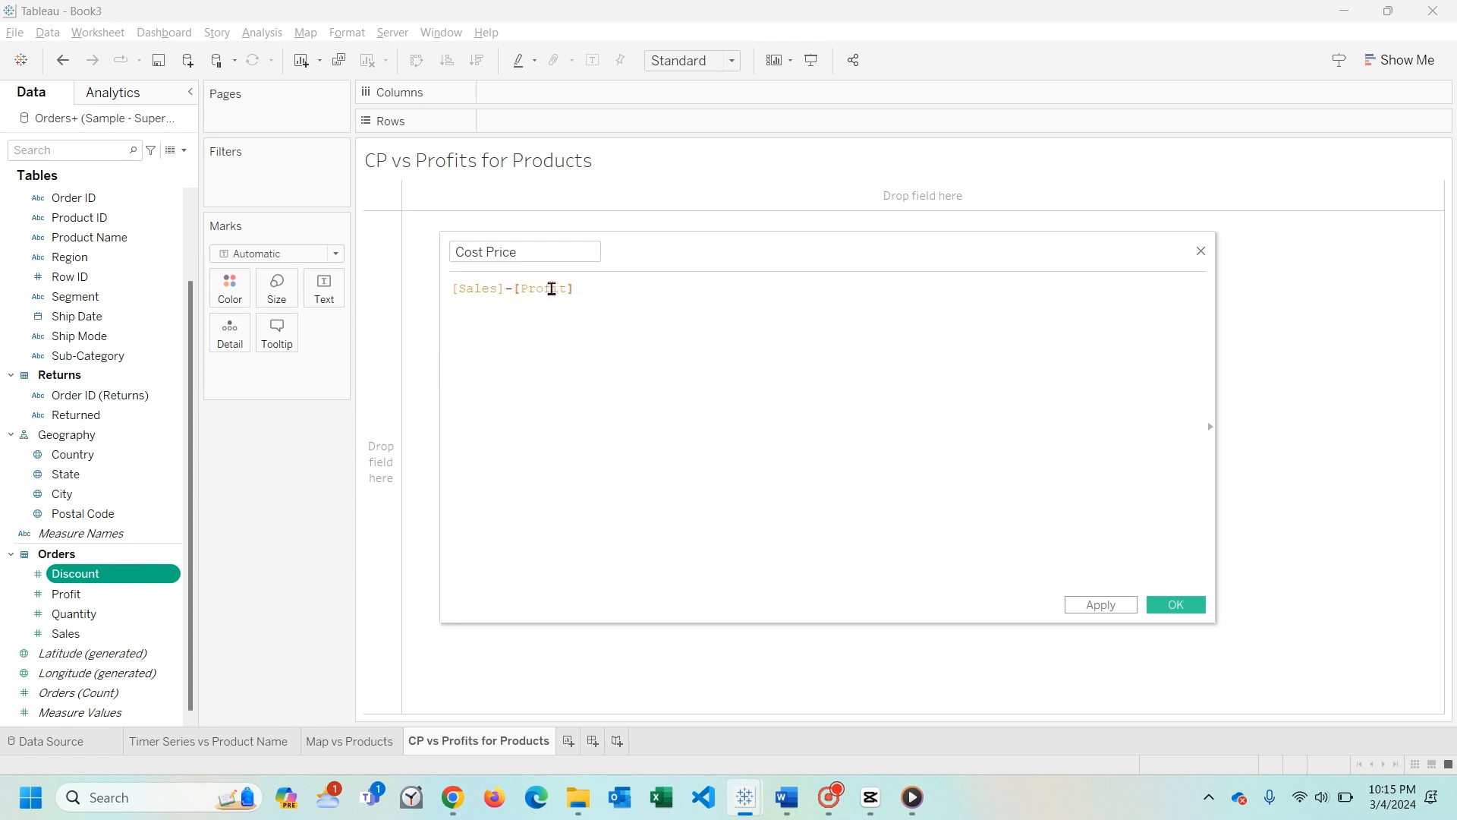
pyautogui.click(1127, 606)
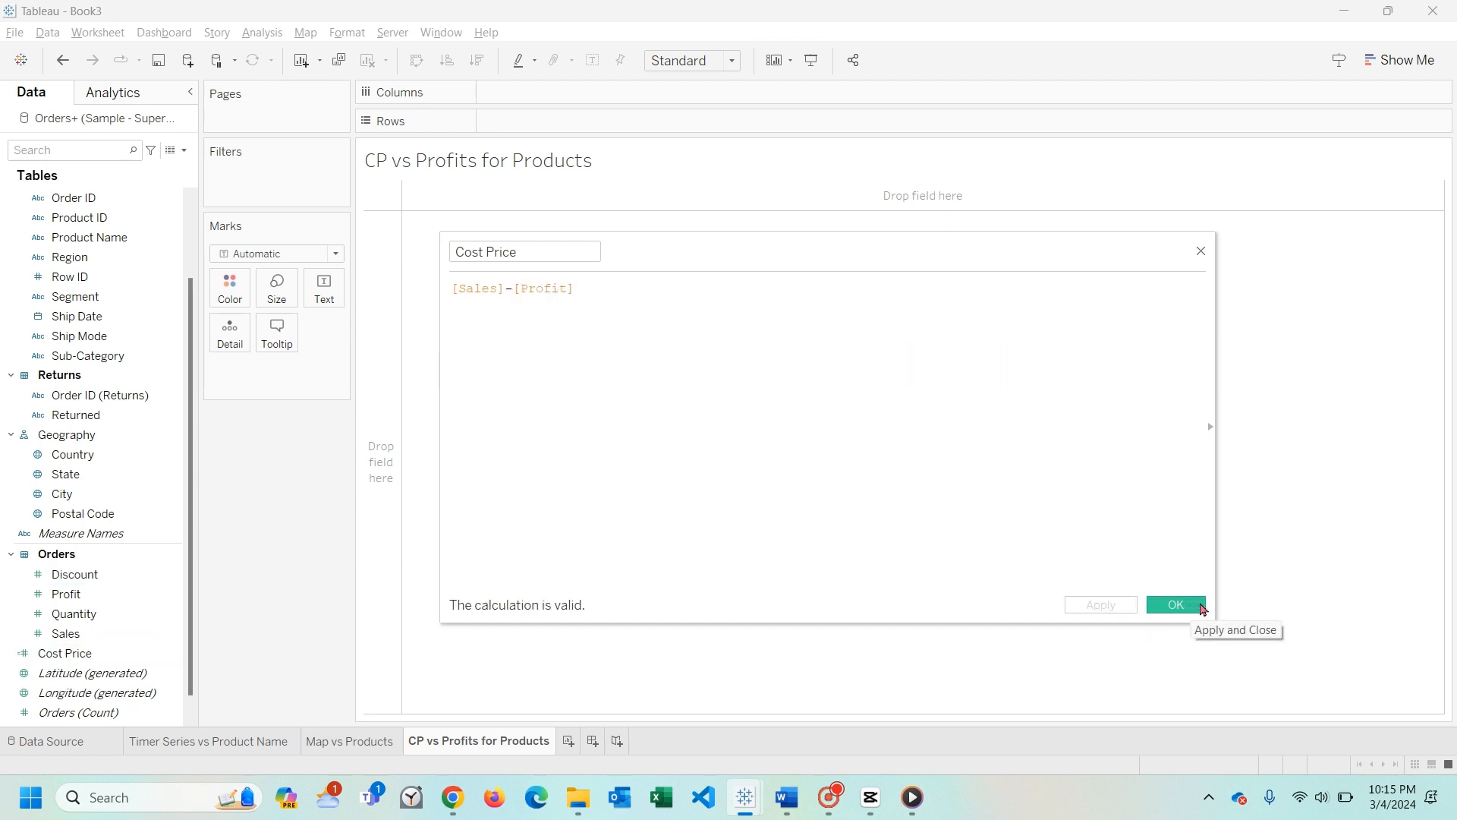
pyautogui.click(1176, 605)
# - Place Cost Price and Profit side by side in the rows of CP vs Profits for Products
pyautogui.click(53, 650)
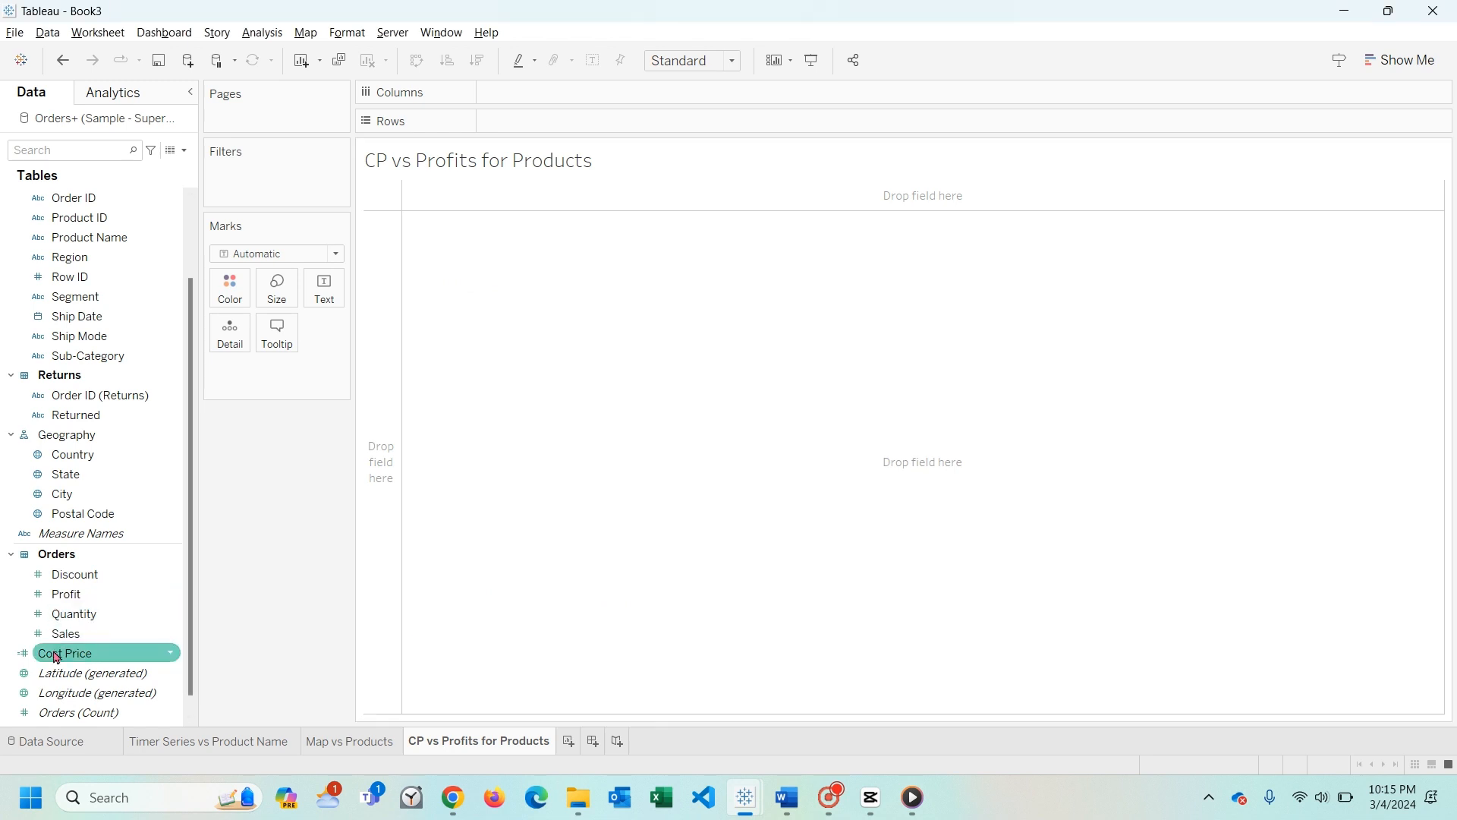
pyautogui.moveTo(56, 658); pyautogui.dragTo(550, 117)
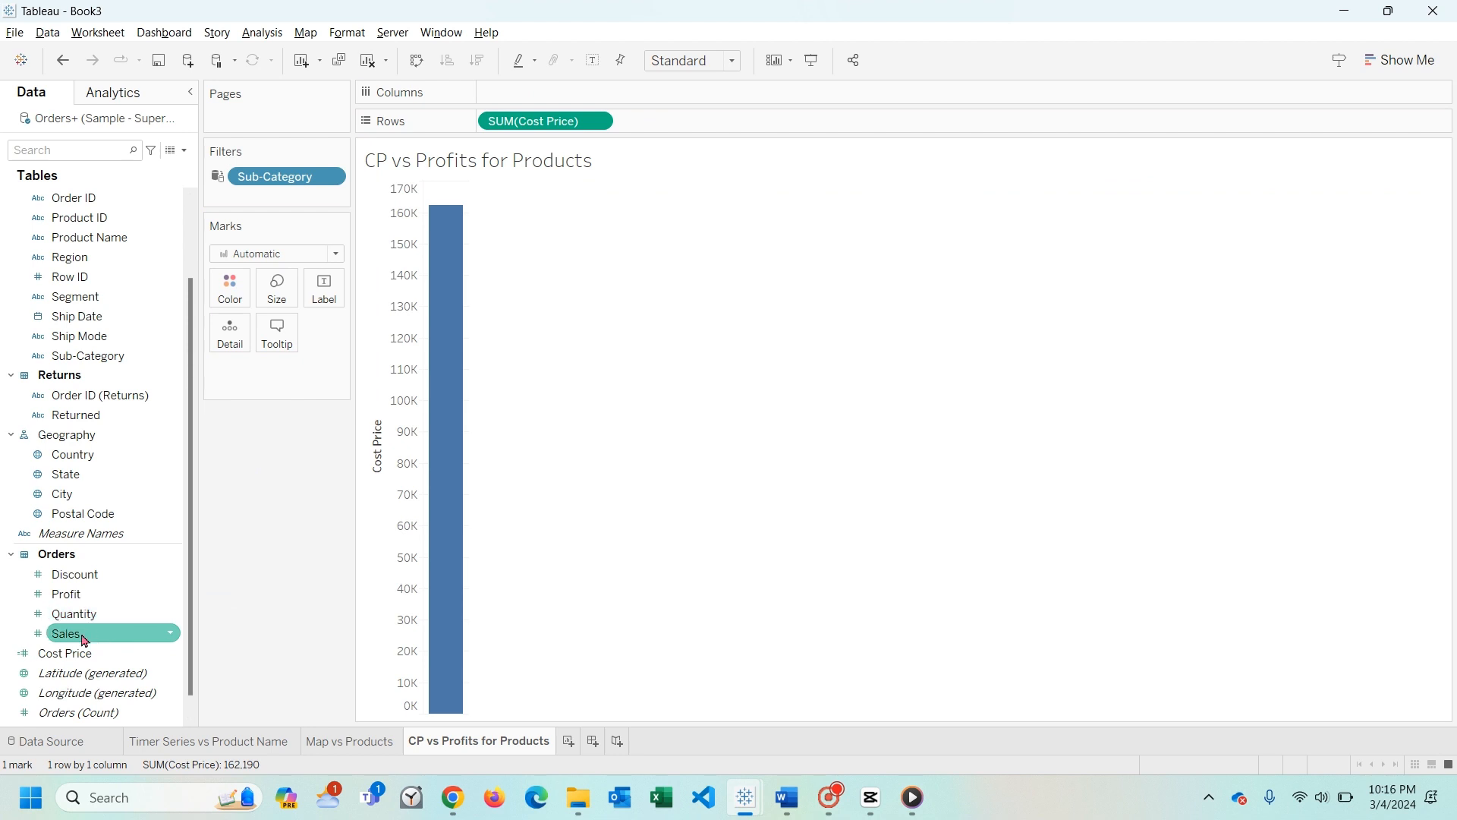
pyautogui.click(81, 599)
pyautogui.moveTo(83, 605); pyautogui.dragTo(671, 128)
# - Change the aggregation of both Cost Price and Profit in the rows to Average
pyautogui.click(597, 122)
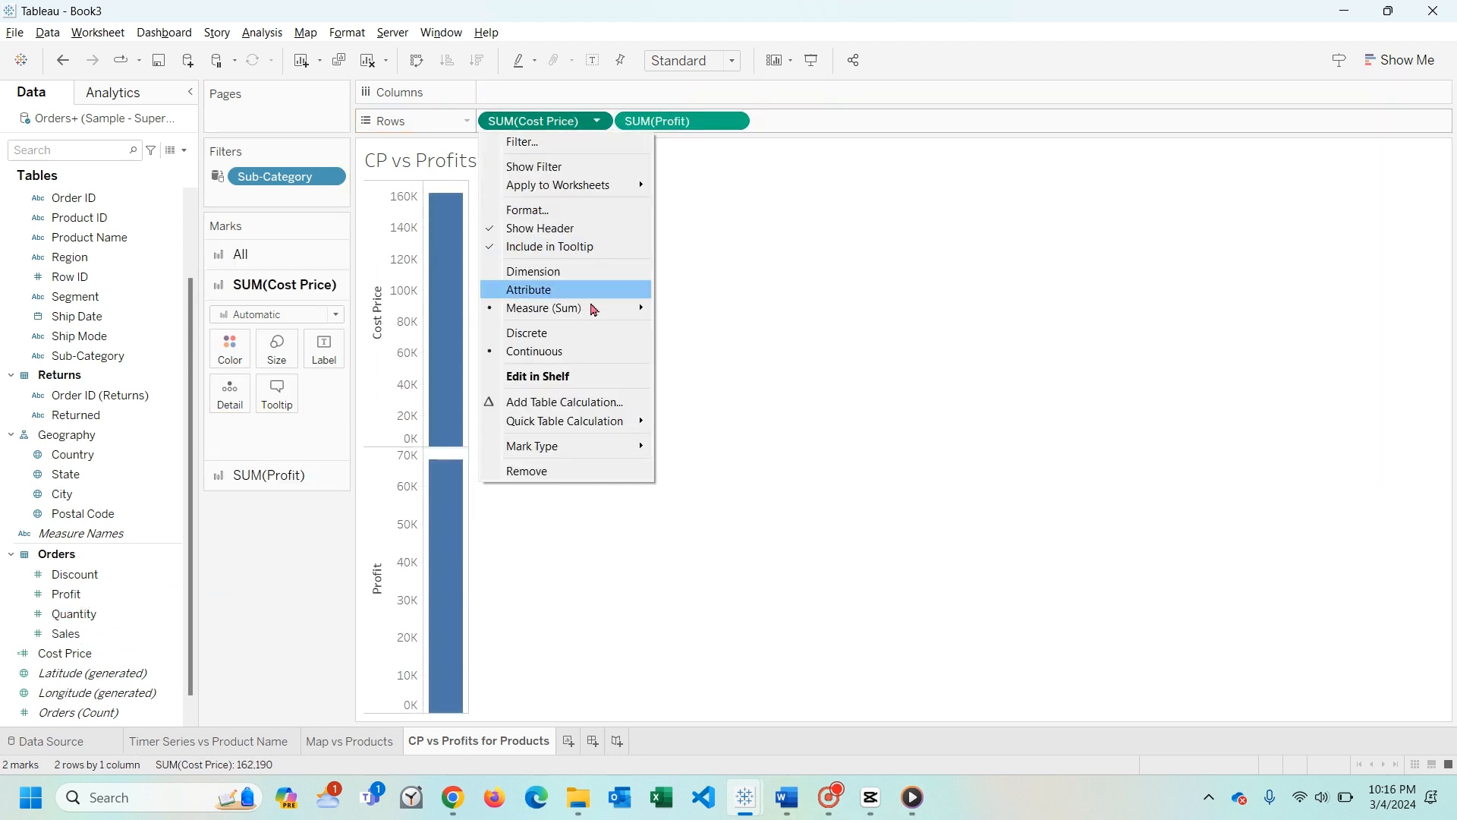
pyautogui.moveTo(599, 308)
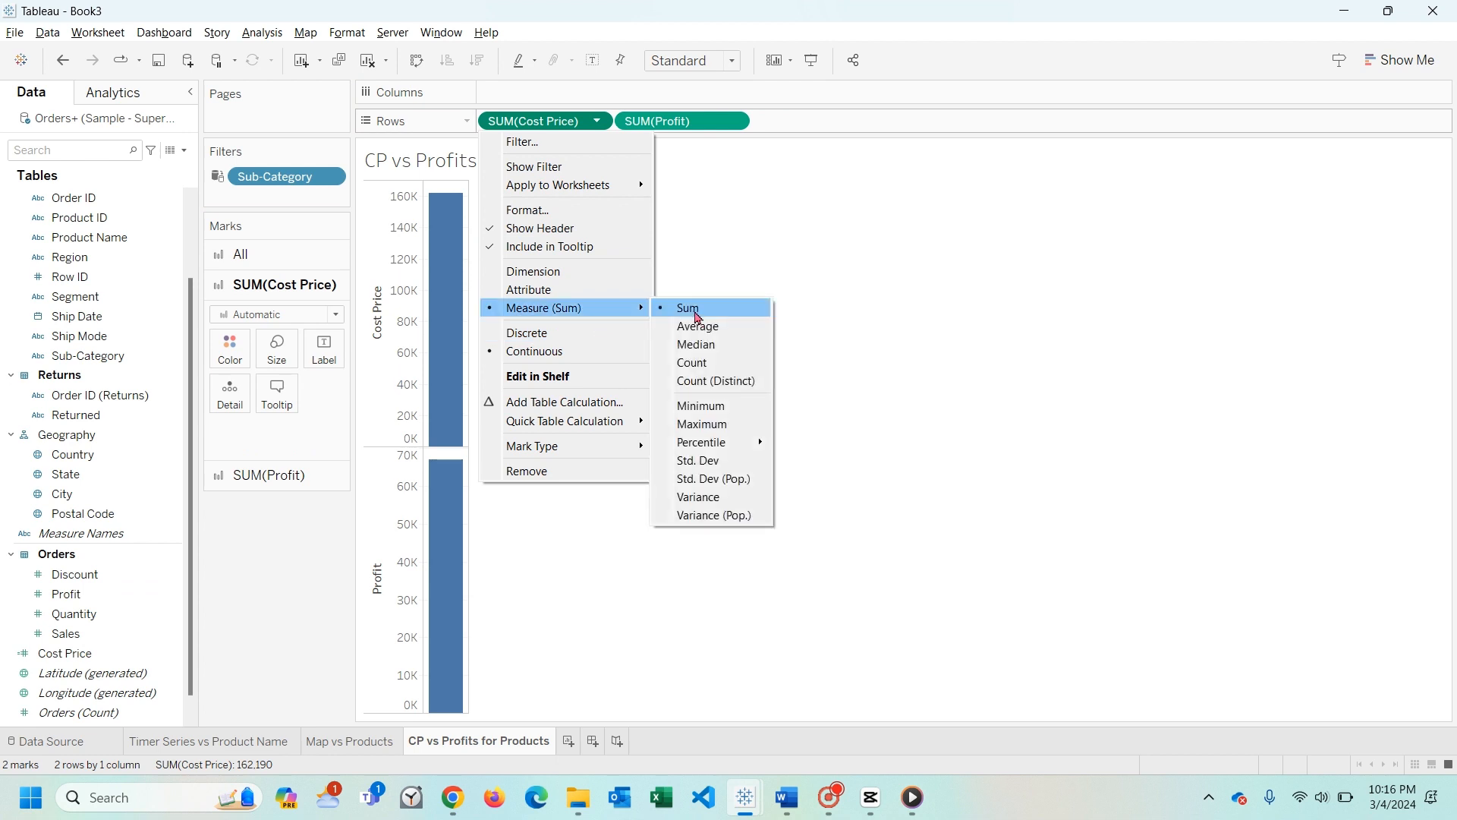
pyautogui.click(696, 326)
pyautogui.click(742, 123)
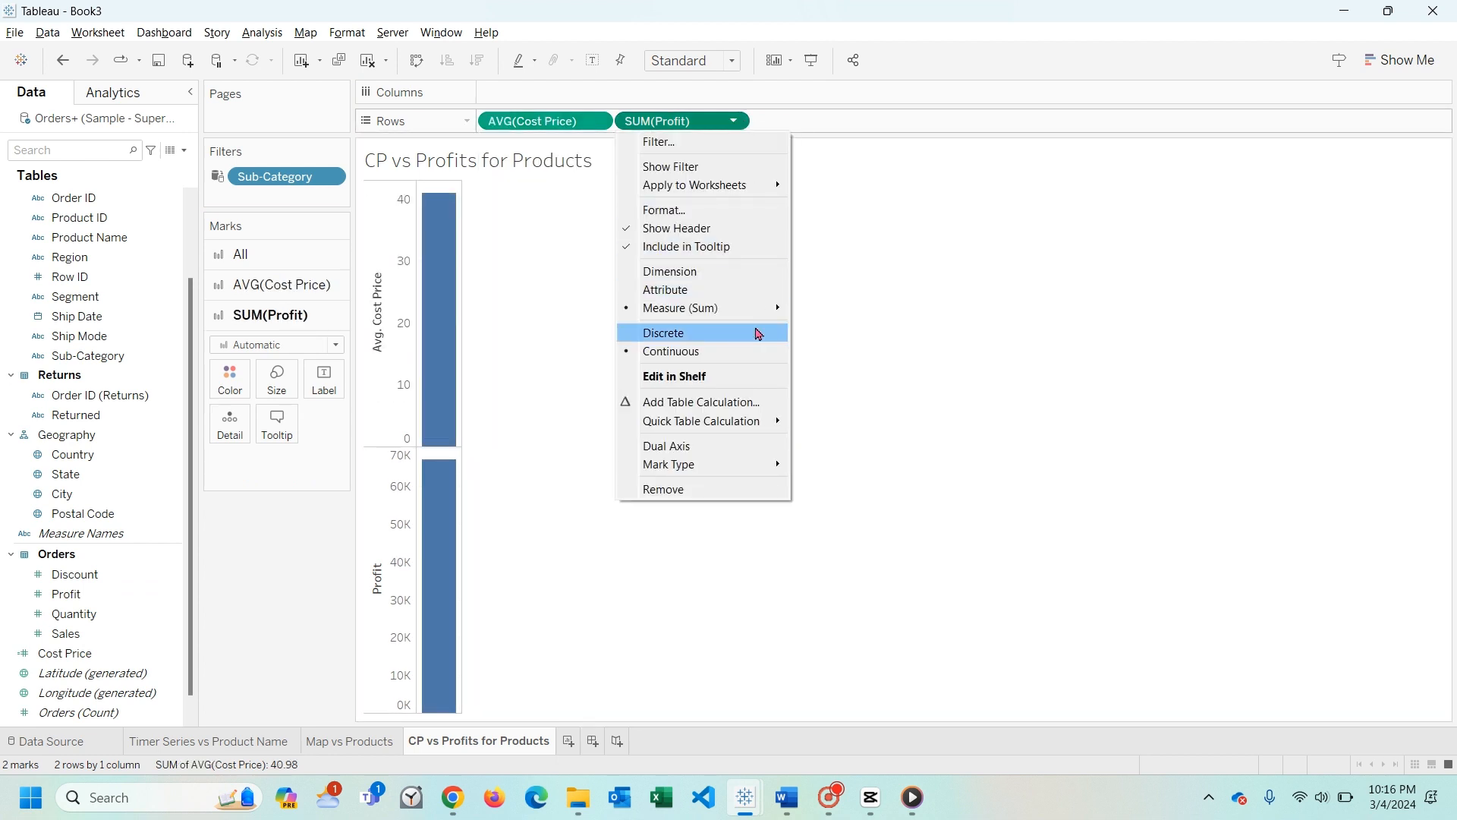
pyautogui.moveTo(759, 311)
pyautogui.click(869, 330)
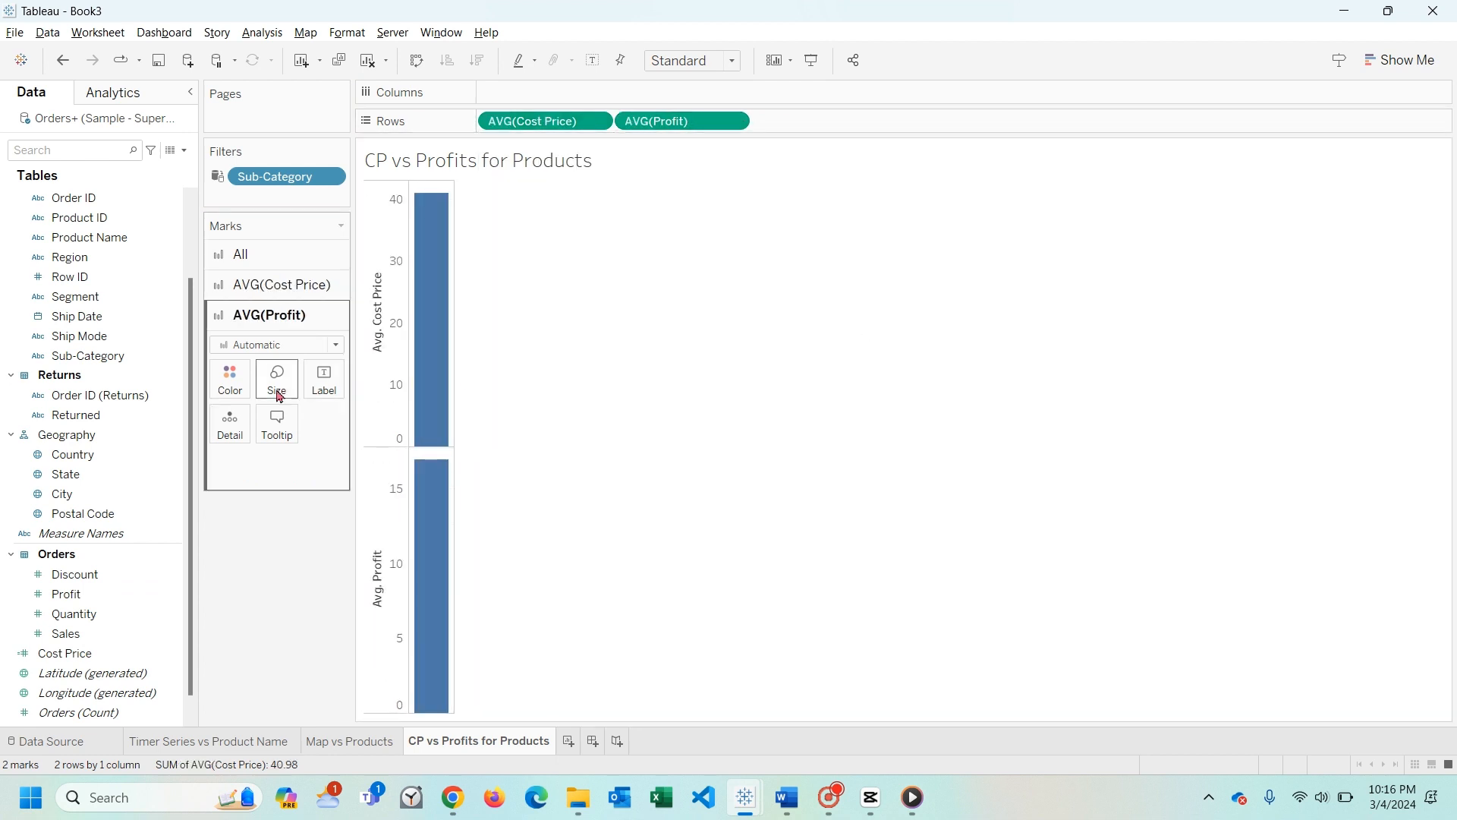
# - Break the average Cost Price and Profit bars down by Sub-Category in columns and widen the chart
pyautogui.click(104, 362)
pyautogui.moveTo(93, 362); pyautogui.dragTo(535, 92)
pyautogui.moveTo(688, 418); pyautogui.dragTo(829, 423)
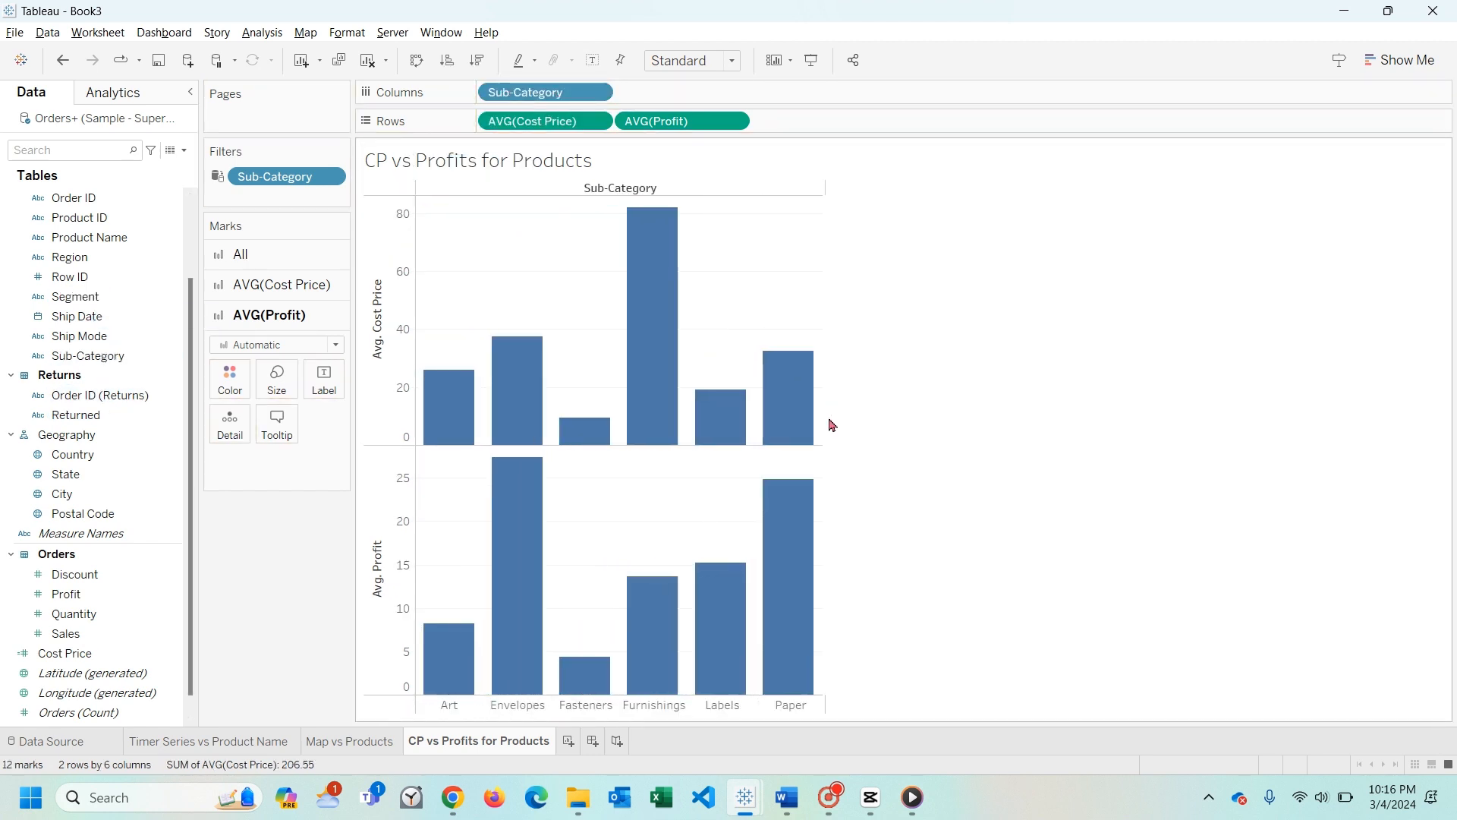
# - Show average Profit as a line and combine it with average Cost Price on a dual axis
pyautogui.rightClick(381, 499)
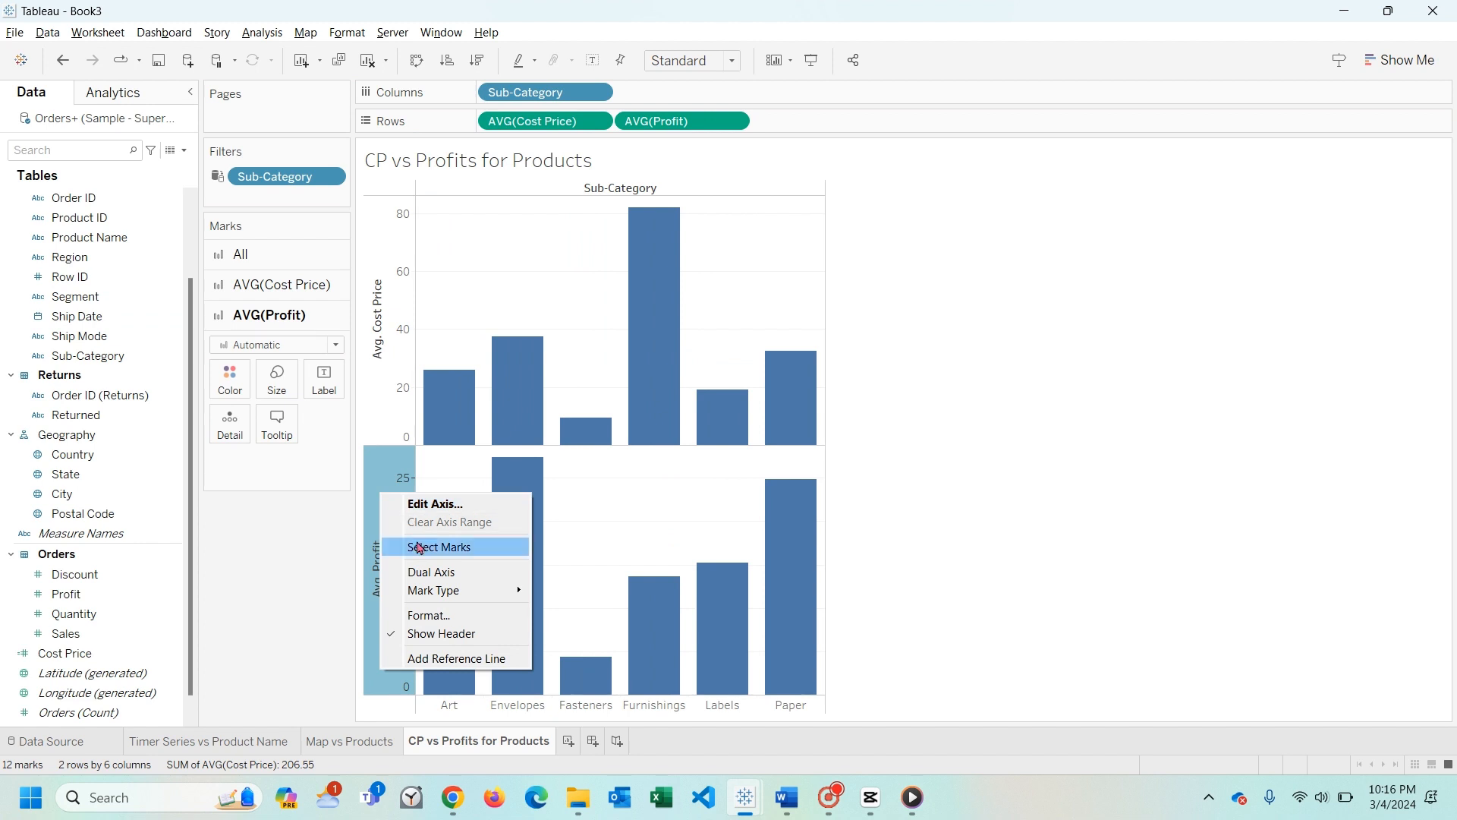
pyautogui.click(316, 347)
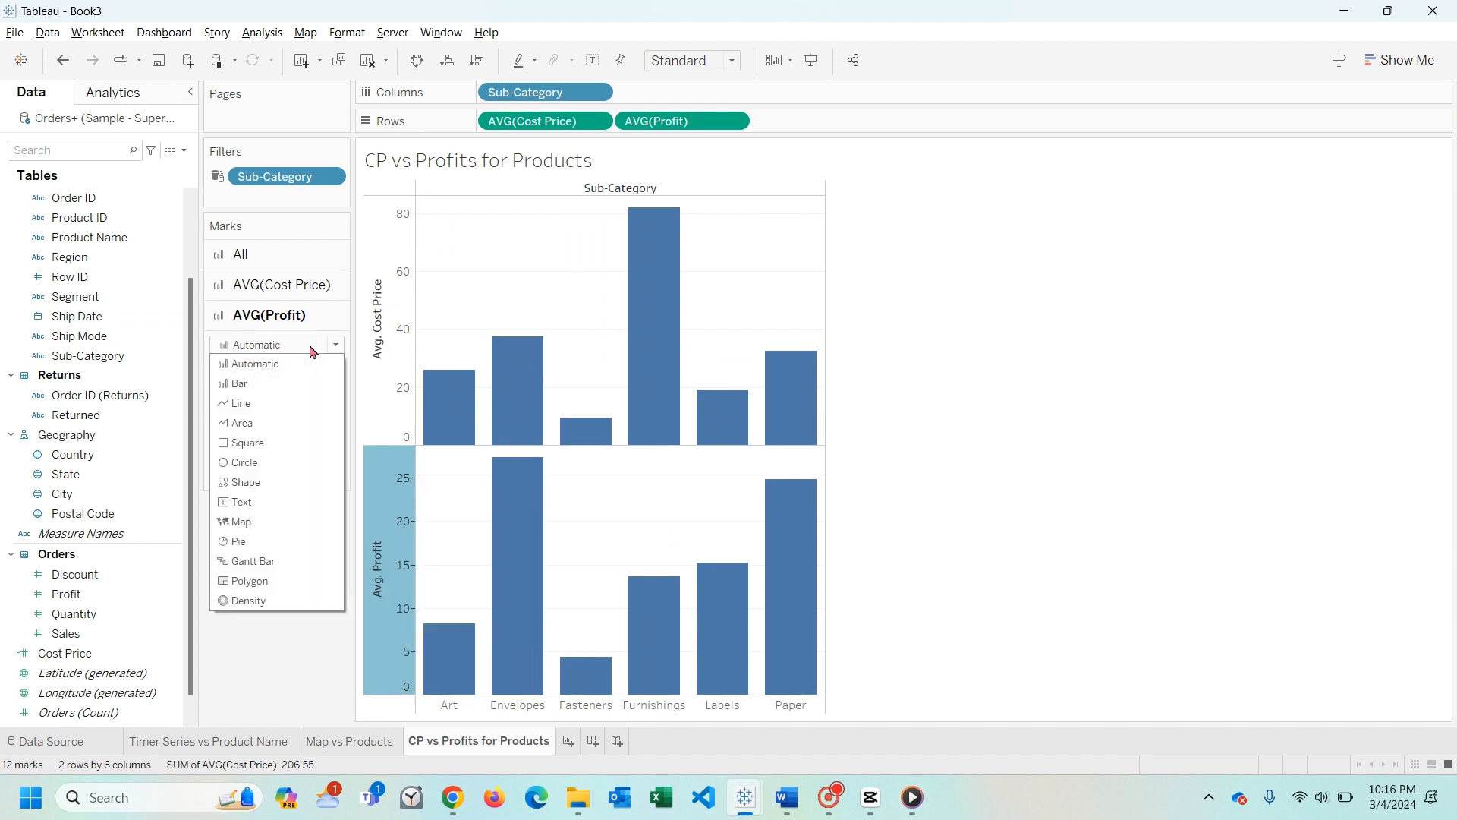
pyautogui.click(297, 403)
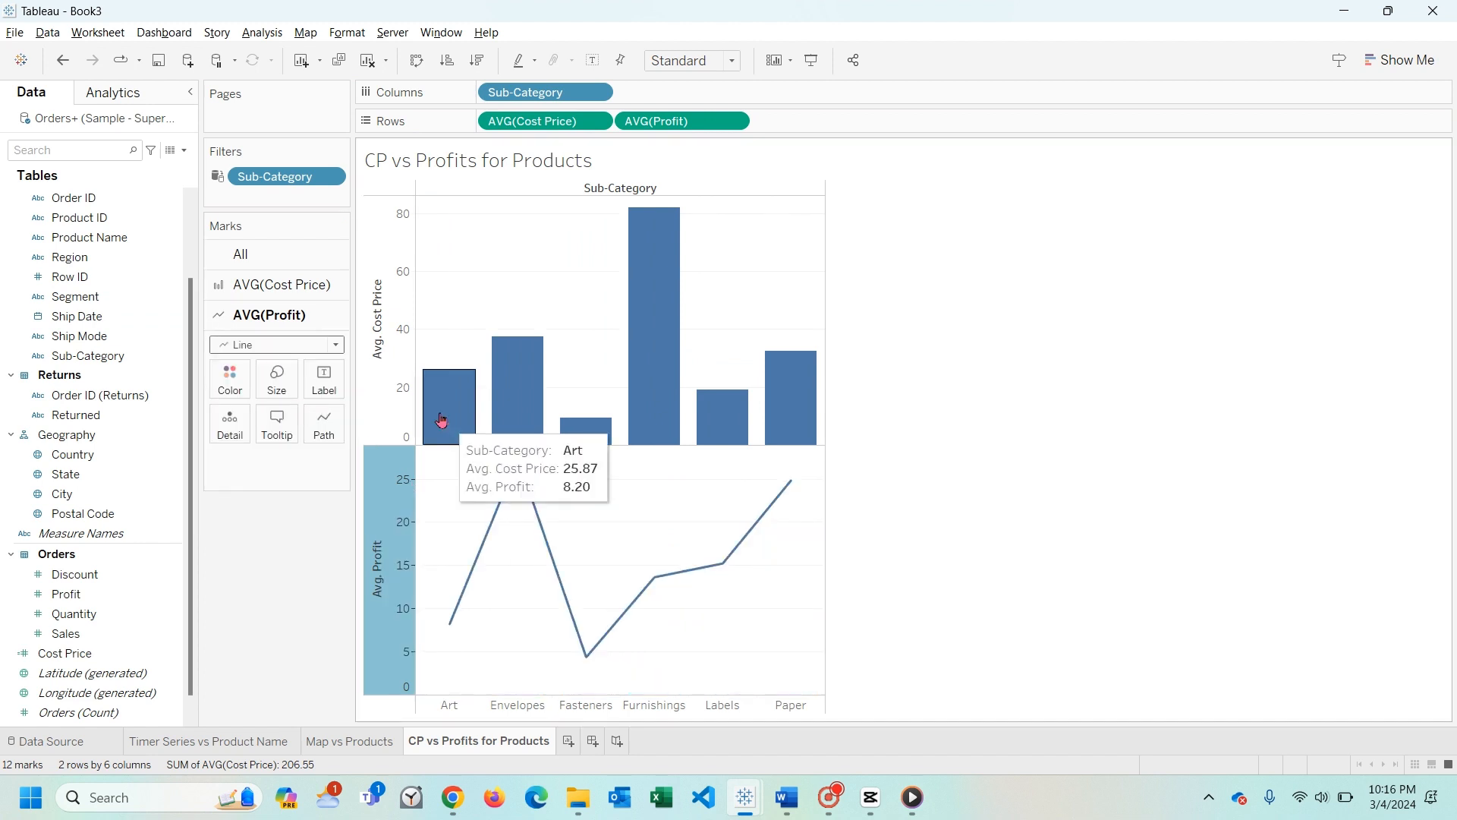
pyautogui.rightClick(388, 477)
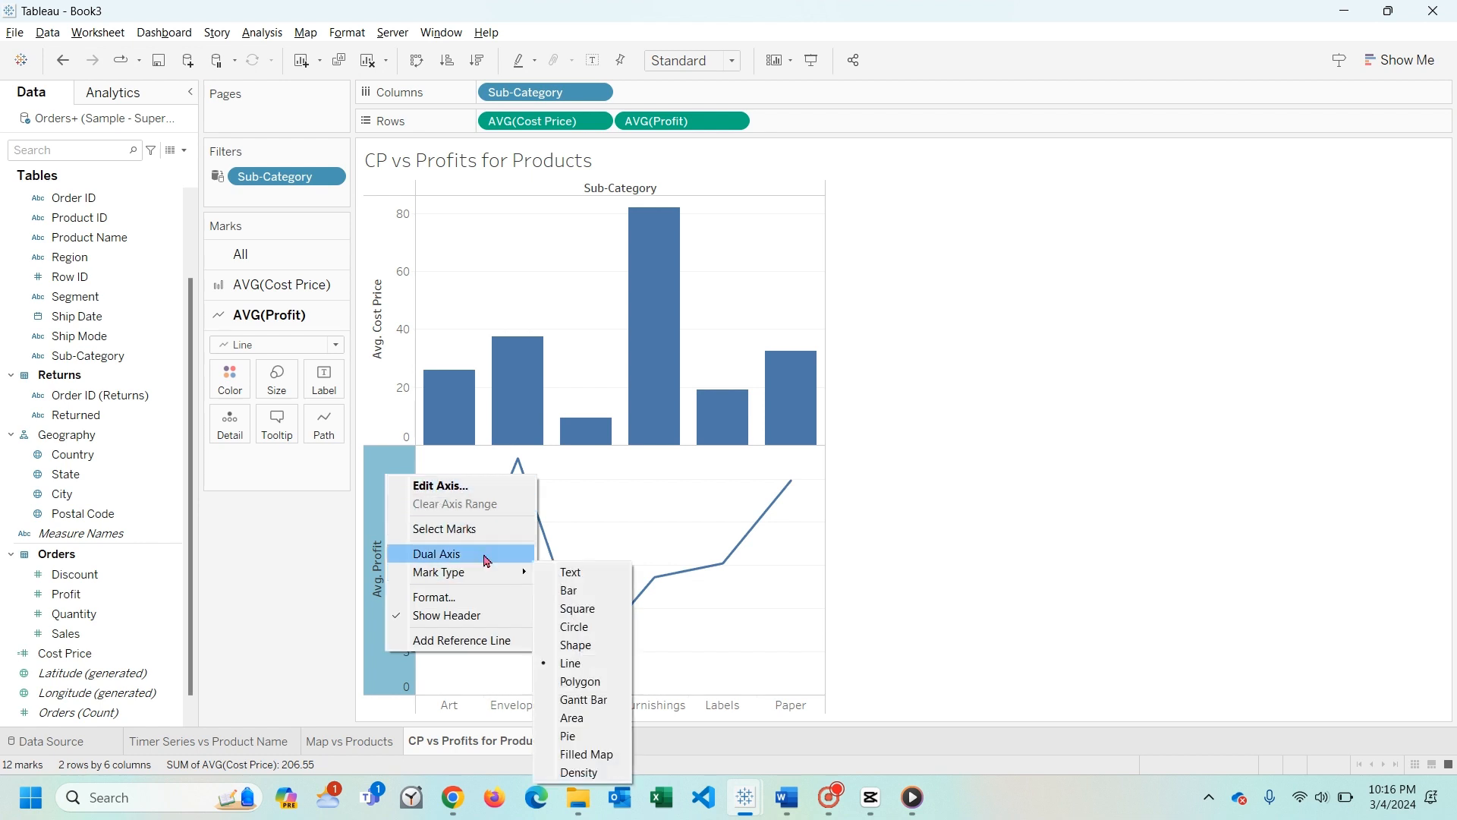
pyautogui.click(487, 559)
pyautogui.click(449, 548)
# - Set the average Cost Price marks to Bar and hide the headers of both value axes
pyautogui.click(281, 284)
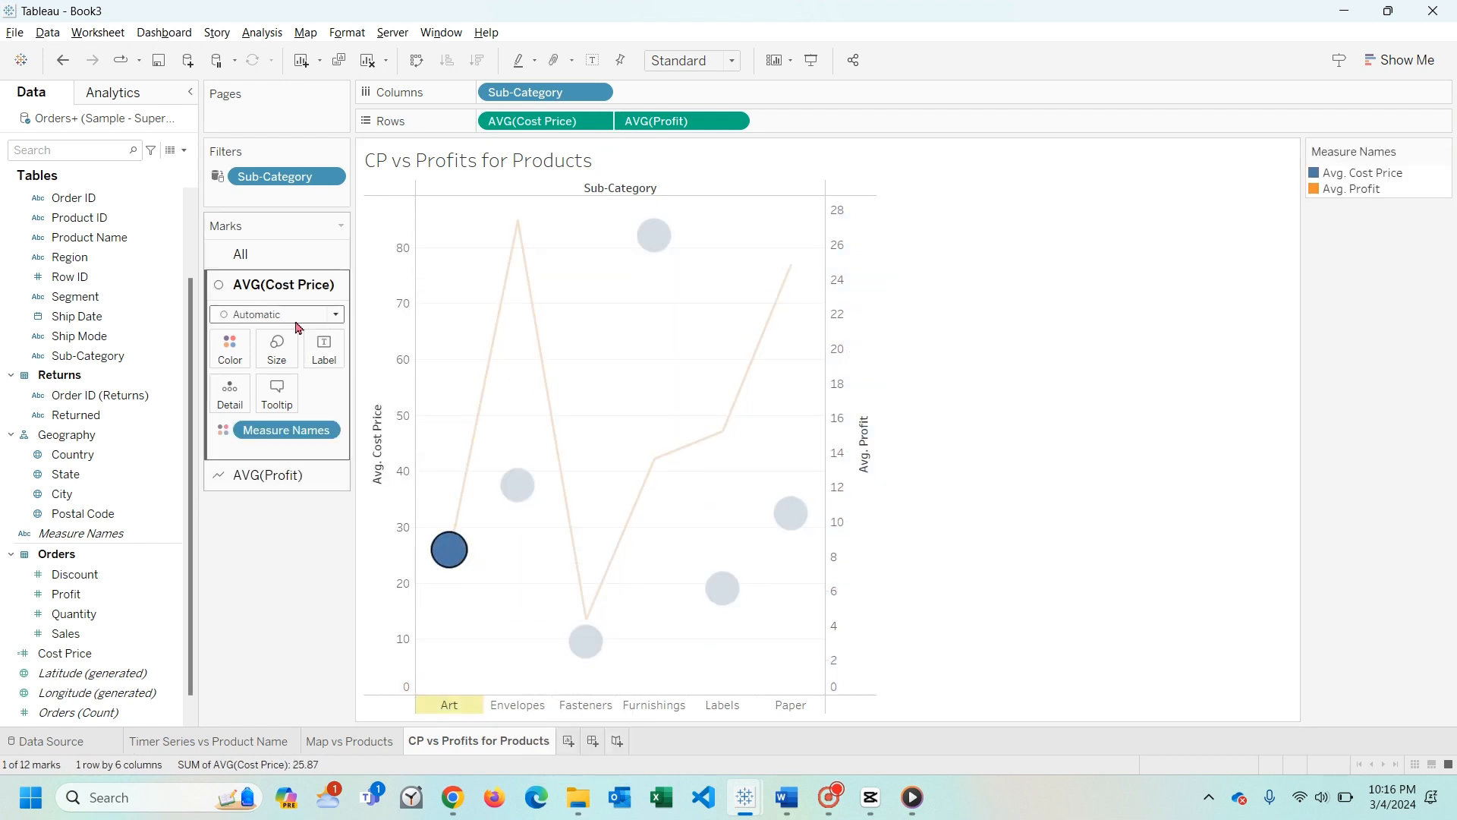
pyautogui.click(291, 314)
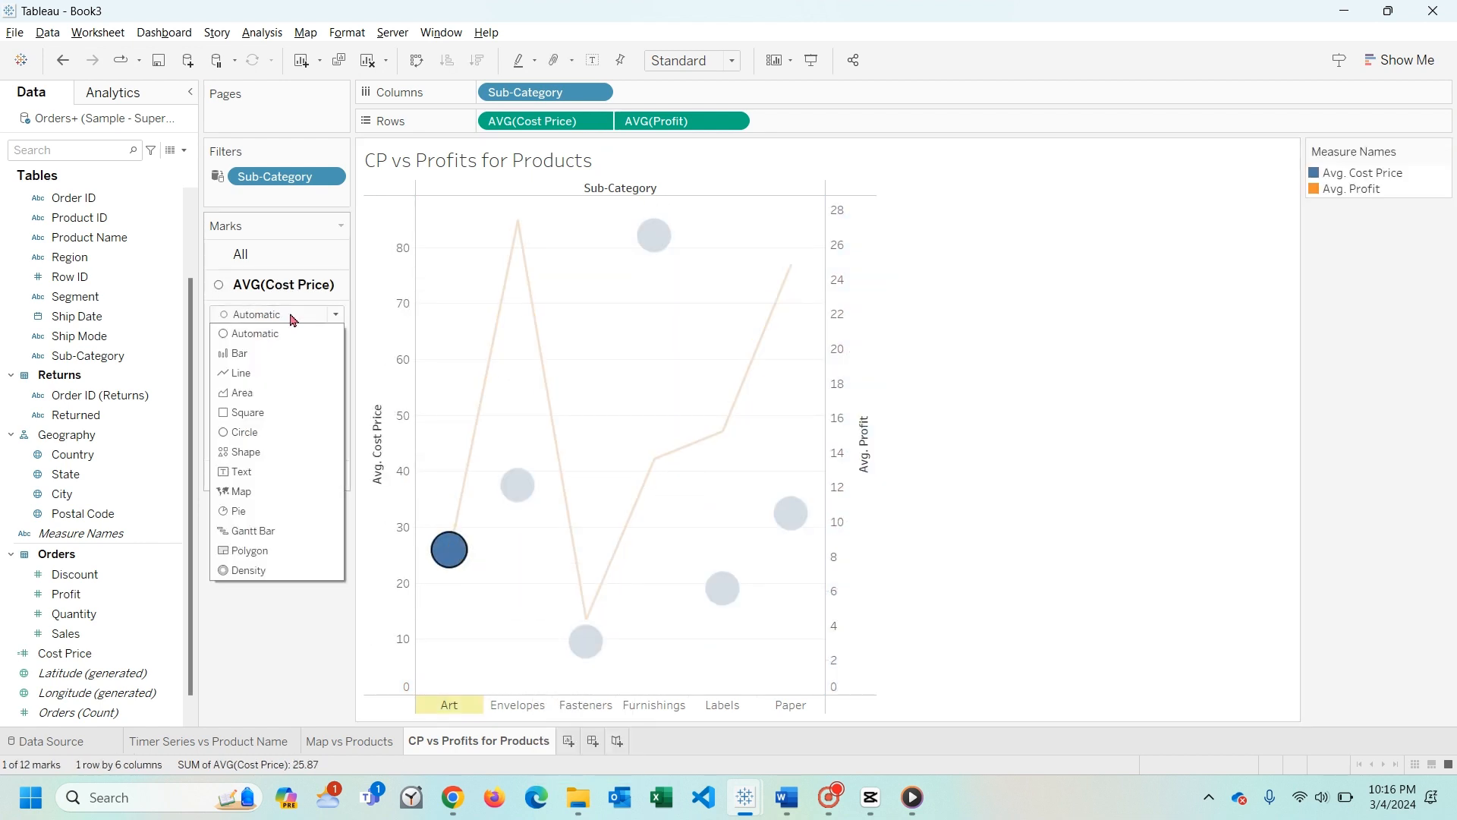
pyautogui.click(288, 354)
pyautogui.click(579, 377)
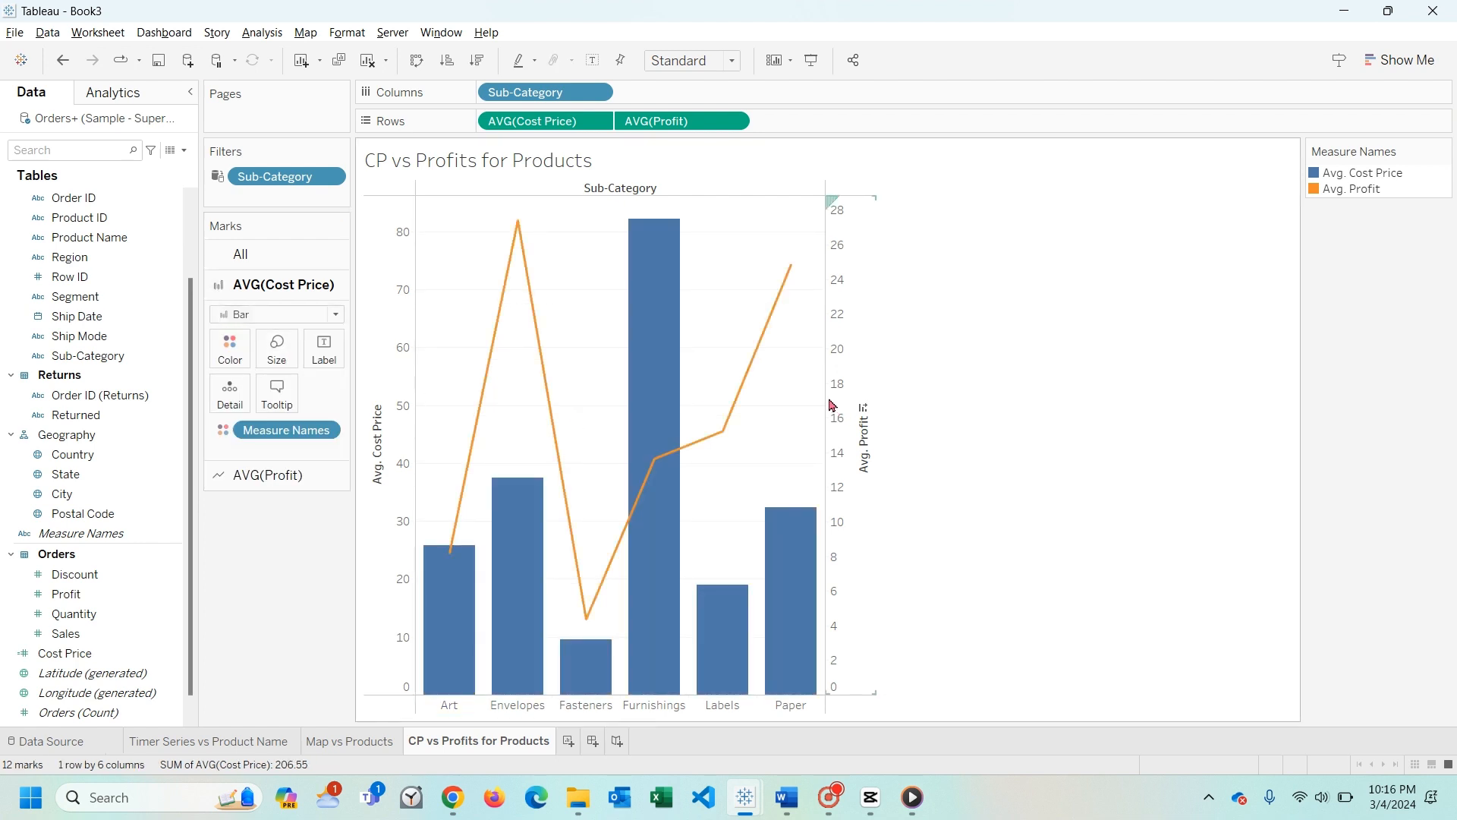
pyautogui.moveTo(825, 398); pyautogui.dragTo(1095, 397)
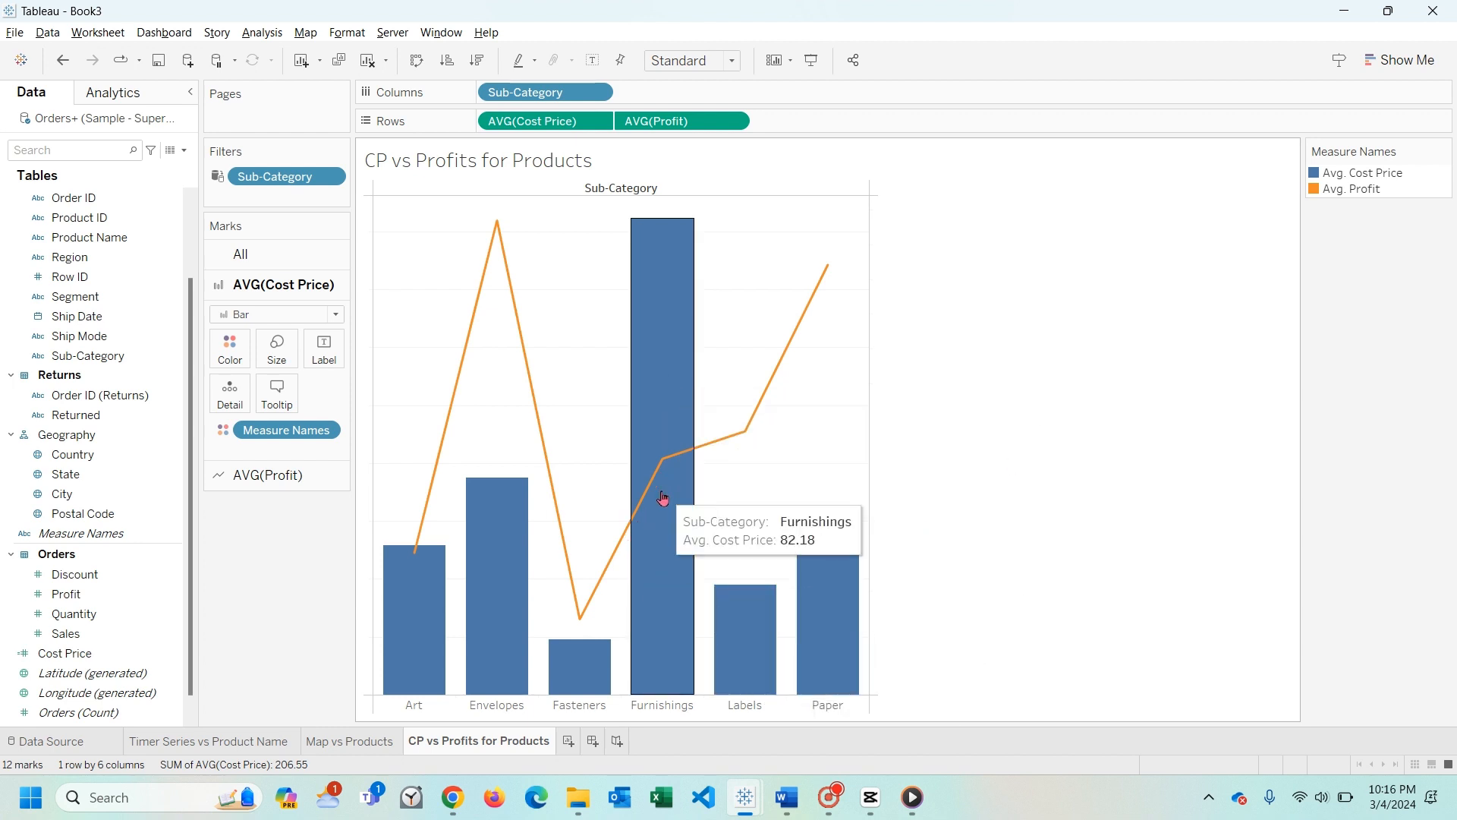
# - Examine the average cost price bars and profit line for Furnishings, Fasteners and Labels
pyautogui.click(661, 338)
pyautogui.click(601, 341)
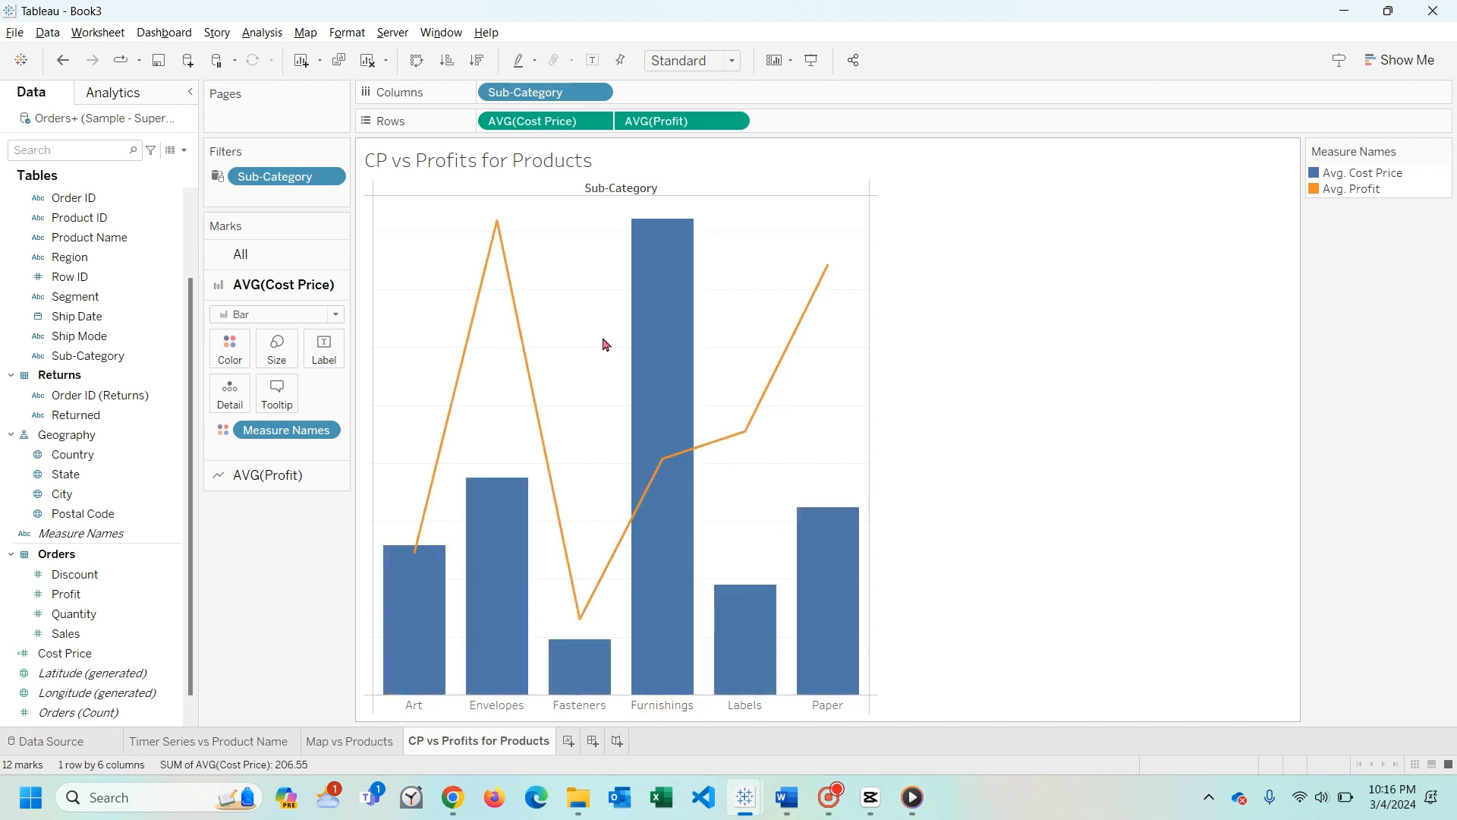
pyautogui.click(568, 574)
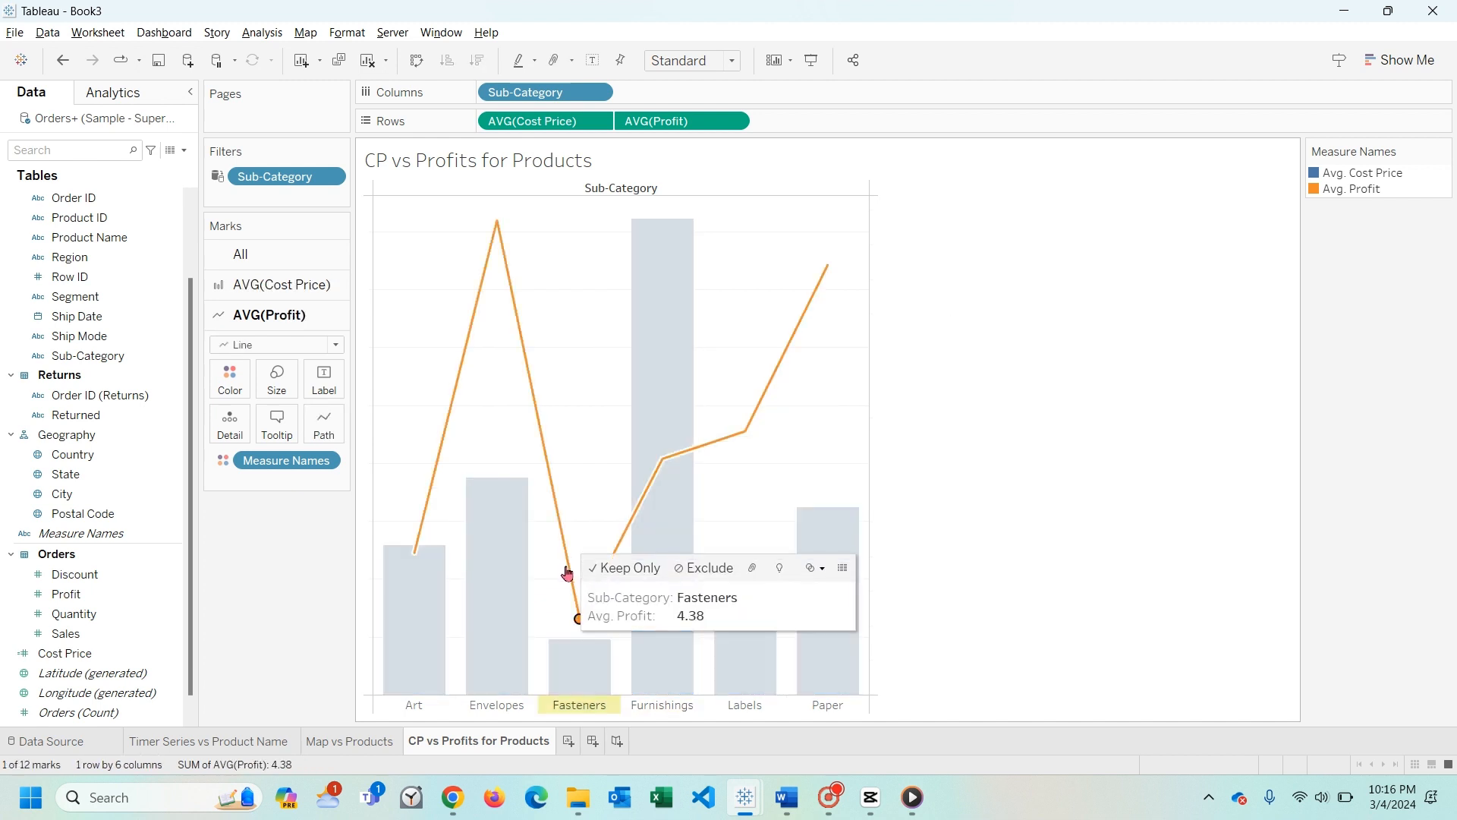
pyautogui.click(597, 535)
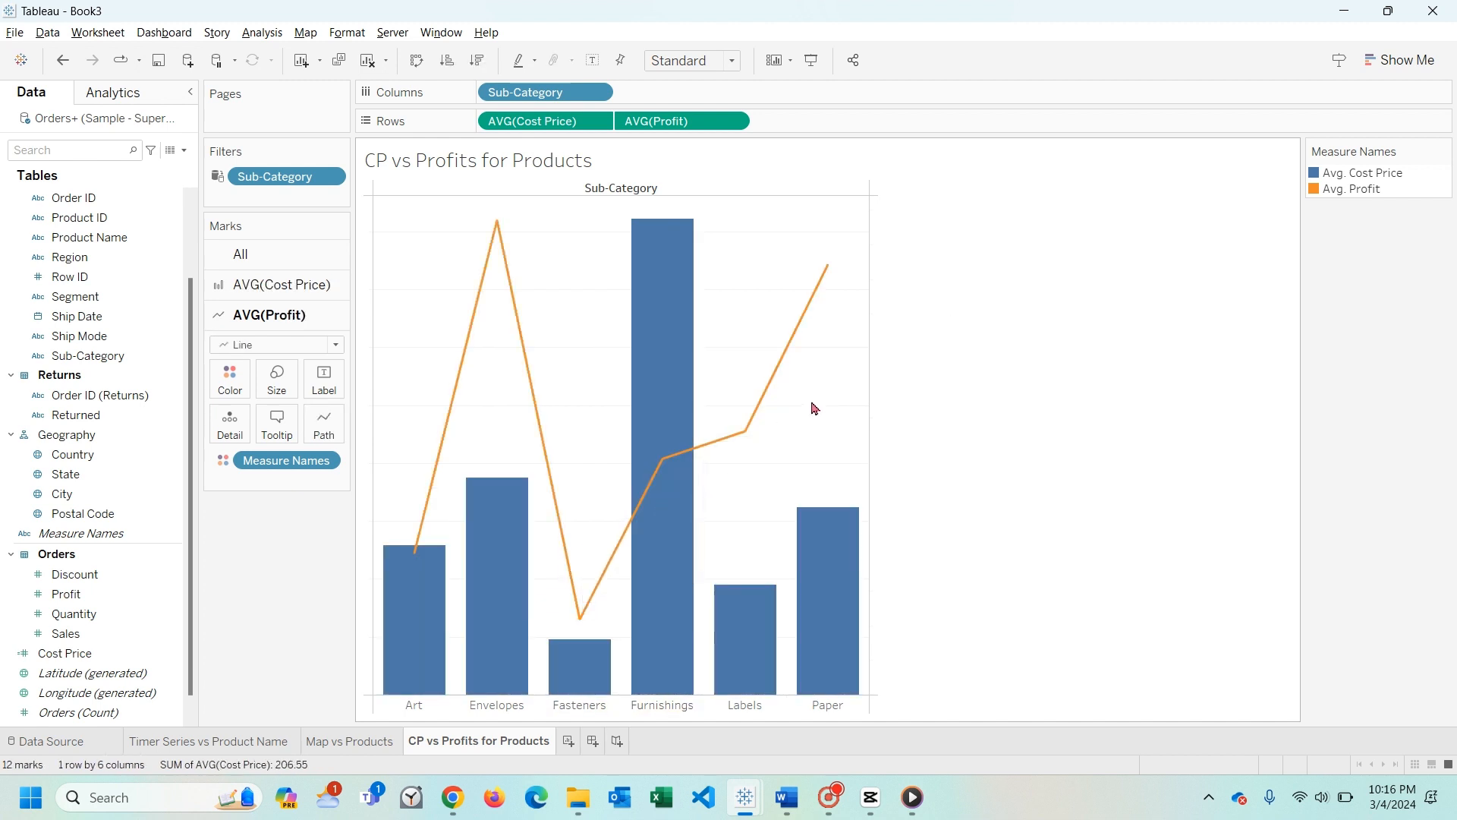
pyautogui.moveTo(779, 376)
pyautogui.click(761, 403)
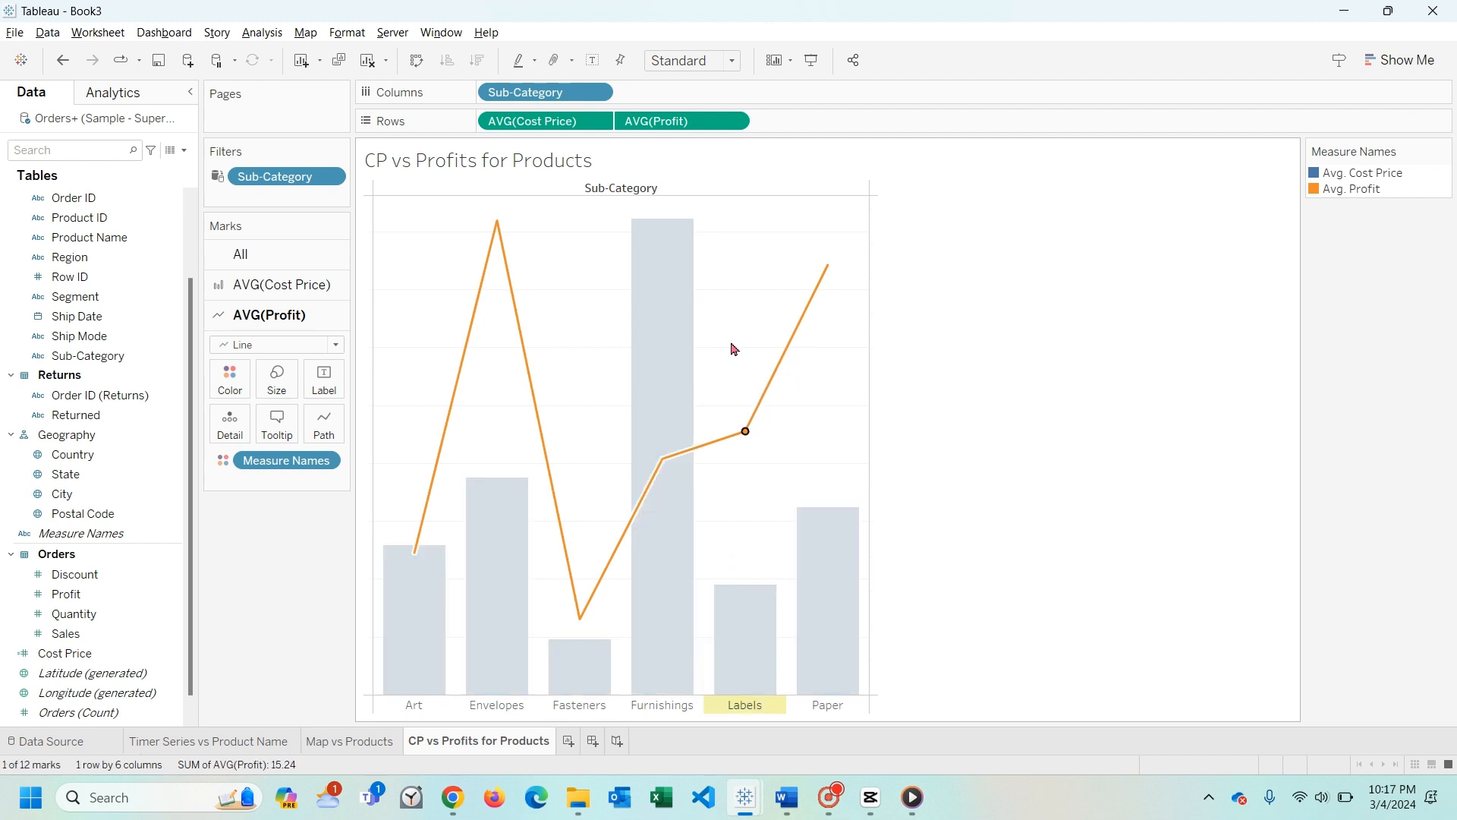
pyautogui.click(736, 319)
pyautogui.click(681, 387)
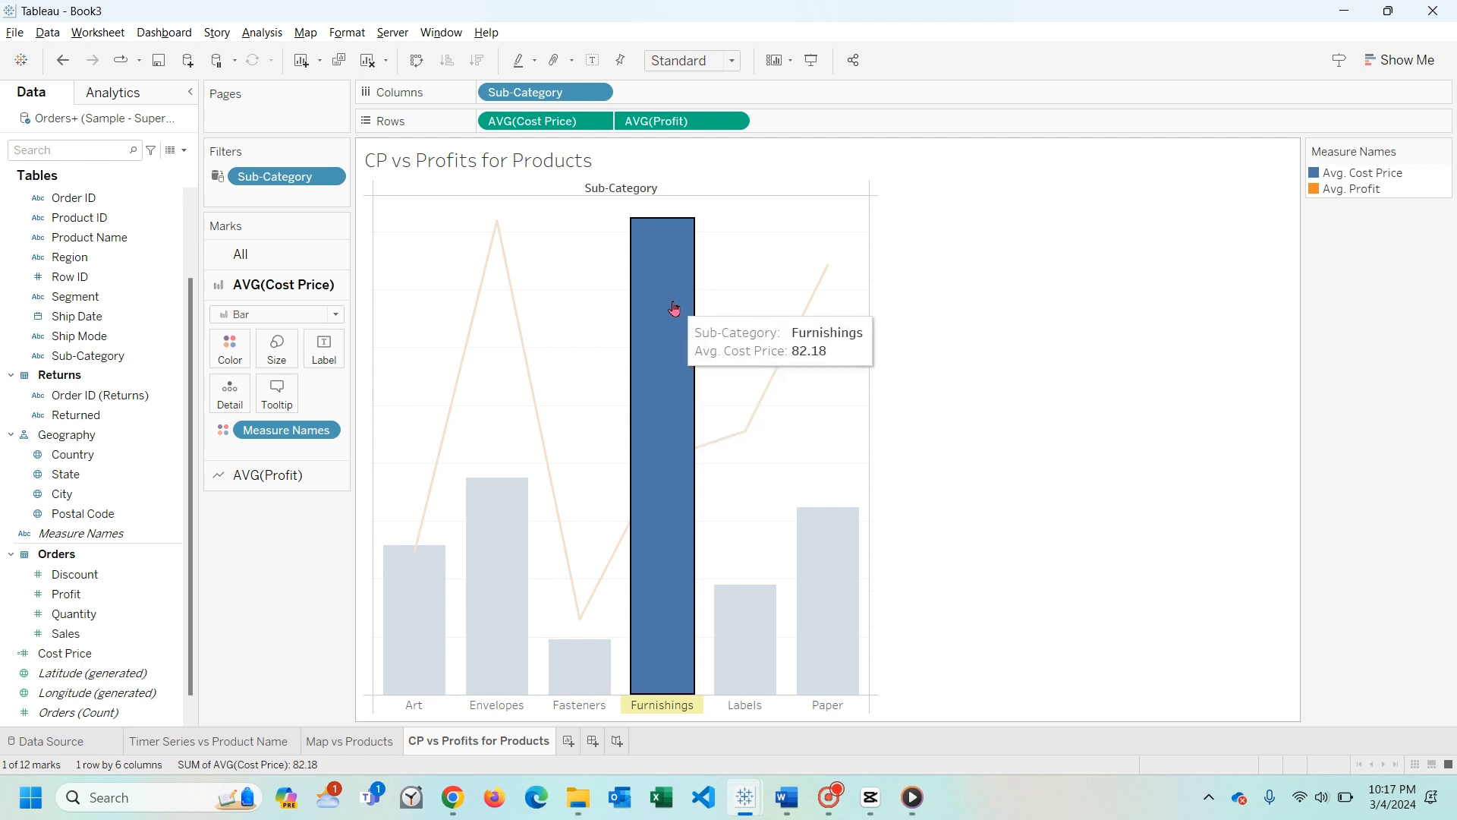
pyautogui.click(583, 373)
# - Compare the average cost price of Envelopes with its average profit in the combined chart
pyautogui.moveTo(668, 465)
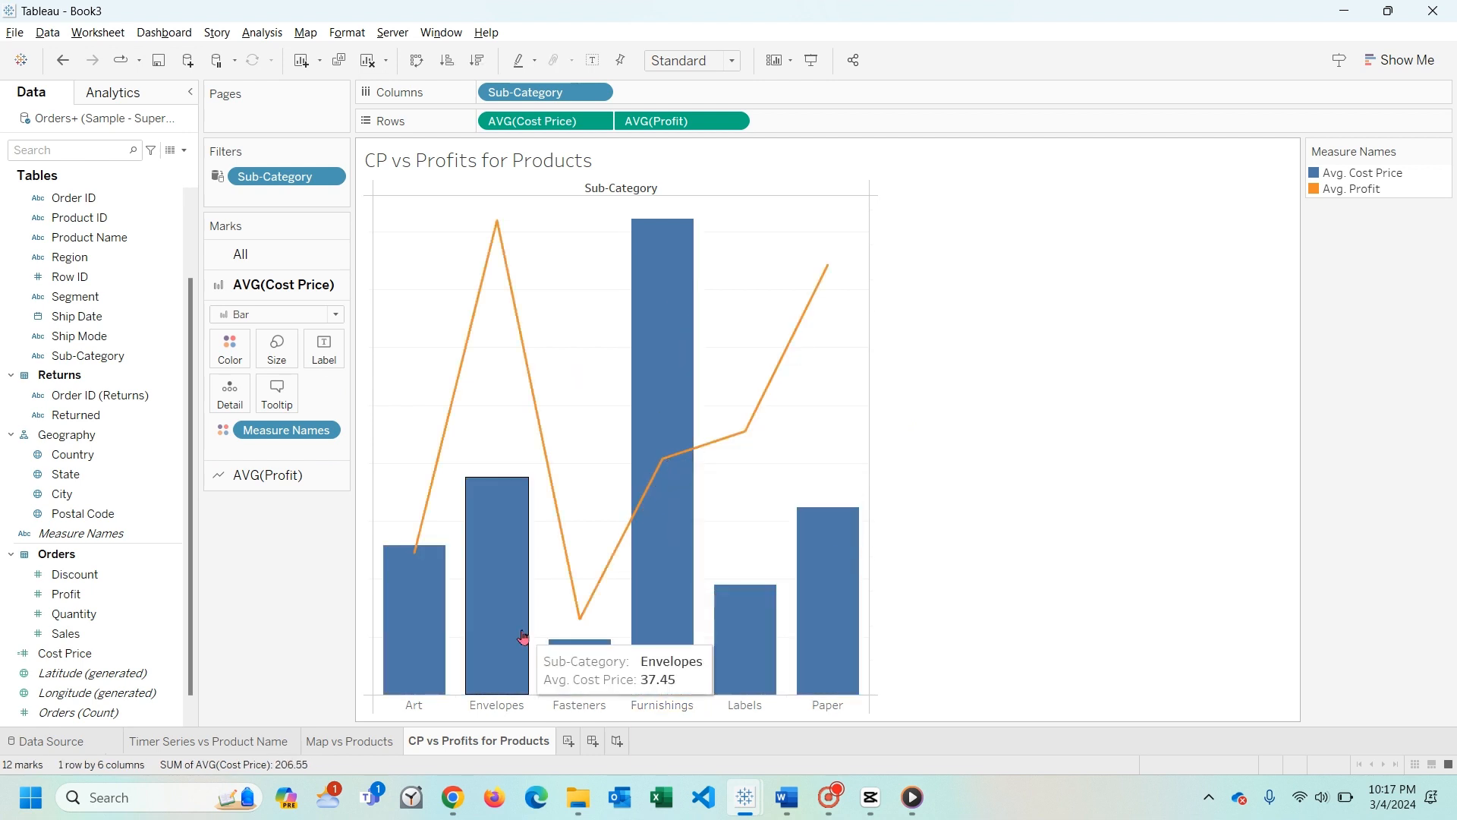
pyautogui.click(498, 614)
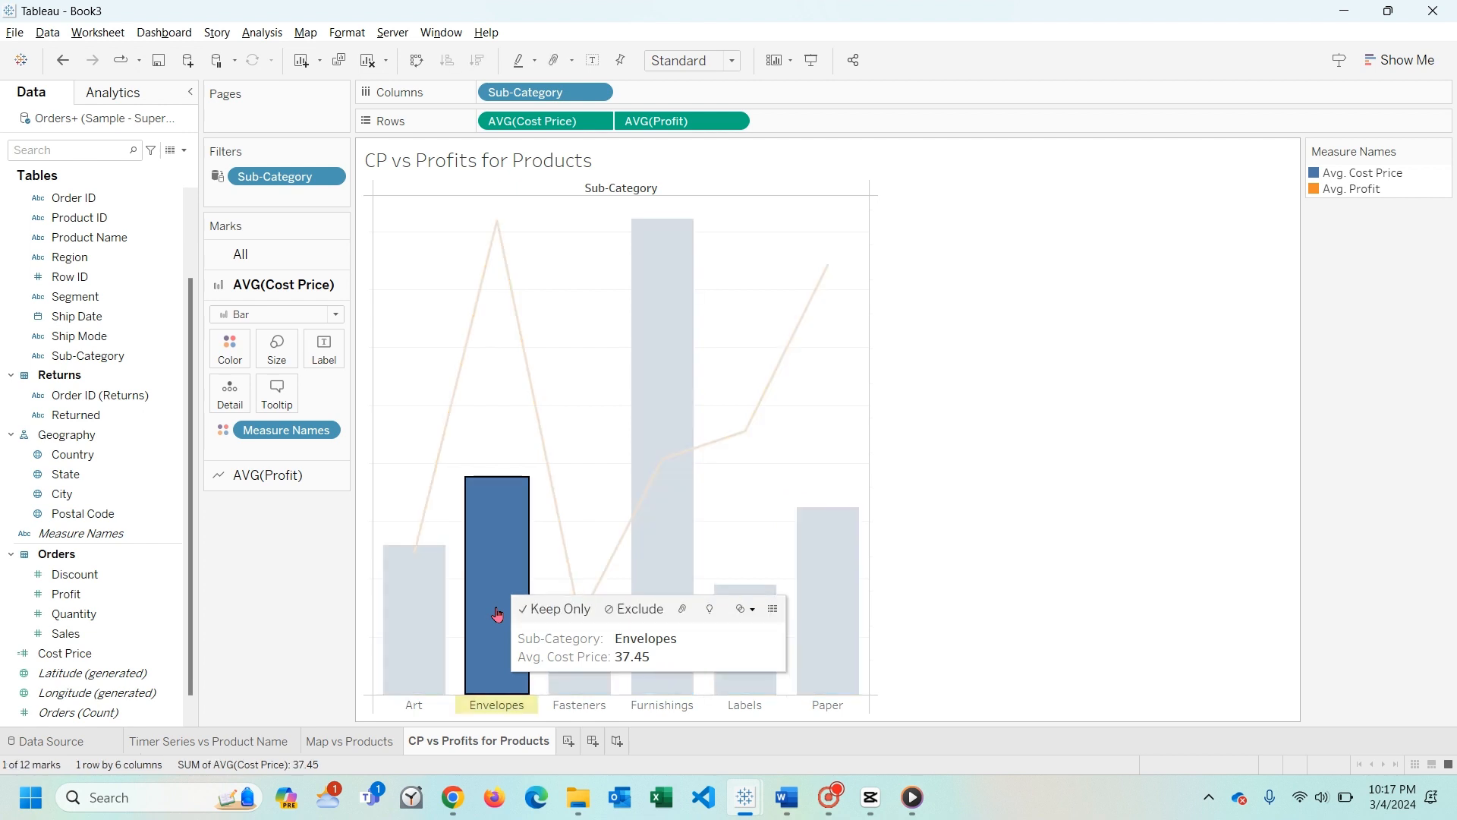
pyautogui.click(504, 423)
pyautogui.moveTo(501, 228)
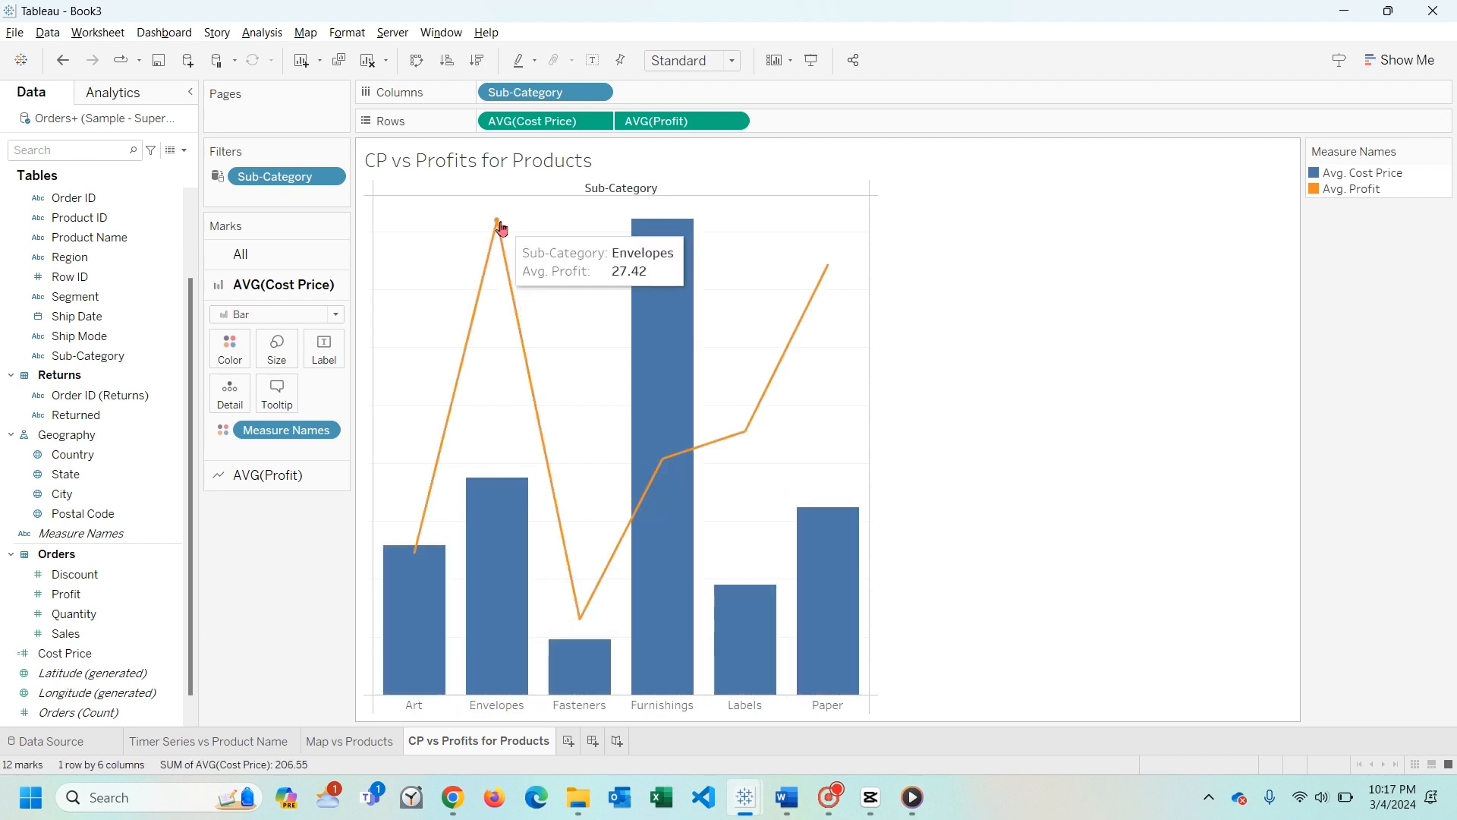
pyautogui.moveTo(503, 532)
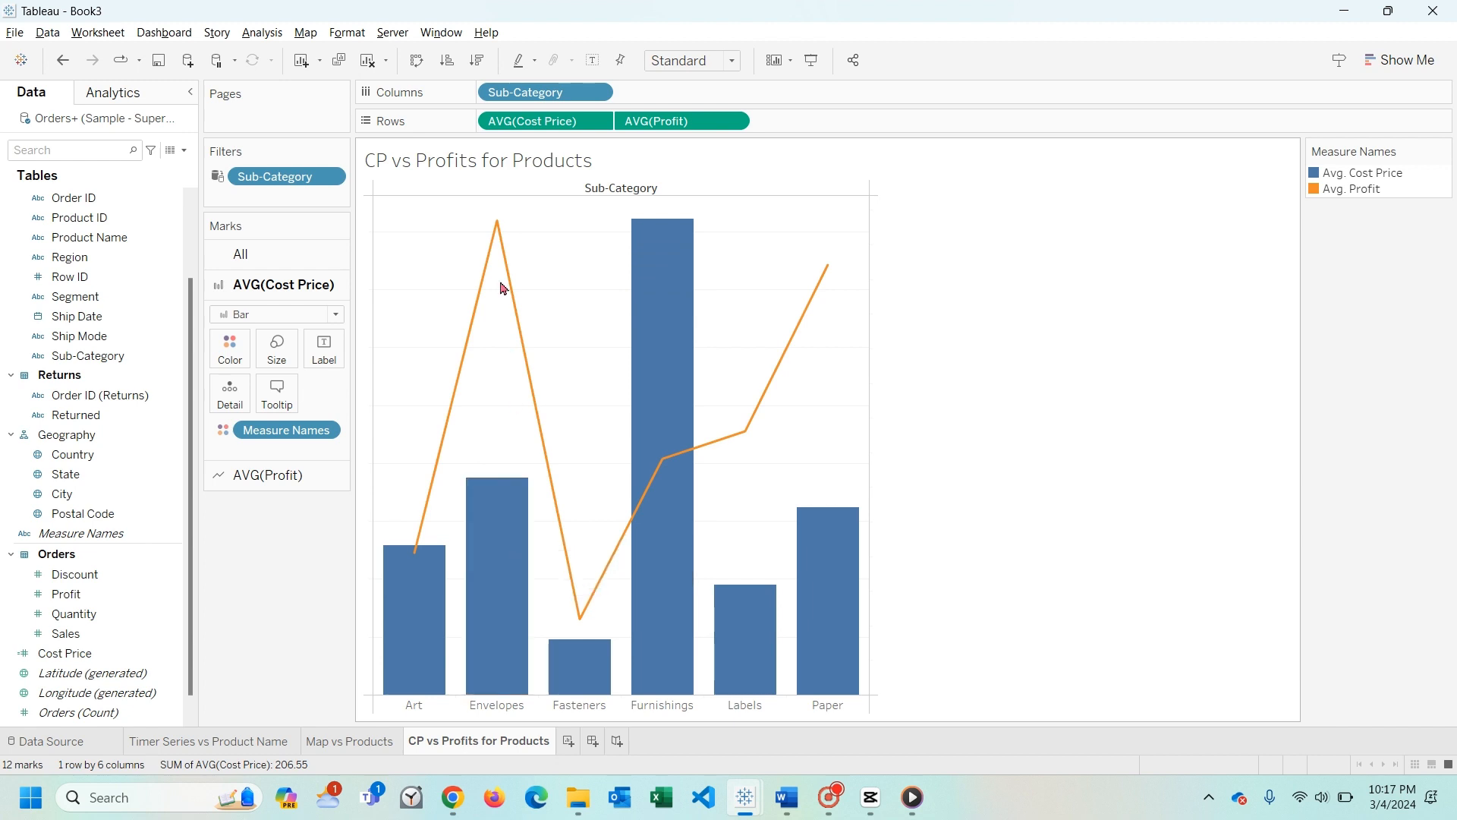
pyautogui.click(498, 235)
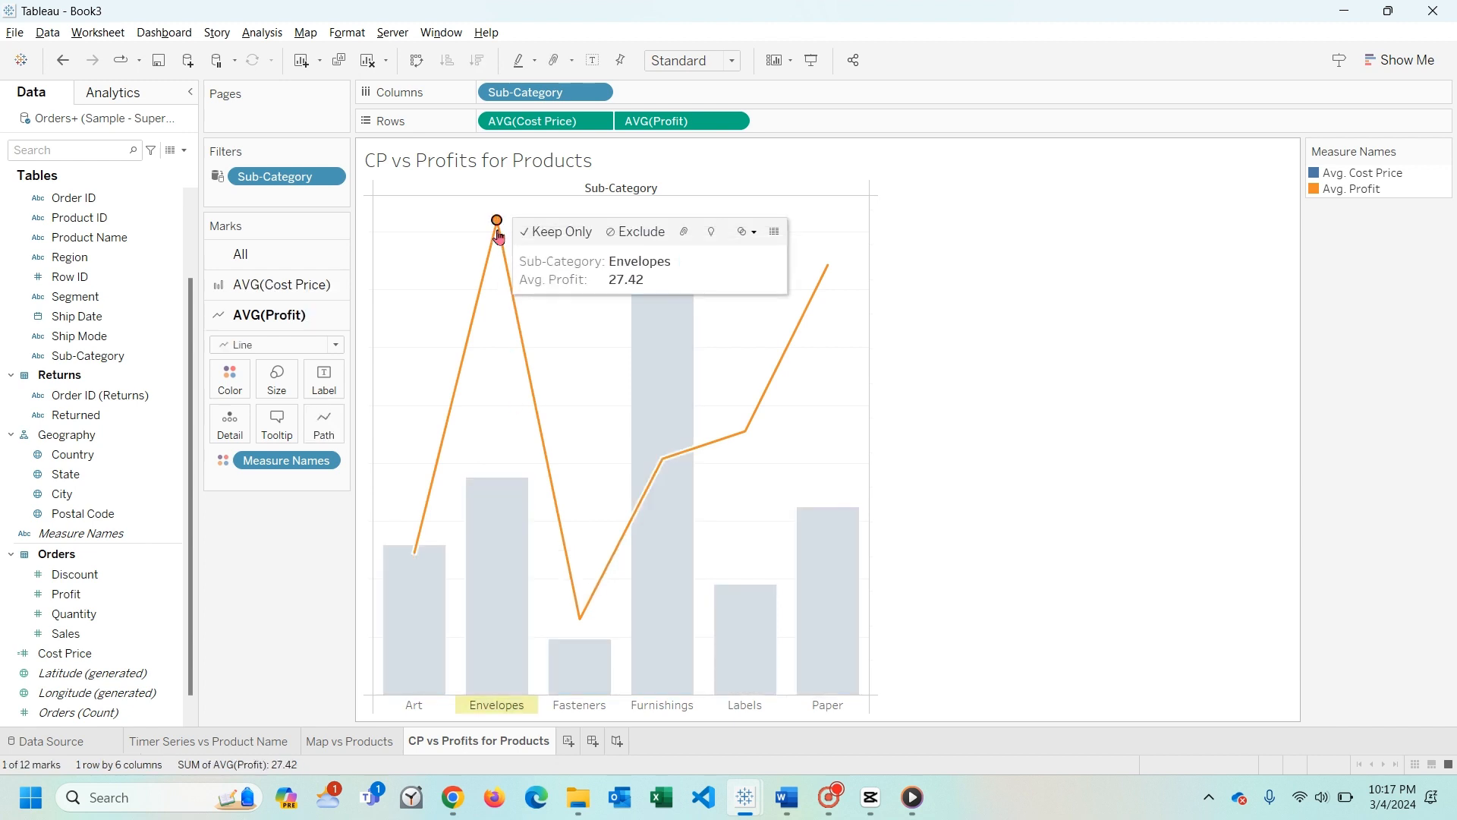
pyautogui.click(442, 271)
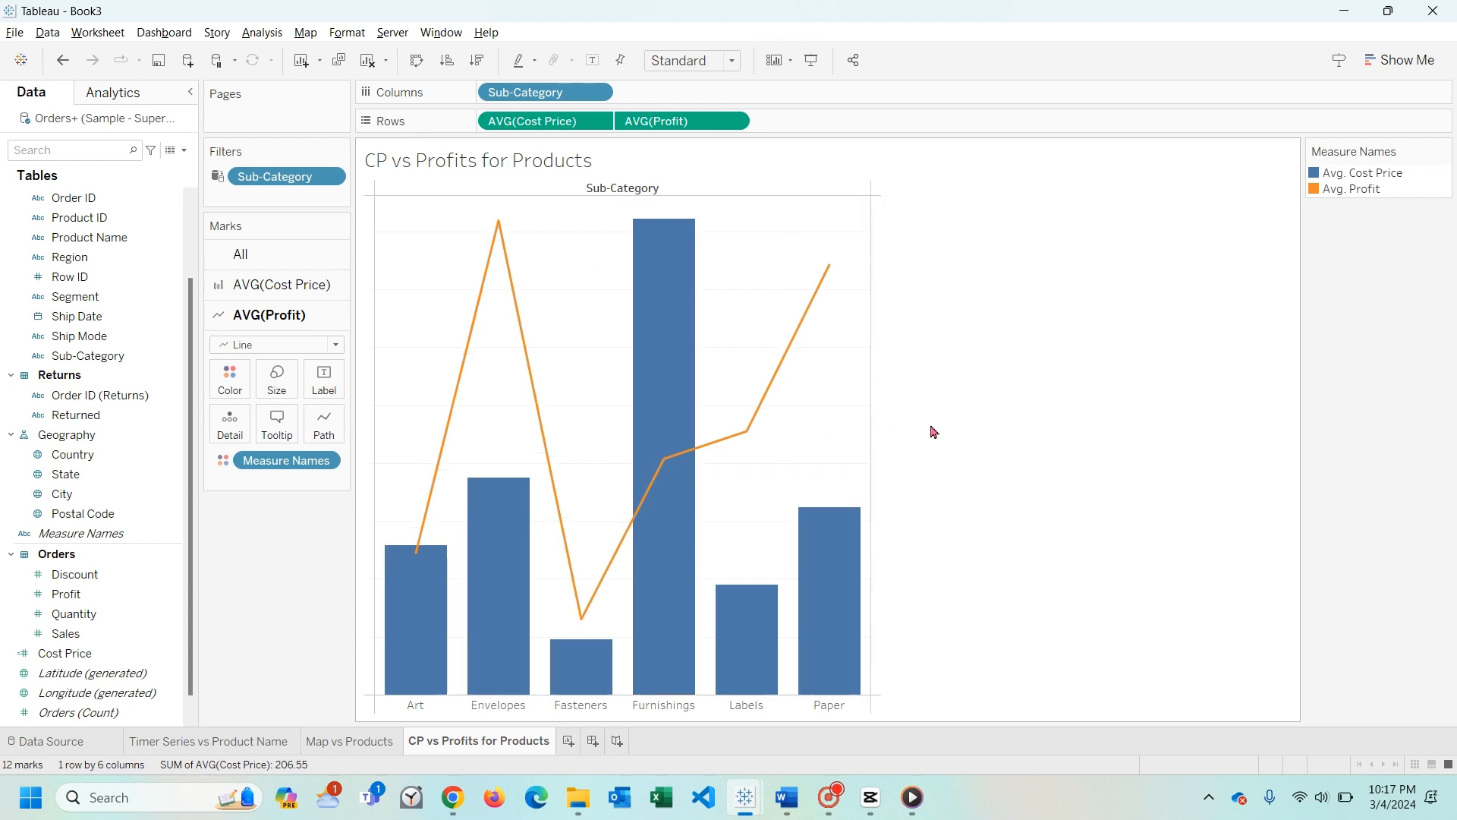
# - Compare the average cost price and average profit marks of Furnishings
pyautogui.click(660, 445)
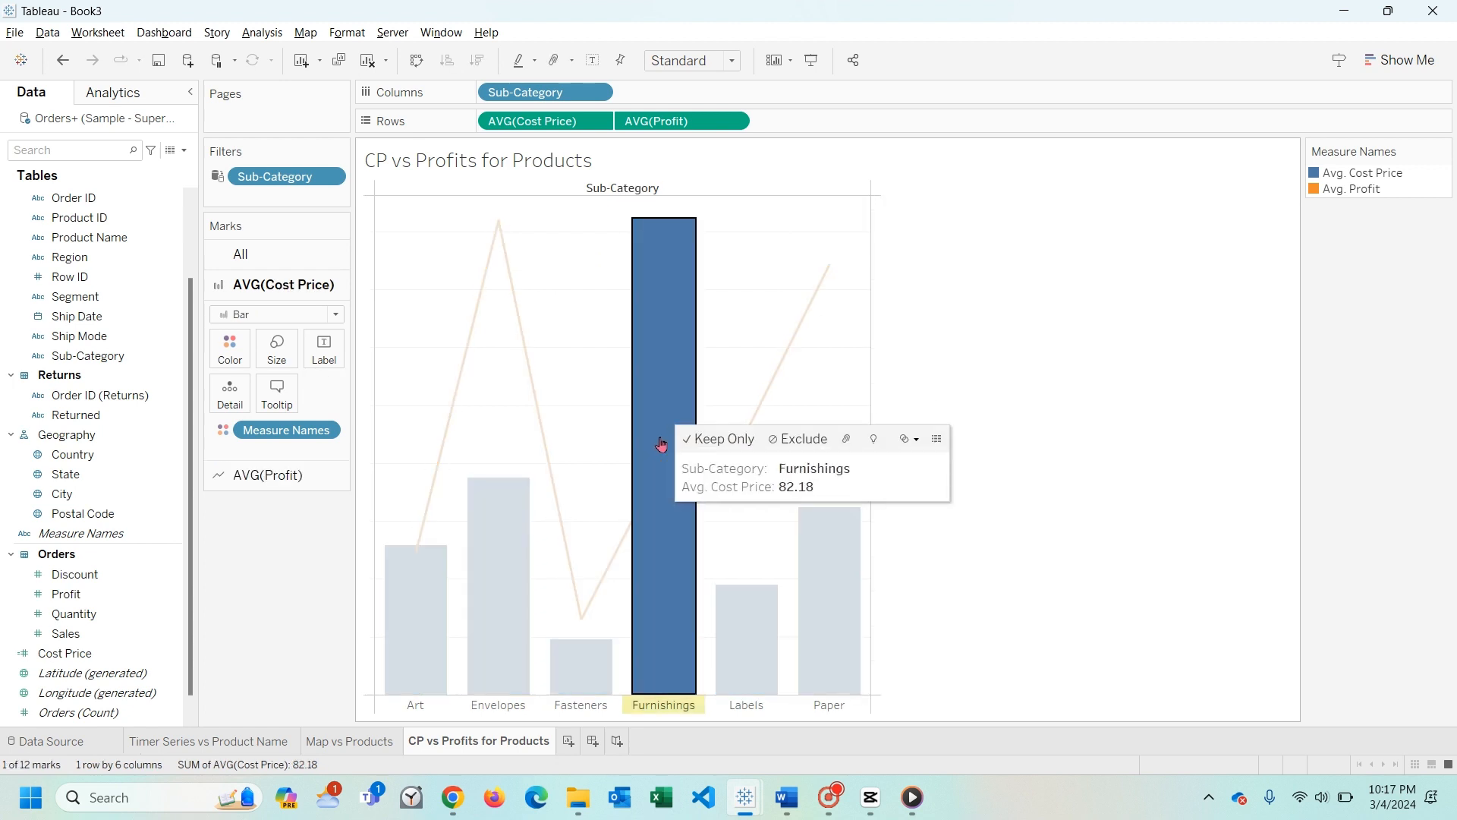
pyautogui.click(662, 457)
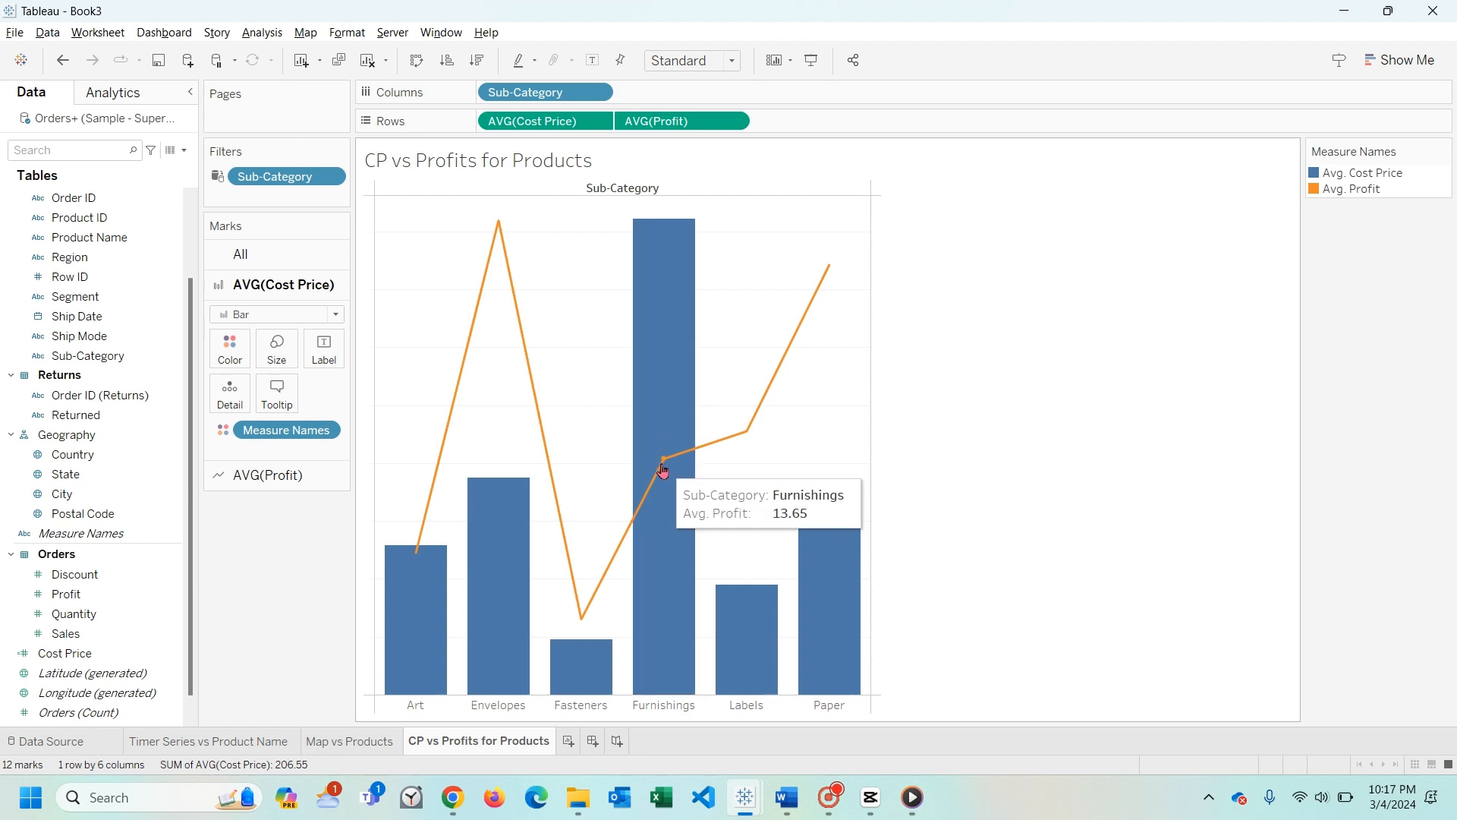
pyautogui.click(662, 396)
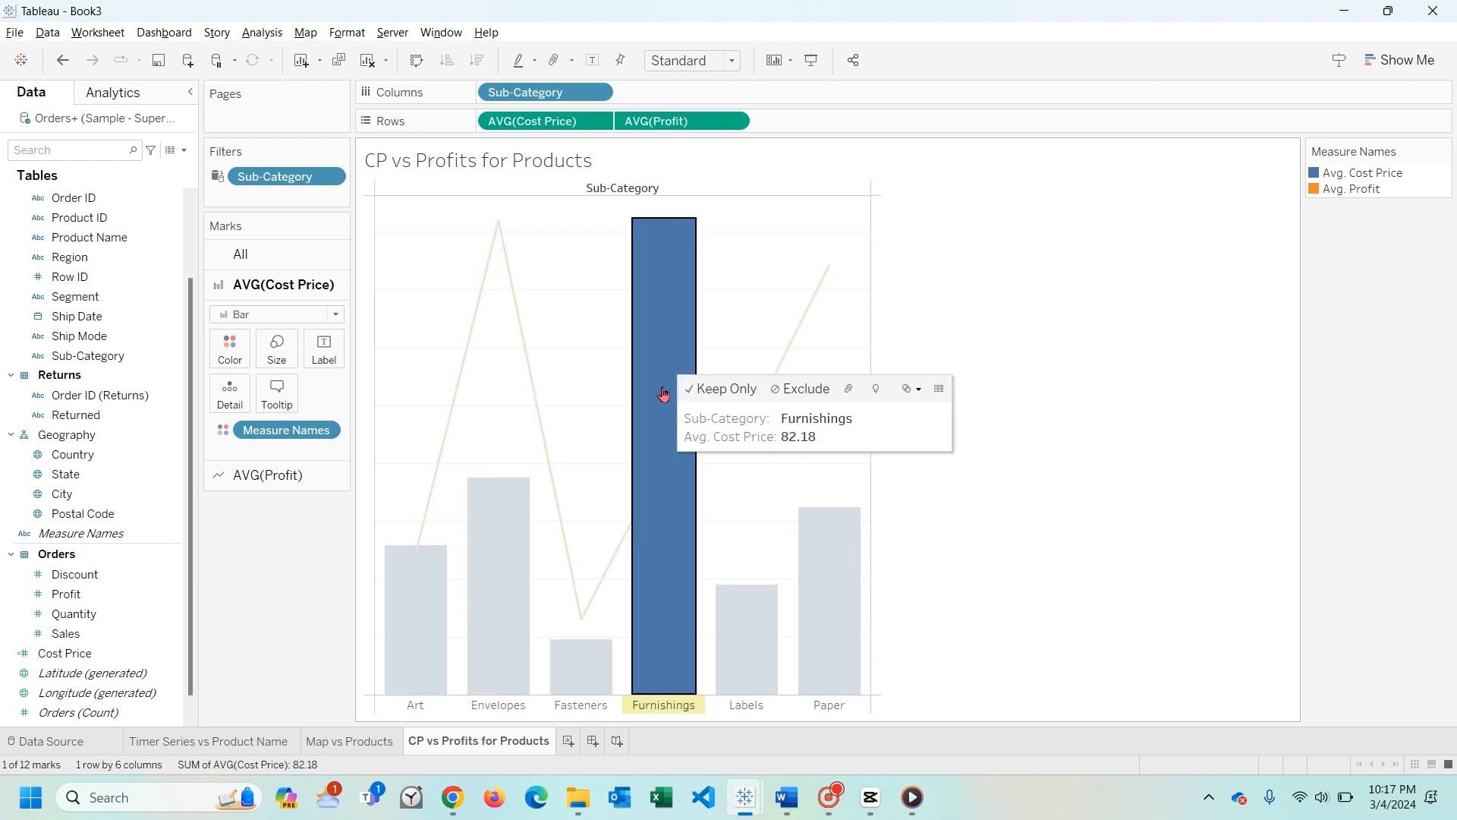
pyautogui.click(595, 410)
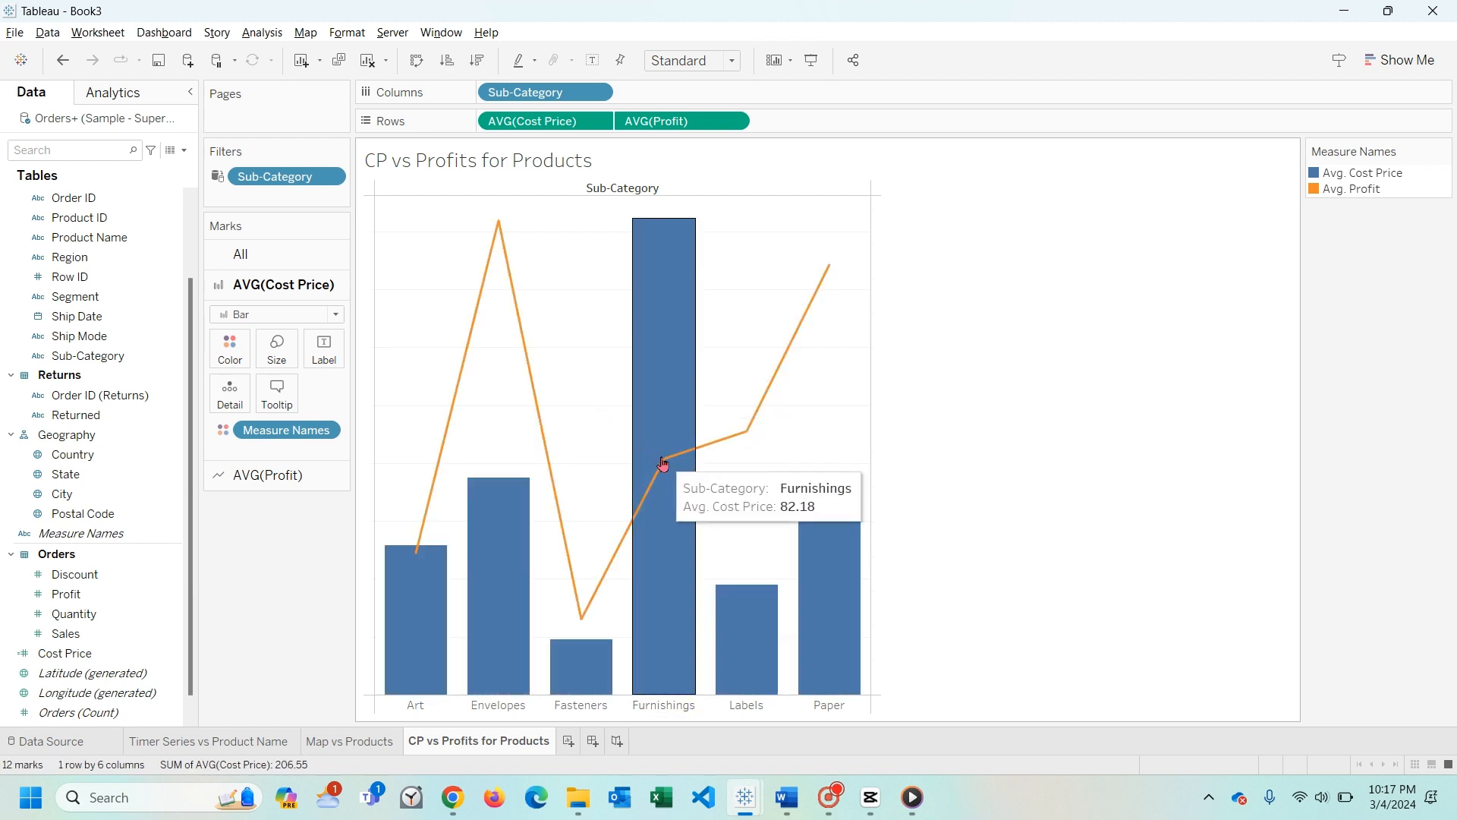
pyautogui.click(661, 462)
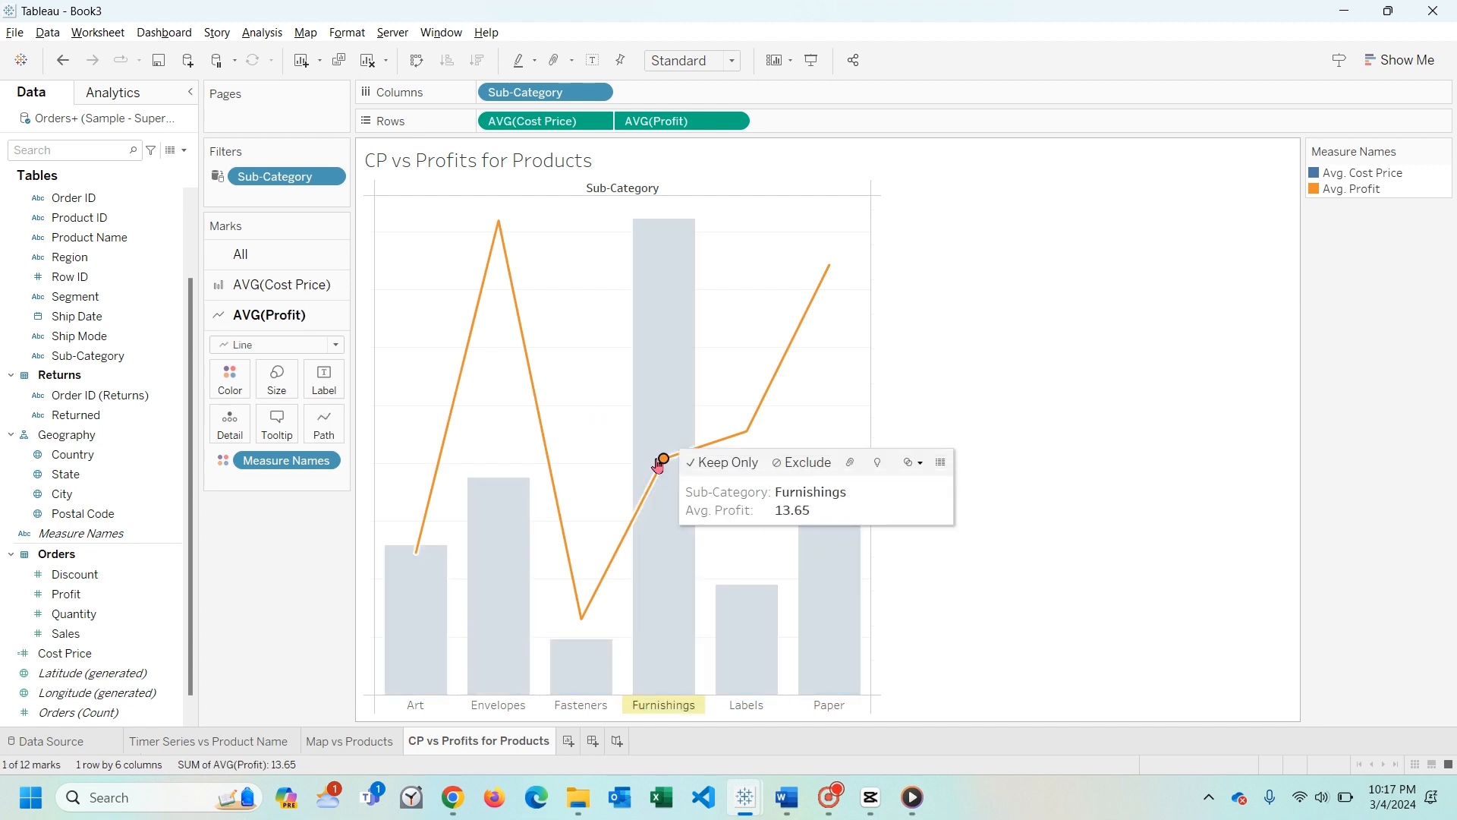
pyautogui.click(609, 417)
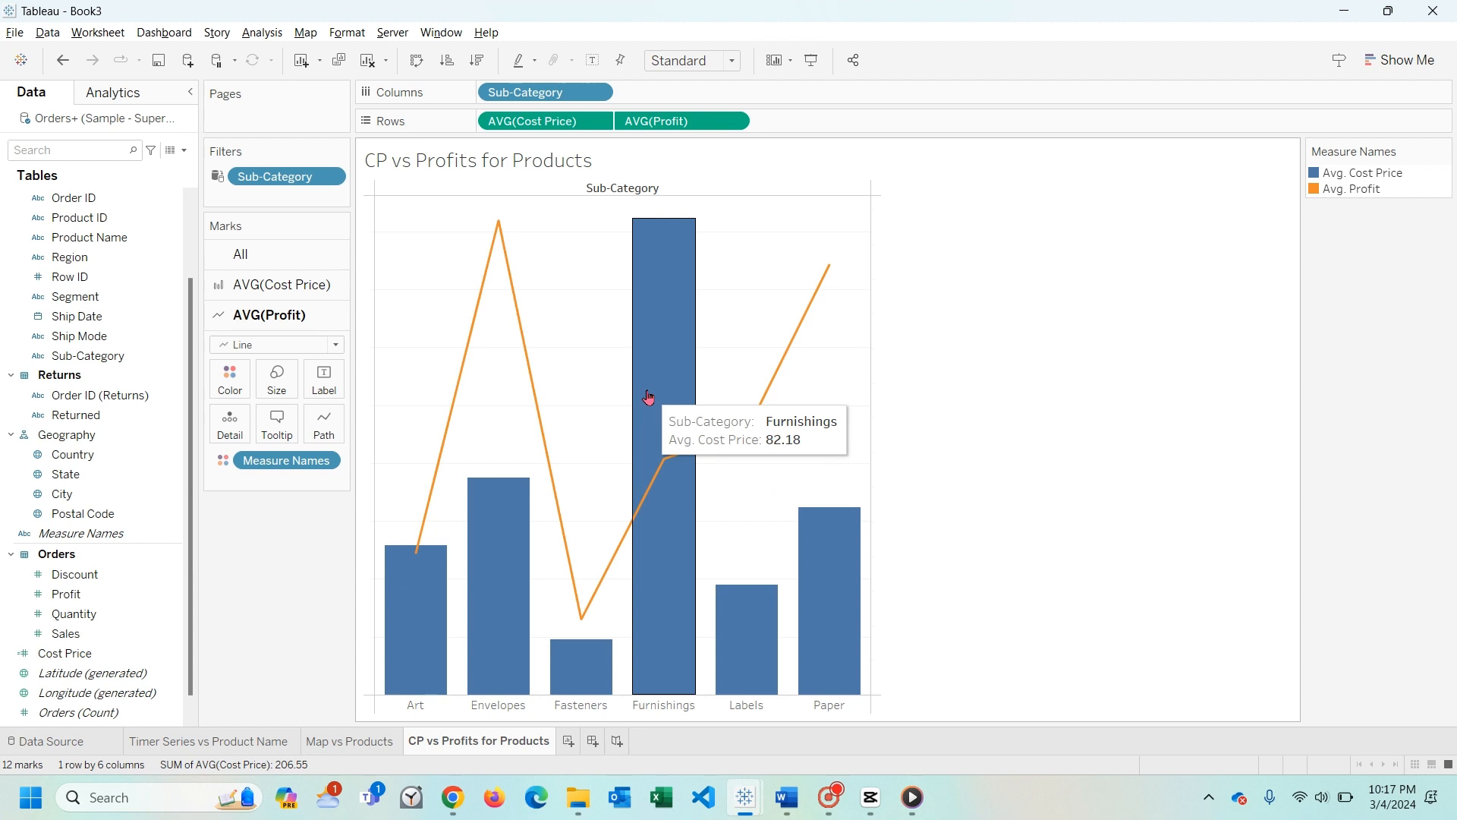
# - Create a new story and place the Timer Series vs Product Name sheet in its first story point
pyautogui.click(617, 742)
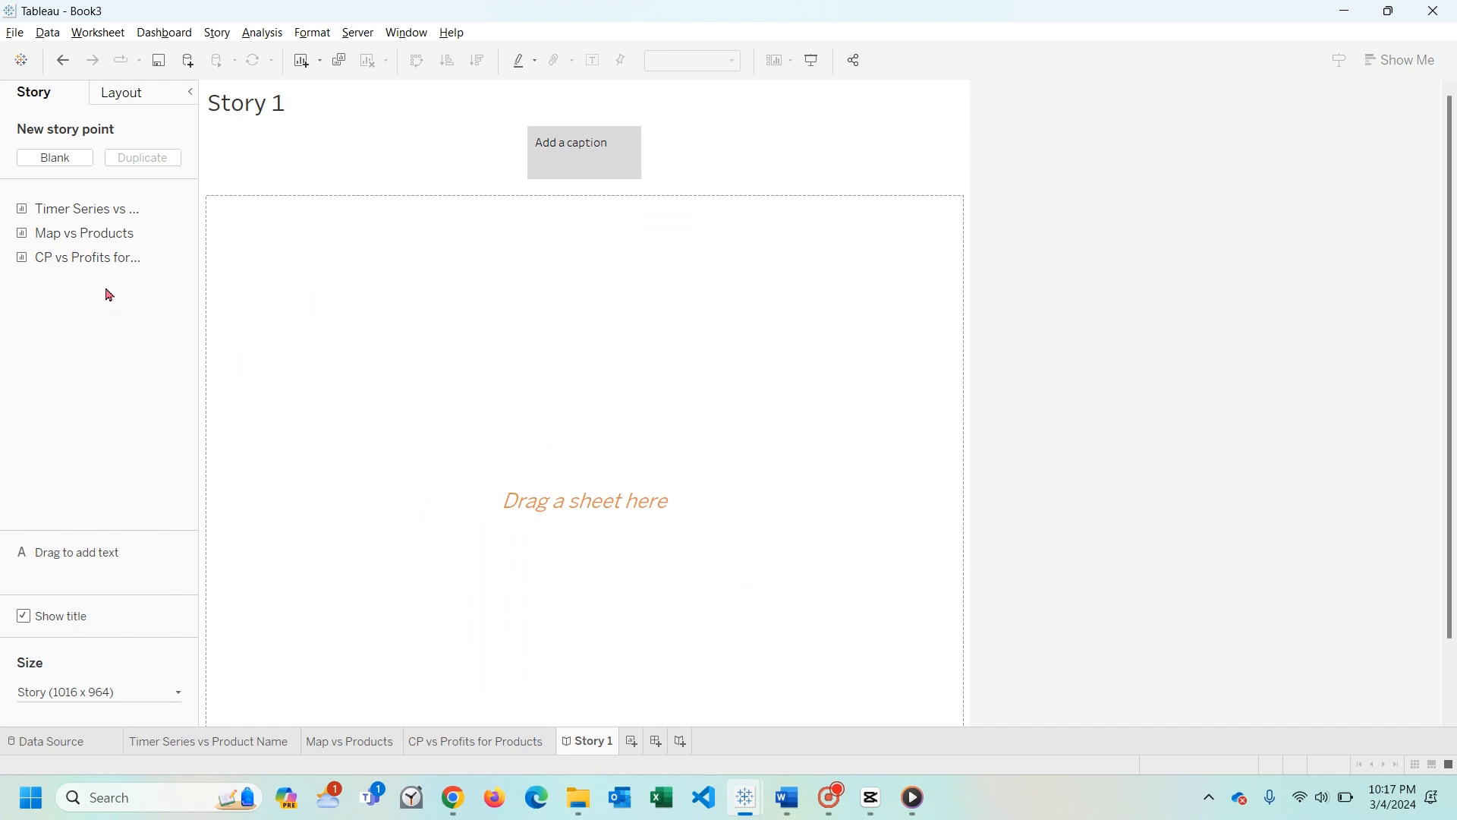
pyautogui.moveTo(94, 215)
pyautogui.moveTo(94, 214); pyautogui.dragTo(539, 368)
pyautogui.scroll(-3, 536, 450)
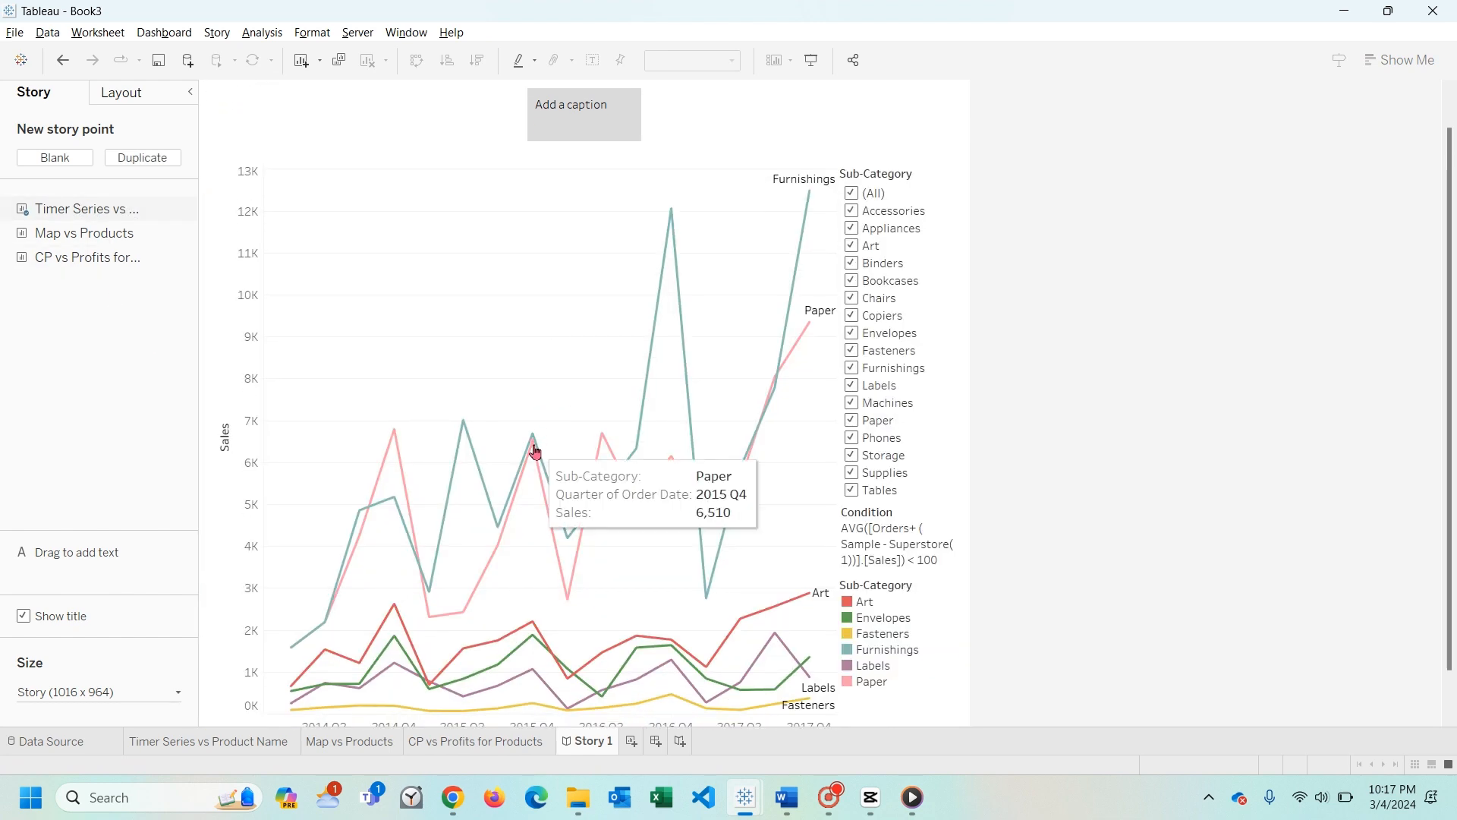
pyautogui.scroll(-1, 536, 452)
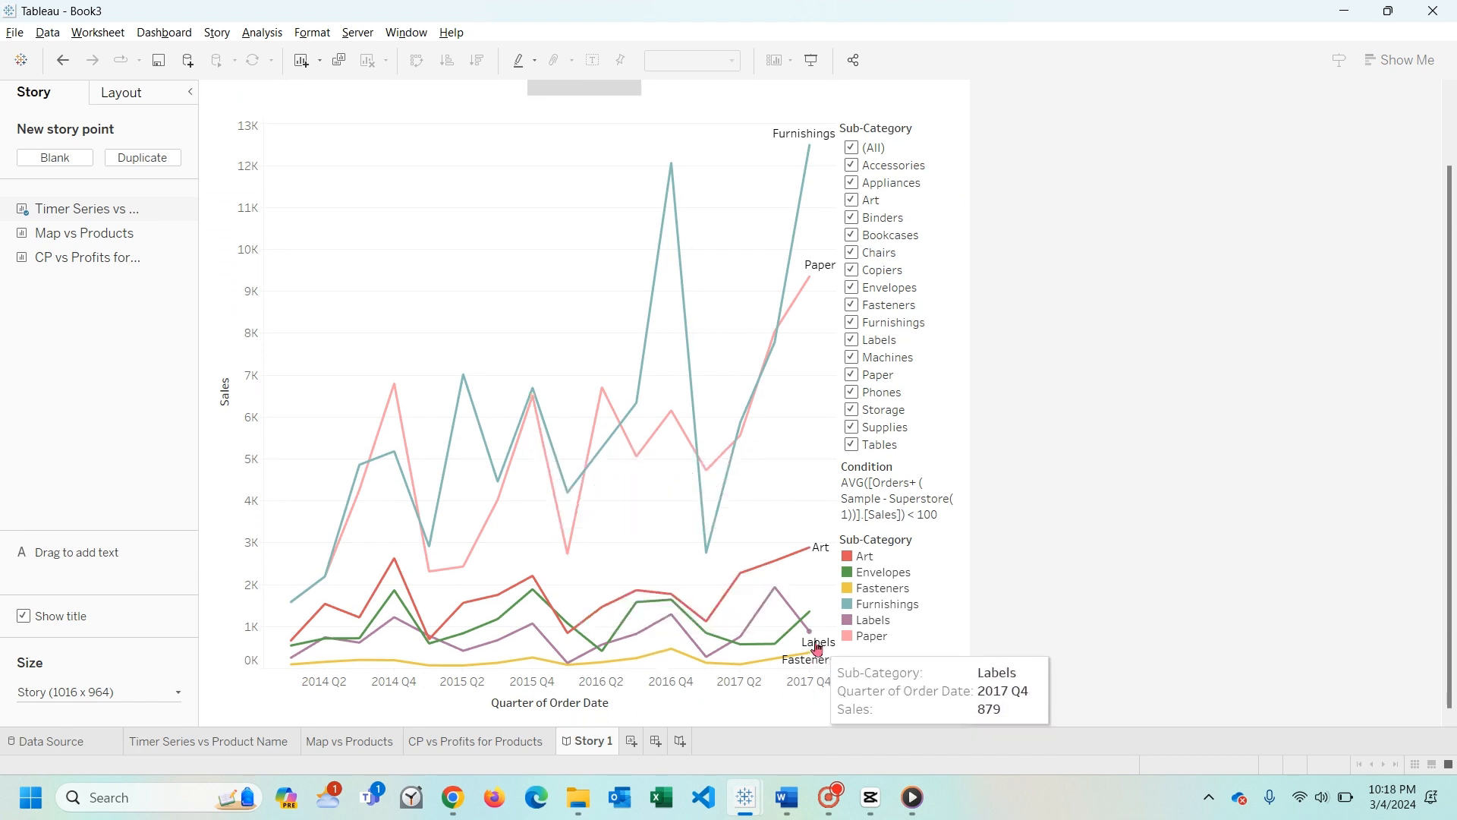
# - Caption the first story point to say that Fasteners and Labels performed poorly with time
pyautogui.scroll(3, 584, 160)
pyautogui.click(583, 145)
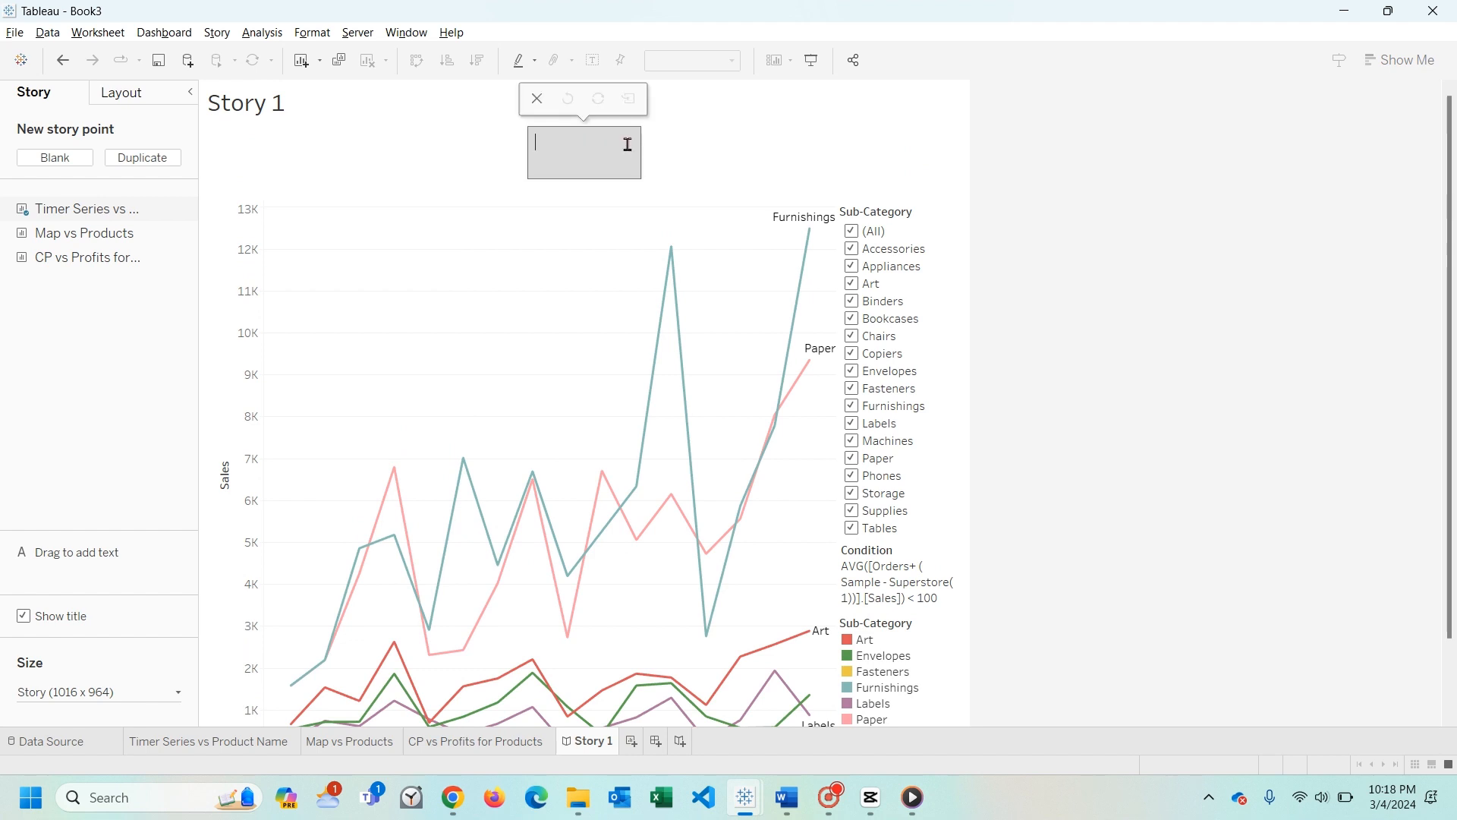
pyautogui.write('Fasteners and Labes')
pyautogui.press('Return')
pyautogui.write('Poorly with time')
pyautogui.press('Escape')
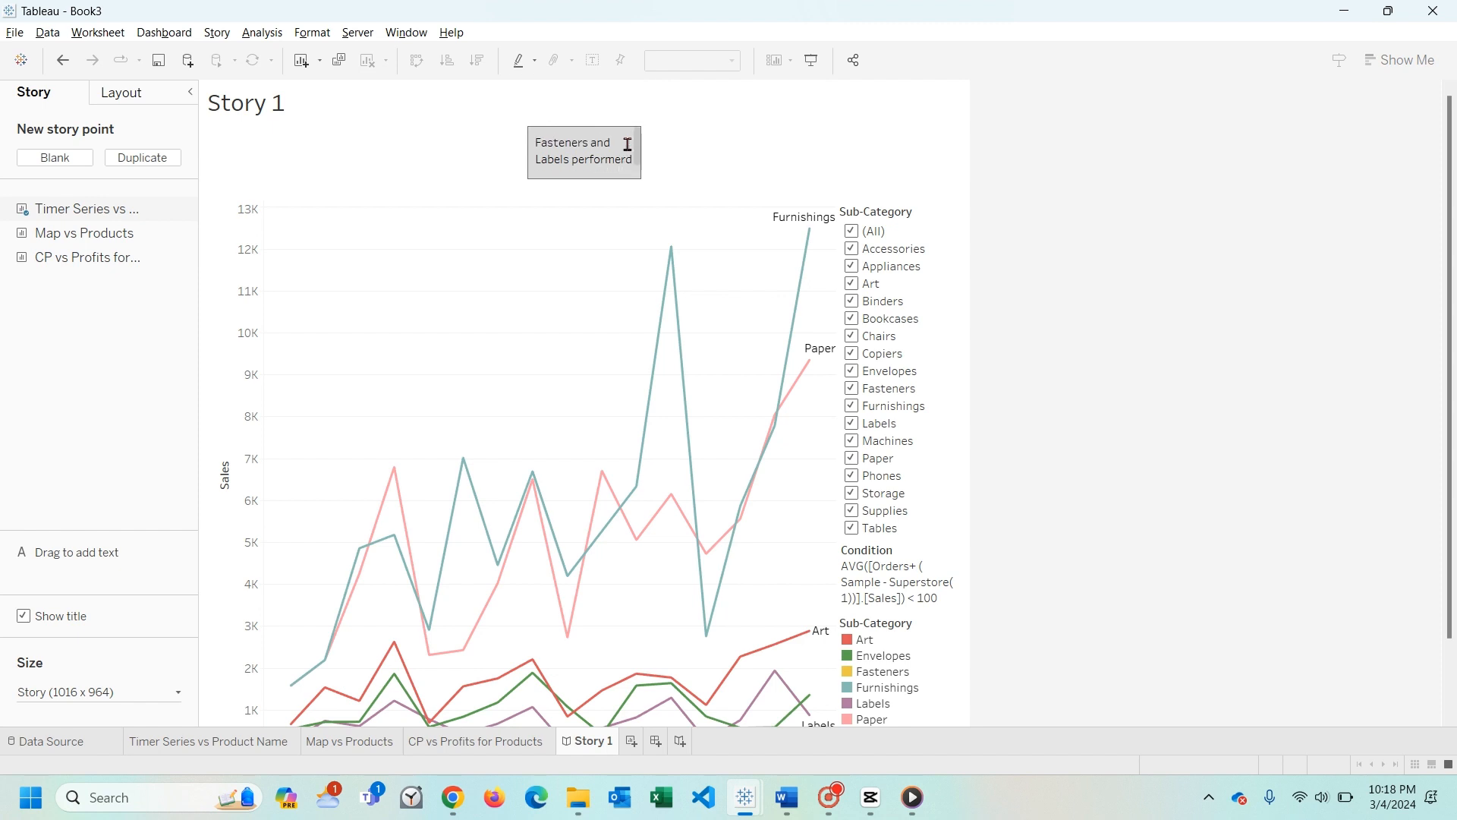
pyautogui.scroll(-2, 521, 364)
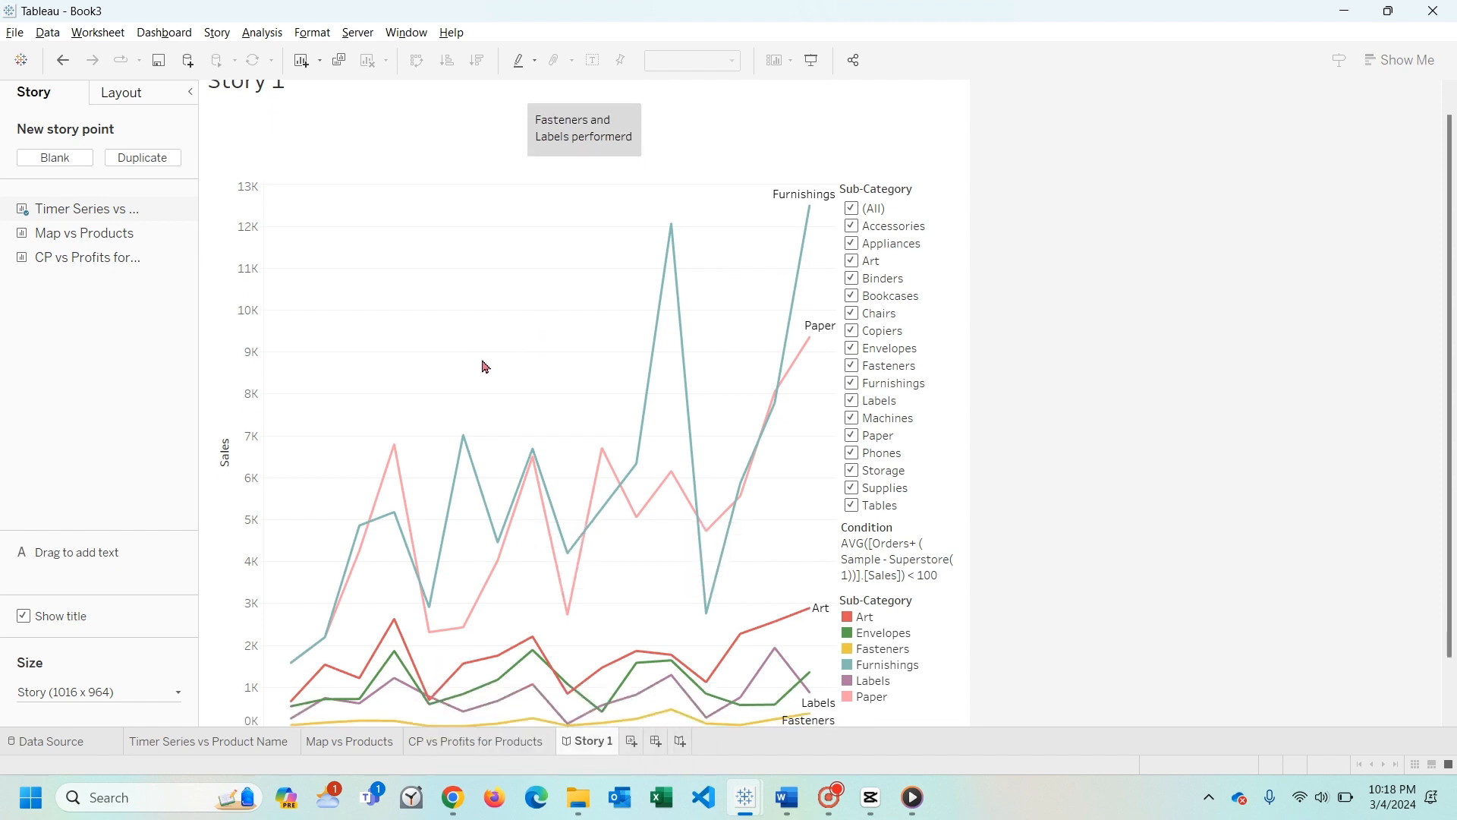
pyautogui.scroll(2, 616, 592)
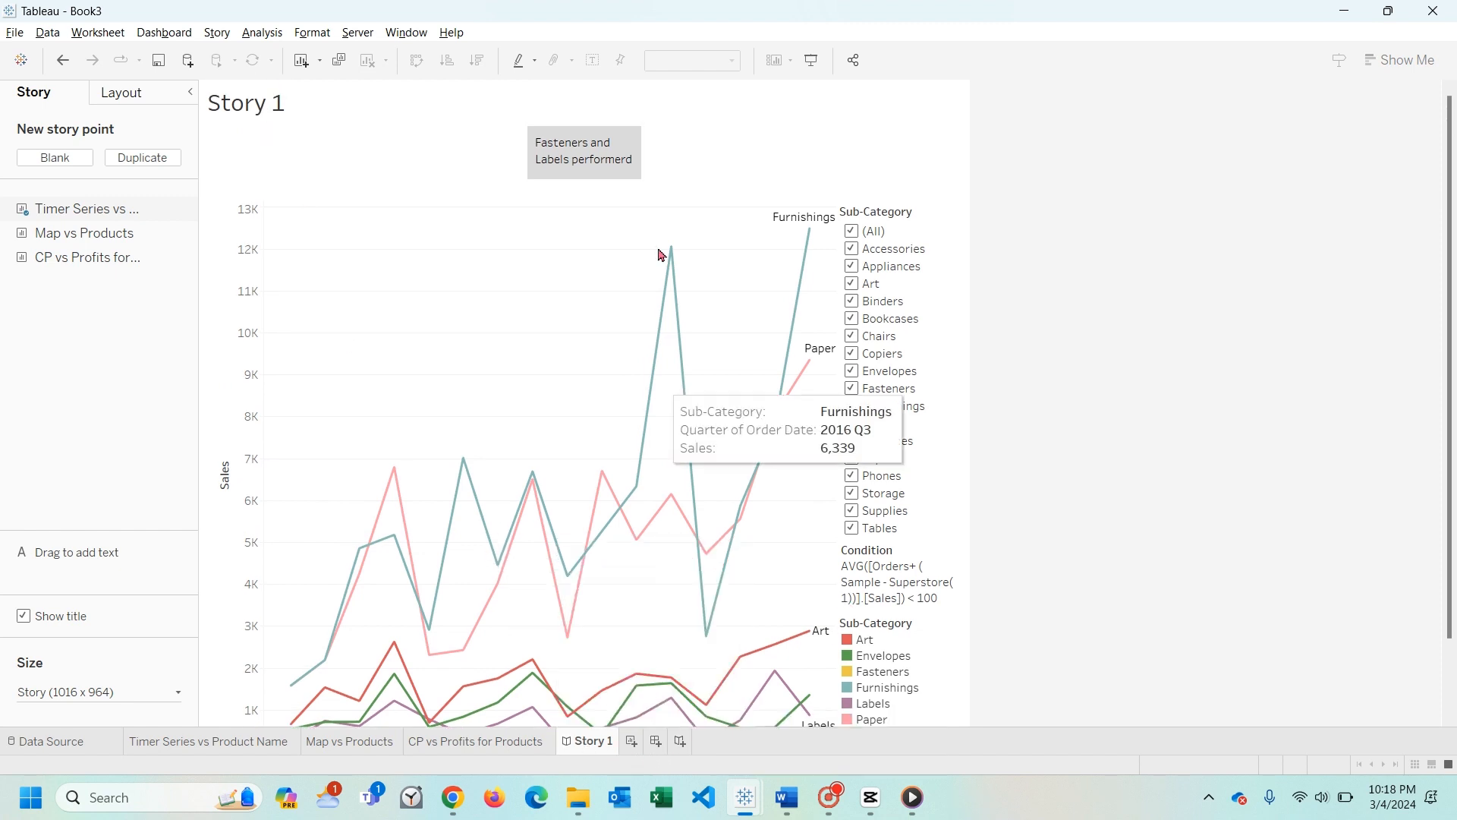
# - Add a blank second story point and place the Map vs Products sheet in it
pyautogui.click(126, 92)
pyautogui.click(47, 94)
pyautogui.click(55, 158)
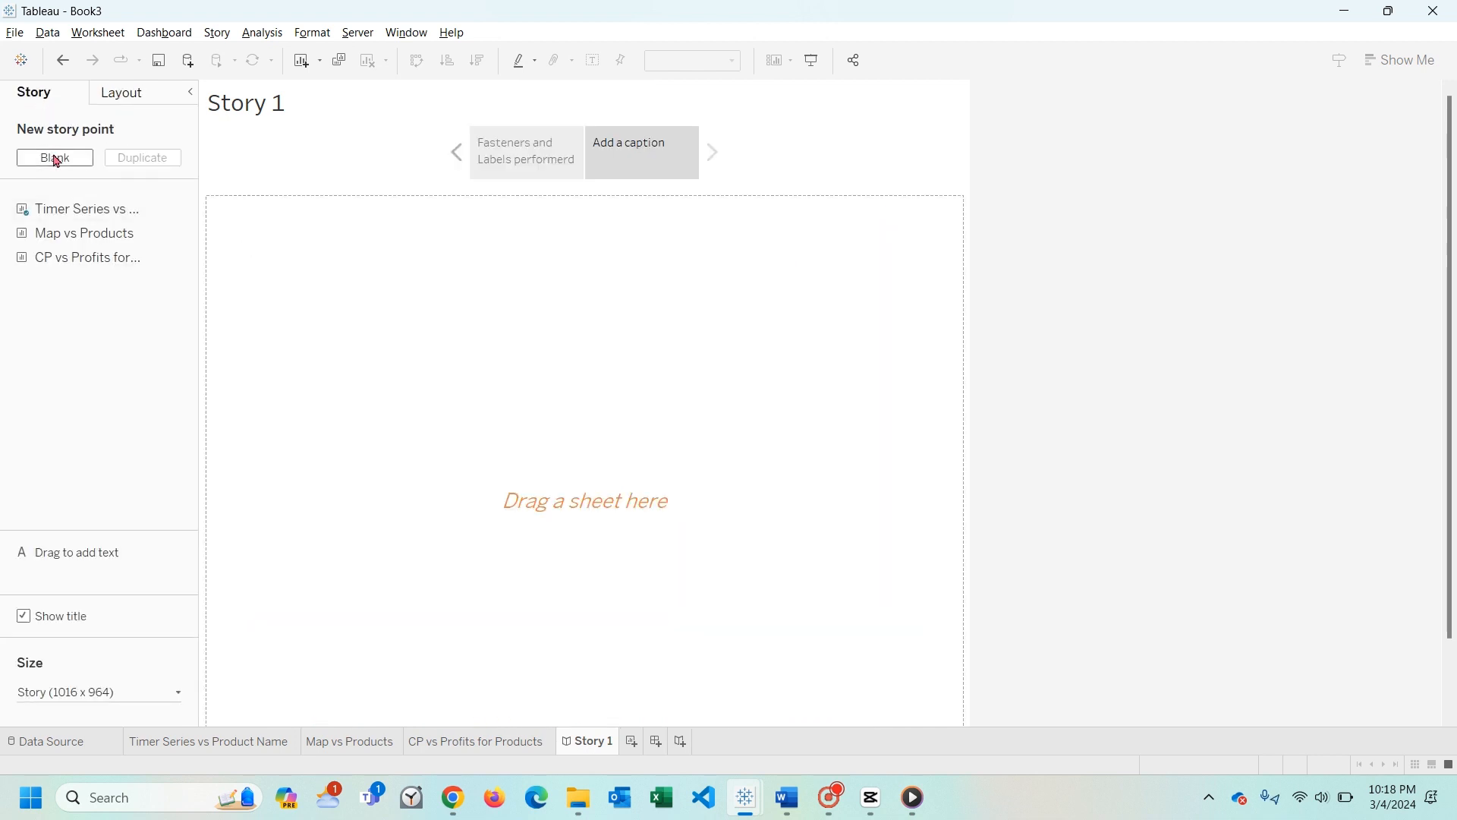
pyautogui.moveTo(70, 241)
pyautogui.moveTo(70, 241); pyautogui.dragTo(535, 286)
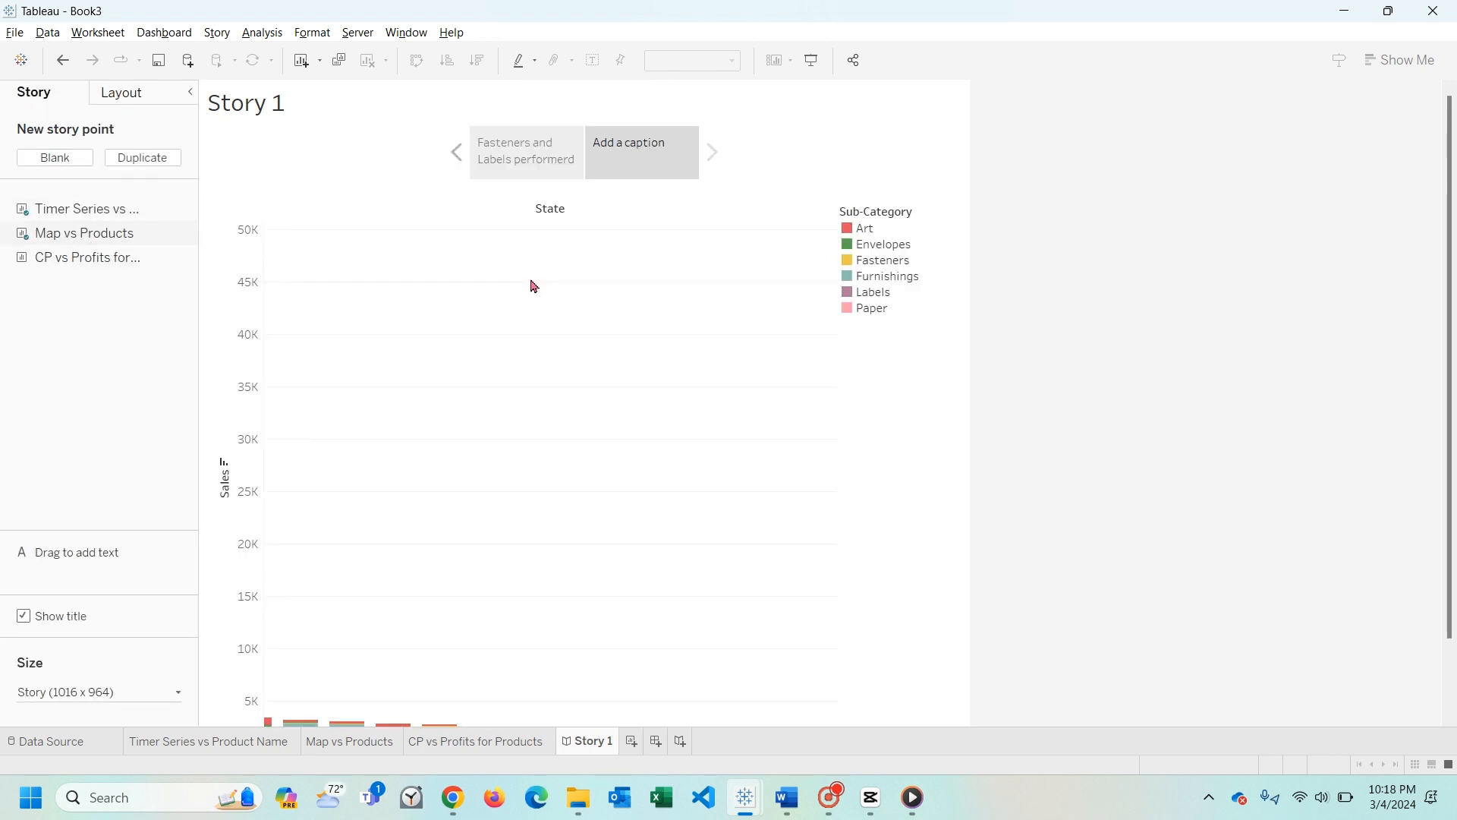
pyautogui.scroll(-2, 485, 426)
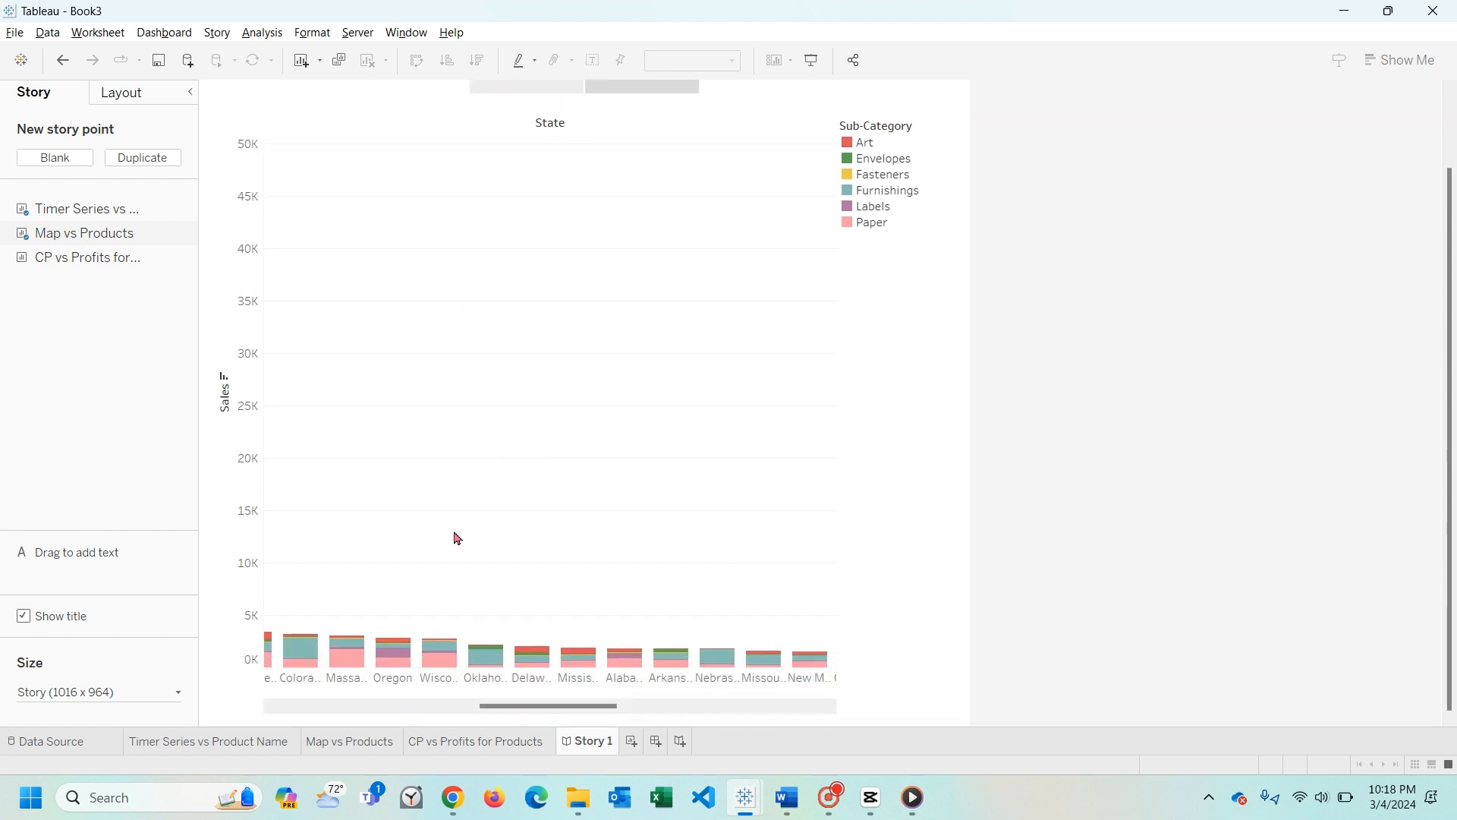
# - Examine the lowest-selling states in the second story point's chart, inspecting the Kansas Furnishings mark
pyautogui.moveTo(556, 706); pyautogui.dragTo(669, 709)
pyautogui.moveTo(624, 665)
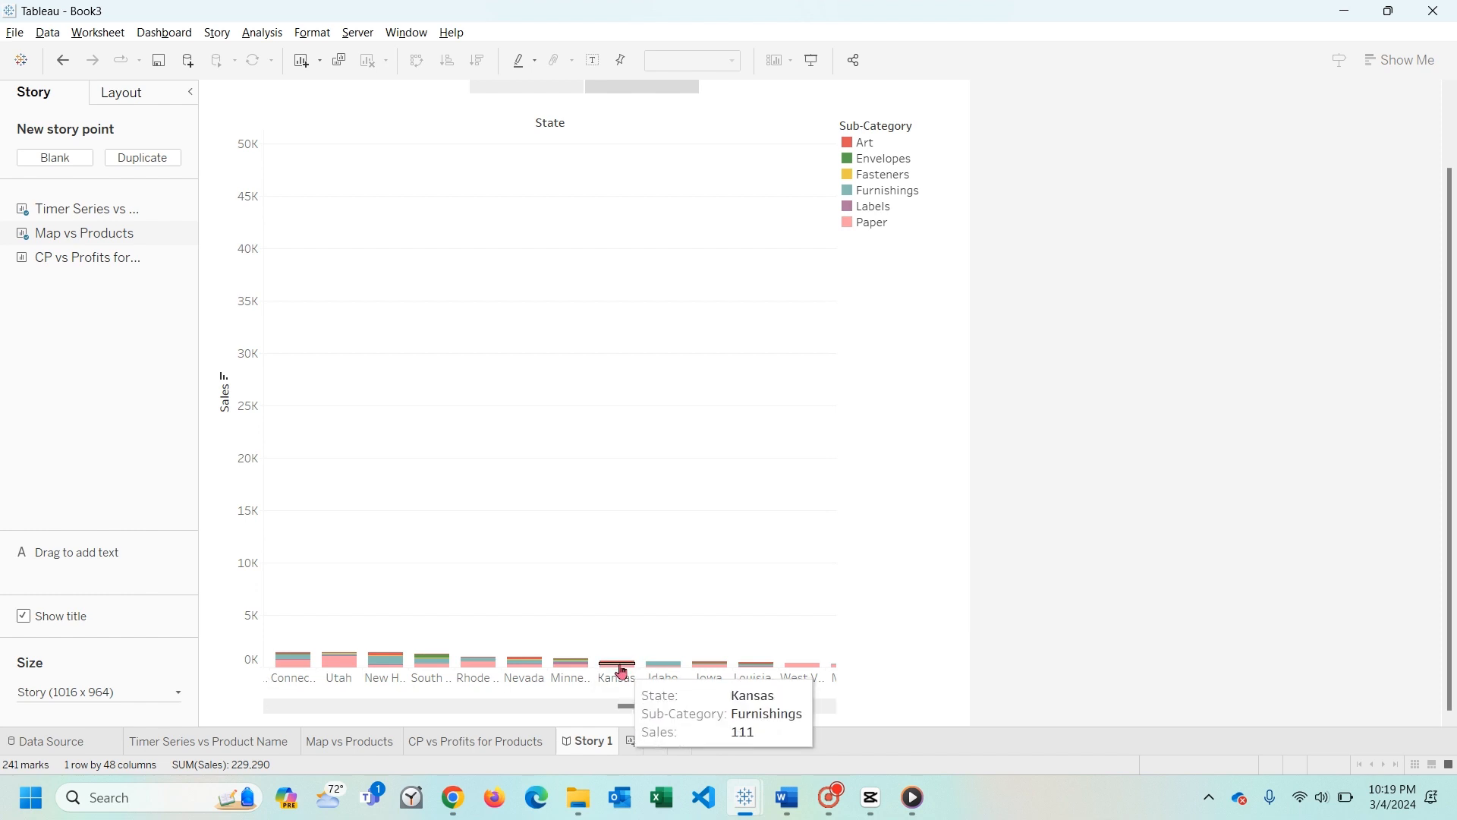
pyautogui.click(621, 669)
pyautogui.click(621, 612)
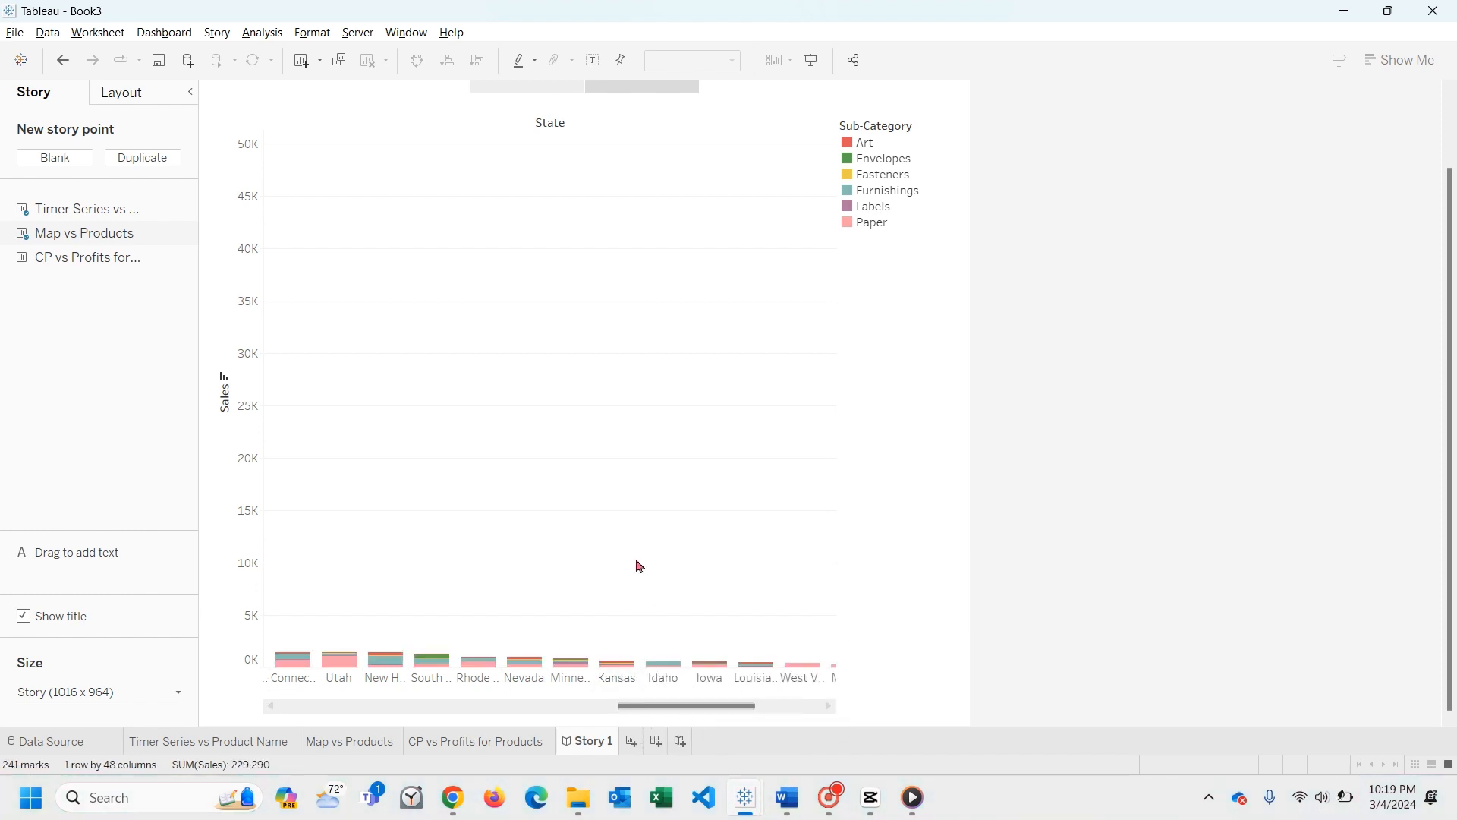
# - Begin the second story point's caption with "By discontinuing Fasteners in"
pyautogui.scroll(2, 600, 190)
pyautogui.doubleClick(632, 133)
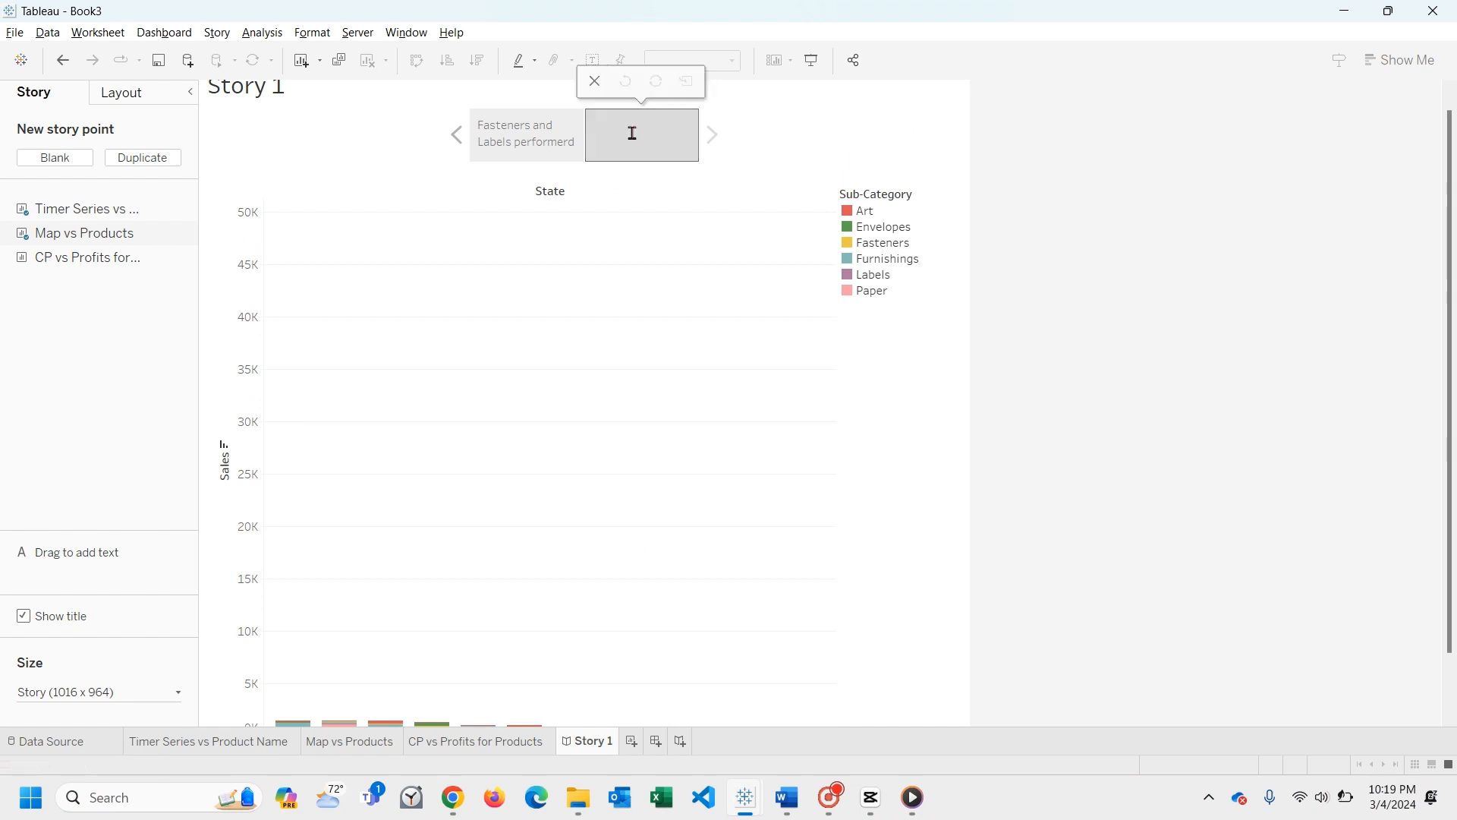
pyautogui.write('By discontinuing Fasteners in')
pyautogui.click(676, 287)
pyautogui.scroll(-2, 677, 412)
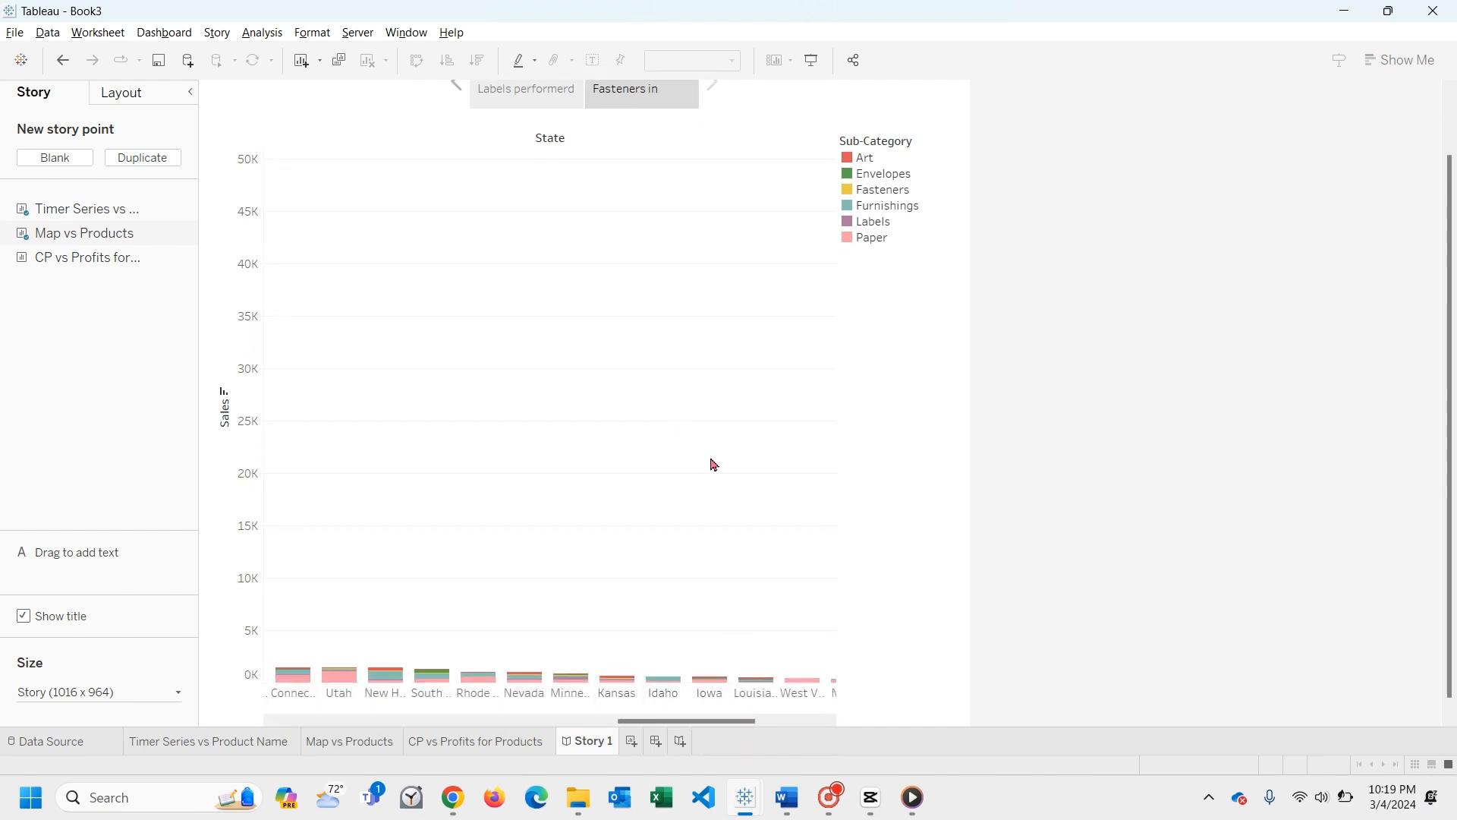
# - Complete the second story point's caption with "Low selling states we can save on Supply Chain Costs"
pyautogui.scroll(1, 712, 461)
pyautogui.click(695, 145)
pyautogui.write('Low s')
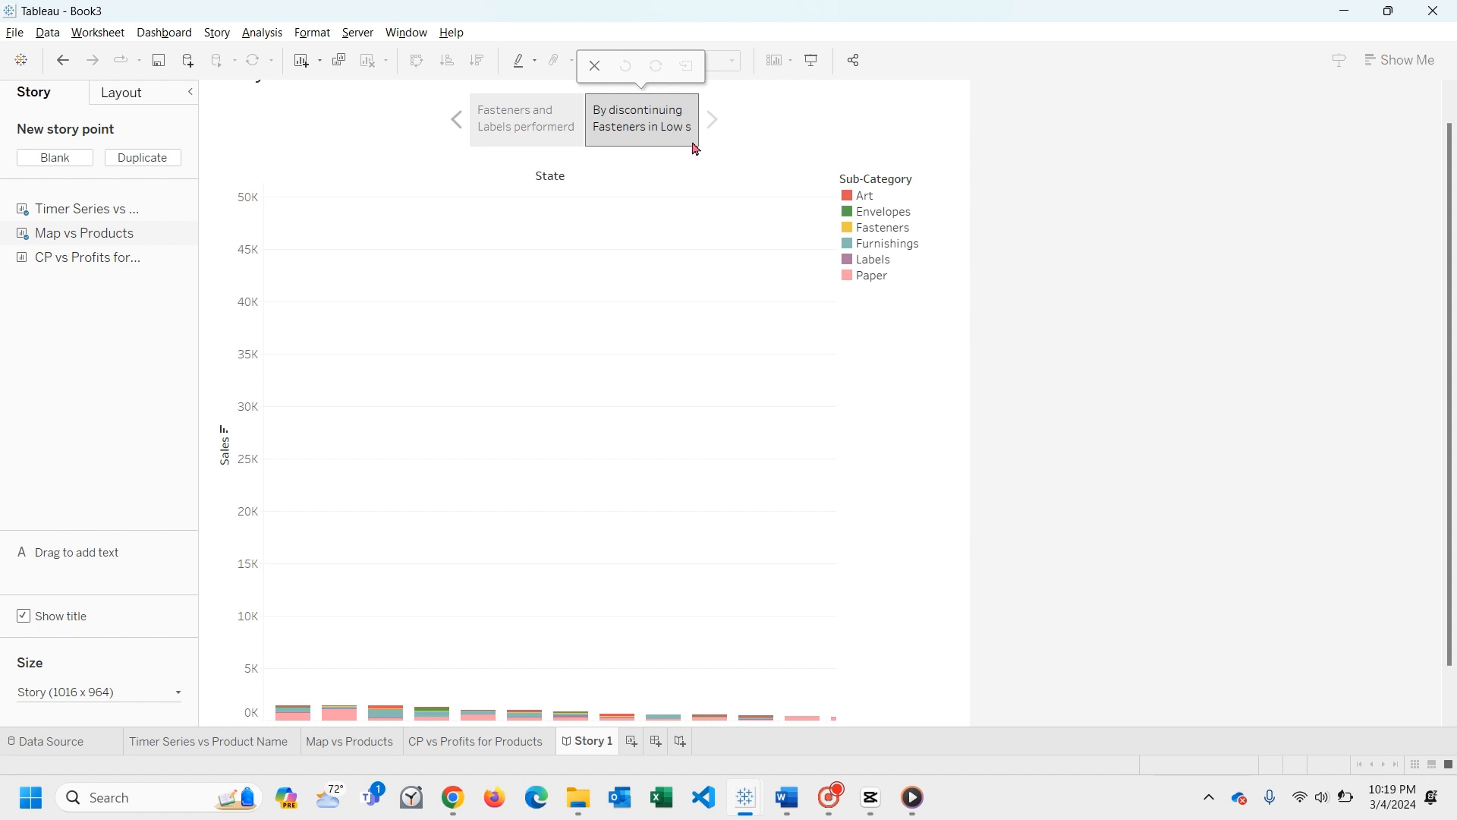
pyautogui.write('elling states we')
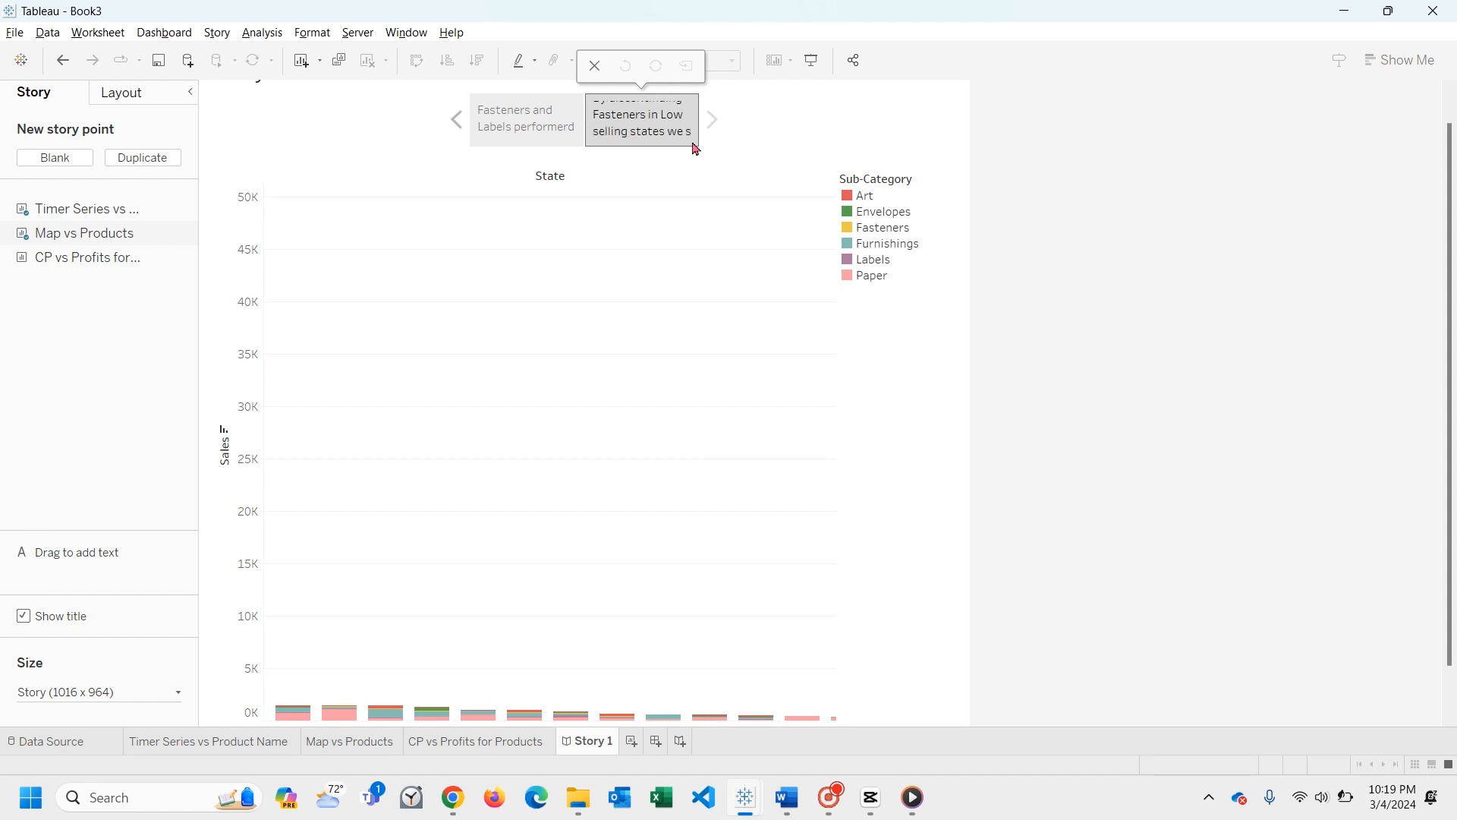
pyautogui.write(' can save on')
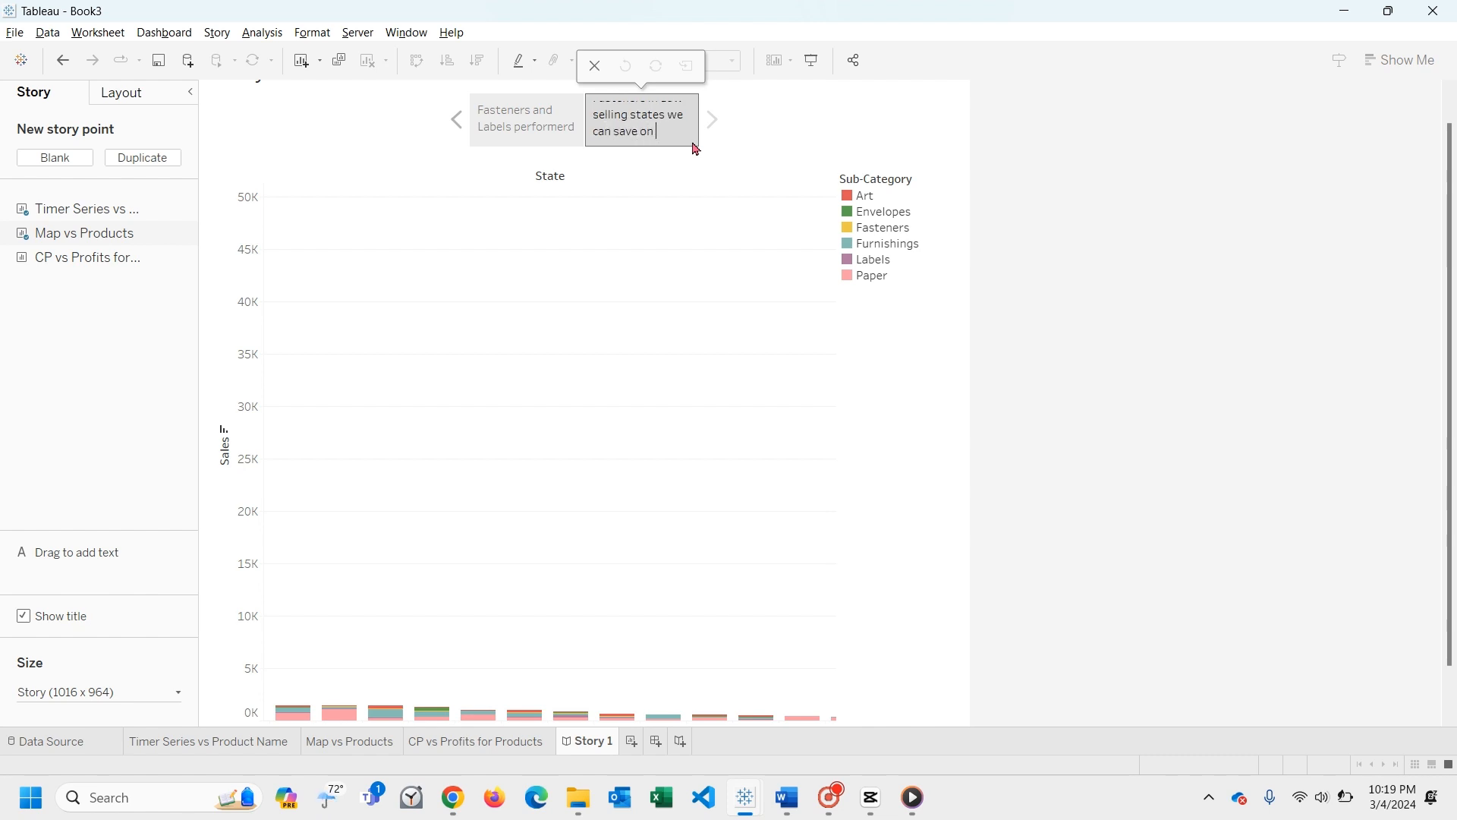
pyautogui.write(' Supply cChain Costs')
pyautogui.press('Return')
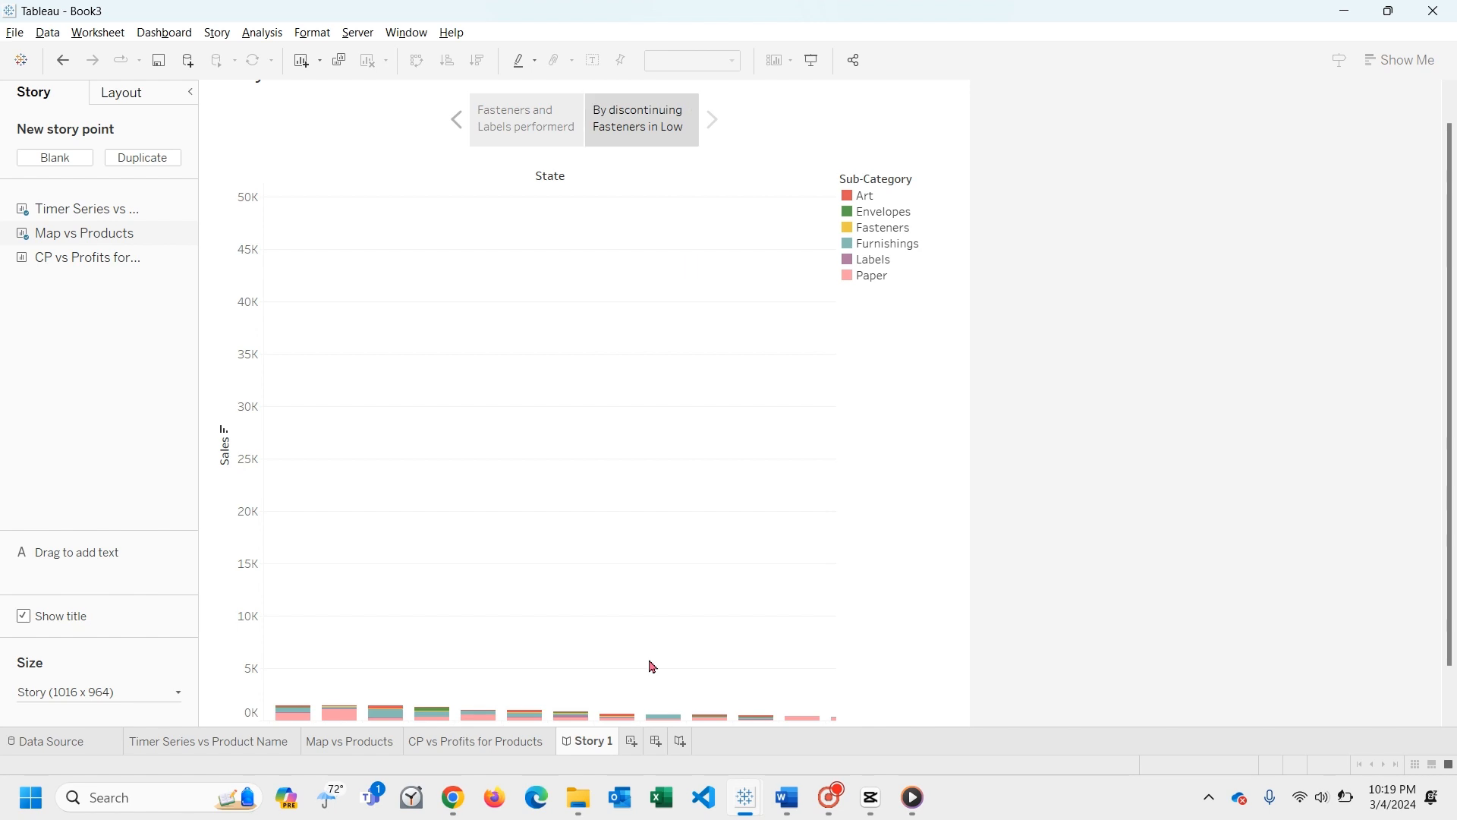
# - Add a blank third story point and place the CP vs Profits for Products sheet in it
pyautogui.click(70, 158)
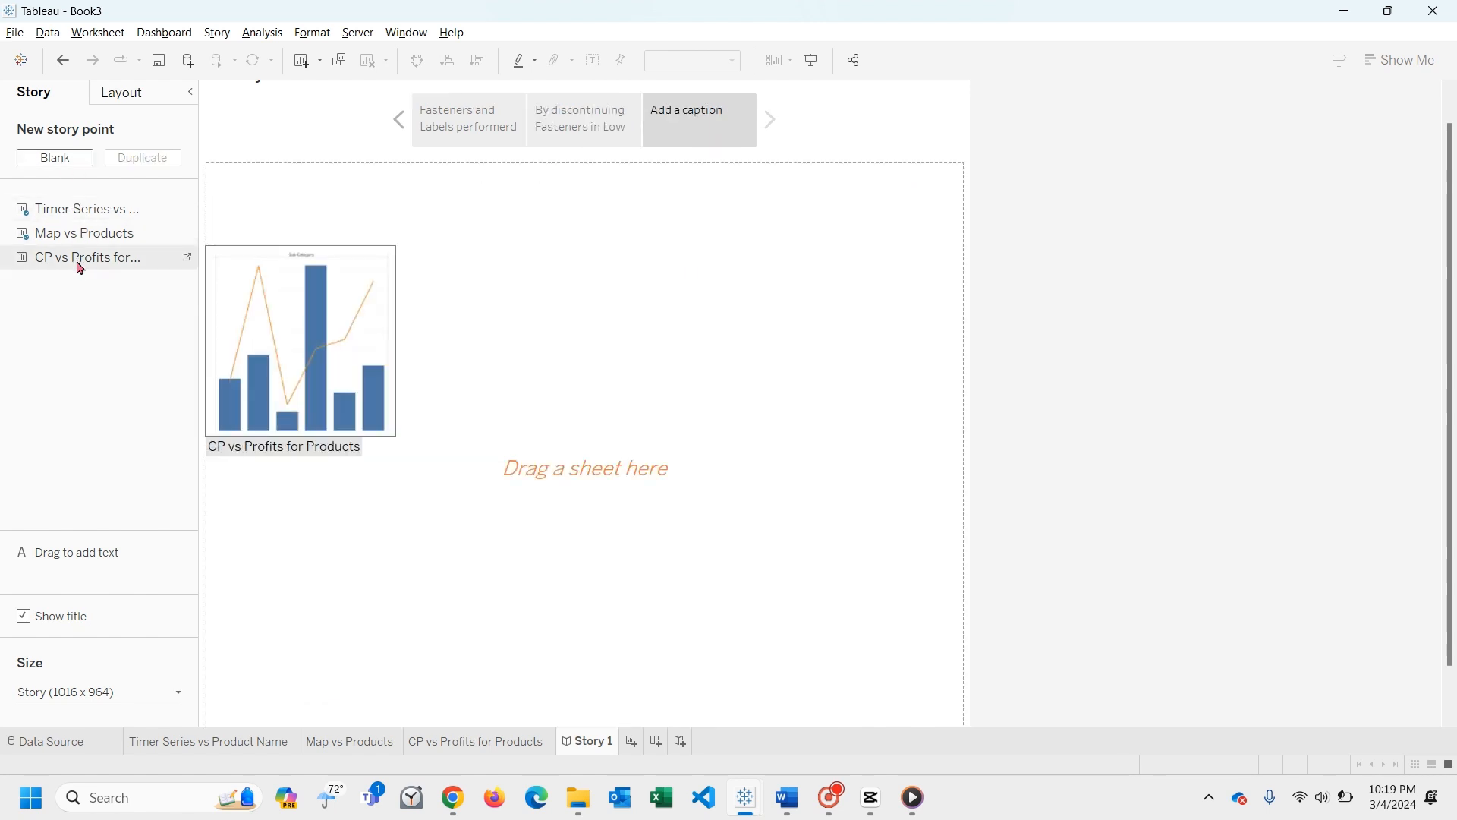
pyautogui.moveTo(80, 268); pyautogui.dragTo(379, 296)
pyautogui.moveTo(584, 330); pyautogui.dragTo(581, 328)
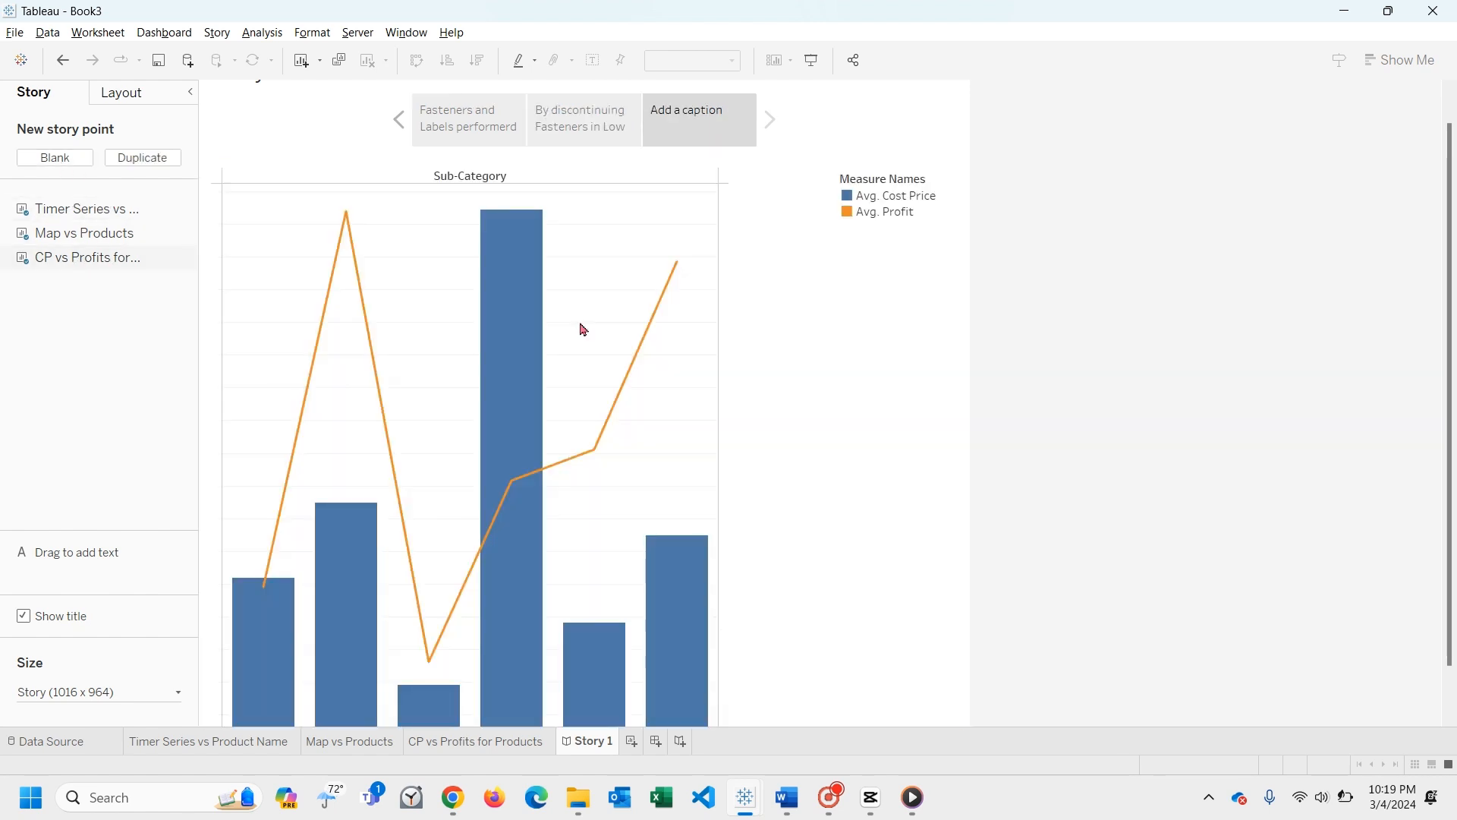
# - Inspect the average cost price bar of Furnishings in the third story point
pyautogui.click(716, 125)
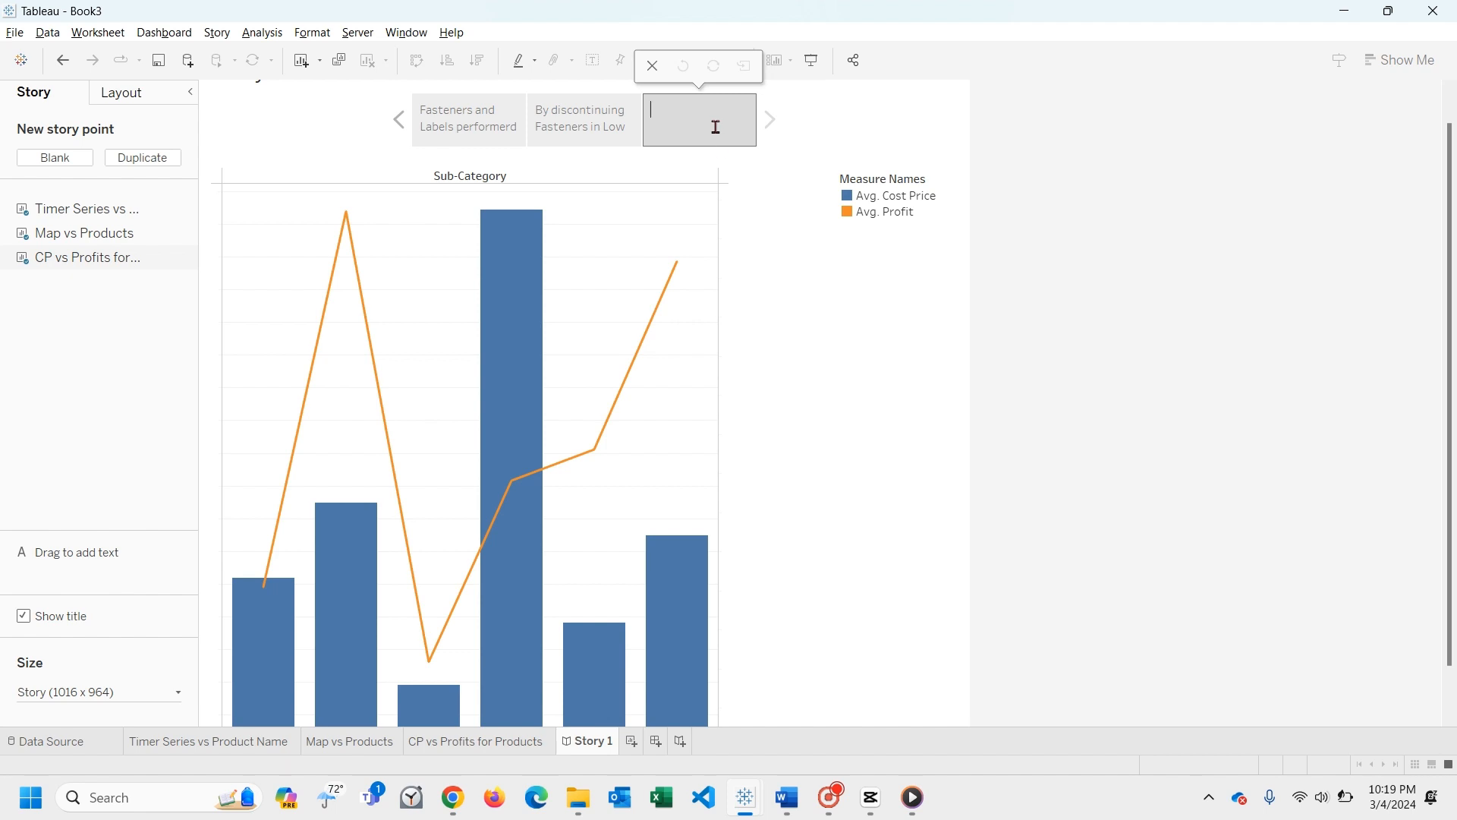
pyautogui.scroll(-2, 589, 468)
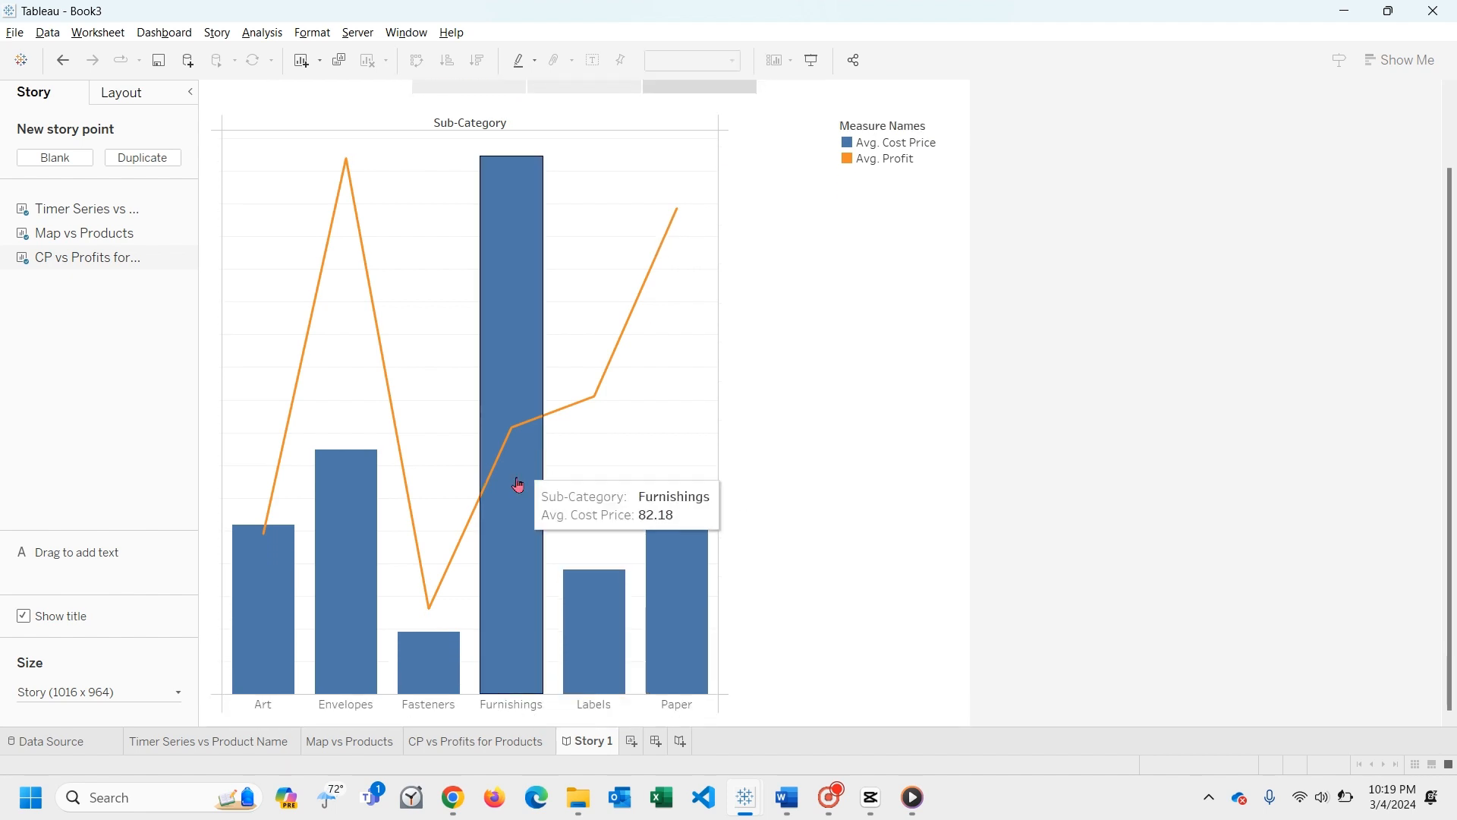
pyautogui.click(523, 545)
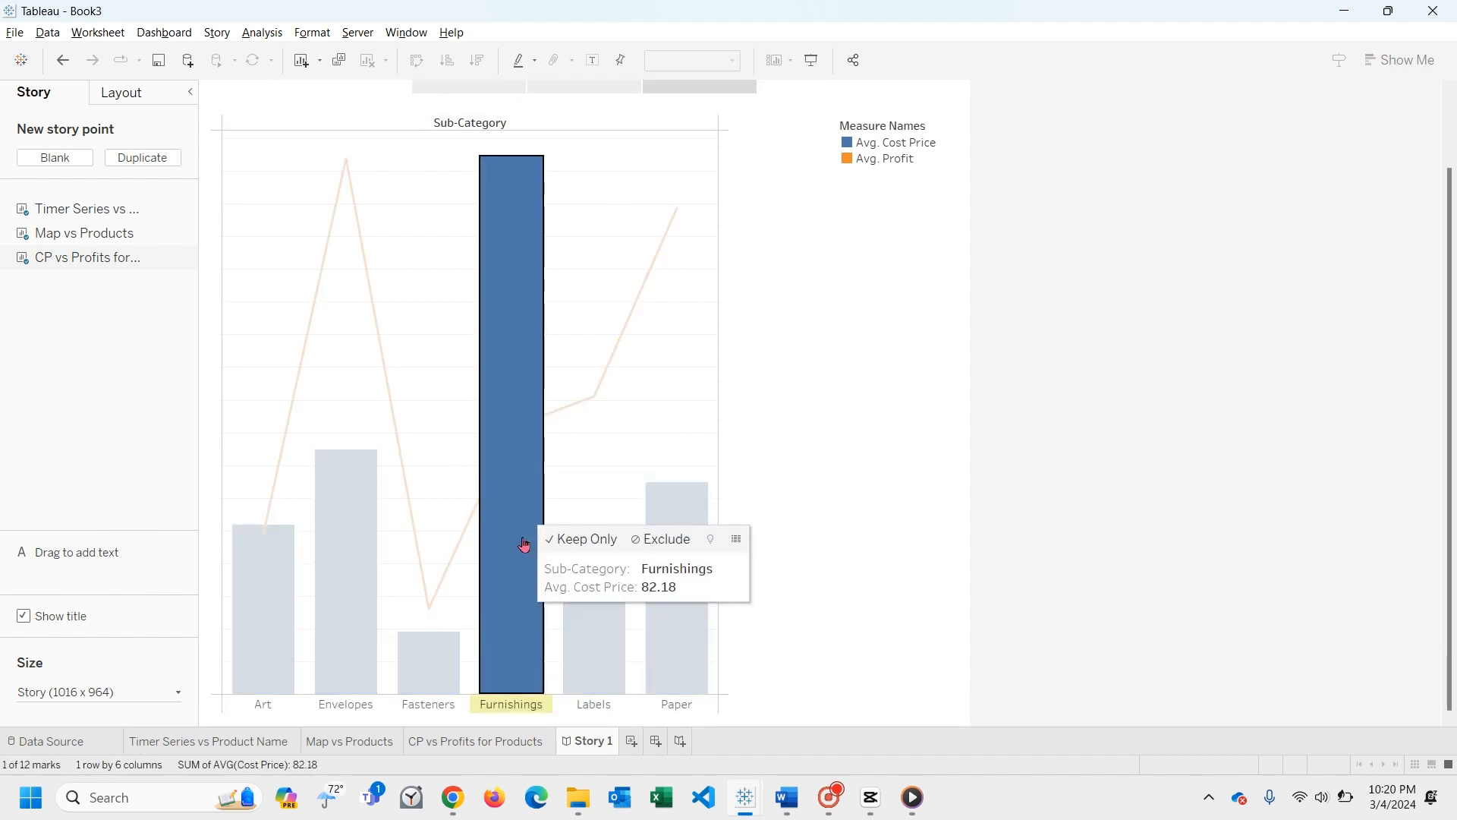
pyautogui.click(643, 384)
pyautogui.scroll(2, 630, 387)
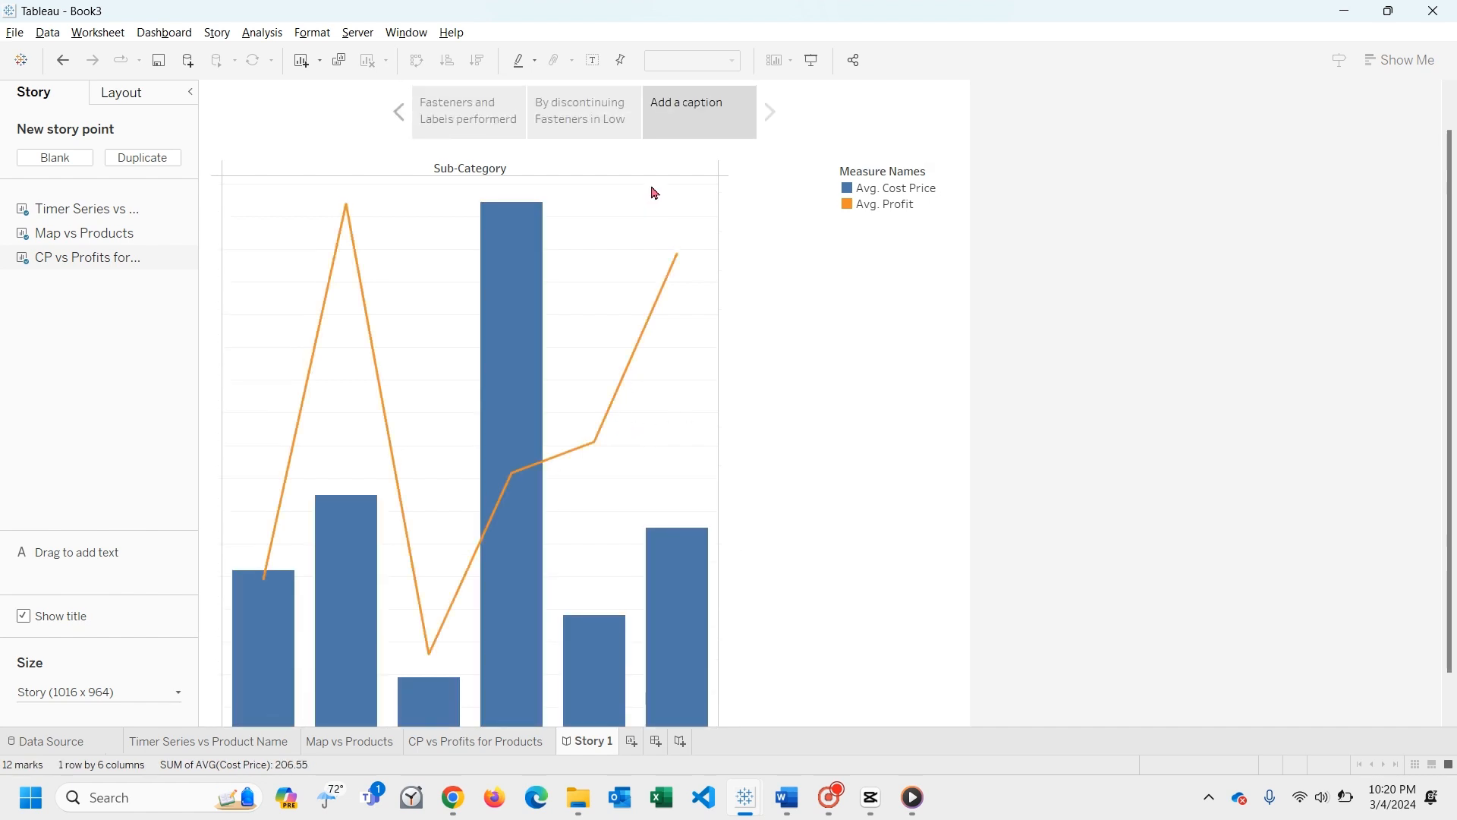
# - Caption the third story point "Furnishing is High Cost but Low Profit"
pyautogui.doubleClick(689, 133)
pyautogui.write('Fur')
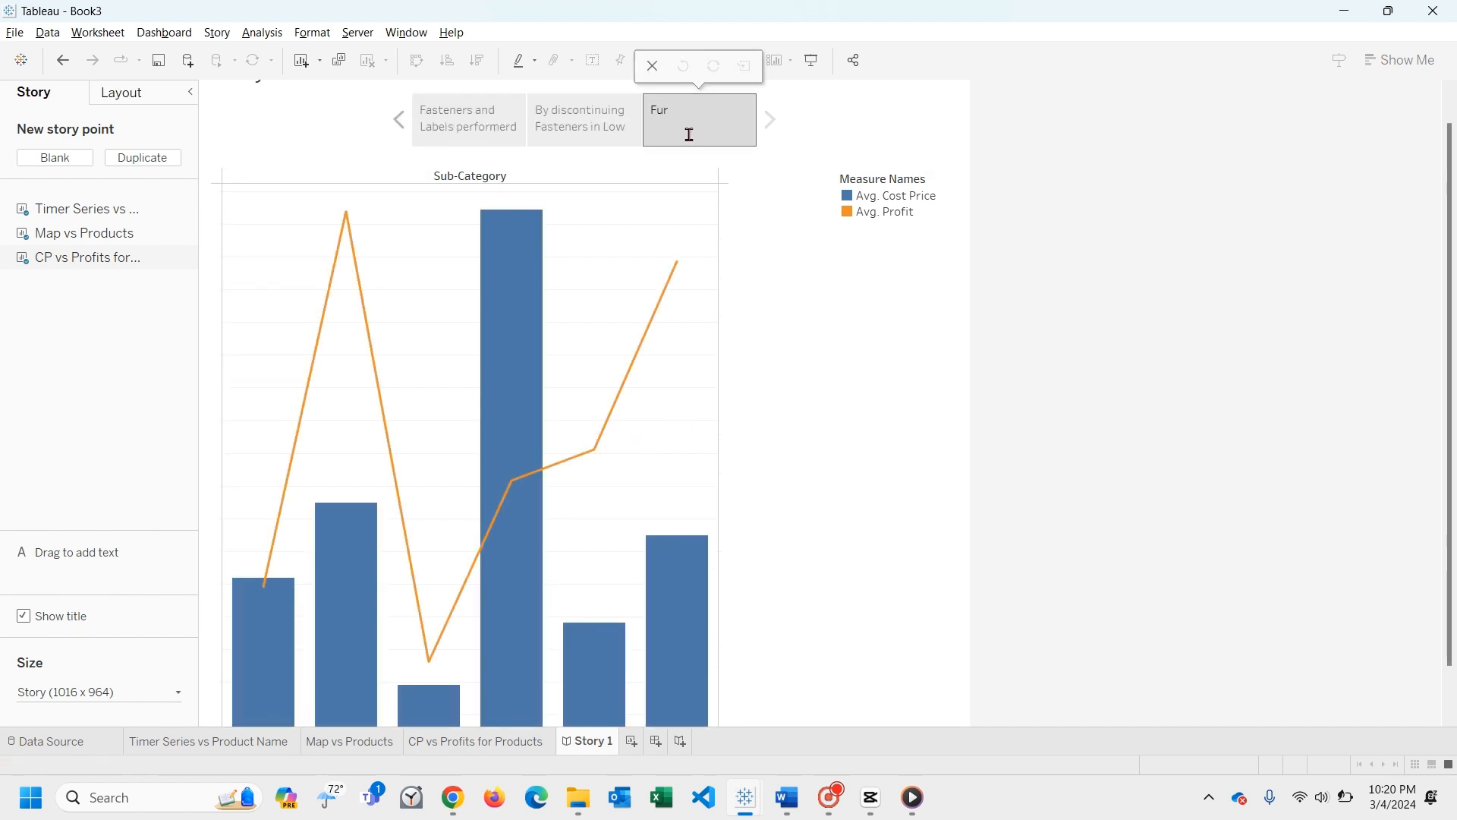
pyautogui.write('nishing is High Cost but Low Profit')
pyautogui.press('Return')
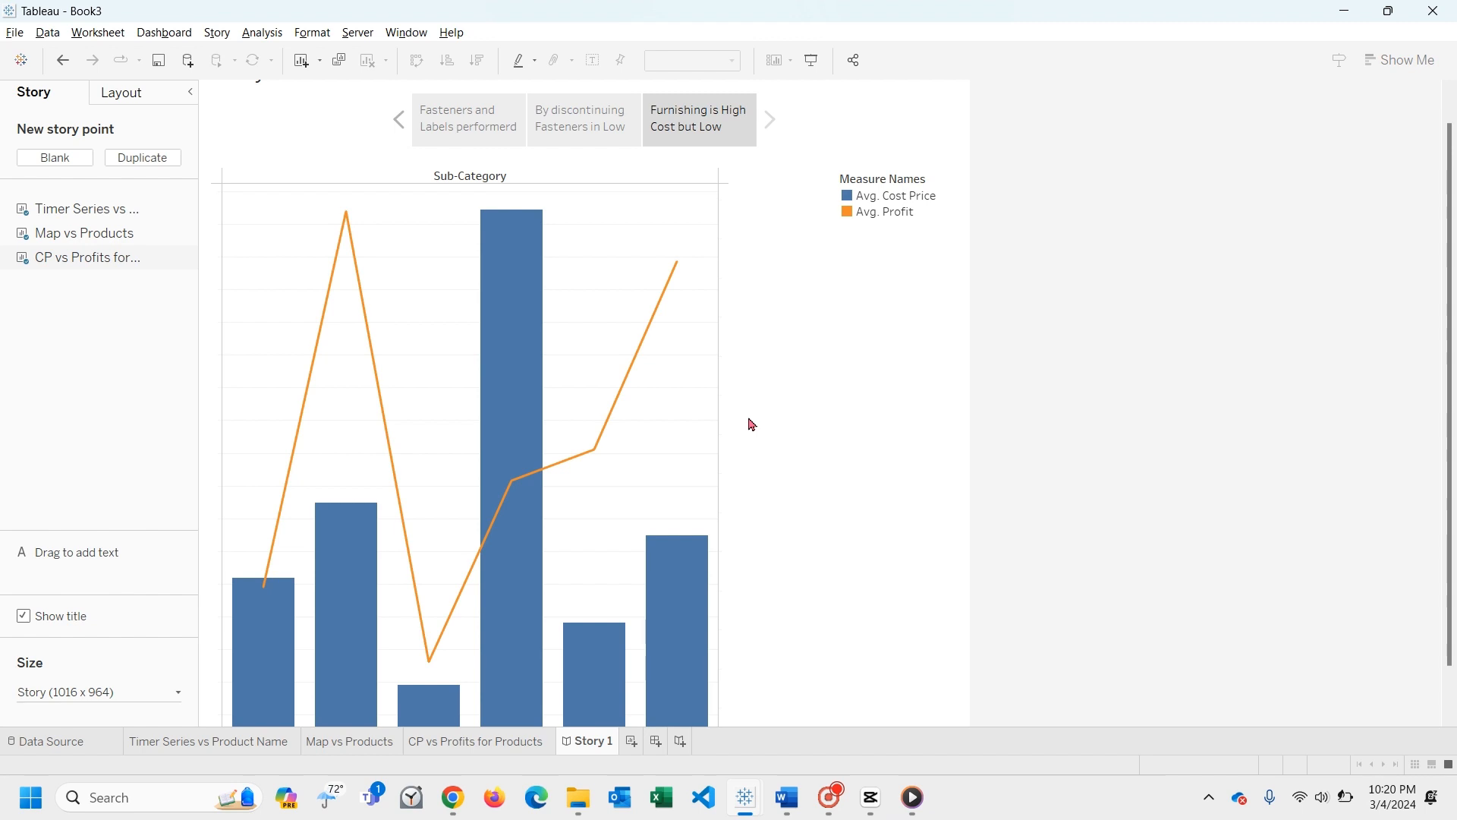
# - Review the Furnishings cost bar, and return to the first story point to inspect the Fasteners sales line
pyautogui.click(521, 403)
pyautogui.click(486, 133)
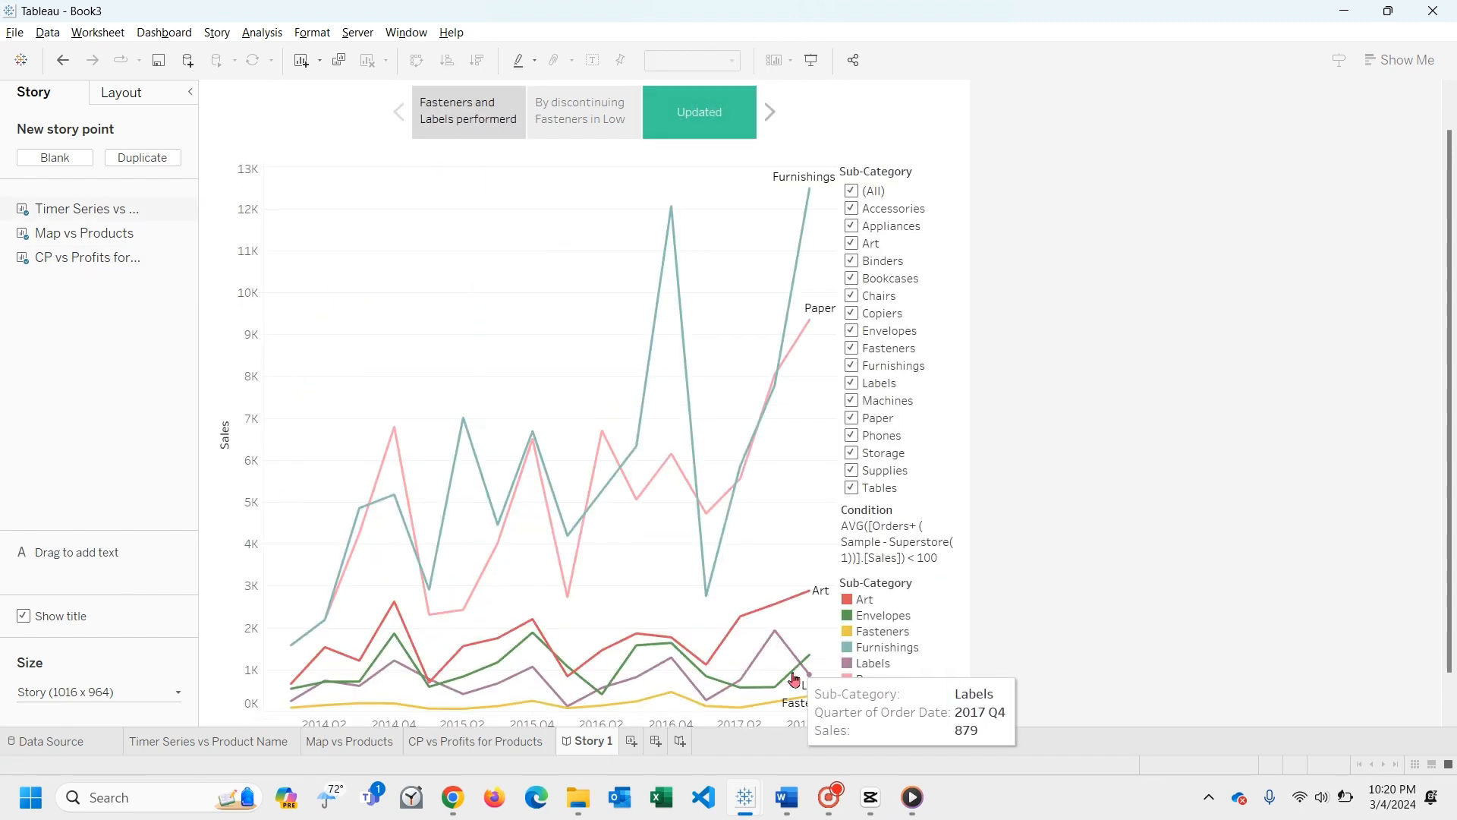
pyautogui.click(794, 699)
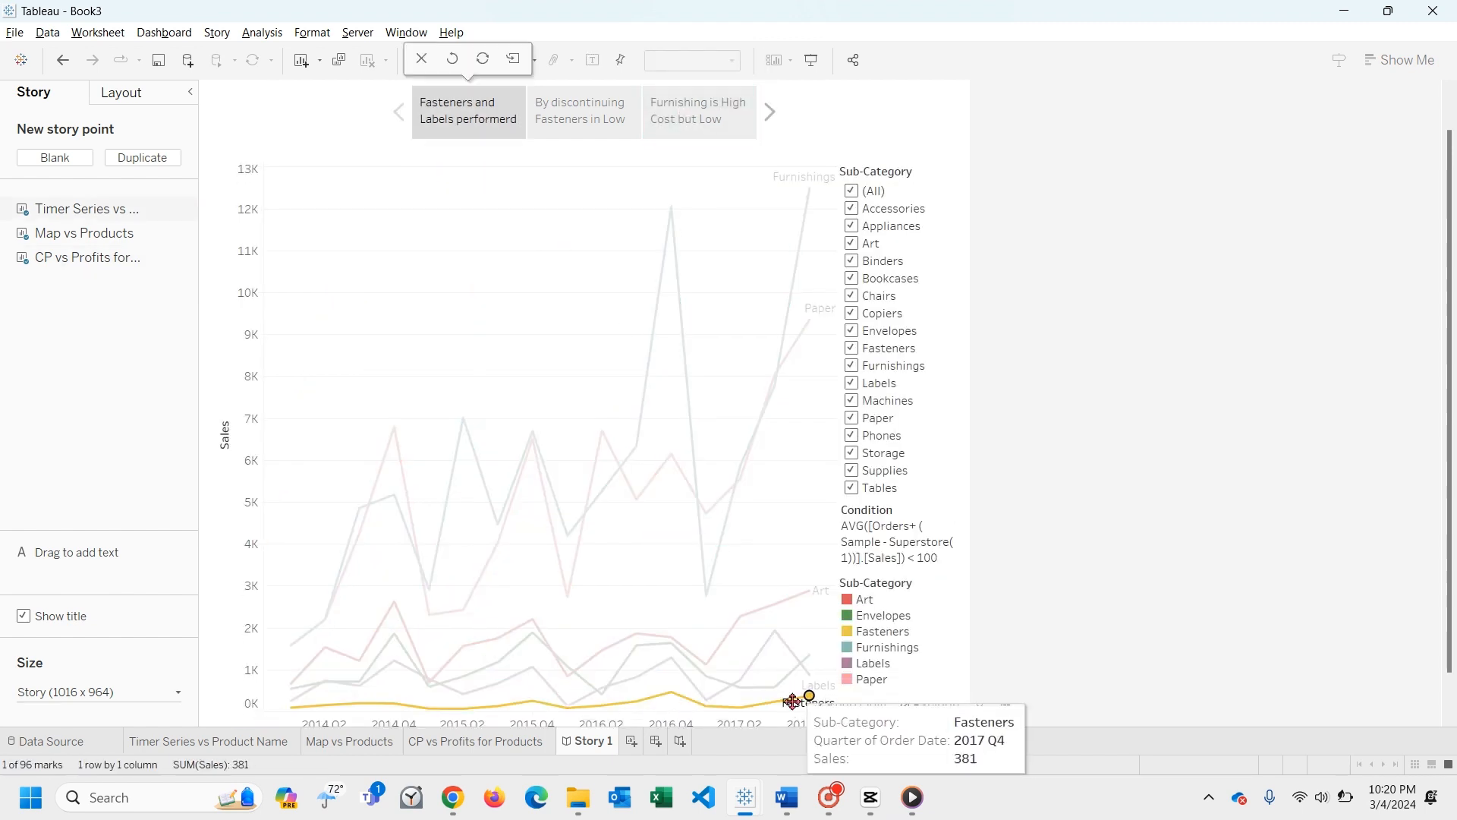
pyautogui.click(581, 362)
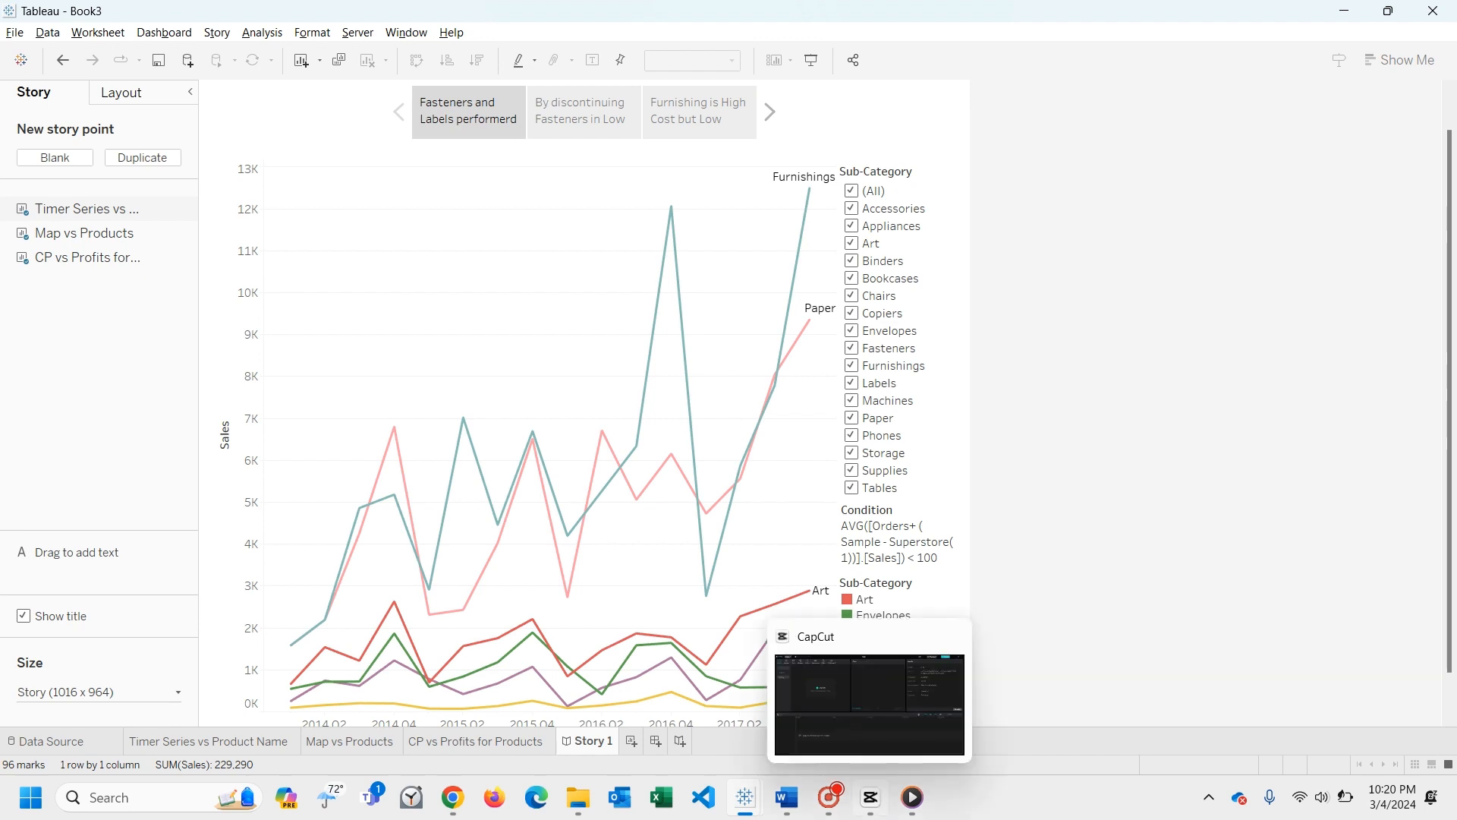
pyautogui.click(826, 806)
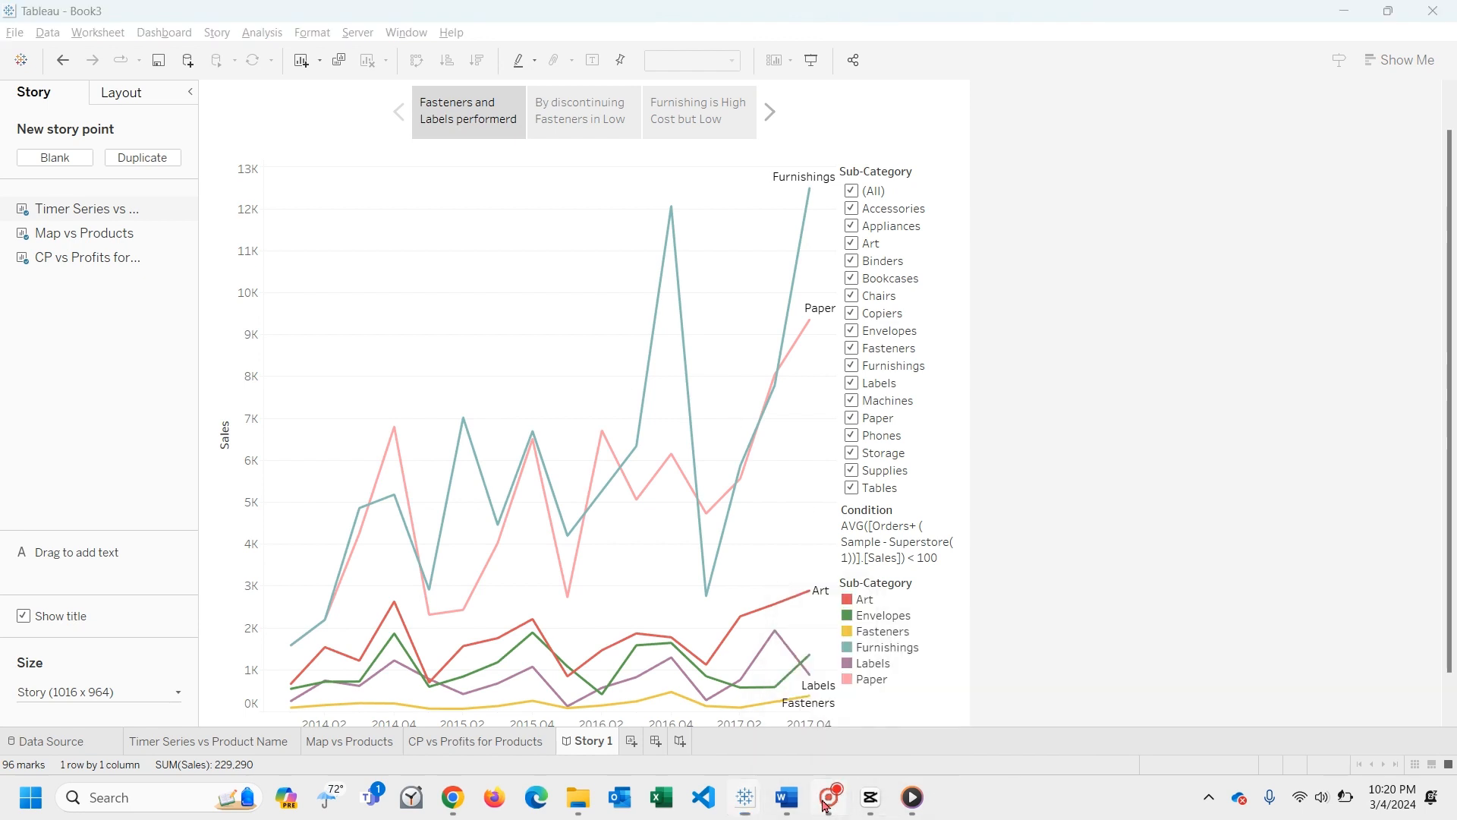